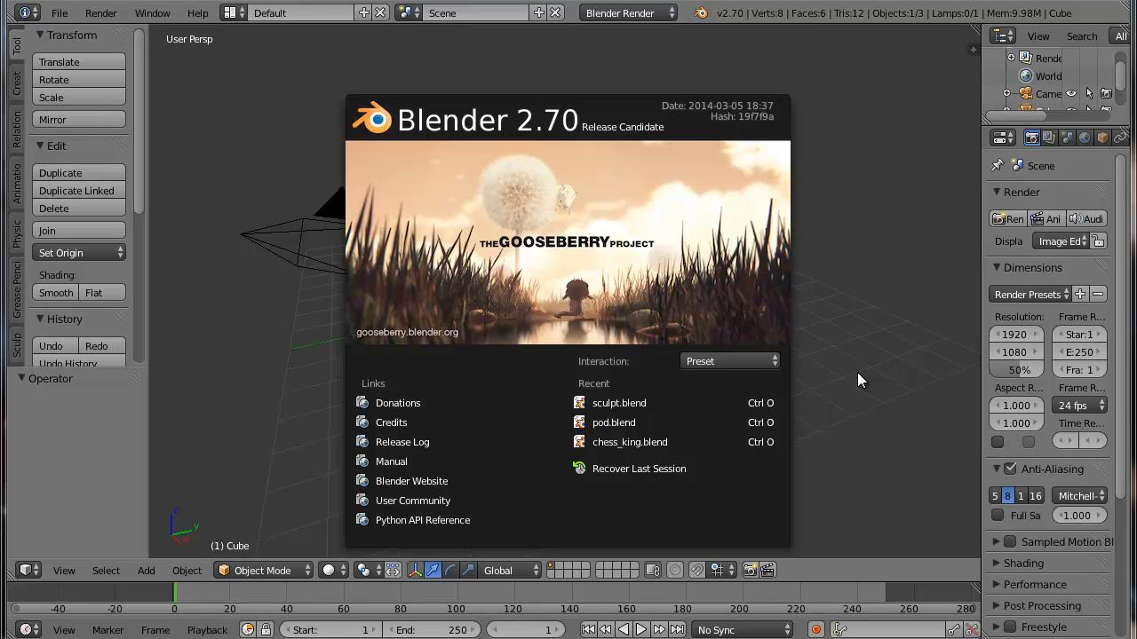
# Dismiss the splash screen and delete all default objects from the scene
pyautogui.click(861, 366)
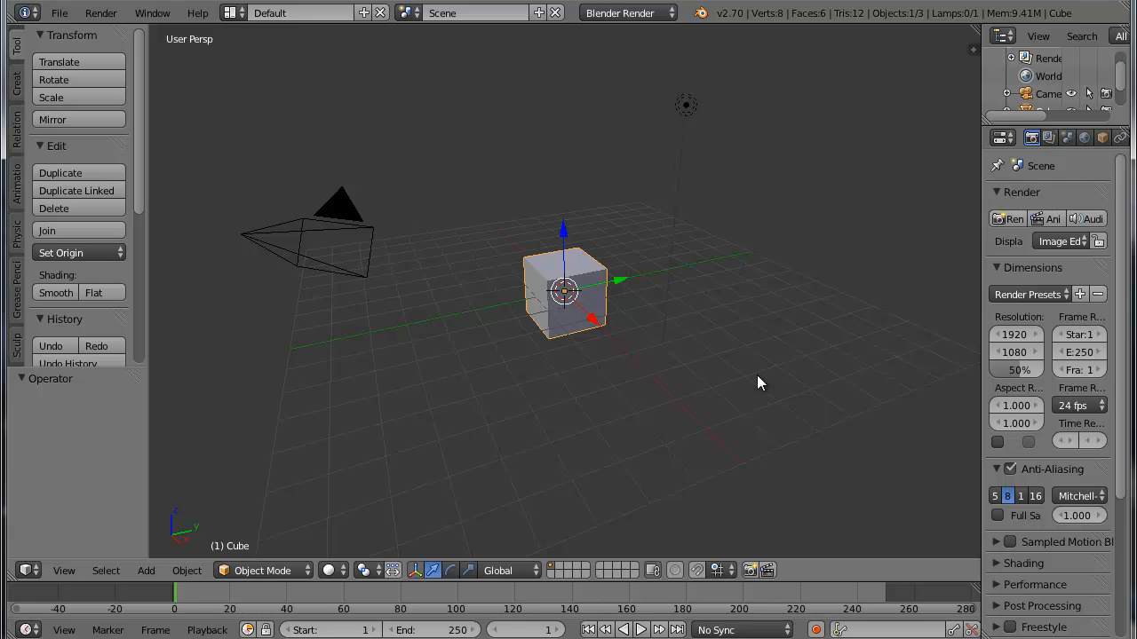
pyautogui.press('a')
pyautogui.press('a')
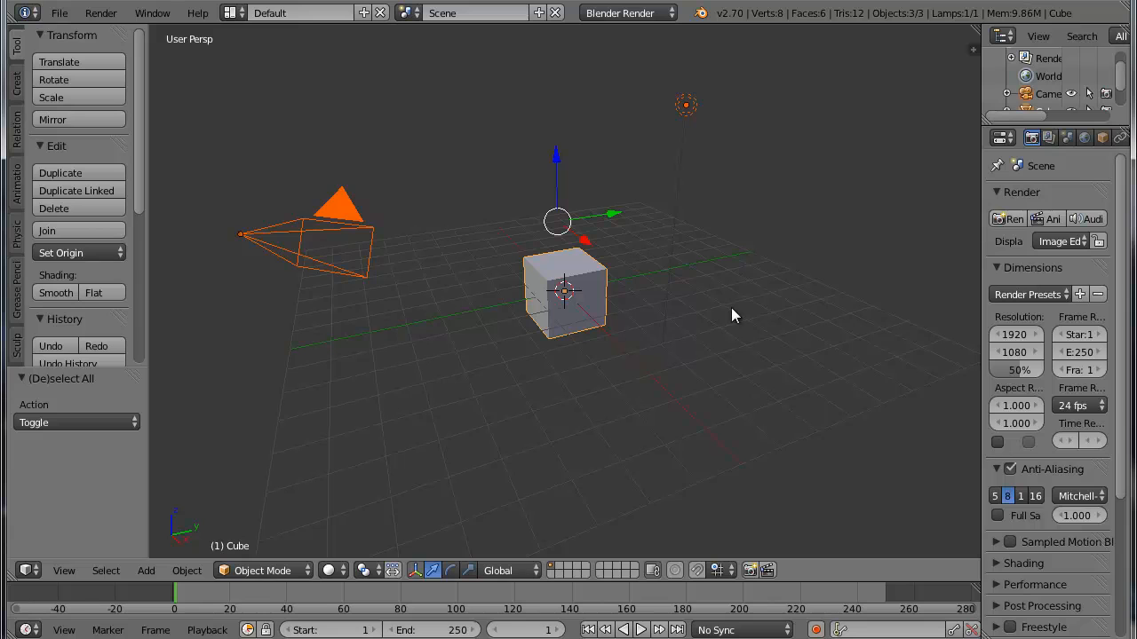
pyautogui.press('x')
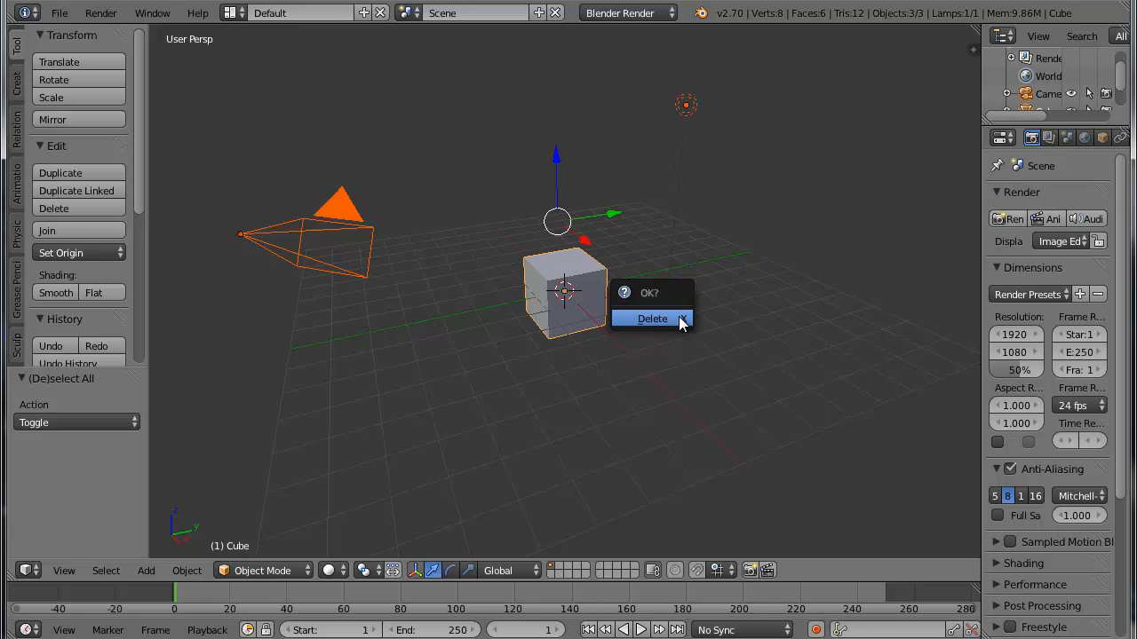
pyautogui.click(680, 319)
# Start the Screencast Keys display for the 3D viewport
pyautogui.press('n')
pyautogui.click(876, 384)
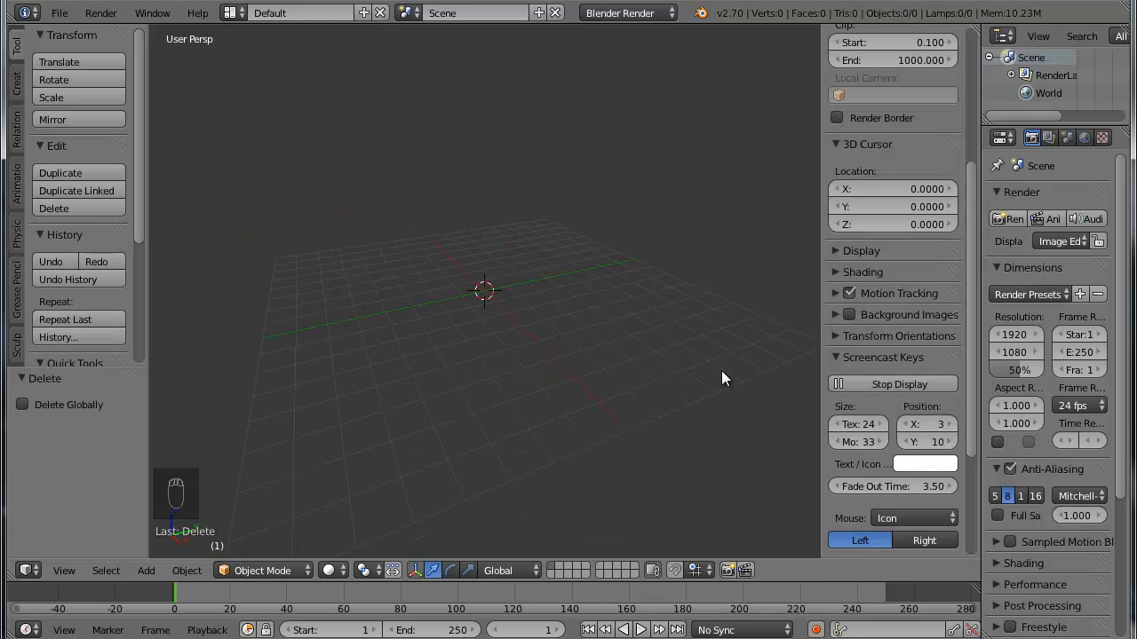
pyautogui.press('n')
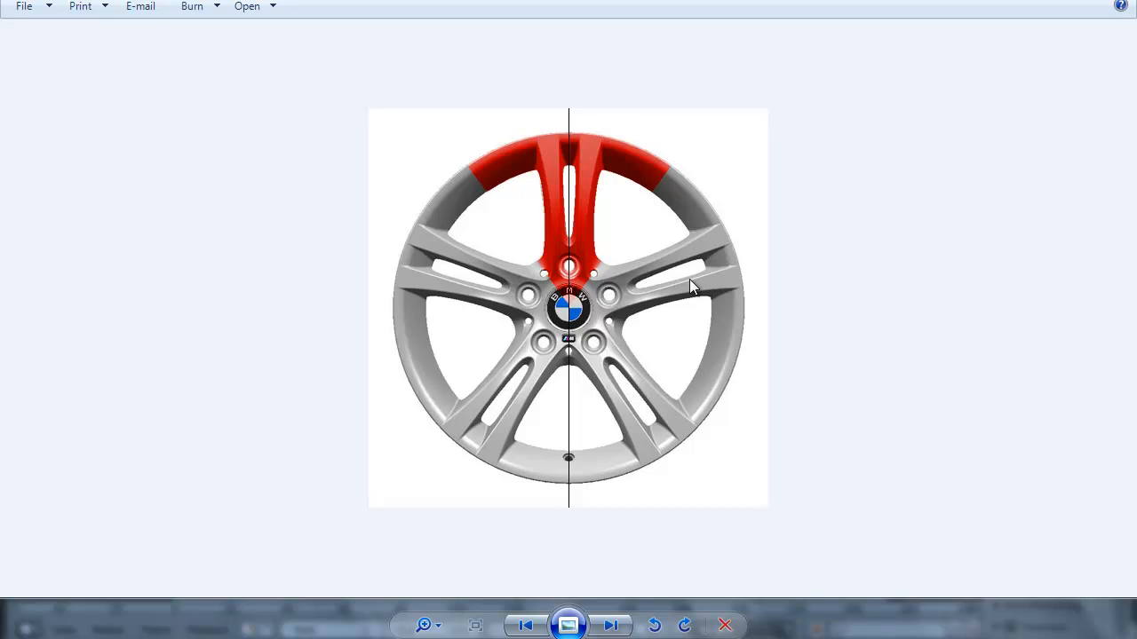
# Examine the wheel reference slideshow in the photo viewer to see how one red spoke section repeats around the rim
pyautogui.press('Right')
pyautogui.press('Right')
pyautogui.press('Right')
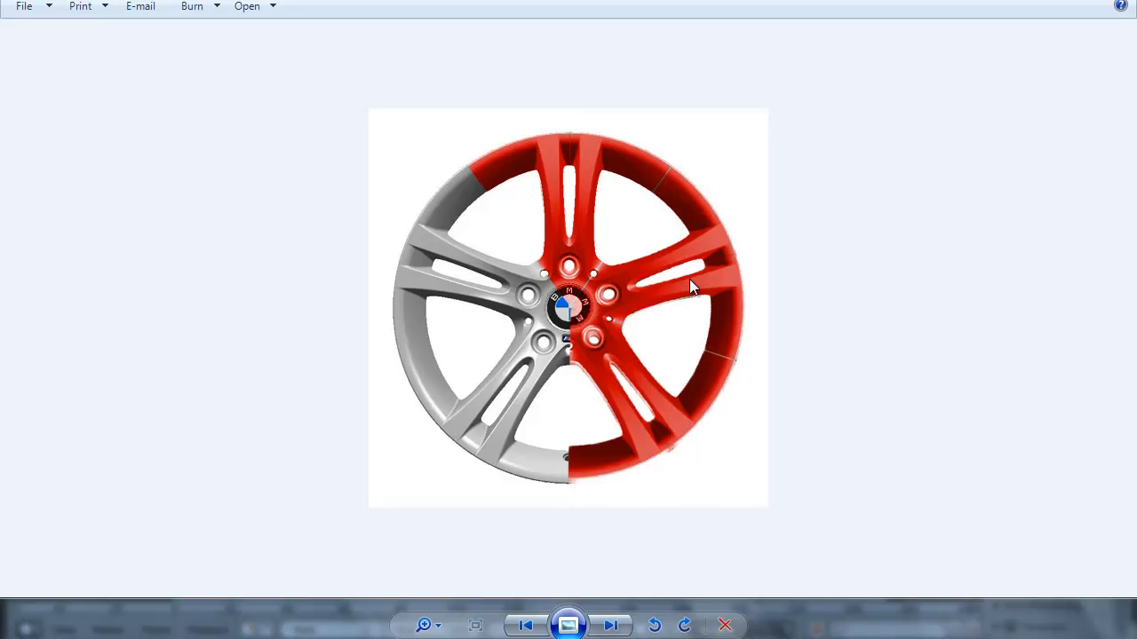
pyautogui.press('Right')
pyautogui.press('Left')
pyautogui.press('Left')
pyautogui.press('Left')
pyautogui.press('Left')
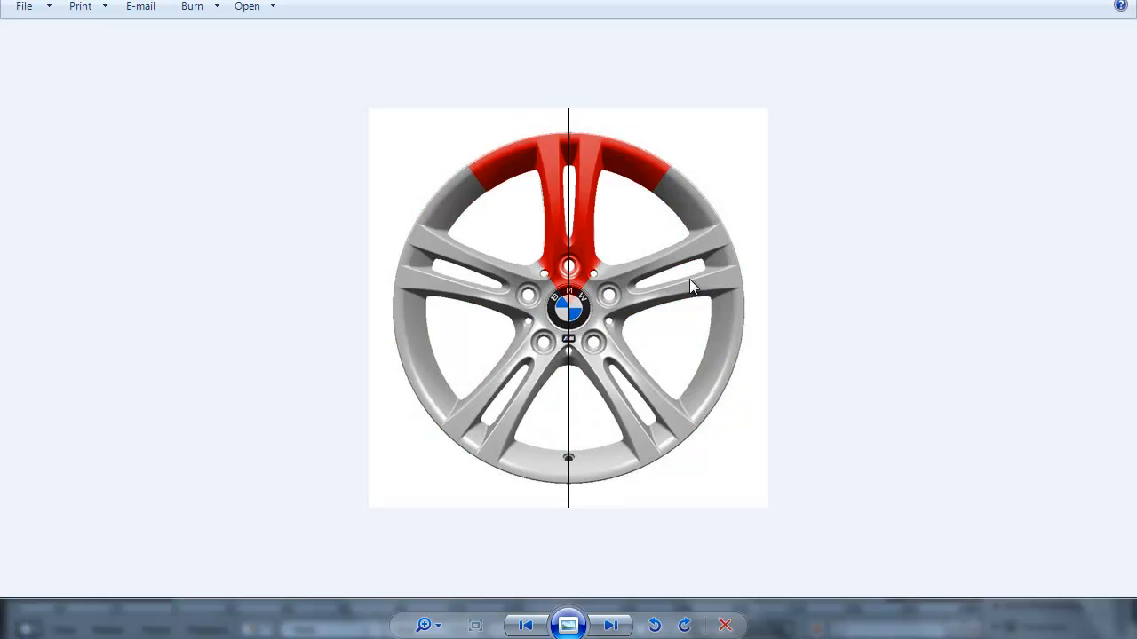
pyautogui.press('Right')
pyautogui.press('Right')
pyautogui.press('Right')
pyautogui.press('Right')
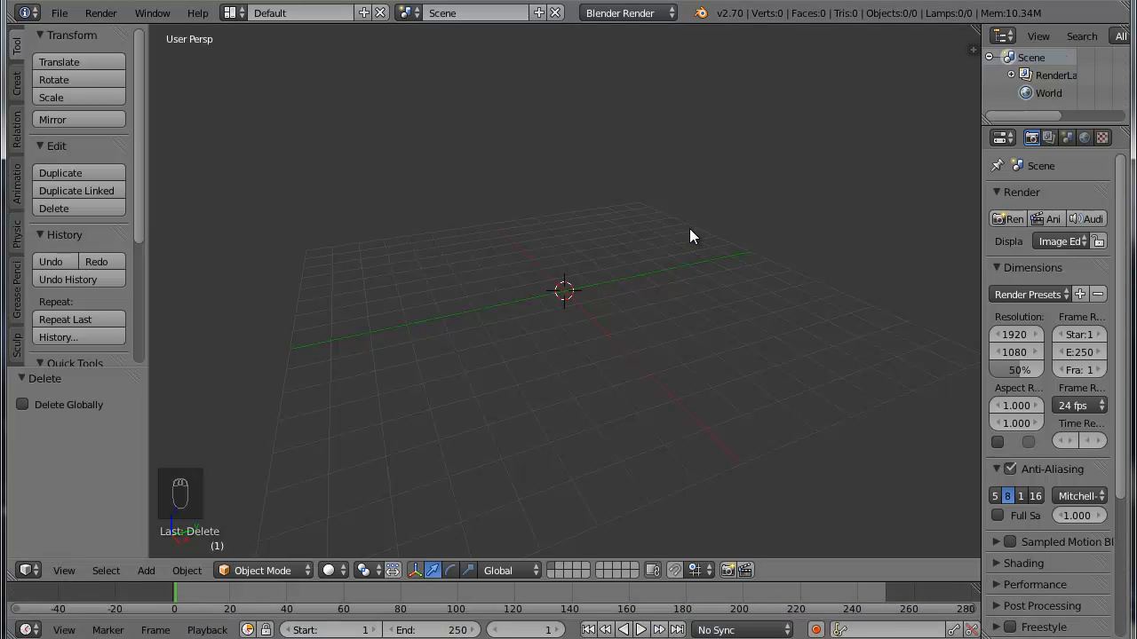
# Switch to the top orthographic view and load blueprint.jpg from the slideshow folder as a background image
pyautogui.press('KP_5')
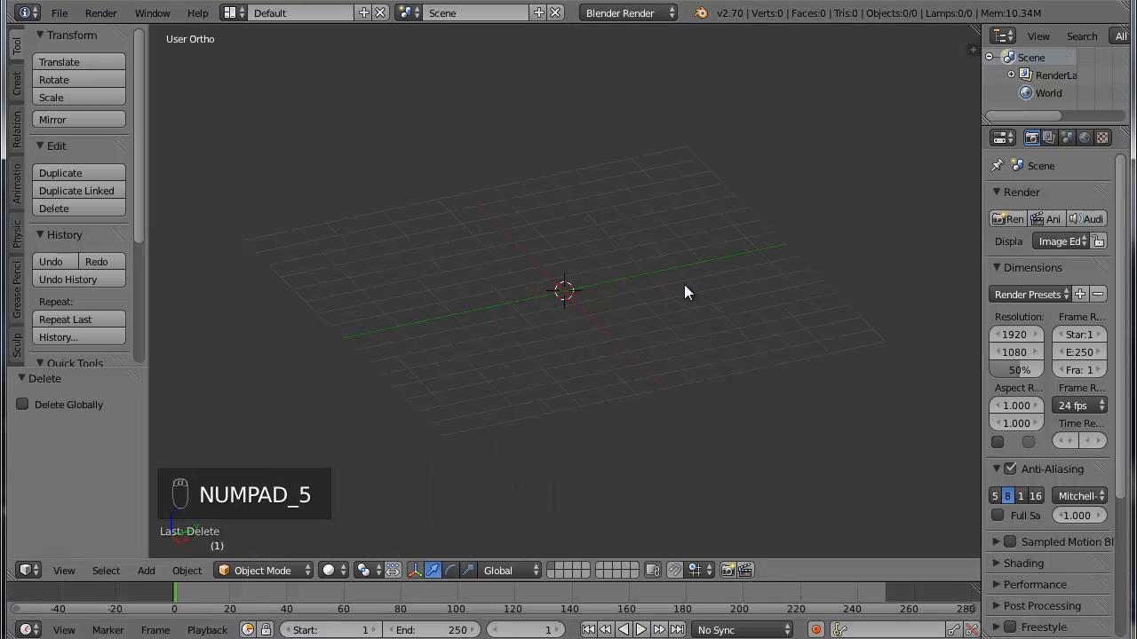
pyautogui.press('KP_7')
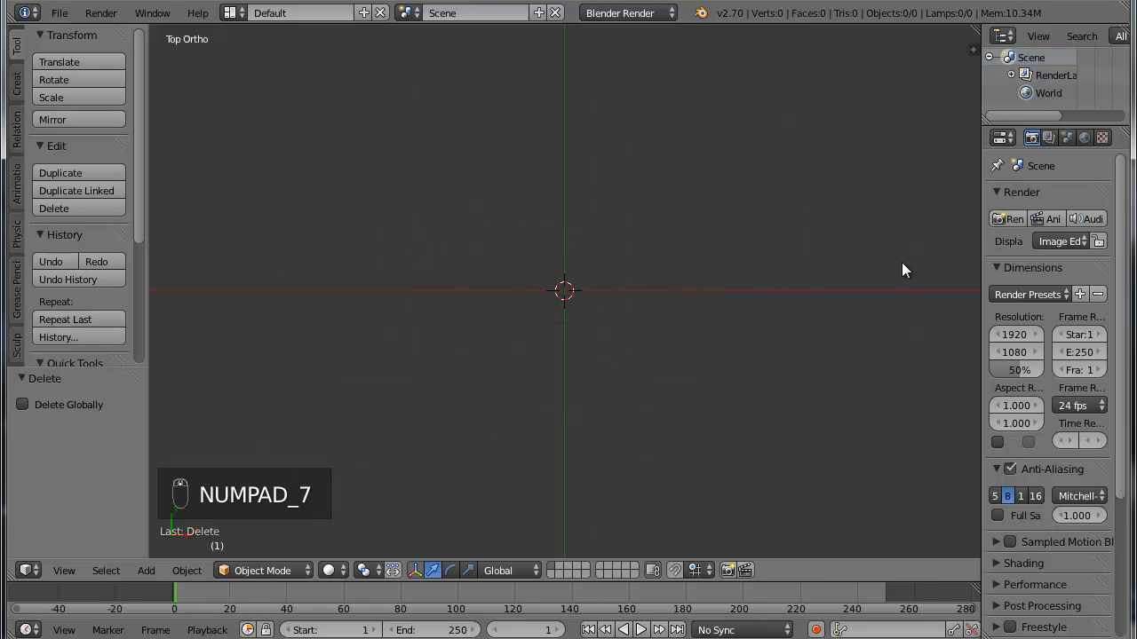
pyautogui.press('n')
pyautogui.press('n')
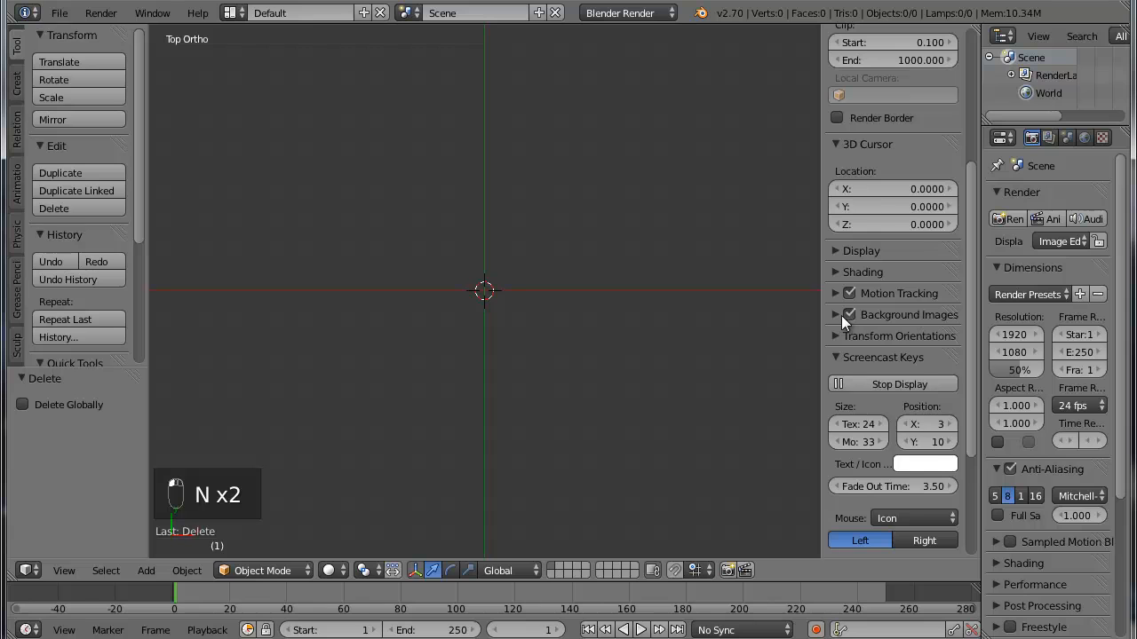
pyautogui.click(835, 314)
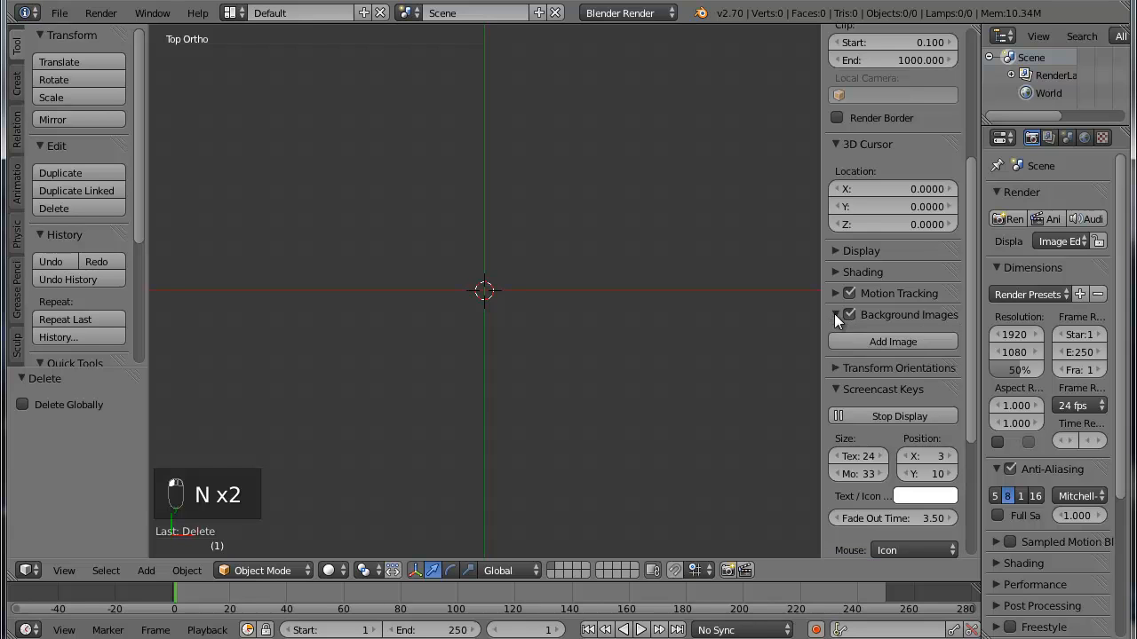
pyautogui.click(896, 339)
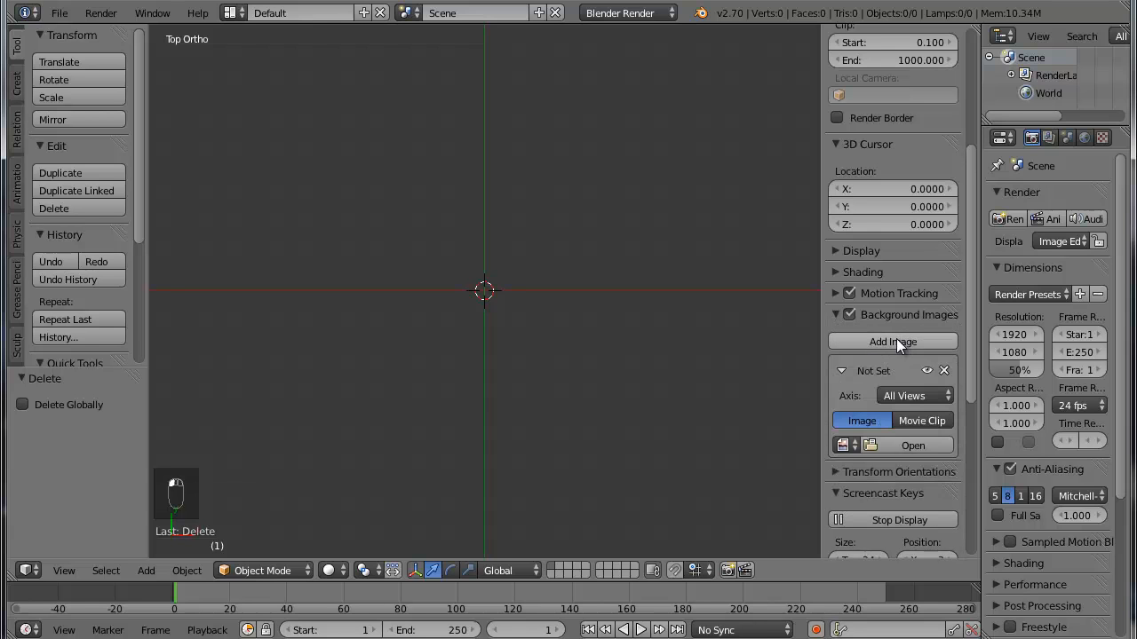
pyautogui.click(903, 443)
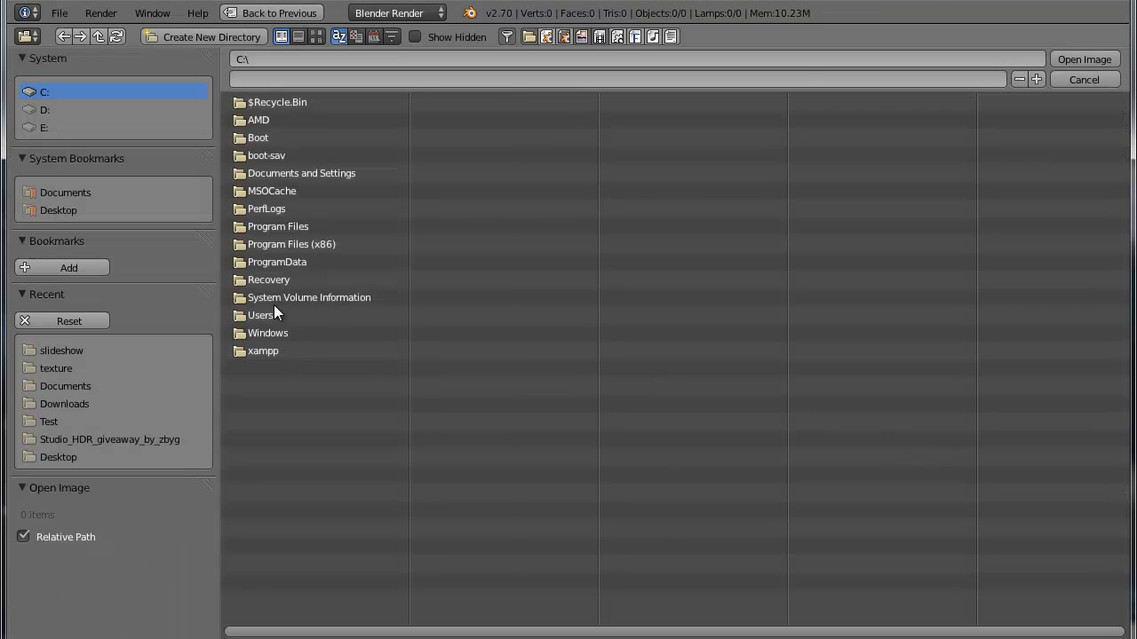
pyautogui.click(53, 350)
pyautogui.click(330, 241)
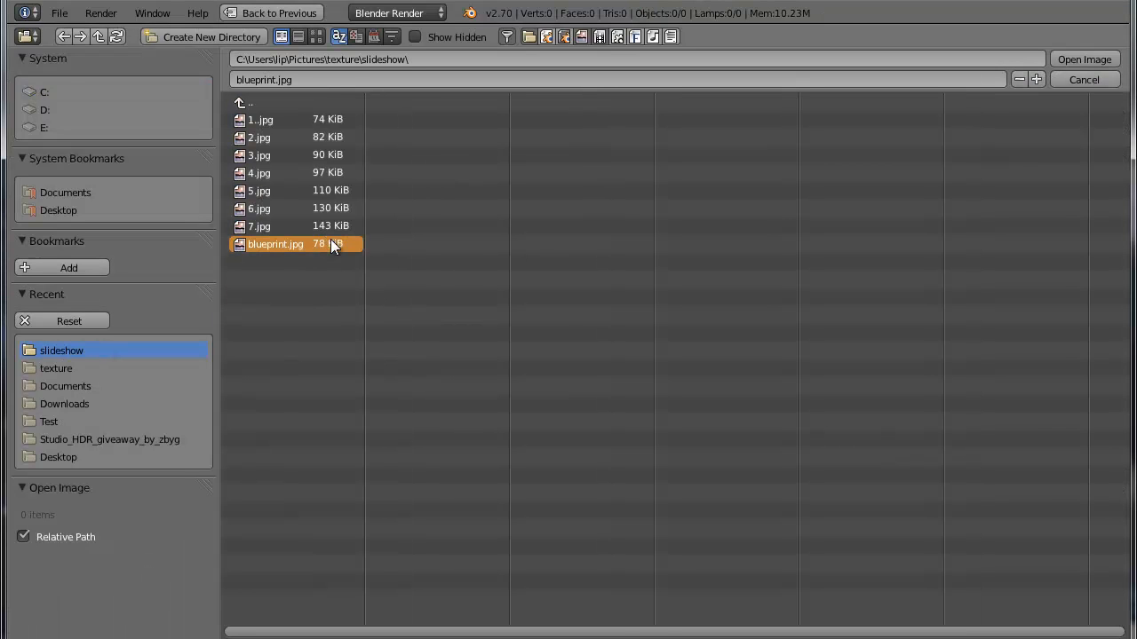
pyautogui.click(1083, 59)
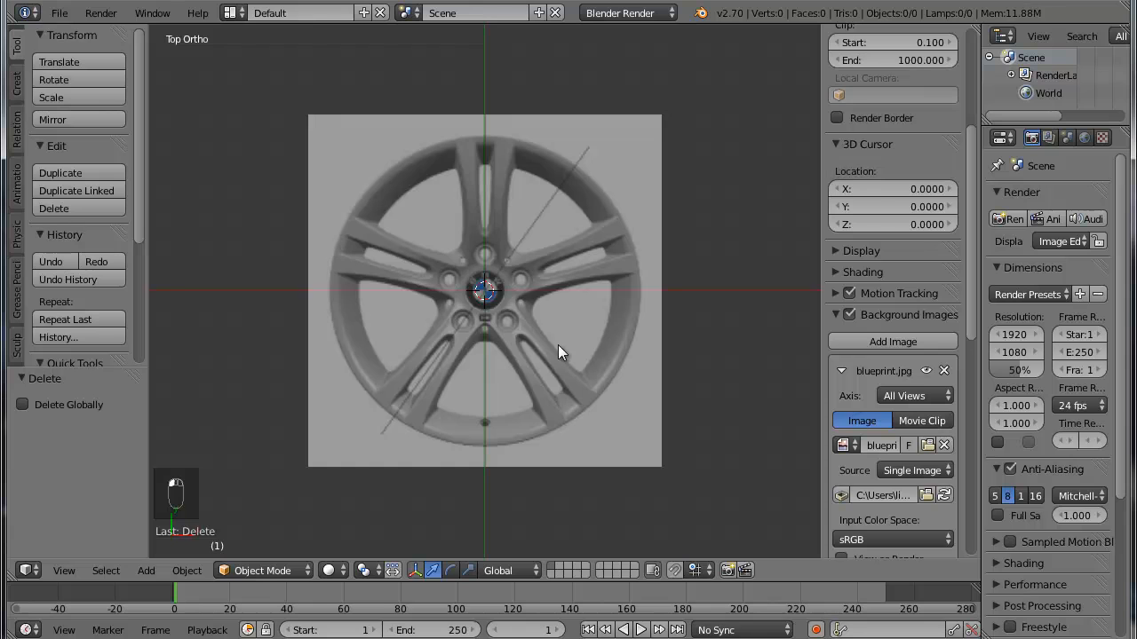
# Maximize the 3D viewport in top orthographic view and hide the tool shelf and properties sidebar
pyautogui.scroll(10, 674, 233)
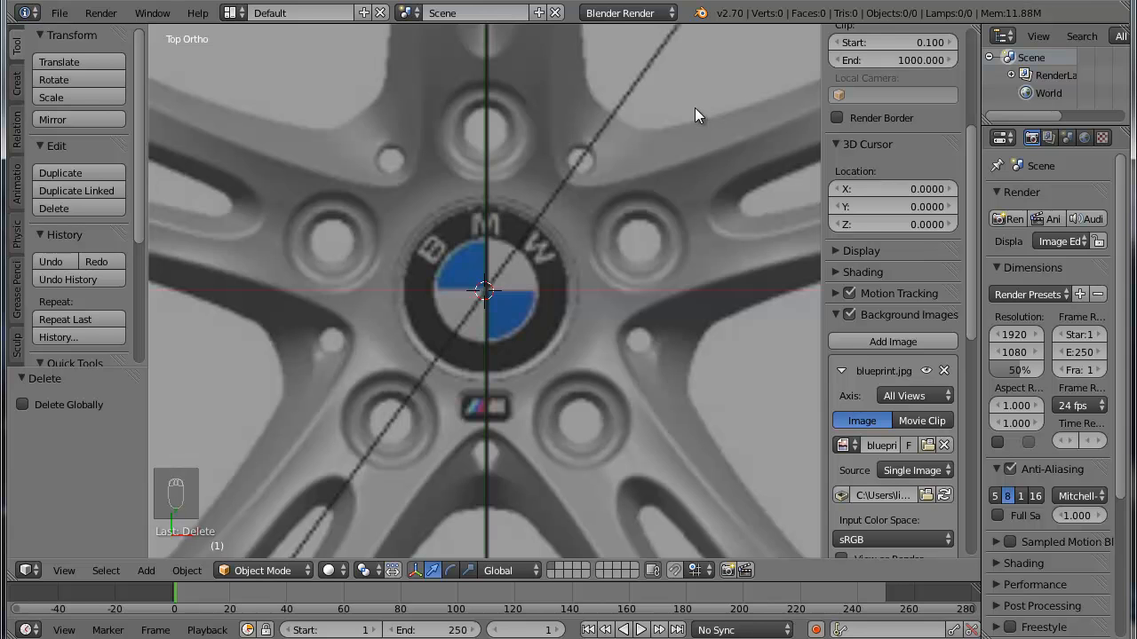
pyautogui.press('KP_5')
pyautogui.press('KP_7')
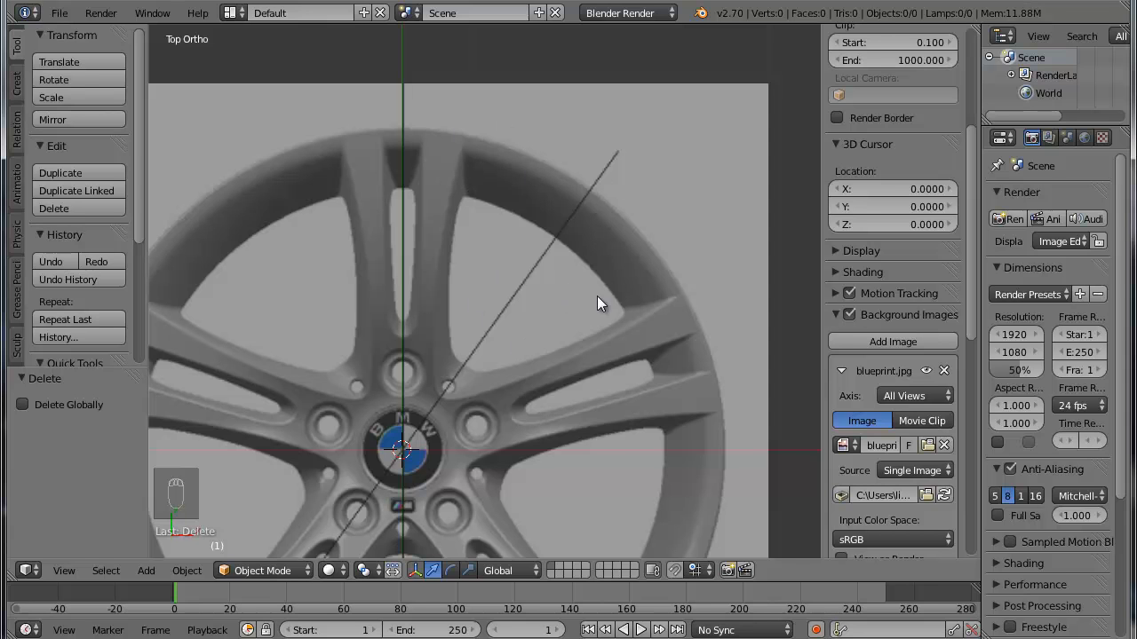
pyautogui.hotkey('shift', 'space')
pyautogui.press('n')
pyautogui.press('t')
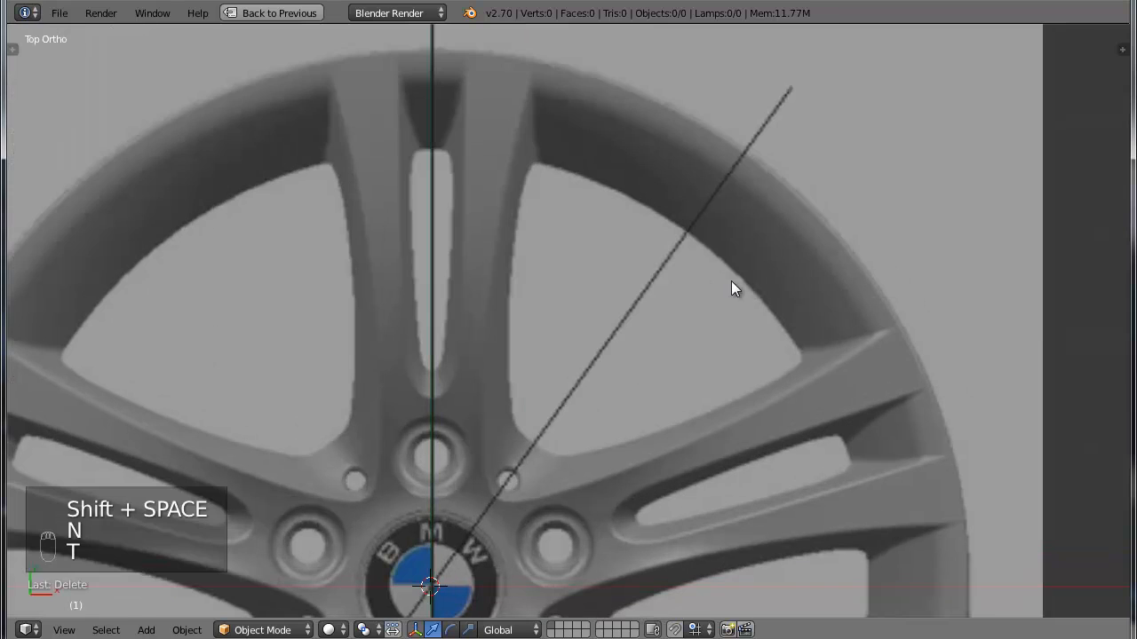
# Place the 3D cursor at the centre of the upper bolt hole and add a mesh circle there, at about X 0.005, Y 1.078
pyautogui.keyDown('shift'); pyautogui.moveTo(574, 407); pyautogui.dragTo(683, 207, button='middle'); pyautogui.keyUp('shift')
pyautogui.scroll(5, 683, 207)
pyautogui.keyDown('shift'); pyautogui.moveTo(524, 302); pyautogui.dragTo(529, 447, button='middle'); pyautogui.keyUp('shift')
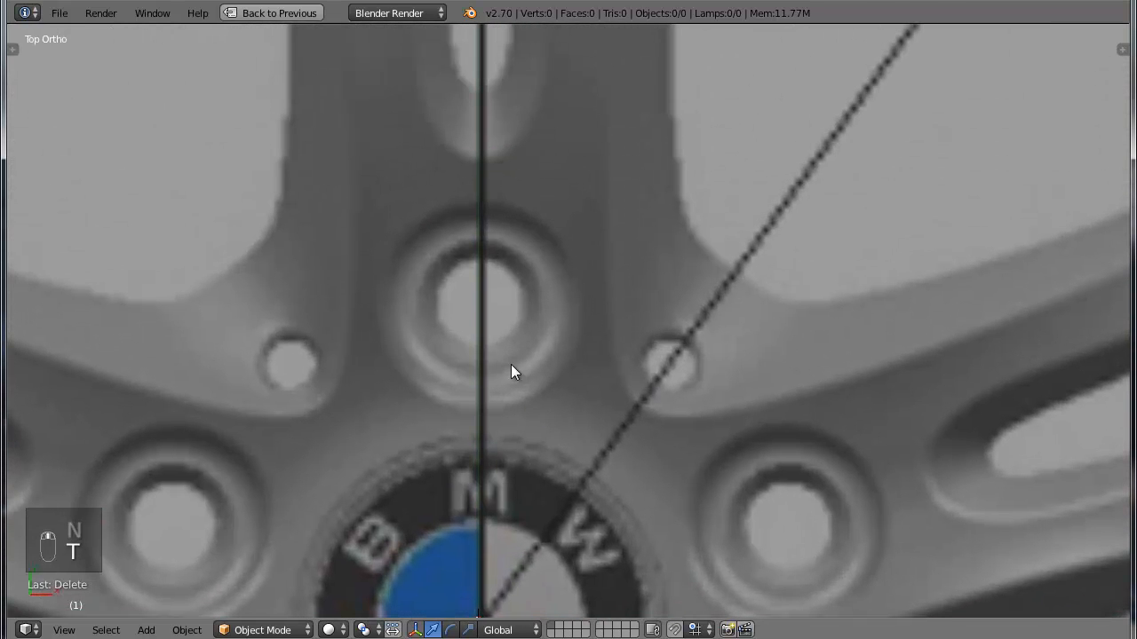
pyautogui.click(481, 296)
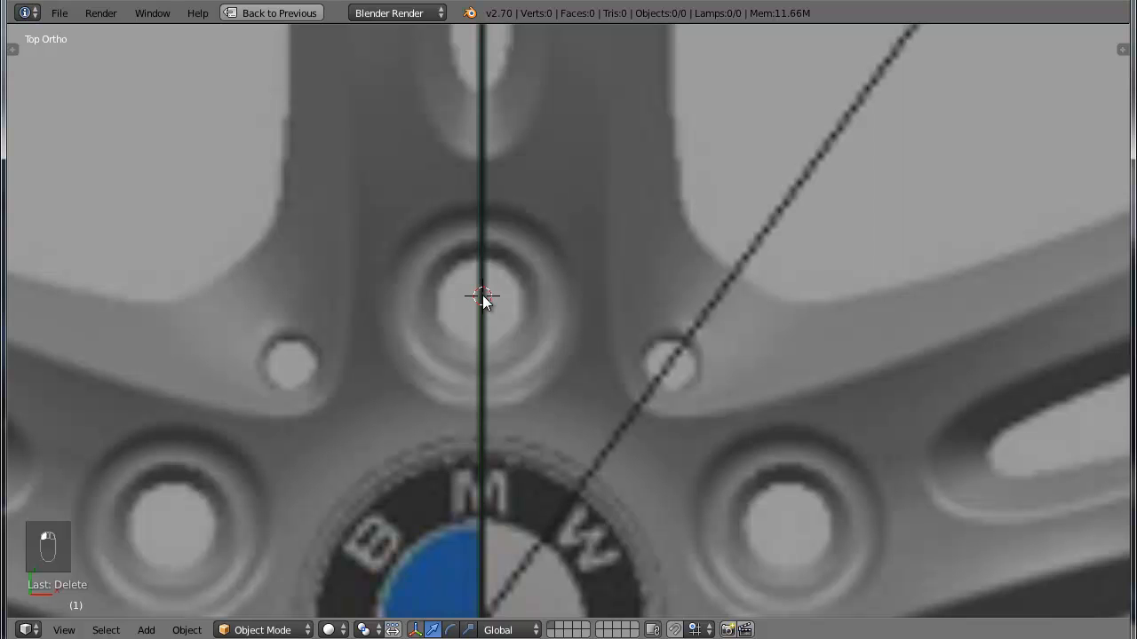
pyautogui.click(479, 300)
pyautogui.click(479, 298)
pyautogui.hotkey('shift', 'a')
pyautogui.moveTo(551, 356)
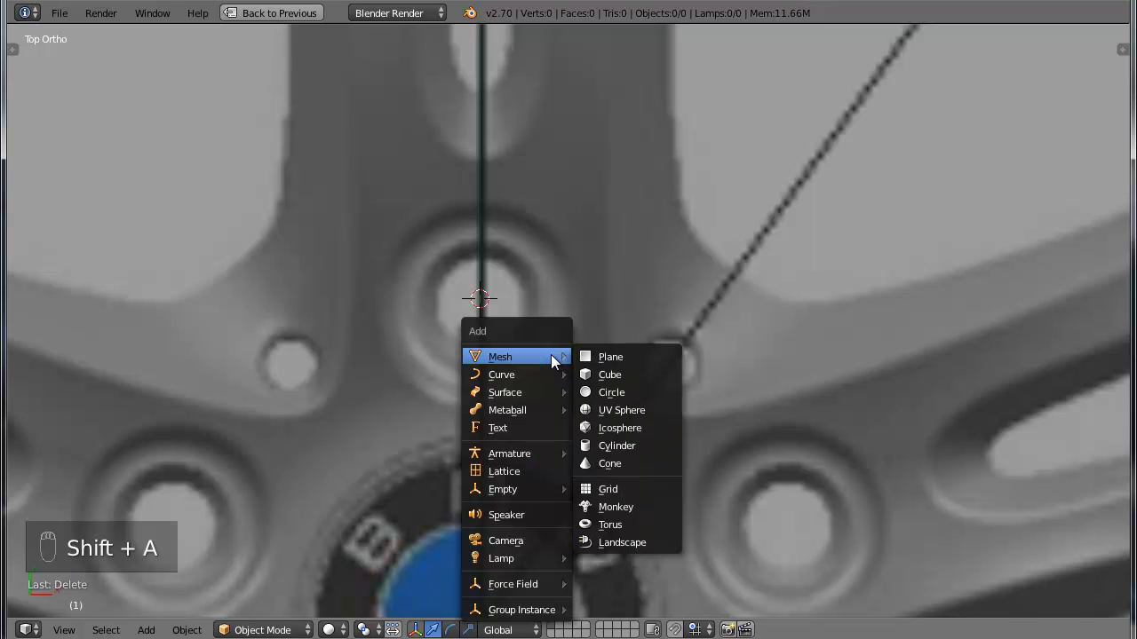
pyautogui.click(634, 389)
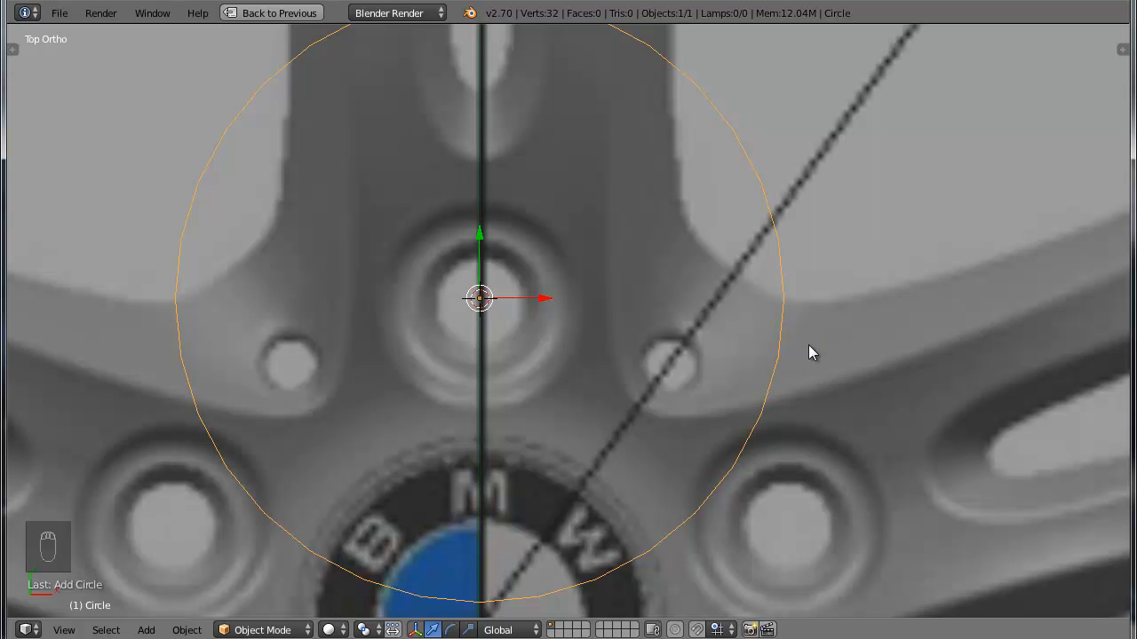
# Set the new circle's vertex count to 10
pyautogui.press('F6')
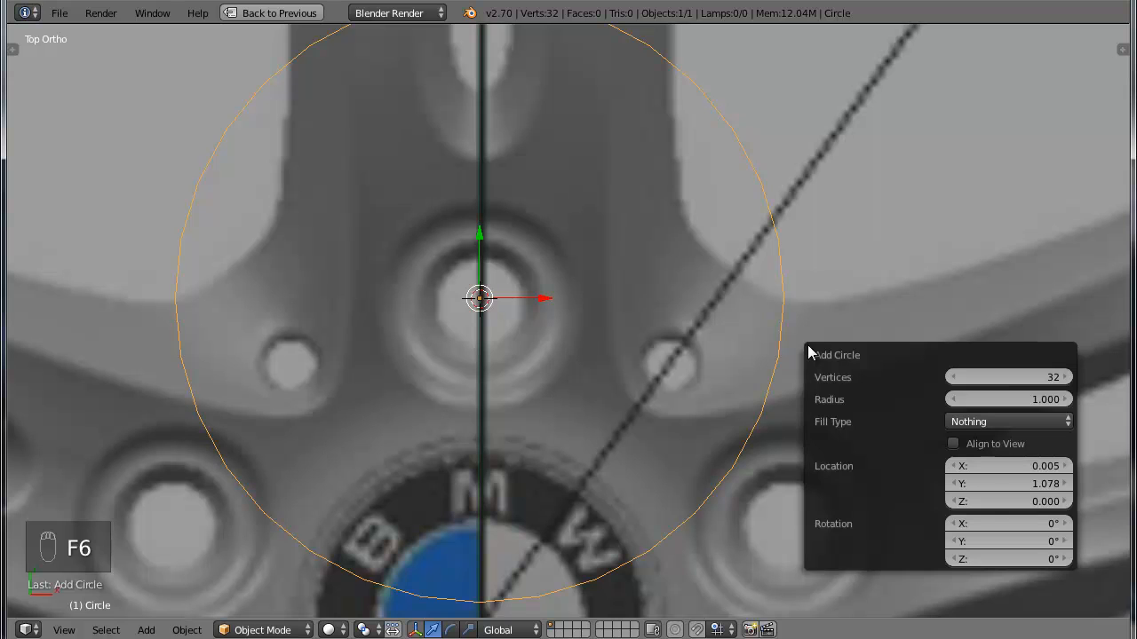
pyautogui.click(1053, 377)
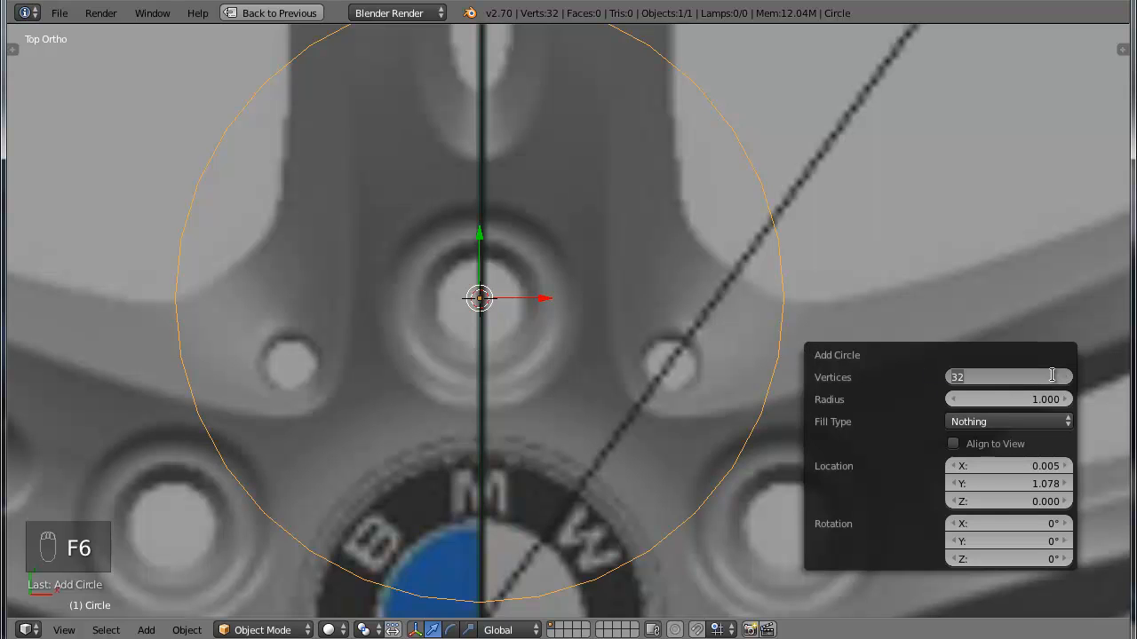
pyautogui.write('10')
pyautogui.press('Return')
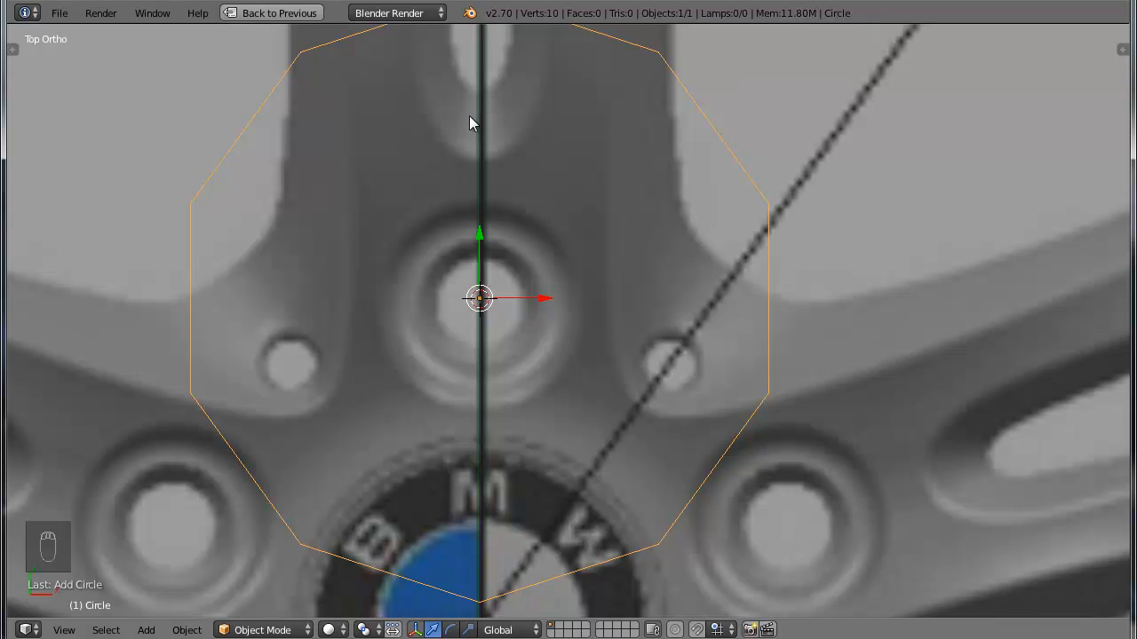
# Enter Edit Mode and scale the whole circle down to the size of the upper bolt hole
pyautogui.scroll(-4, 550, 248)
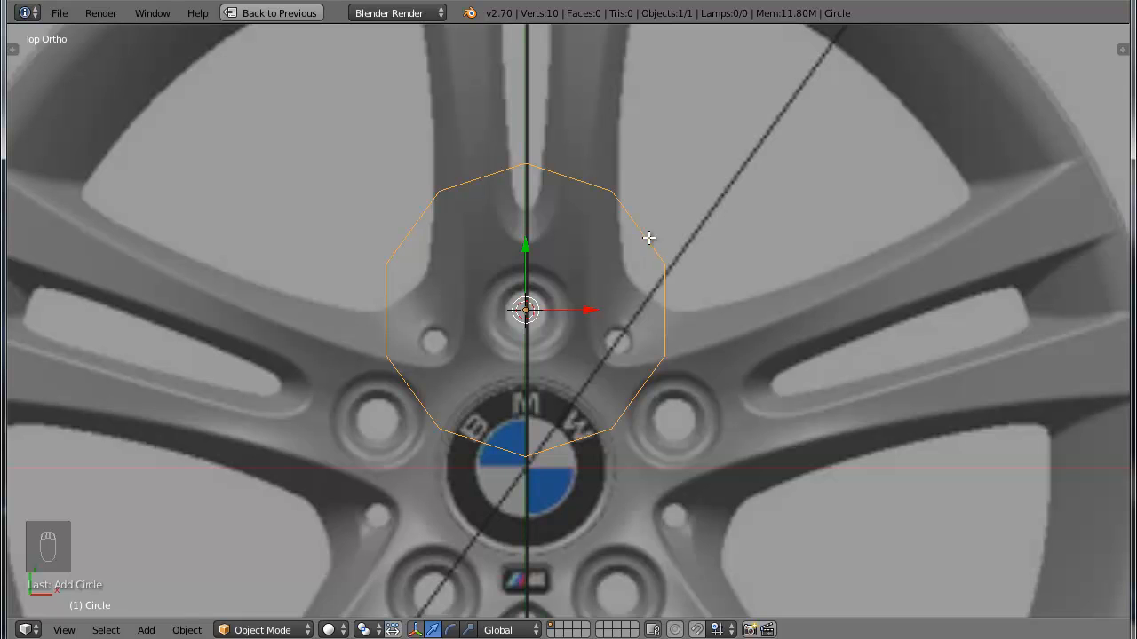
pyautogui.press('Tab')
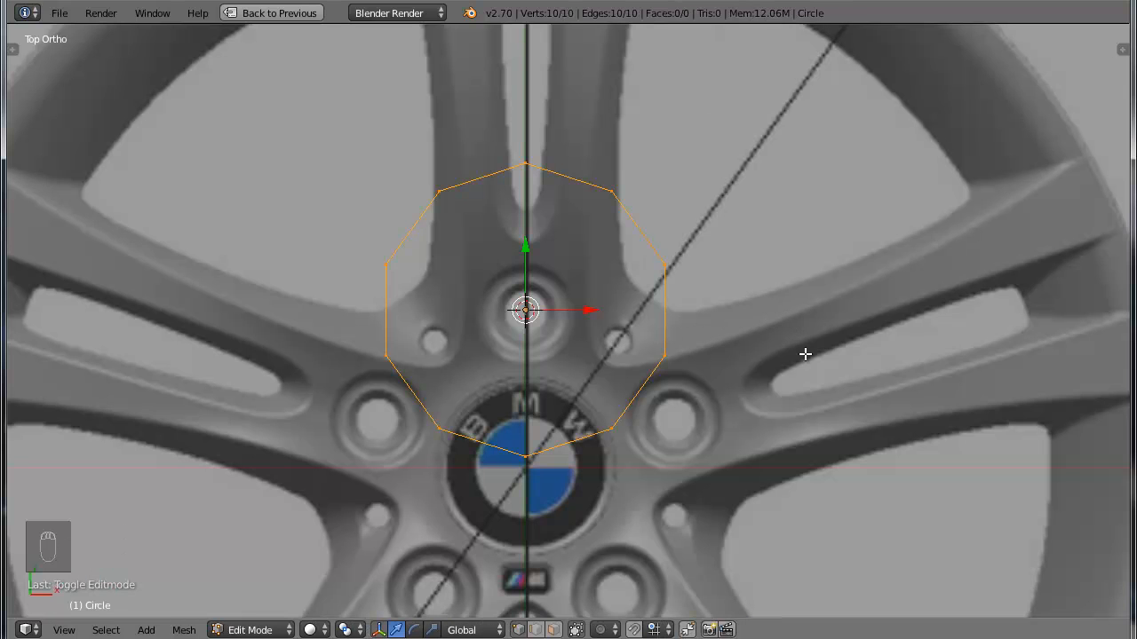
pyautogui.press('s')
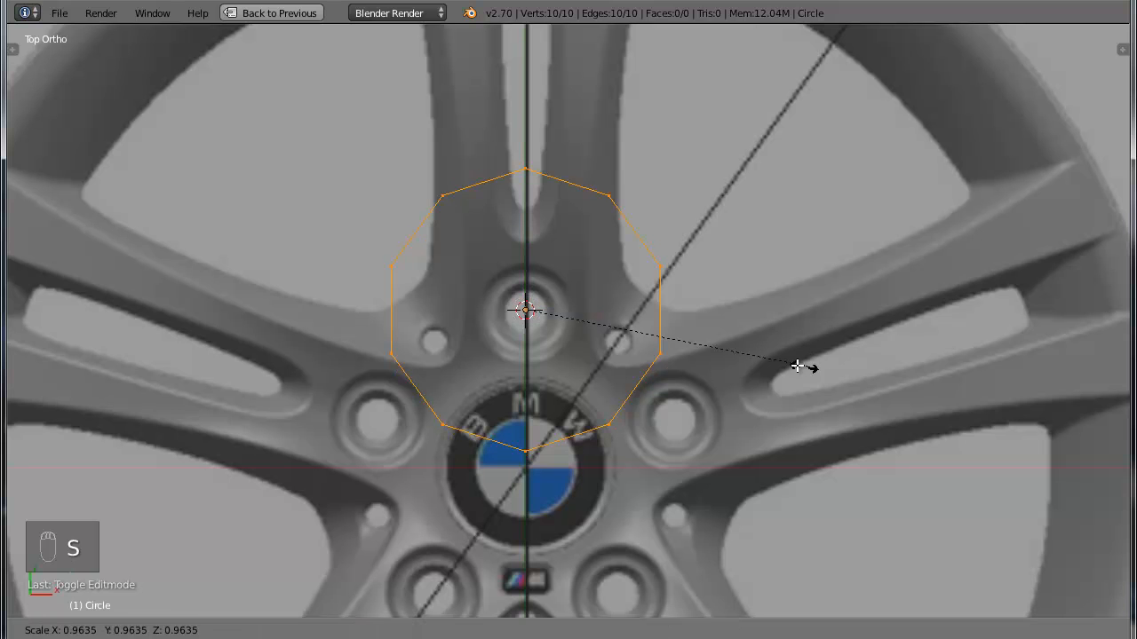
pyautogui.click(573, 327)
pyautogui.scroll(7, 573, 327)
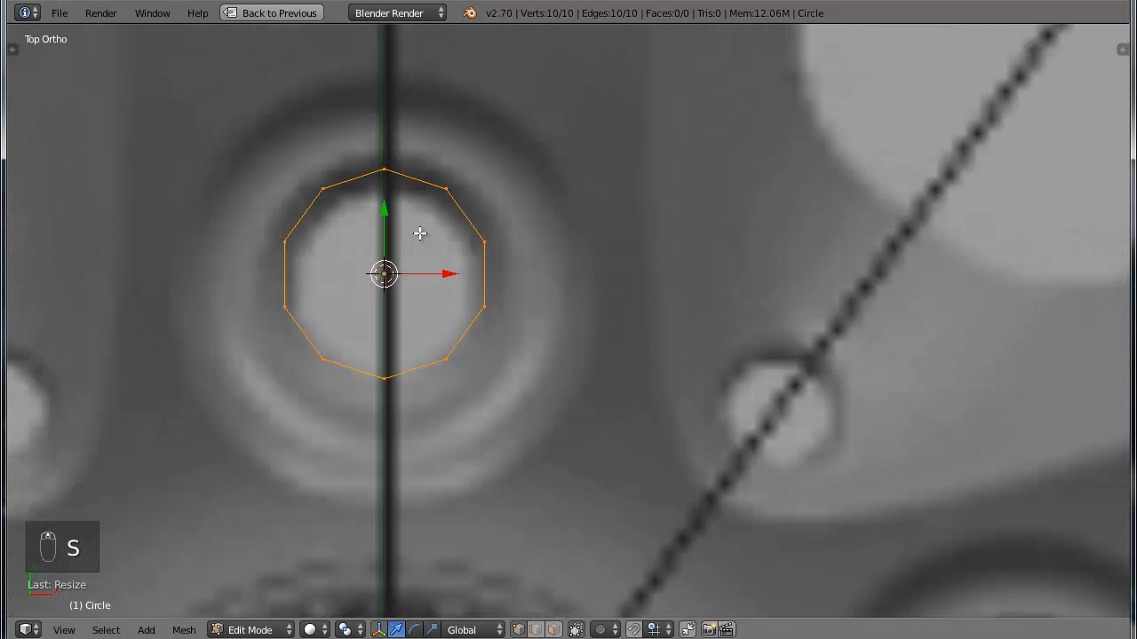
# Move the circle about 0.011 units down along Y and scale it by about 1.008 to match the bolt hole
pyautogui.press('g')
pyautogui.press('y')
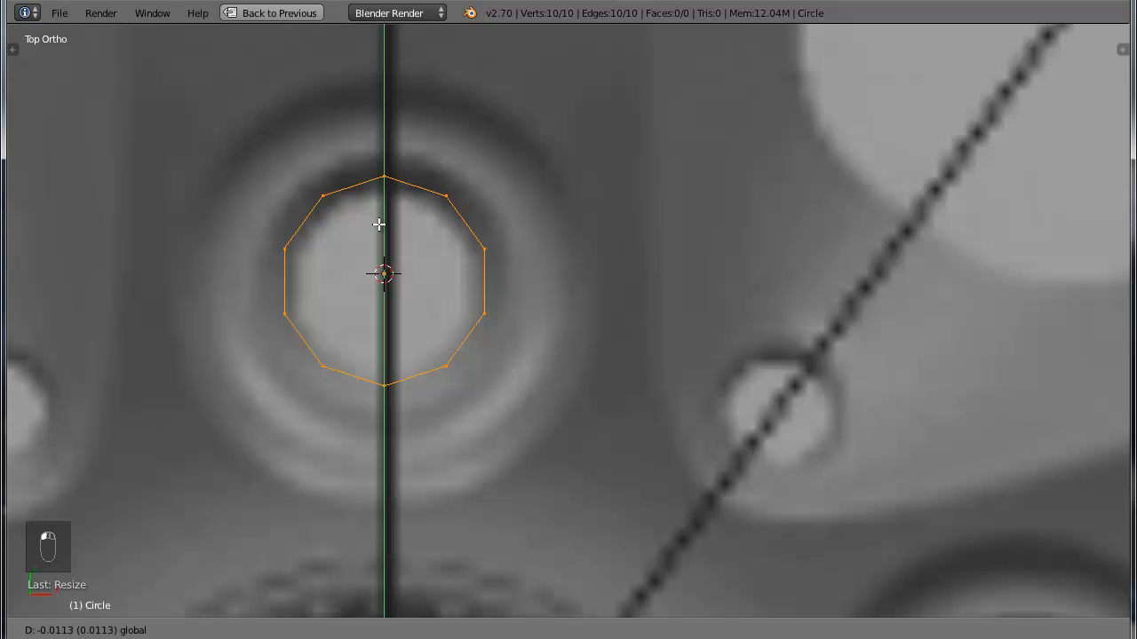
pyautogui.click(382, 224)
pyautogui.press('s')
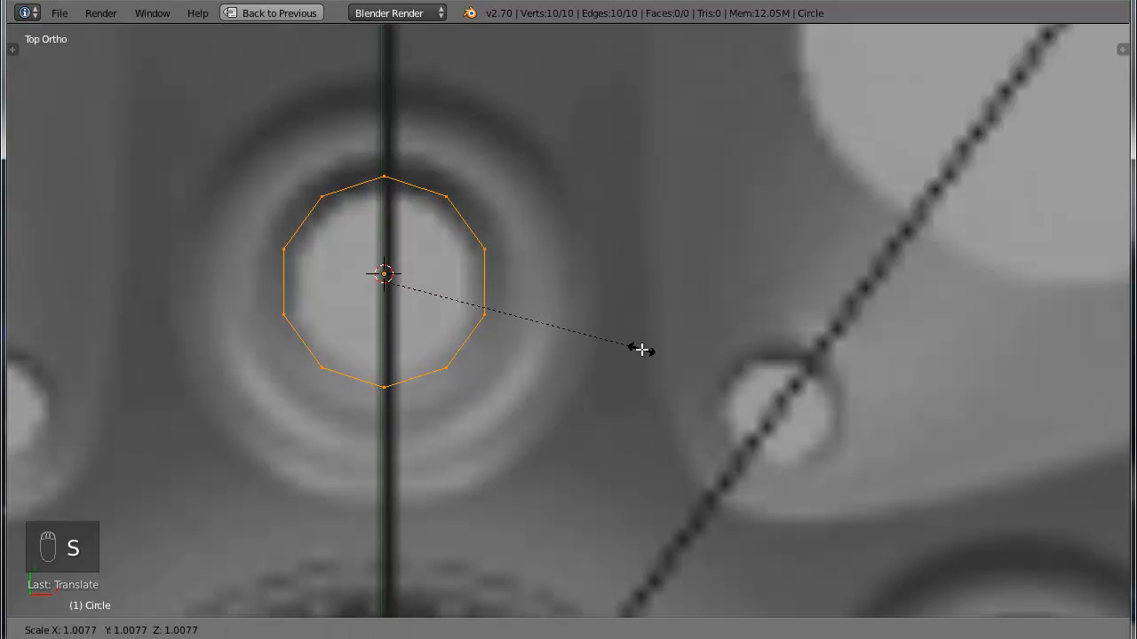
pyautogui.click(641, 350)
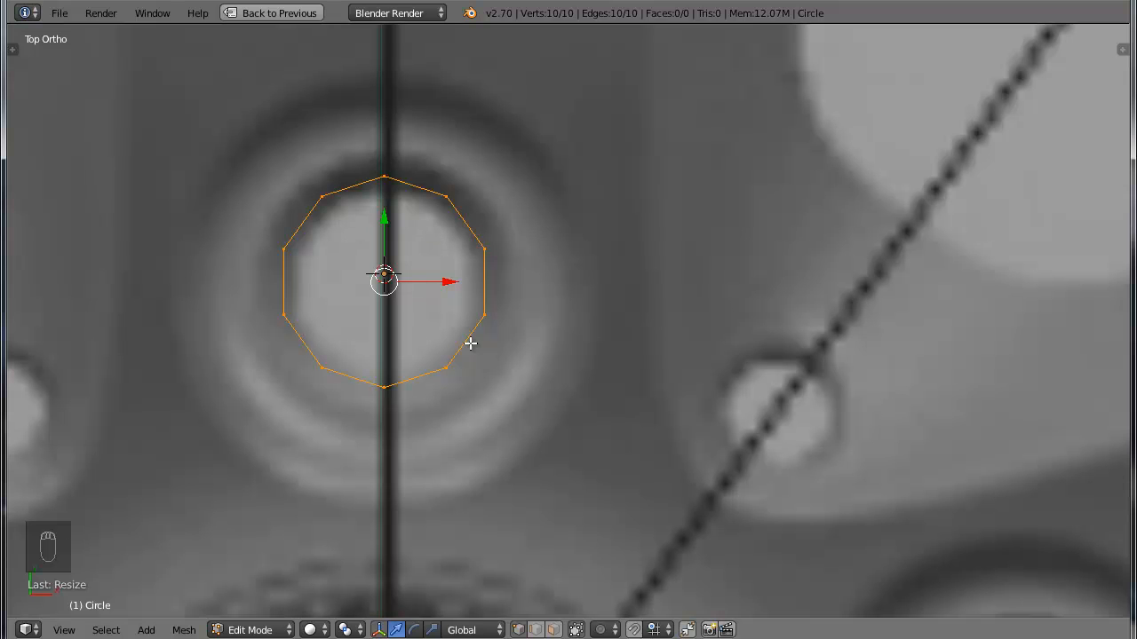
pyautogui.scroll(-4, 505, 266)
pyautogui.scroll(4, 559, 346)
pyautogui.moveTo(447, 281); pyautogui.dragTo(448, 285)
pyautogui.hotkey('ctrl', 'z')
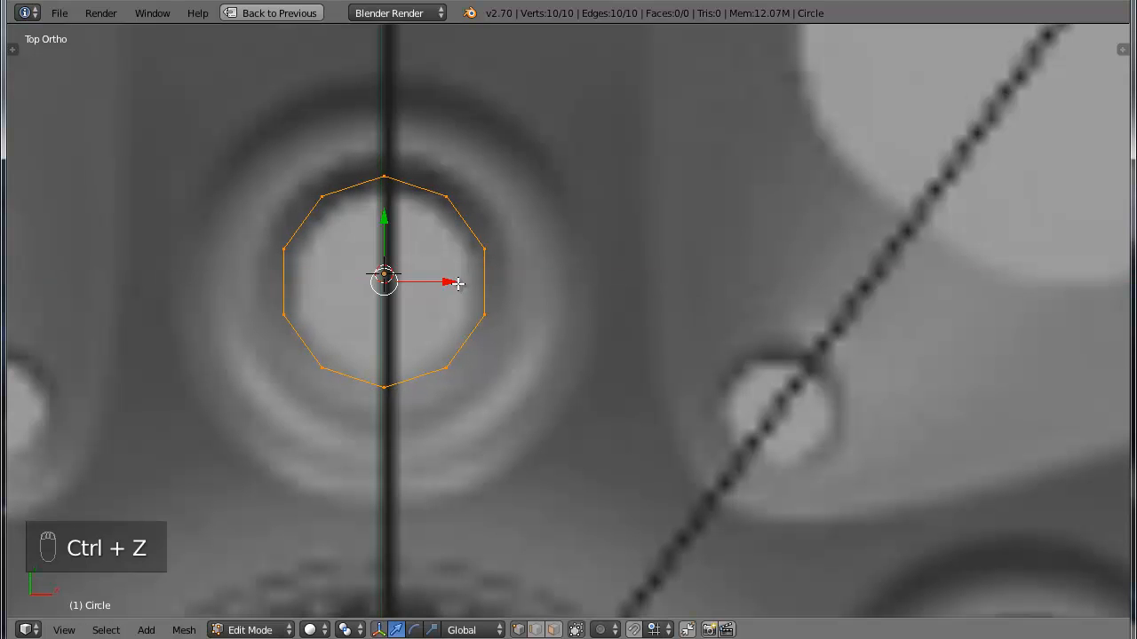
pyautogui.scroll(3, 512, 281)
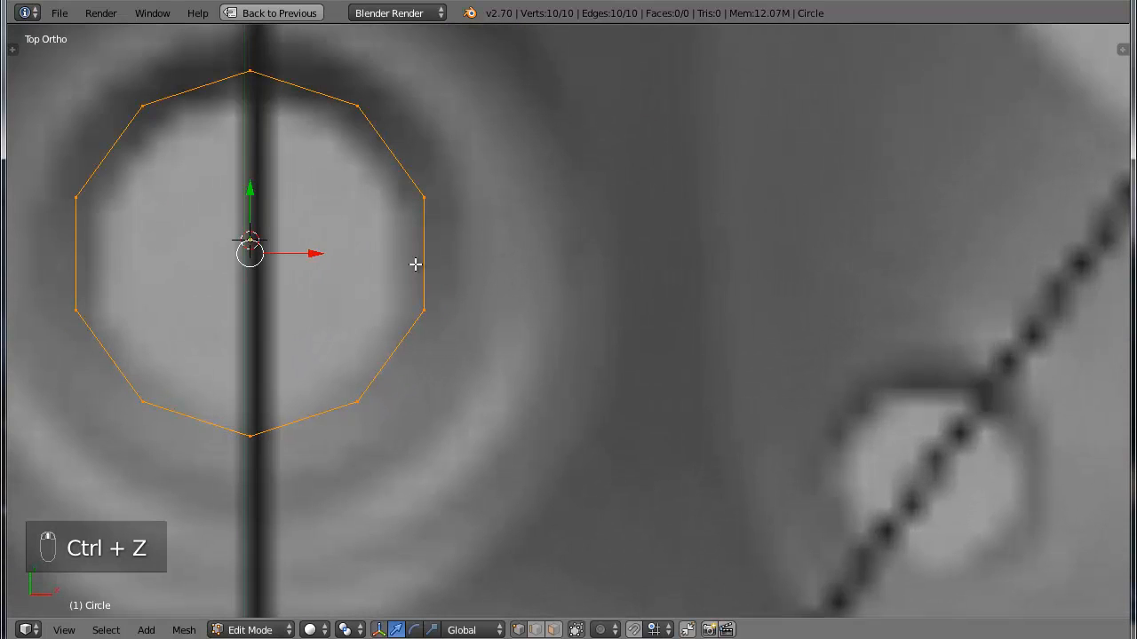
# Delete the four vertices on the left half of the bolt-hole circle
pyautogui.scroll(-4, 382, 261)
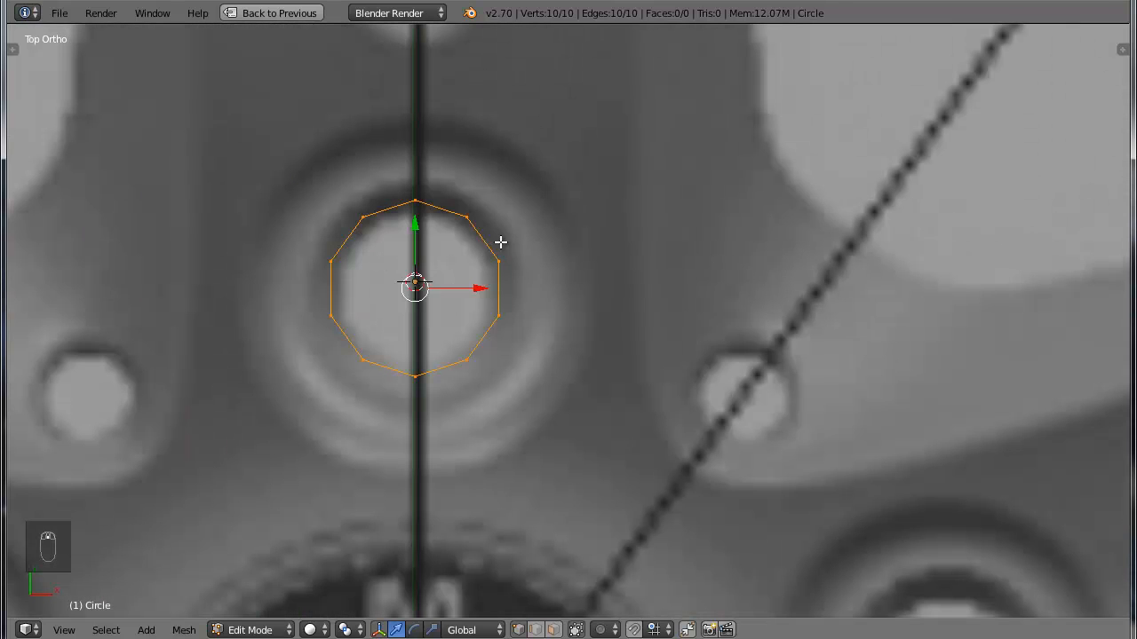
pyautogui.press('a')
pyautogui.moveTo(242, 249)
pyautogui.keyDown('ctrl'); pyautogui.mouseDown()
pyautogui.moveTo(249, 228)
pyautogui.moveTo(352, 193)
pyautogui.moveTo(385, 310)
pyautogui.moveTo(388, 391)
pyautogui.moveTo(324, 388)
pyautogui.mouseUp(); pyautogui.keyUp('ctrl')
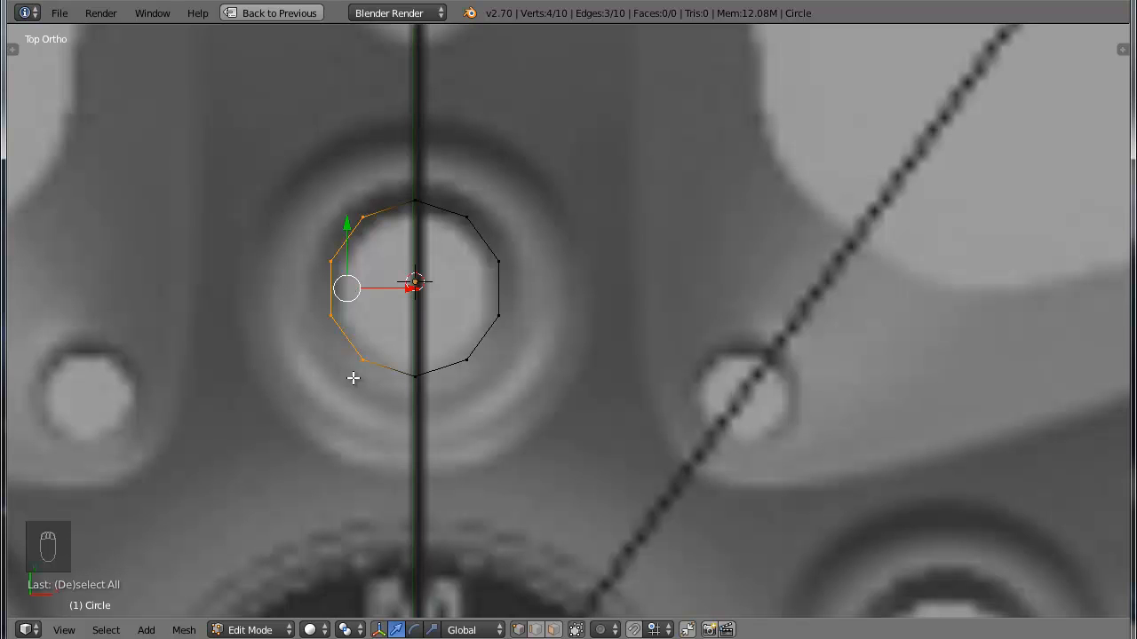
pyautogui.press('x')
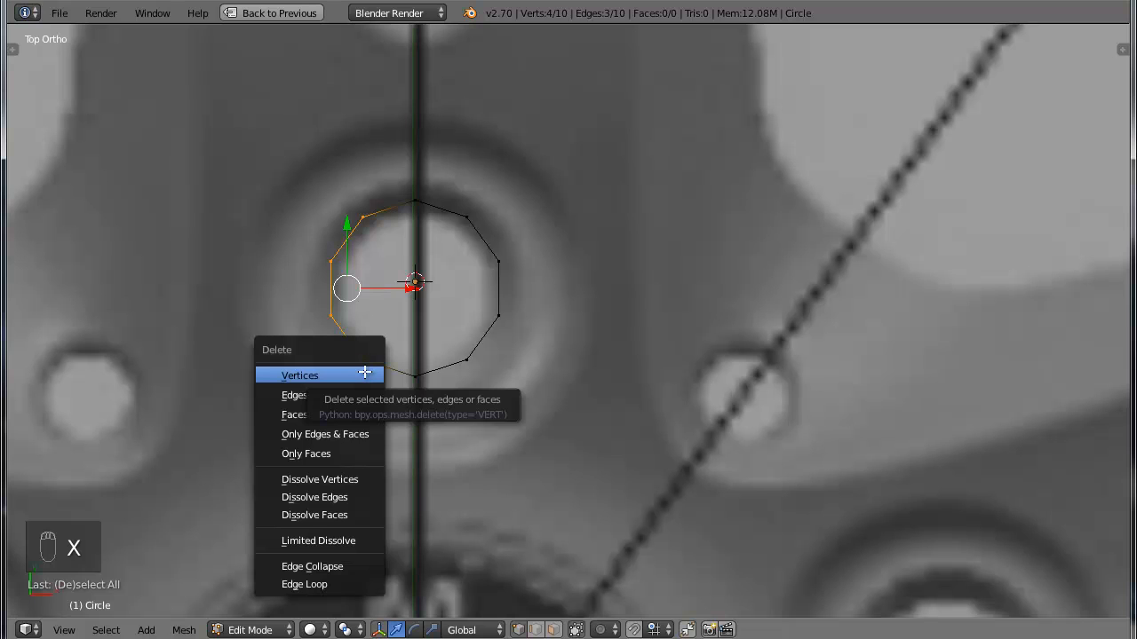
pyautogui.click(364, 374)
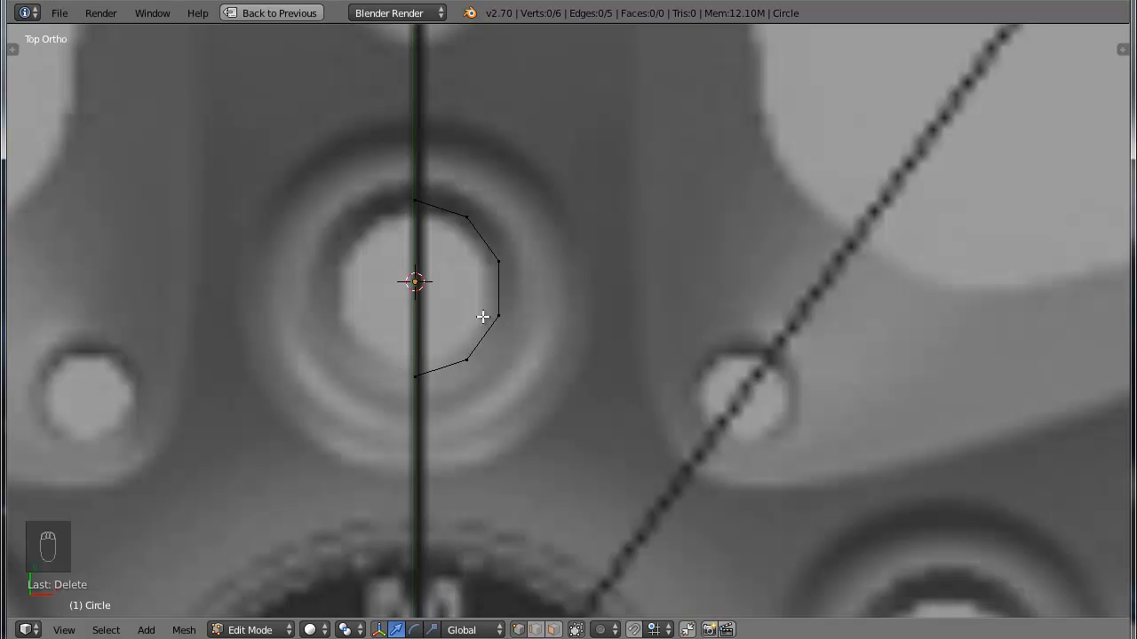
# Add a Mirror modifier on the X axis to the half circle, with Clipping on and the mirrored cage editable in Edit Mode
pyautogui.press('Tab')
pyautogui.hotkey('shift', 'space')
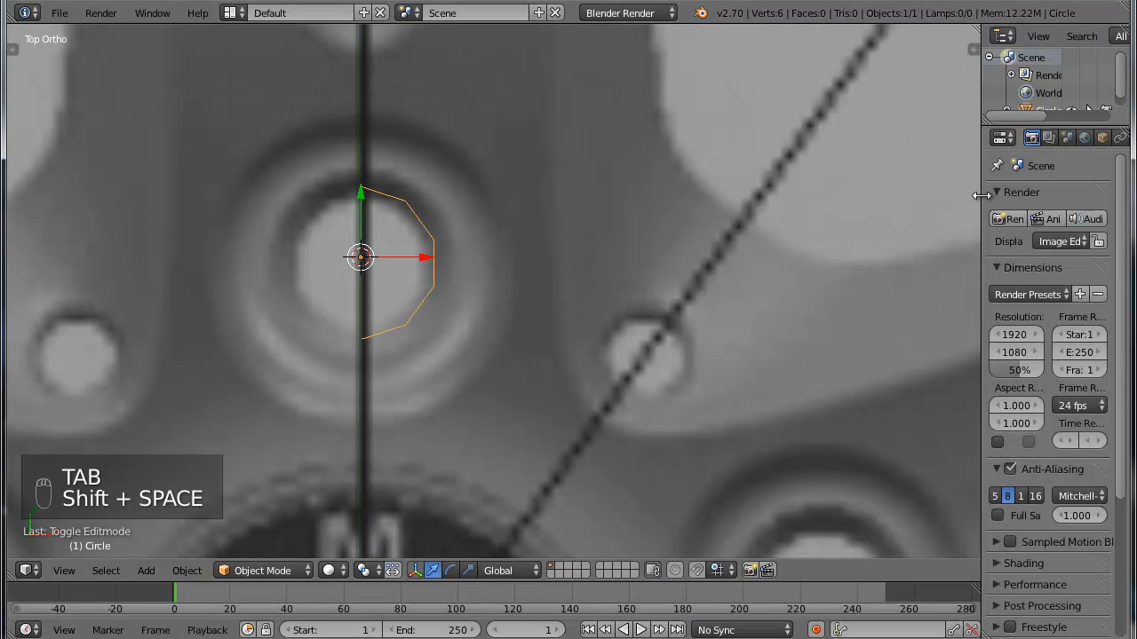
pyautogui.moveTo(986, 194); pyautogui.dragTo(736, 222)
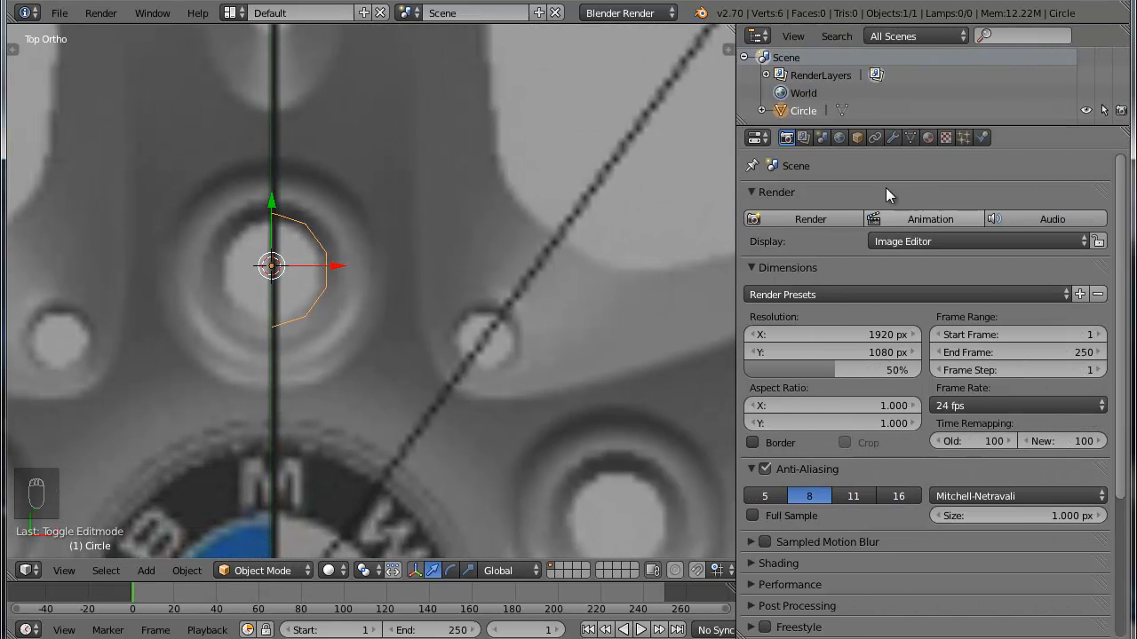
pyautogui.click(893, 139)
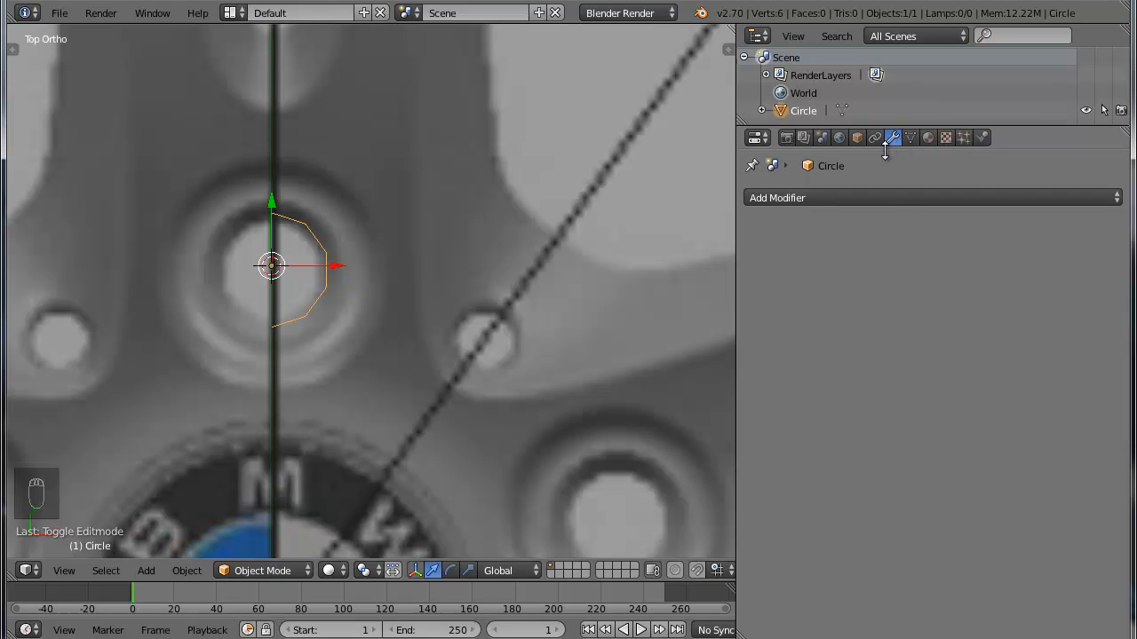
pyautogui.click(842, 197)
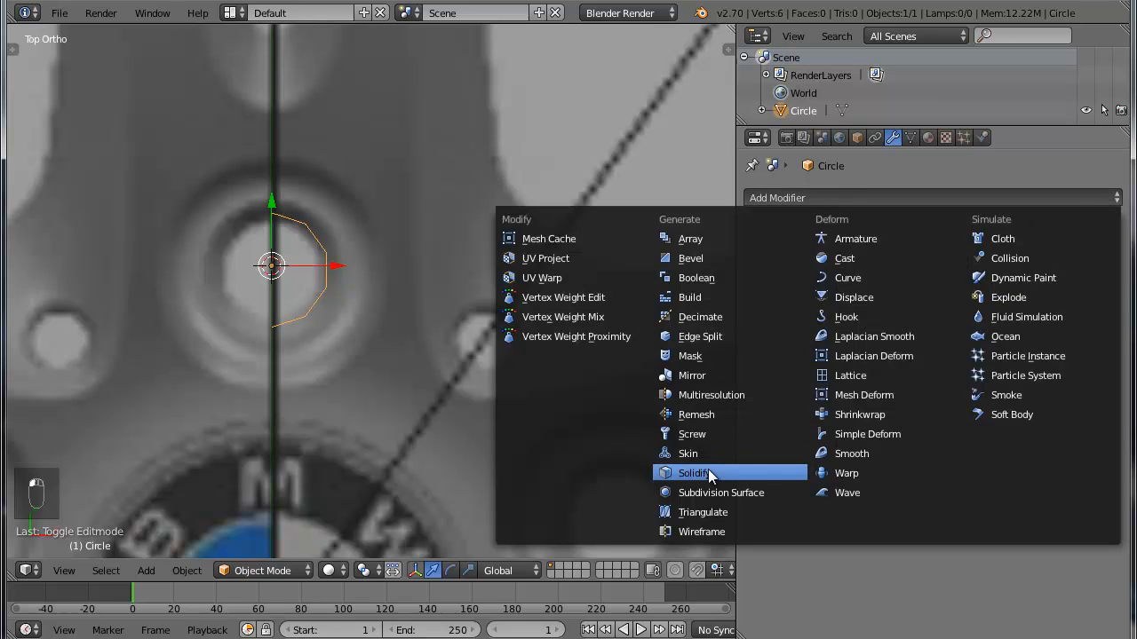
pyautogui.click(710, 373)
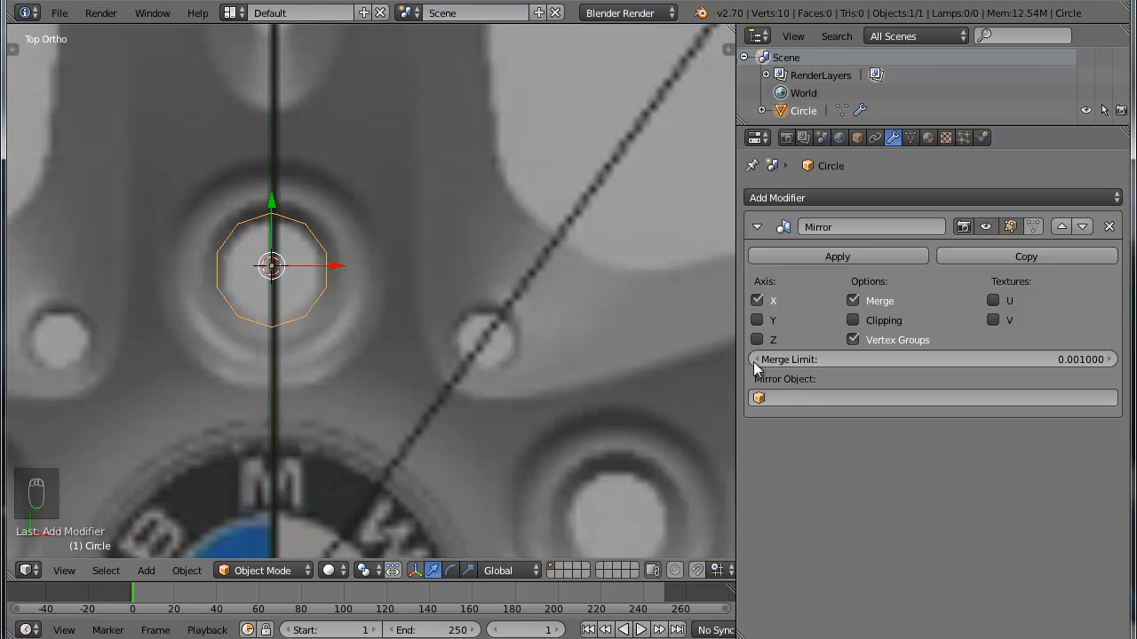
pyautogui.click(852, 320)
pyautogui.press('Tab')
pyautogui.click(1030, 227)
pyautogui.scroll(4, 270, 223)
pyautogui.keyDown('shift'); pyautogui.moveTo(272, 213); pyautogui.dragTo(453, 254, button='middle'); pyautogui.keyUp('shift')
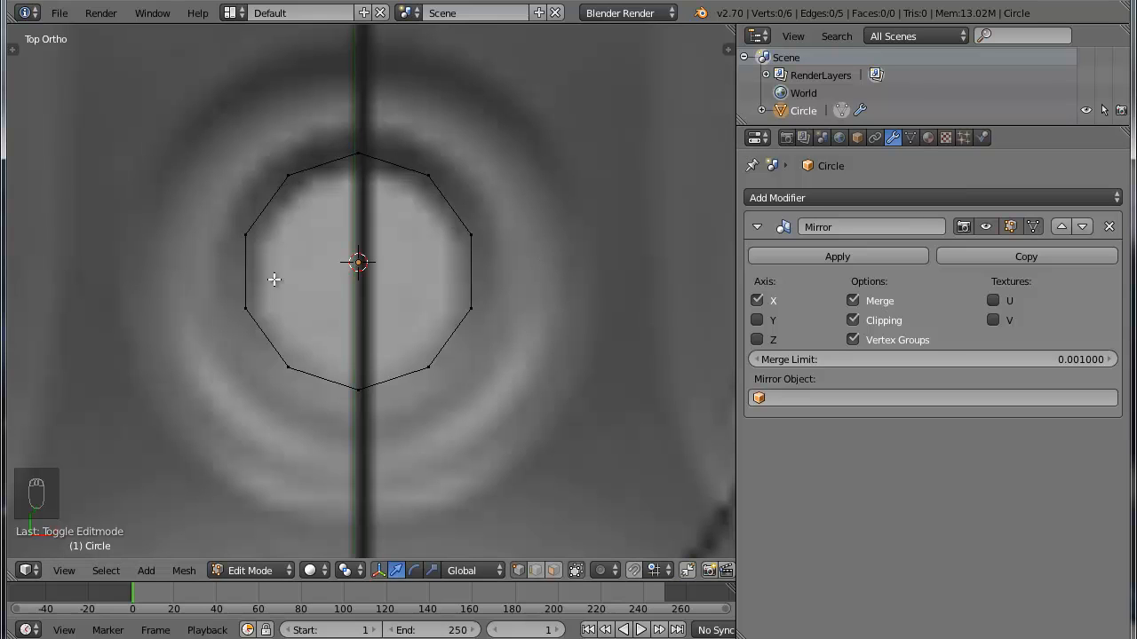
pyautogui.rightClick(358, 151)
pyautogui.moveTo(426, 154); pyautogui.dragTo(458, 188)
pyautogui.press('Escape')
pyautogui.scroll(-4, 429, 223)
pyautogui.scroll(1, 429, 260)
pyautogui.keyDown('shift'); pyautogui.moveTo(419, 223); pyautogui.dragTo(444, 288, button='middle'); pyautogui.keyUp('shift')
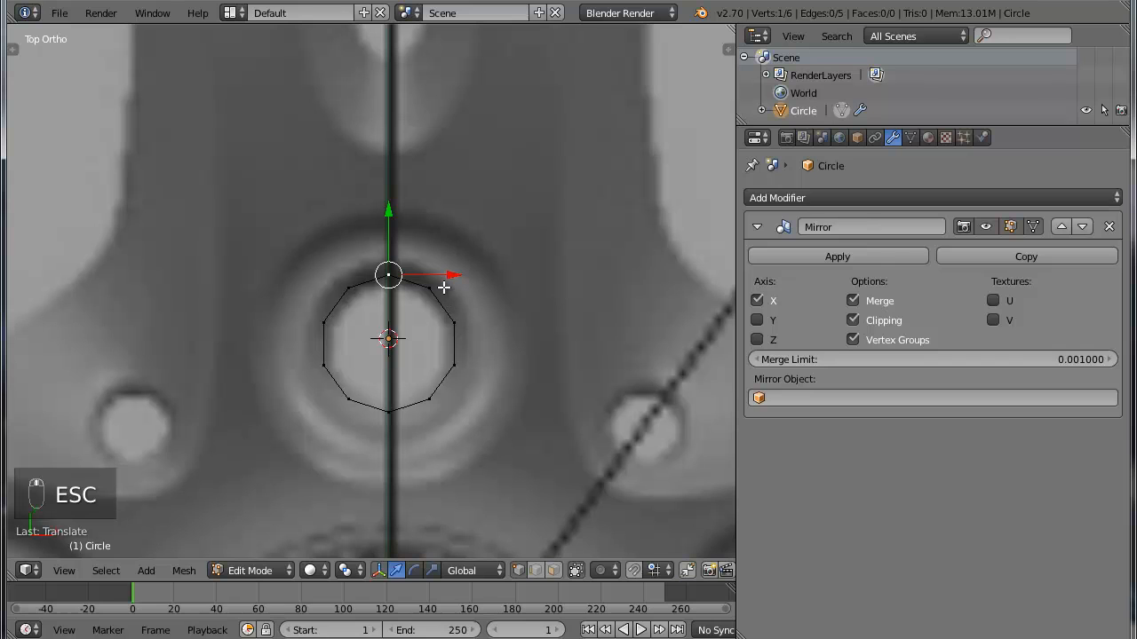
# Extrude the whole circle and scale the new edge loop outward to about 1.8 times its size
pyautogui.press('a')
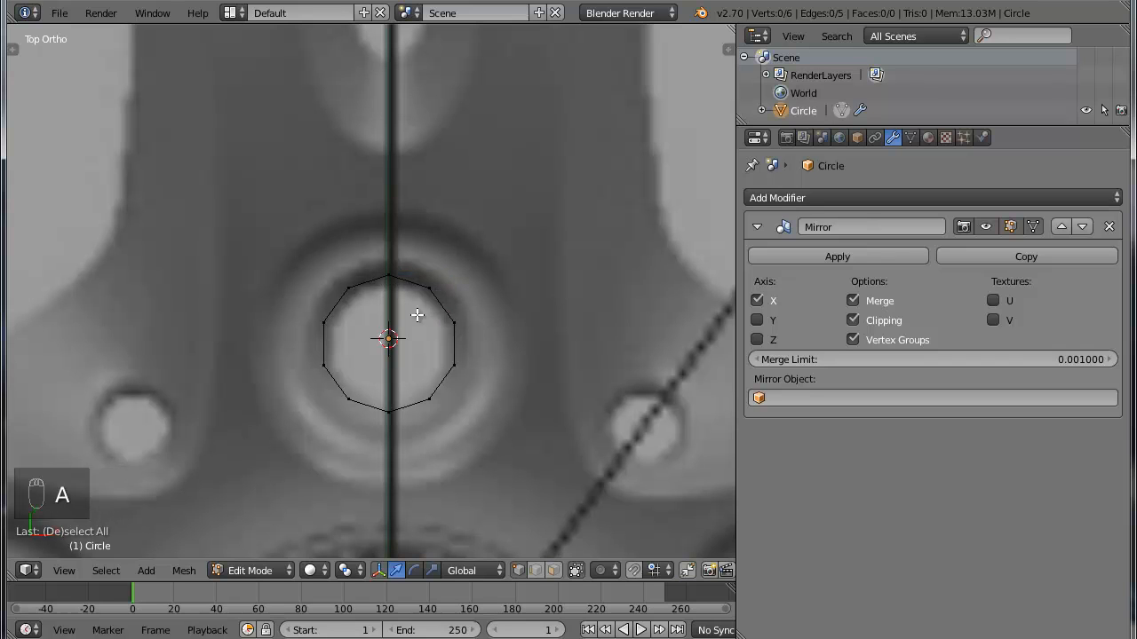
pyautogui.press('a')
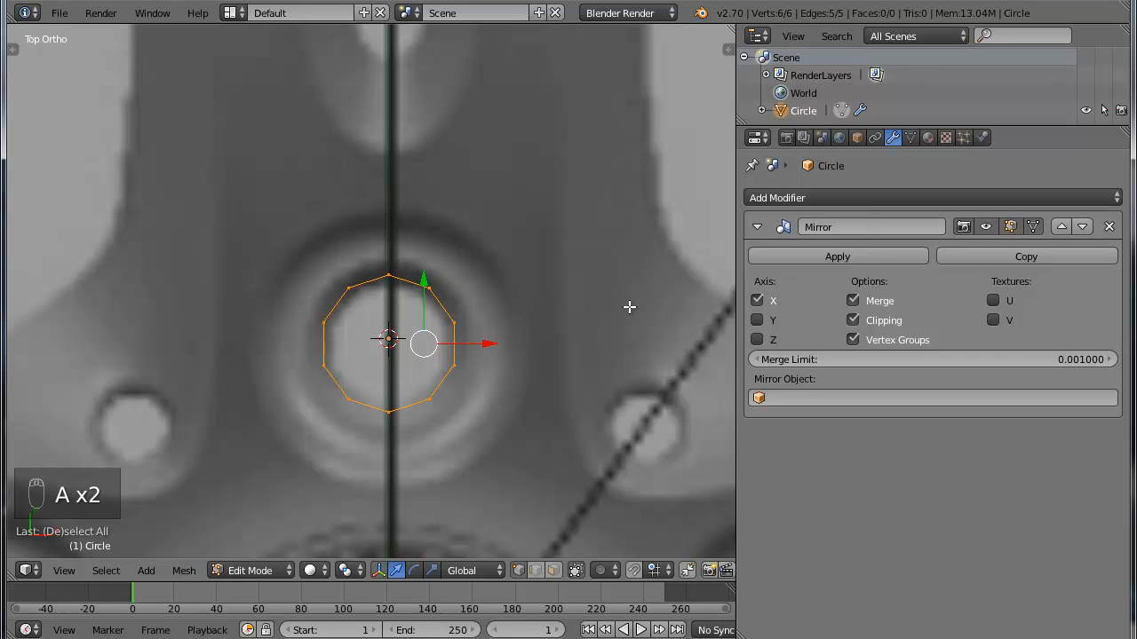
pyautogui.hotkey('shift', 'space')
pyautogui.keyDown('shift'); pyautogui.moveTo(837, 409); pyautogui.dragTo(596, 248, button='middle'); pyautogui.keyUp('shift')
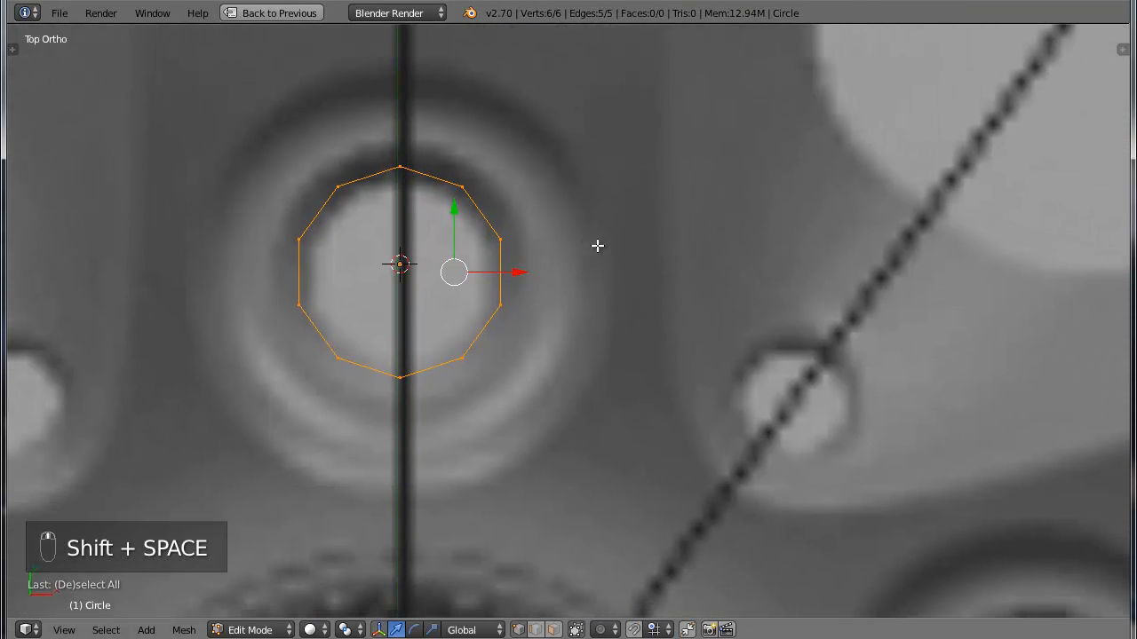
pyautogui.press('e')
pyautogui.press('s')
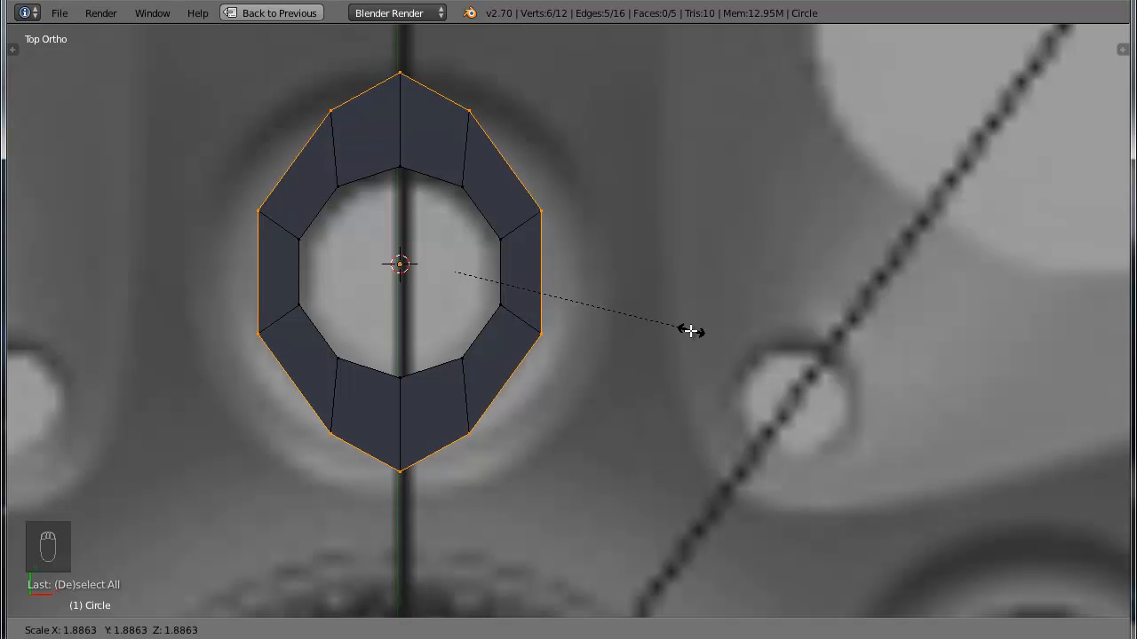
pyautogui.click(684, 330)
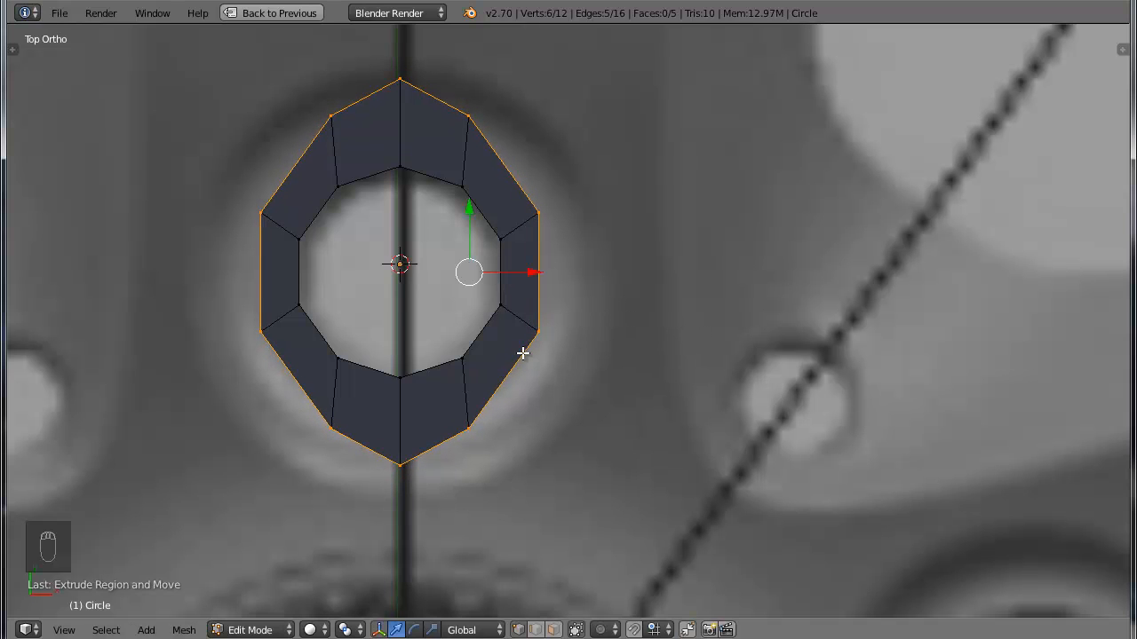
# Switch to wireframe display and move the two side vertices of the outer loop outward along X to the bolt recess's edge
pyautogui.press('z')
pyautogui.rightClick(539, 214)
pyautogui.keyDown('shift'); pyautogui.rightClick(543, 319); pyautogui.keyUp('shift')
pyautogui.press('g')
pyautogui.press('x')
pyautogui.click(654, 275)
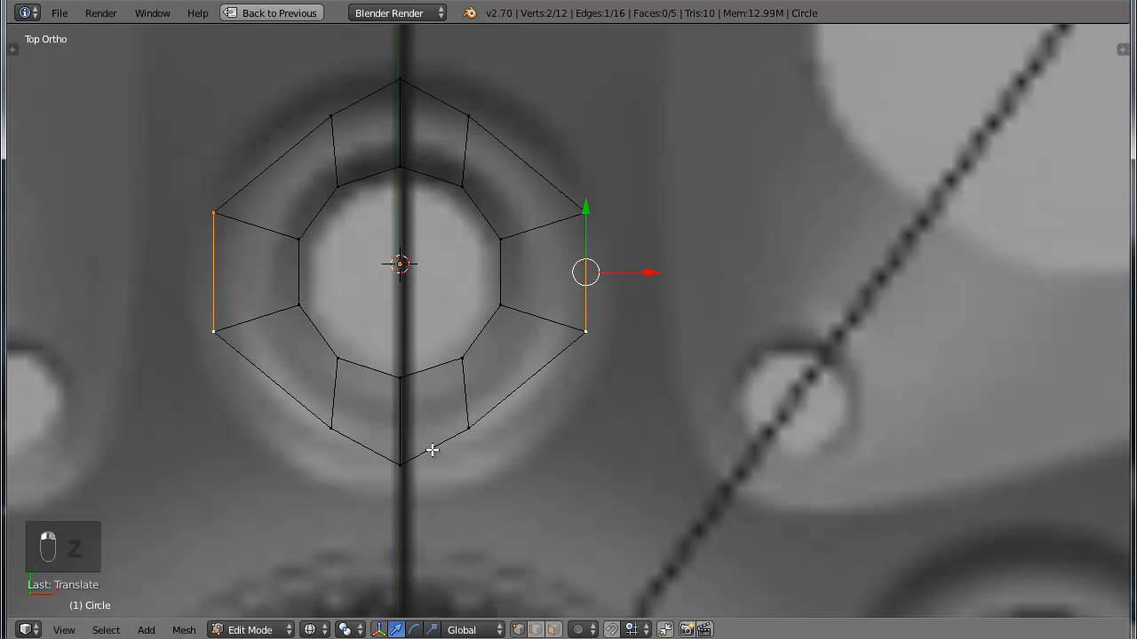
# Move the lower vertices of the outer loop outward and down to follow the bottom edge of the bolt recess
pyautogui.rightClick(468, 429)
pyautogui.press('g')
pyautogui.click(609, 459)
pyautogui.rightClick(409, 432)
pyautogui.moveTo(403, 401); pyautogui.dragTo(405, 416)
# Move the outer loop's upper vertices and lower side vertex outward to fit the rounded outline of the bolt recess
pyautogui.scroll(-2, 447, 381)
pyautogui.keyDown('shift'); pyautogui.moveTo(479, 334); pyautogui.dragTo(467, 449, button='middle'); pyautogui.keyUp('shift')
pyautogui.rightClick(489, 294)
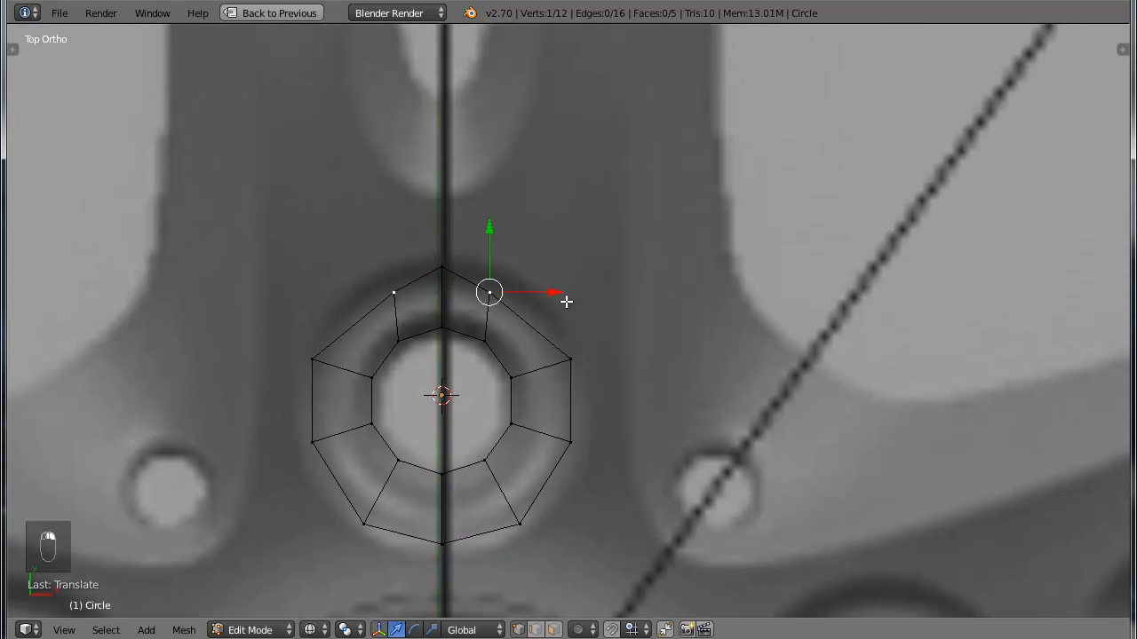
pyautogui.moveTo(495, 241)
pyautogui.mouseDown()
pyautogui.moveTo(495, 213)
pyautogui.moveTo(495, 228)
pyautogui.mouseUp()
pyautogui.moveTo(551, 272); pyautogui.dragTo(587, 286)
pyautogui.moveTo(530, 213); pyautogui.dragTo(532, 232)
pyautogui.rightClick(450, 256)
pyautogui.moveTo(444, 212); pyautogui.dragTo(442, 205)
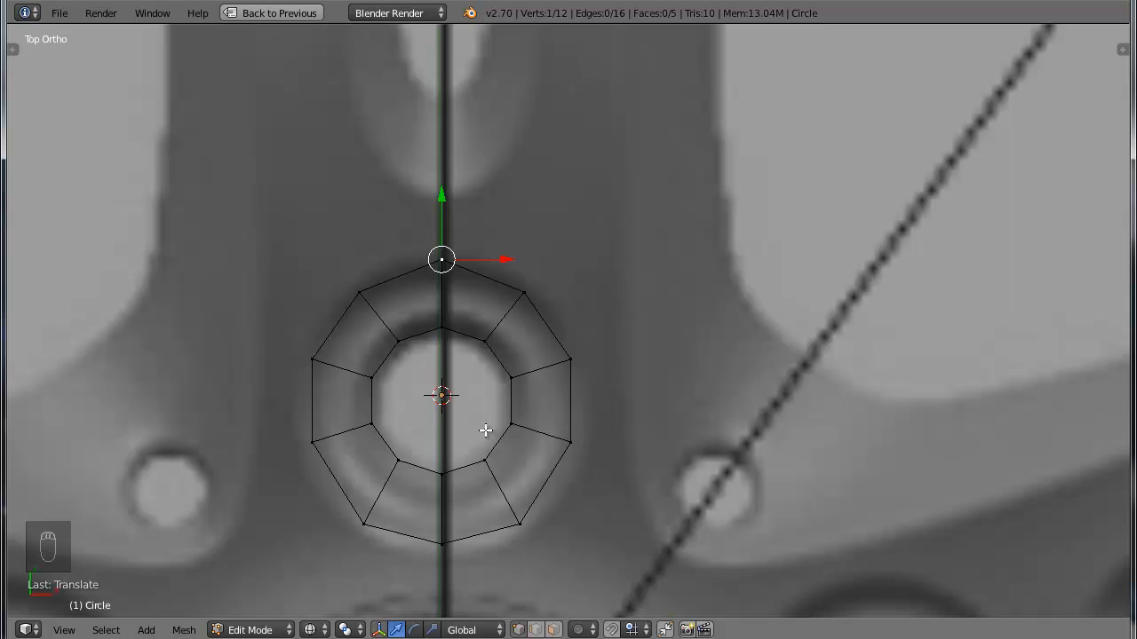
pyautogui.rightClick(566, 446)
pyautogui.moveTo(608, 449); pyautogui.dragTo(627, 450)
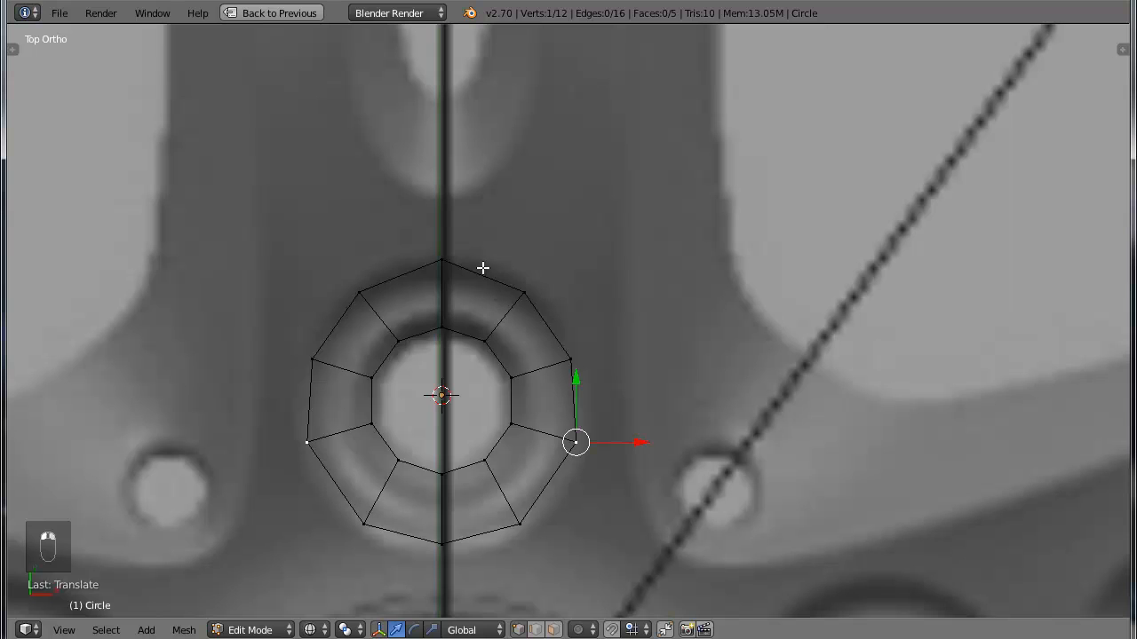
# Extrude the outer loop's top edge up to the base of the spoke slot and adjust the two new vertices
pyautogui.rightClick(450, 257)
pyautogui.keyDown('shift'); pyautogui.rightClick(524, 292); pyautogui.keyUp('shift')
pyautogui.press('e')
pyautogui.click(553, 272)
pyautogui.moveTo(515, 224); pyautogui.dragTo(508, 173, button='right')
pyautogui.moveTo(509, 114)
pyautogui.mouseDown()
pyautogui.moveTo(504, 102)
pyautogui.moveTo(504, 114)
pyautogui.mouseUp()
pyautogui.rightClick(441, 198)
pyautogui.moveTo(446, 145); pyautogui.dragTo(446, 147)
# Extrude the ring's upper right edge sideways onto the spoke and align its two new vertices nearly vertically
pyautogui.scroll(-7, 591, 320)
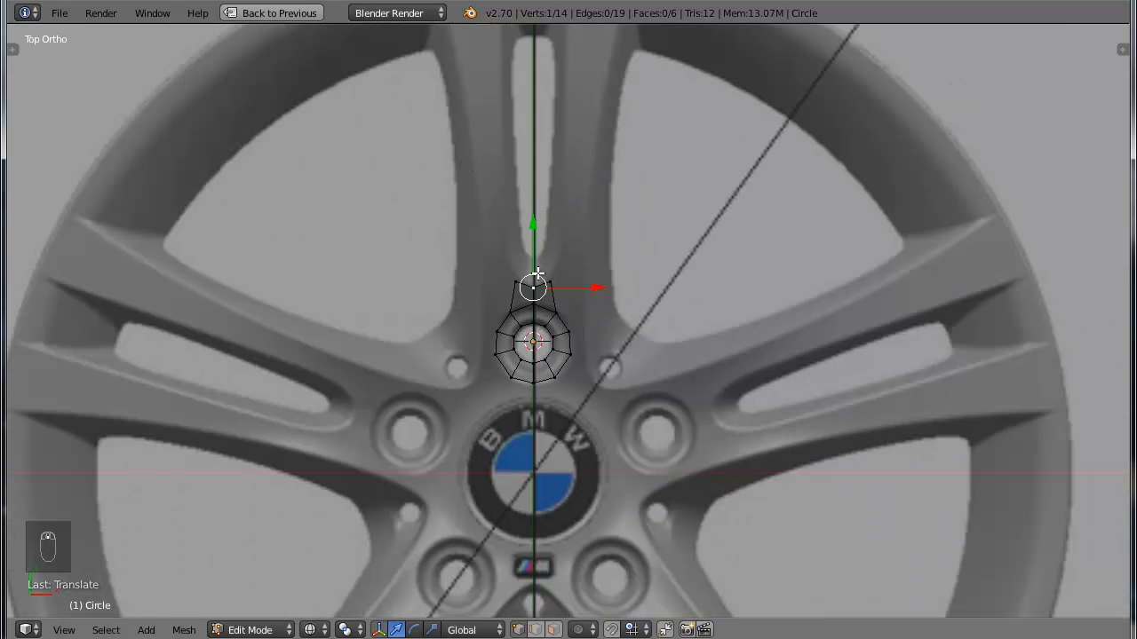
pyautogui.scroll(6, 583, 258)
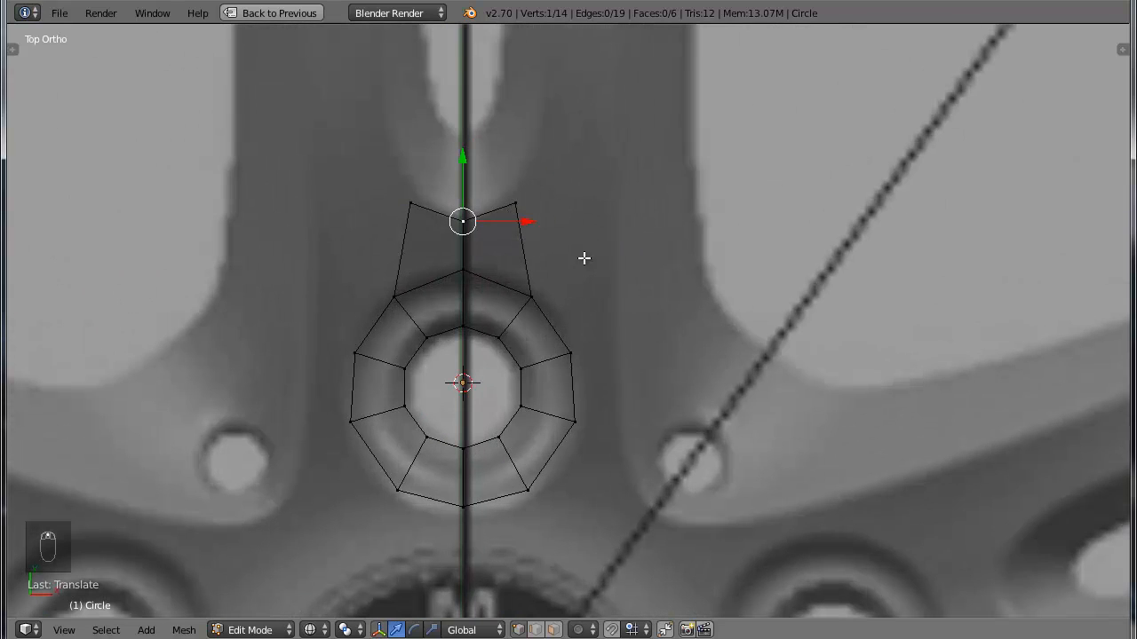
pyautogui.rightClick(532, 295)
pyautogui.keyDown('shift'); pyautogui.rightClick(574, 348); pyautogui.keyUp('shift')
pyautogui.press('e')
pyautogui.click(697, 317)
pyautogui.rightClick(593, 286)
pyautogui.moveTo(630, 287); pyautogui.dragTo(670, 285)
pyautogui.rightClick(623, 345)
pyautogui.moveTo(690, 341); pyautogui.dragTo(679, 343)
pyautogui.rightClick(632, 281)
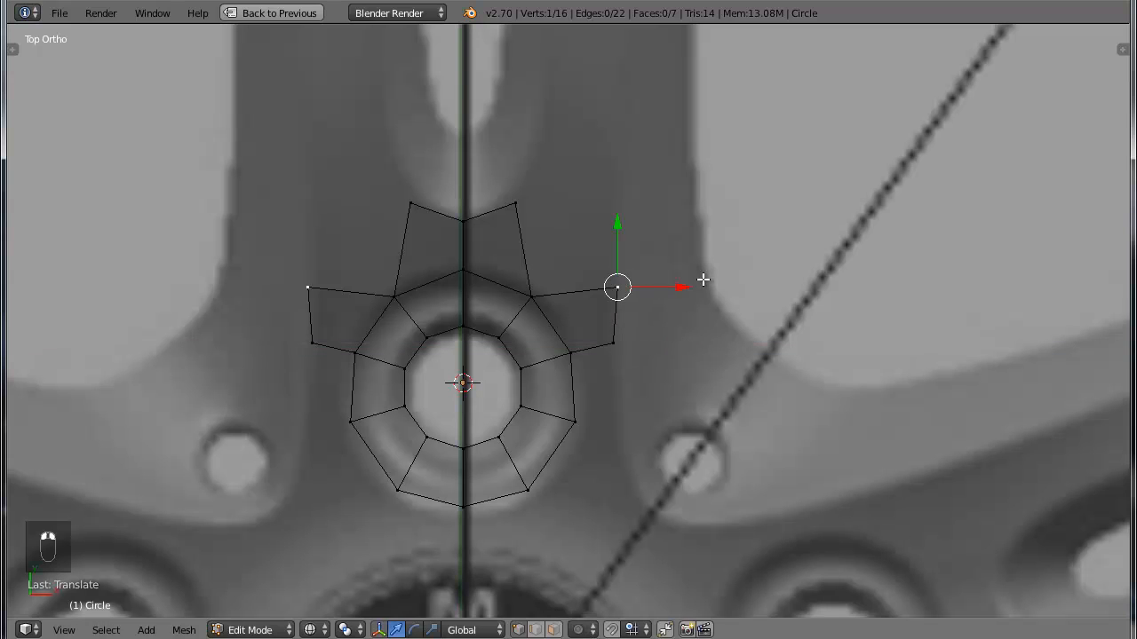
pyautogui.moveTo(678, 287); pyautogui.dragTo(679, 288)
# Extrude the top edge of the side face upward and merge its inner vertex with the neighbouring slot-base vertex using At Last
pyautogui.keyDown('shift'); pyautogui.rightClick(530, 291); pyautogui.keyUp('shift')
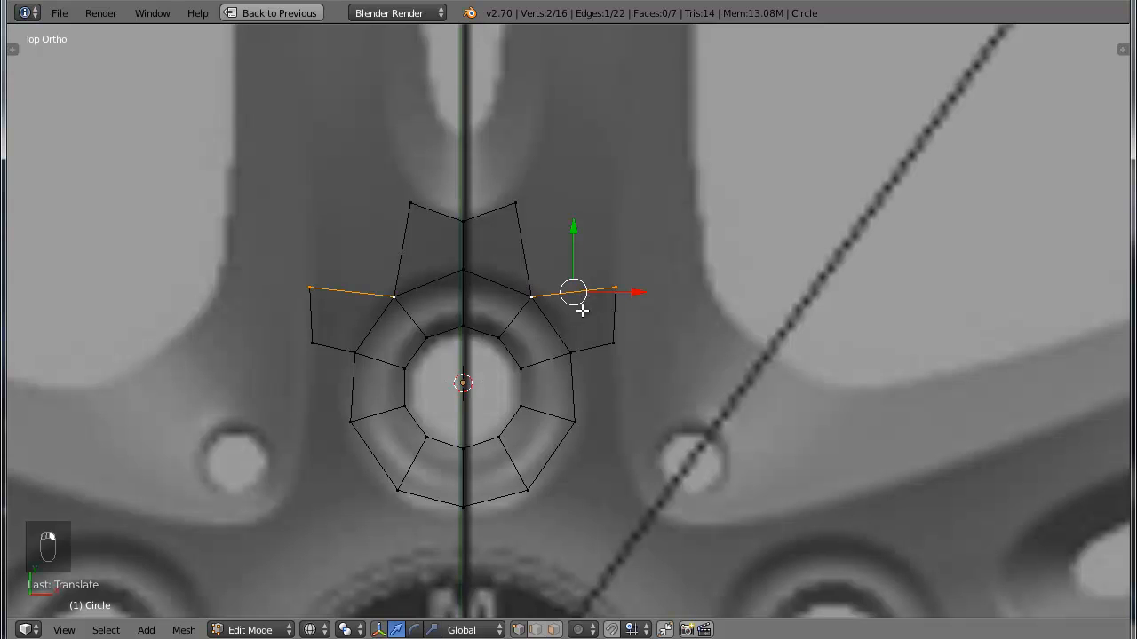
pyautogui.press('e')
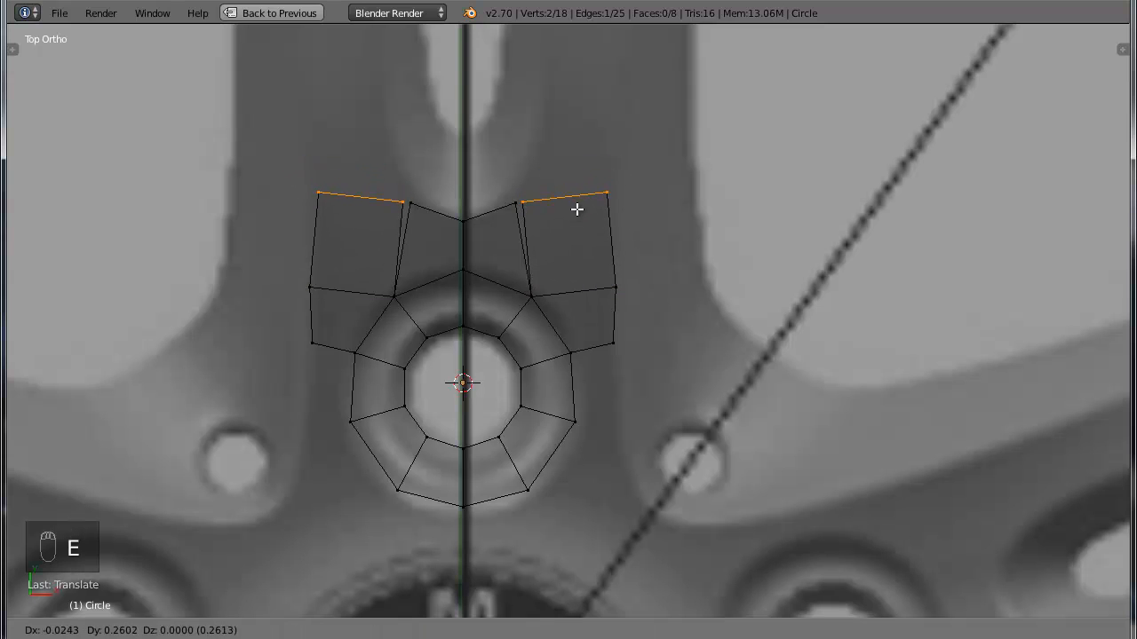
pyautogui.click(577, 209)
pyautogui.rightClick(515, 204)
pyautogui.keyDown('shift'); pyautogui.rightClick(528, 203); pyautogui.keyUp('shift')
pyautogui.hotkey('alt', 'm')
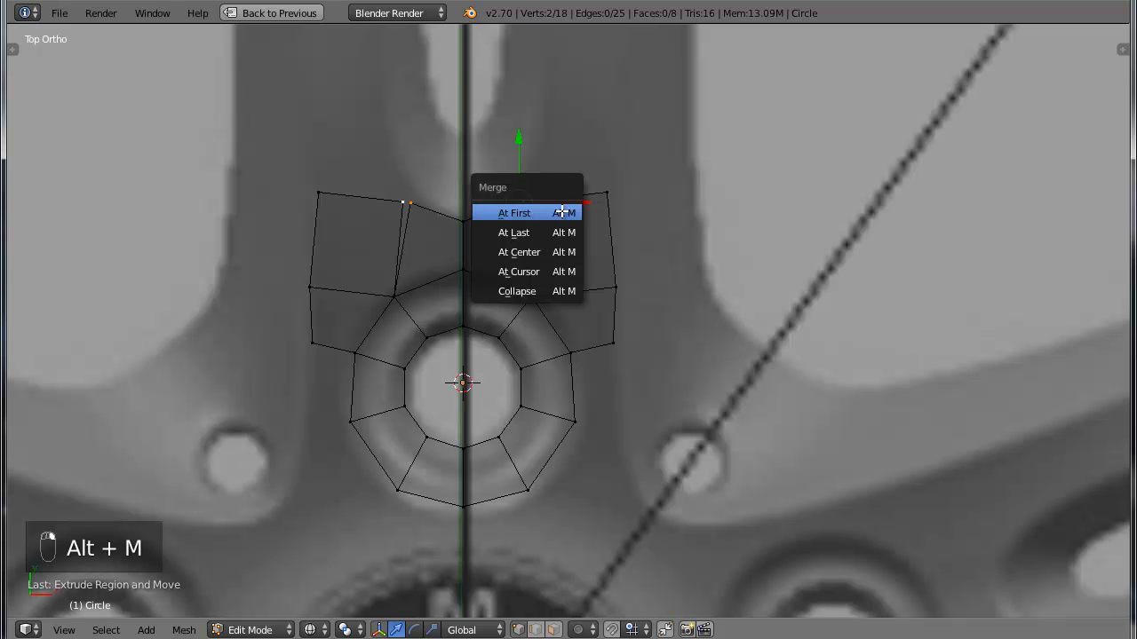
pyautogui.press('Down')
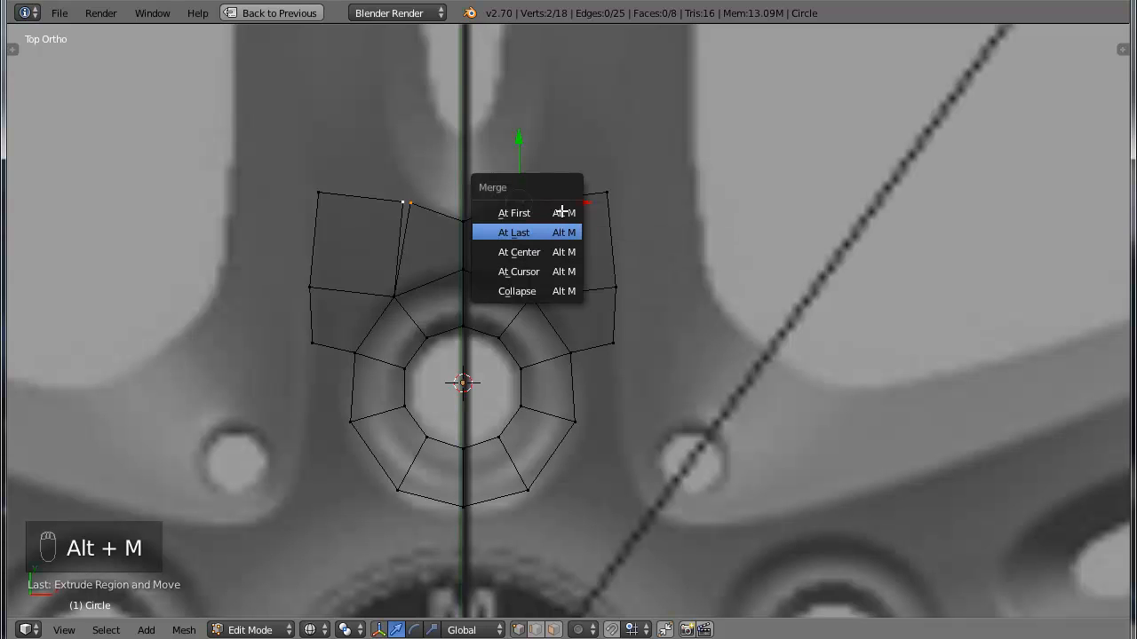
pyautogui.press('Return')
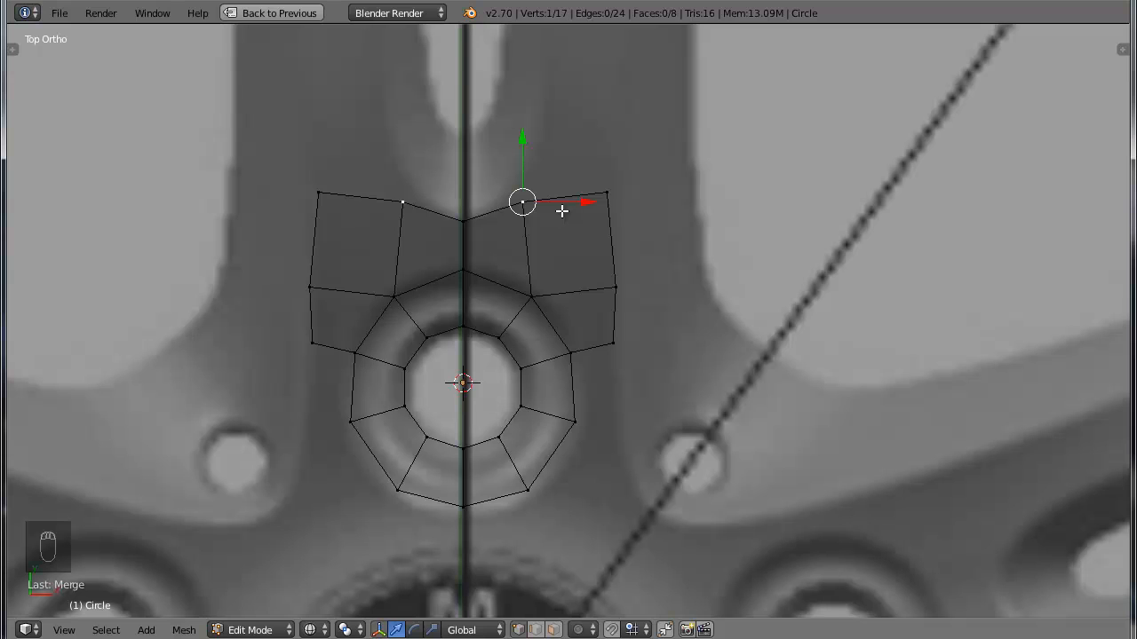
# Move the merged vertex up and inward, and shift the side face's outer vertex slightly inward along X
pyautogui.moveTo(523, 153); pyautogui.dragTo(523, 144)
pyautogui.moveTo(586, 197); pyautogui.dragTo(583, 194)
pyautogui.rightClick(608, 192)
pyautogui.rightClick(617, 285)
pyautogui.moveTo(689, 284); pyautogui.dragTo(683, 281)
# Extrude the top edge beside the slot upward along the spoke twice, the second time about 0.92 units in Y
pyautogui.scroll(-3, 635, 204)
pyautogui.rightClick(542, 247)
pyautogui.keyDown('shift'); pyautogui.rightClick(592, 249); pyautogui.keyUp('shift')
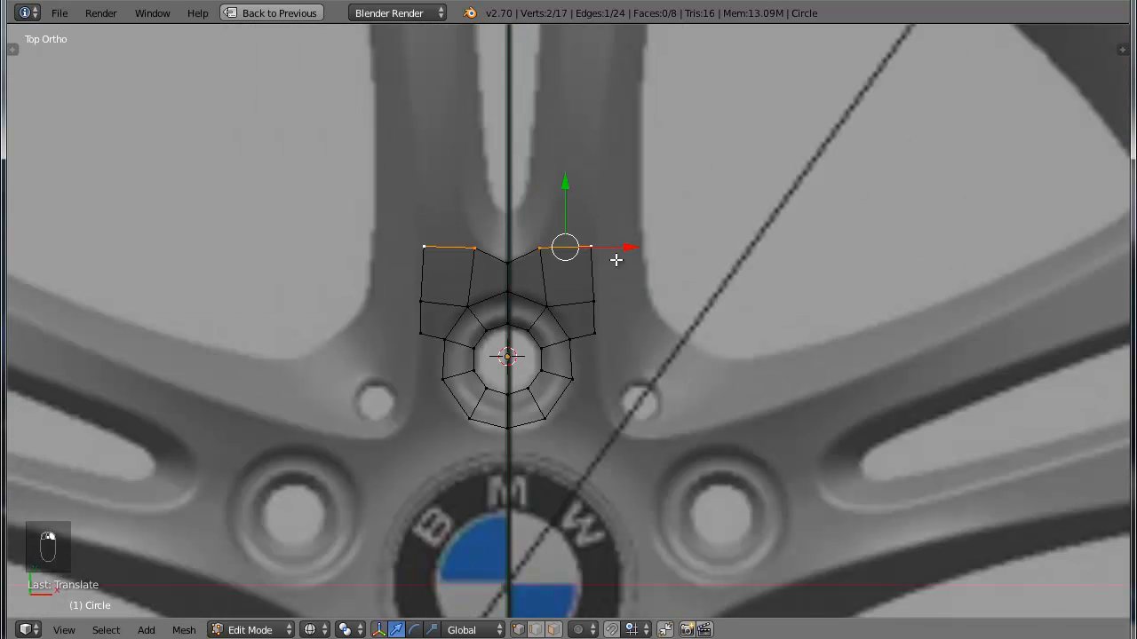
pyautogui.keyDown('shift'); pyautogui.moveTo(665, 113); pyautogui.dragTo(580, 335, button='middle'); pyautogui.keyUp('shift')
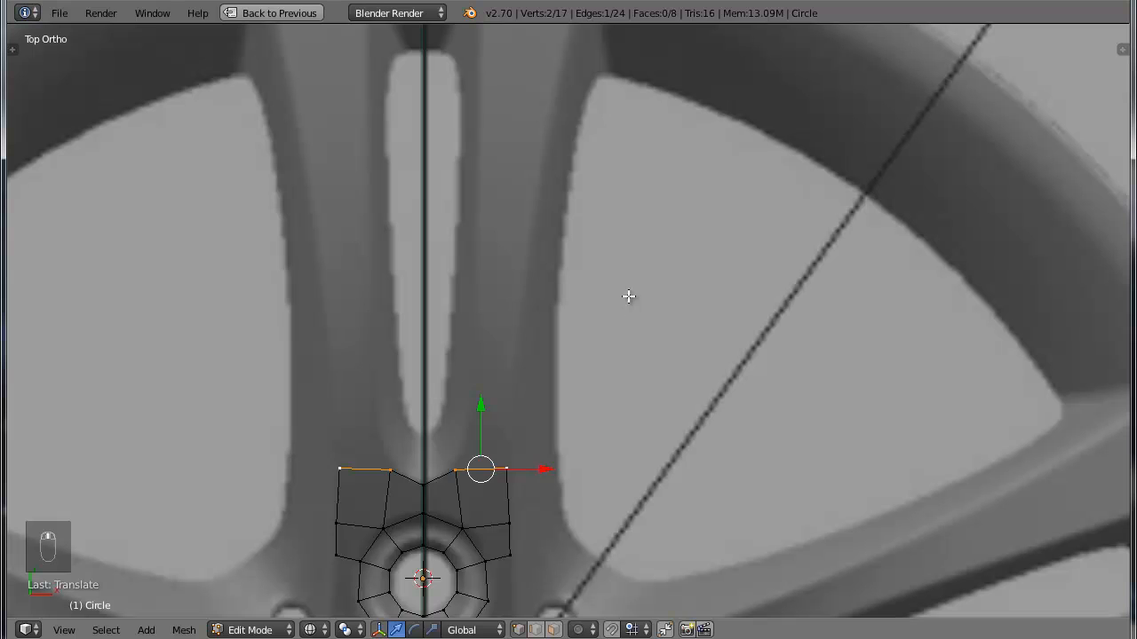
pyautogui.press('e')
pyautogui.click(653, 73)
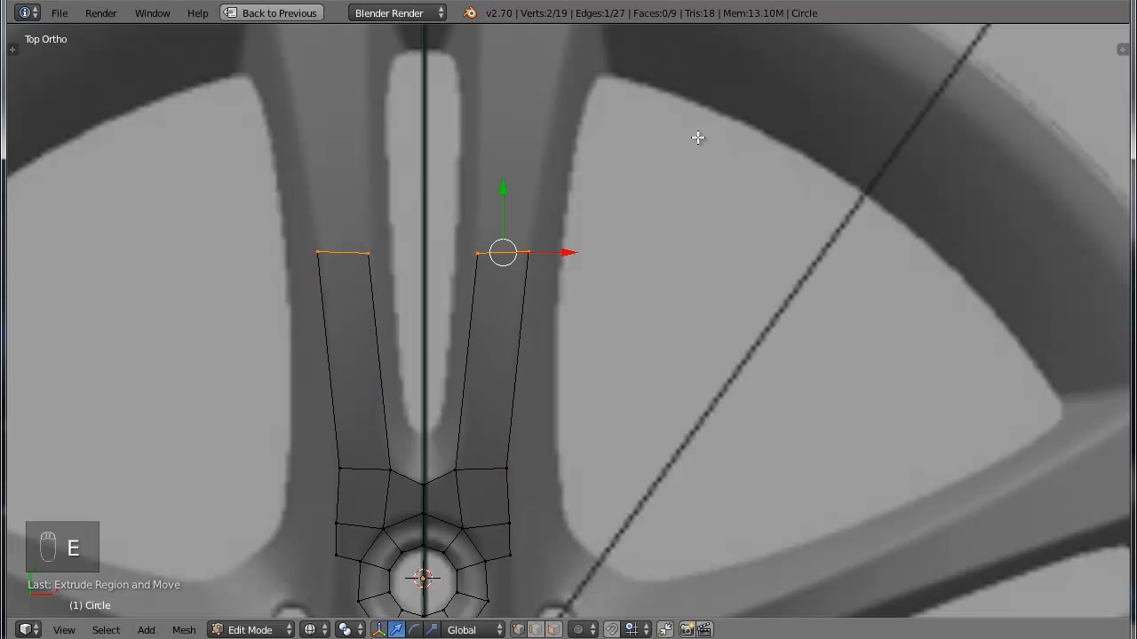
pyautogui.press('e')
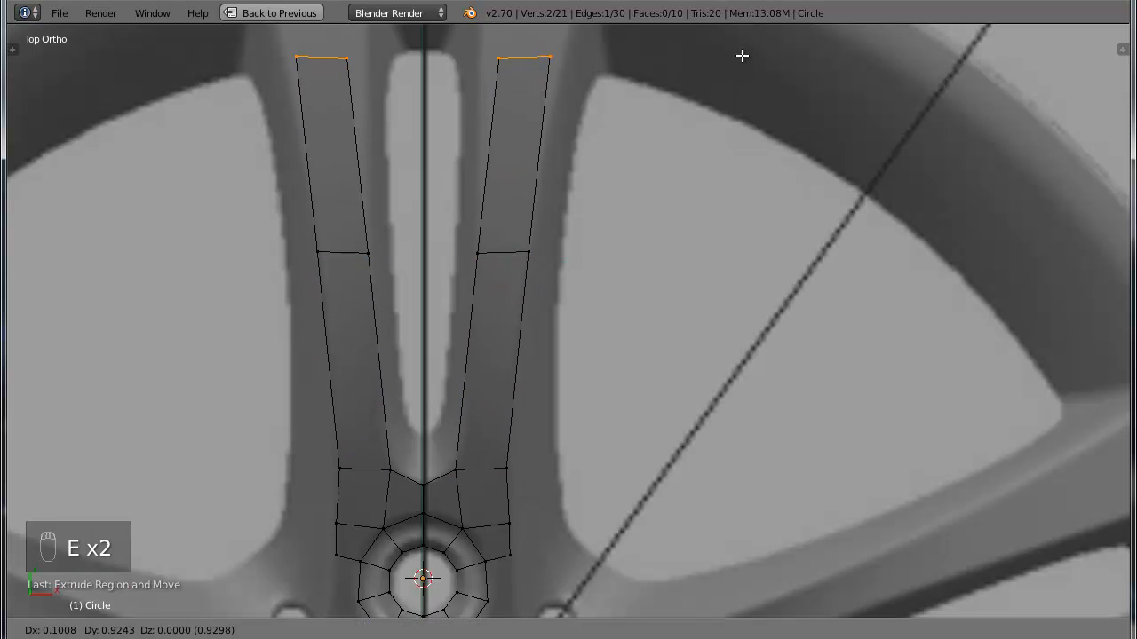
pyautogui.click(742, 56)
# Extrude the spoke's end edge about 0.79 units up to the outer rim, and rotate and shift it to follow the rim's curve
pyautogui.keyDown('shift'); pyautogui.moveTo(712, 151); pyautogui.dragTo(689, 390, button='middle'); pyautogui.keyUp('shift')
pyautogui.press('e')
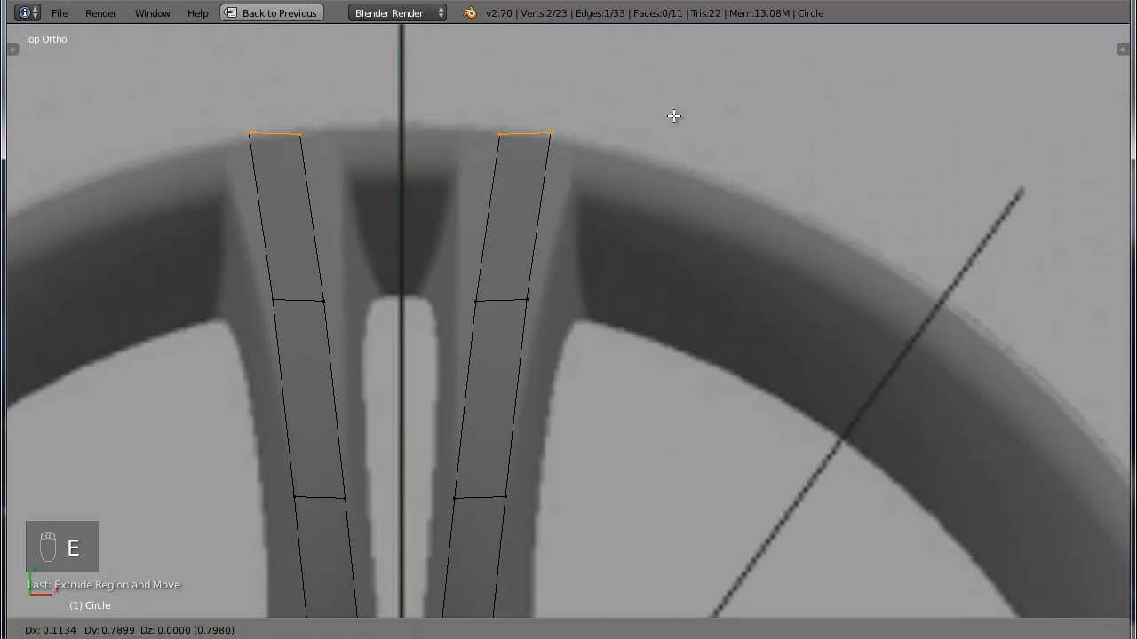
pyautogui.rightClick(674, 115)
pyautogui.press('r')
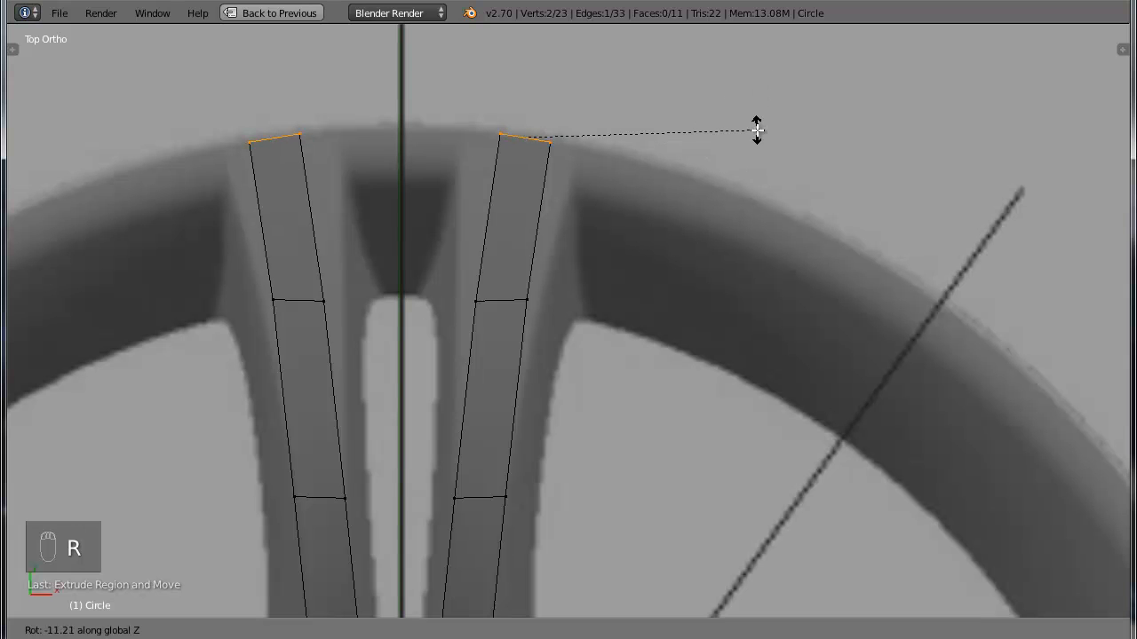
pyautogui.click(756, 113)
pyautogui.moveTo(523, 77); pyautogui.dragTo(524, 83)
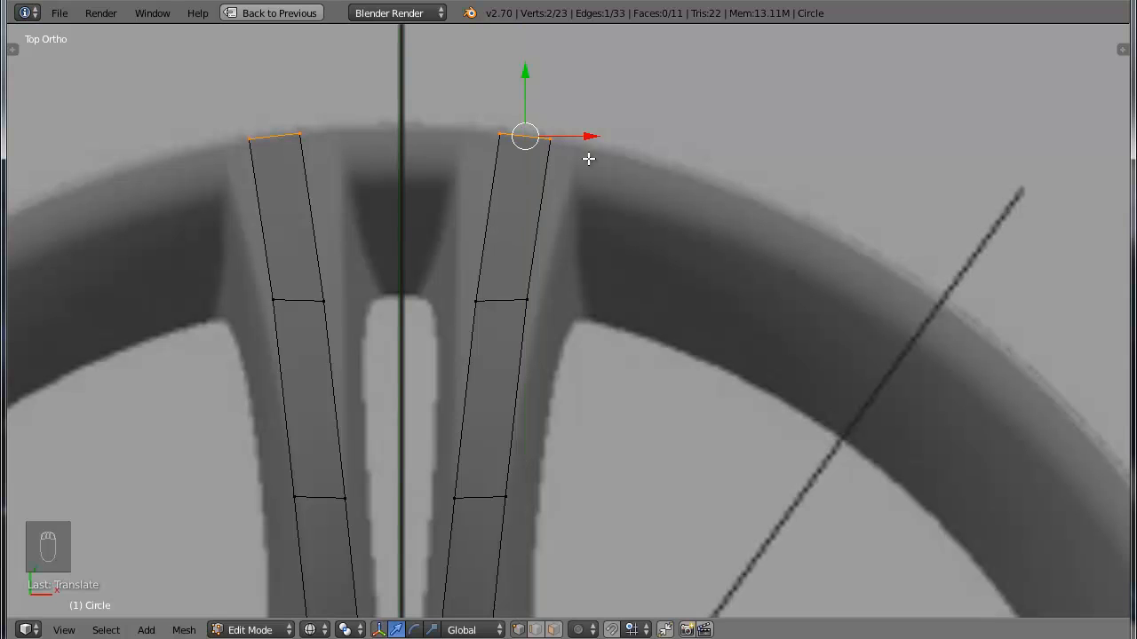
# Scale the spoke's end edge at the rim to a bit more than twice its width
pyautogui.press('s')
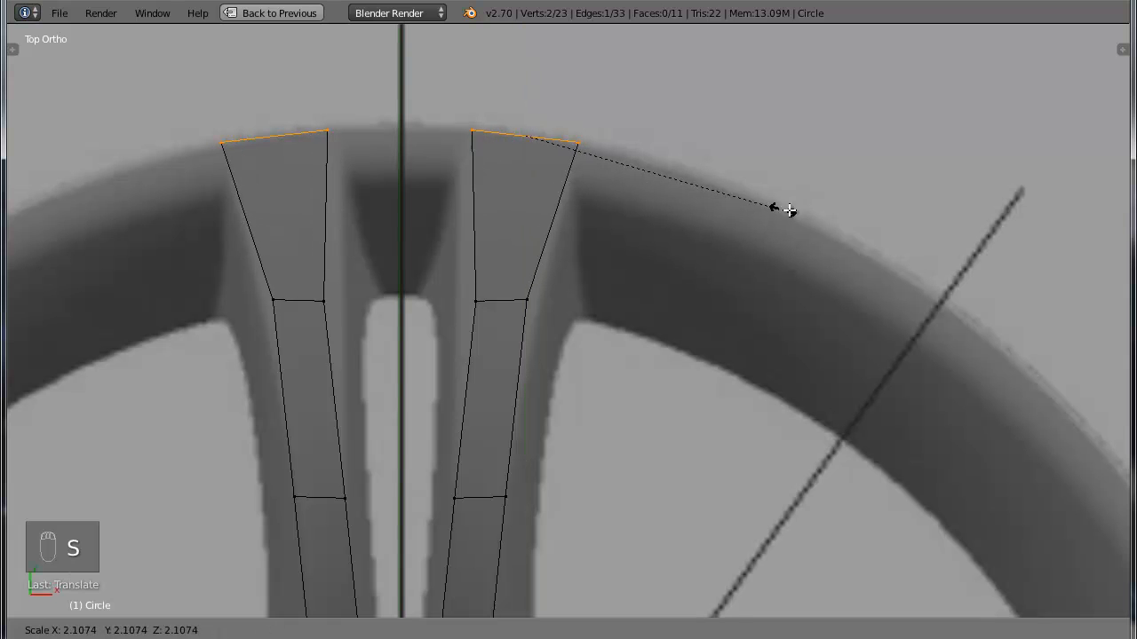
pyautogui.click(803, 214)
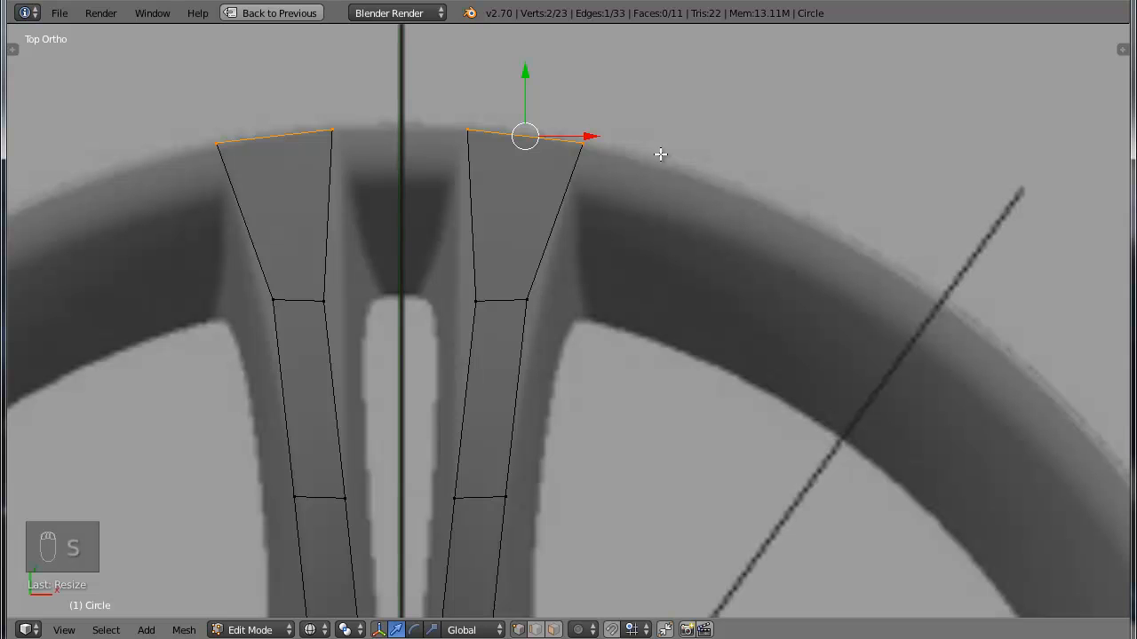
pyautogui.press('a')
# Rotate the spoke edge level with the slot's outer end about -10.7°, widen it, and shift it slightly inward along X
pyautogui.rightClick(476, 296)
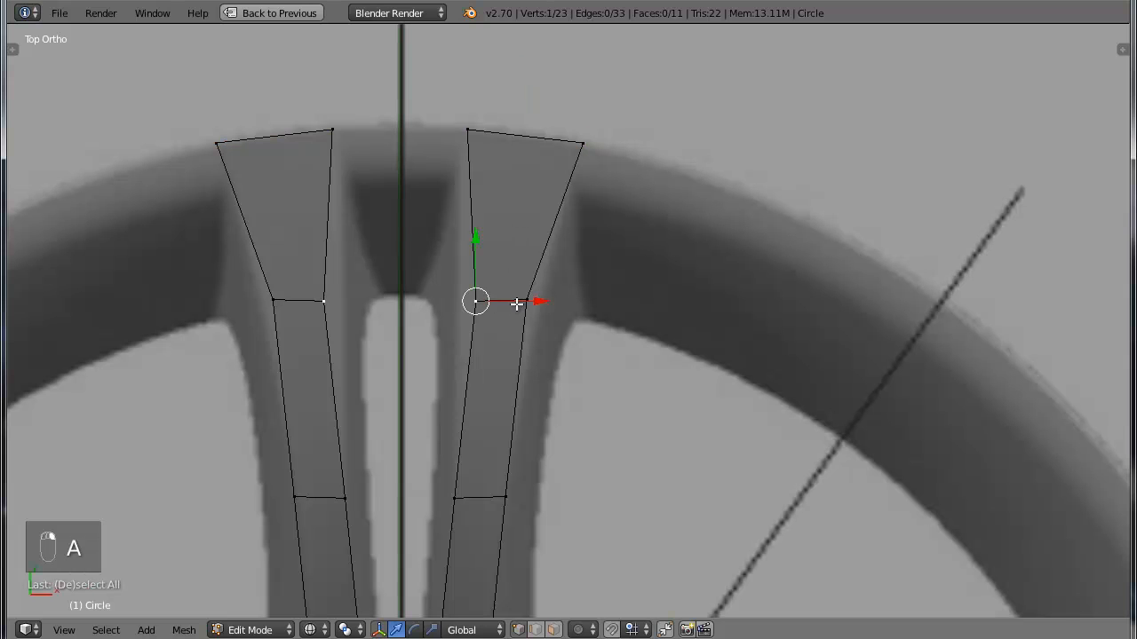
pyautogui.press('r')
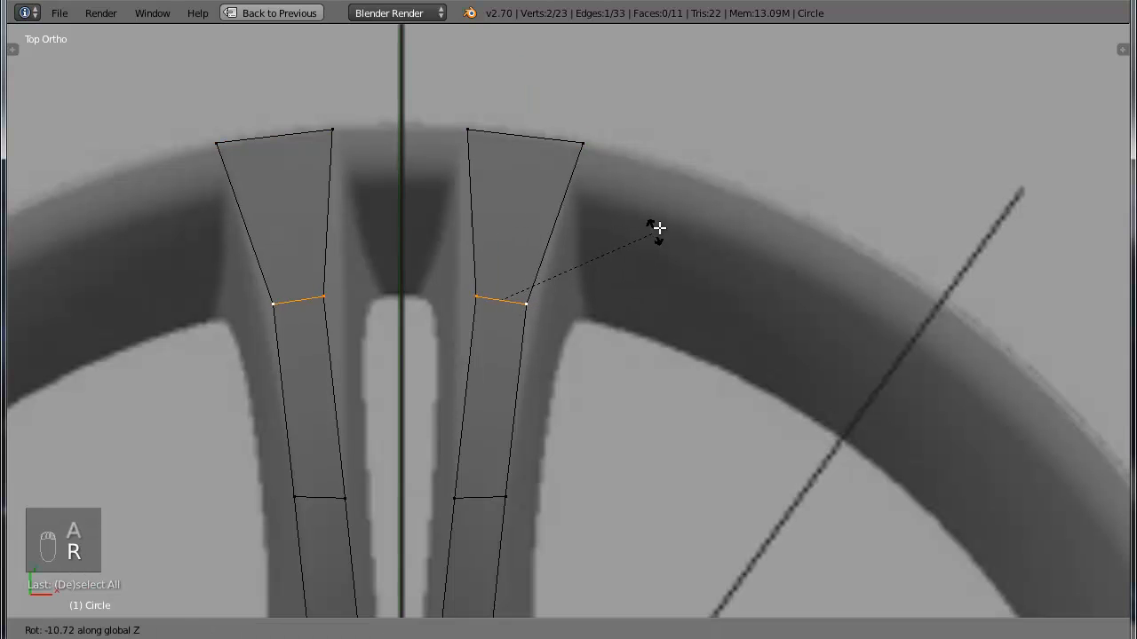
pyautogui.click(659, 227)
pyautogui.press('s')
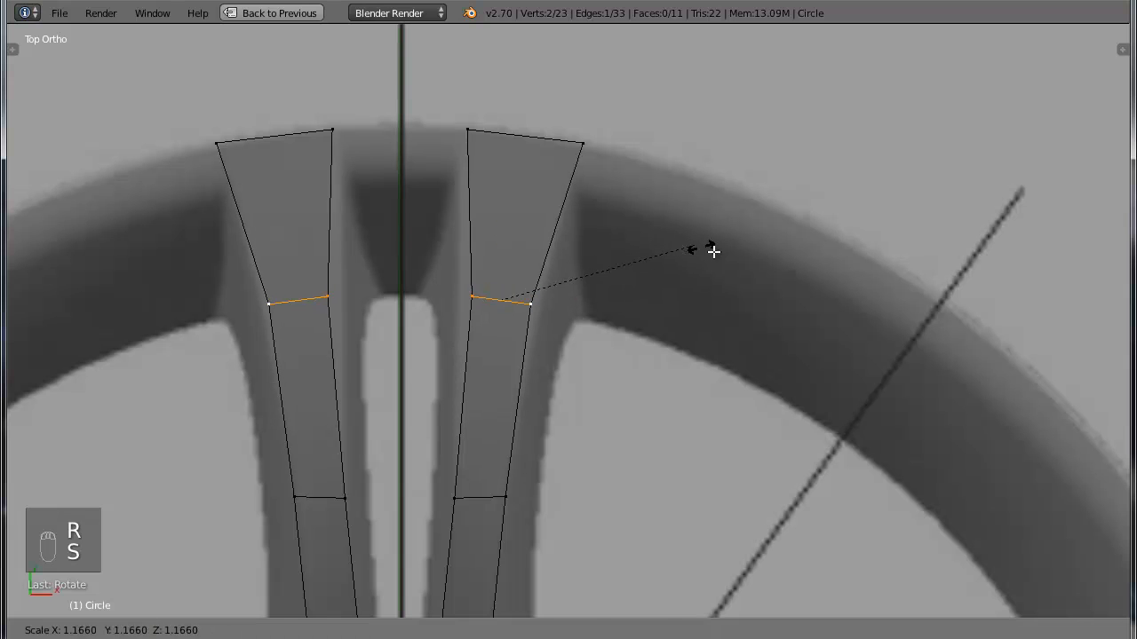
pyautogui.click(746, 276)
pyautogui.press('g')
pyautogui.press('x')
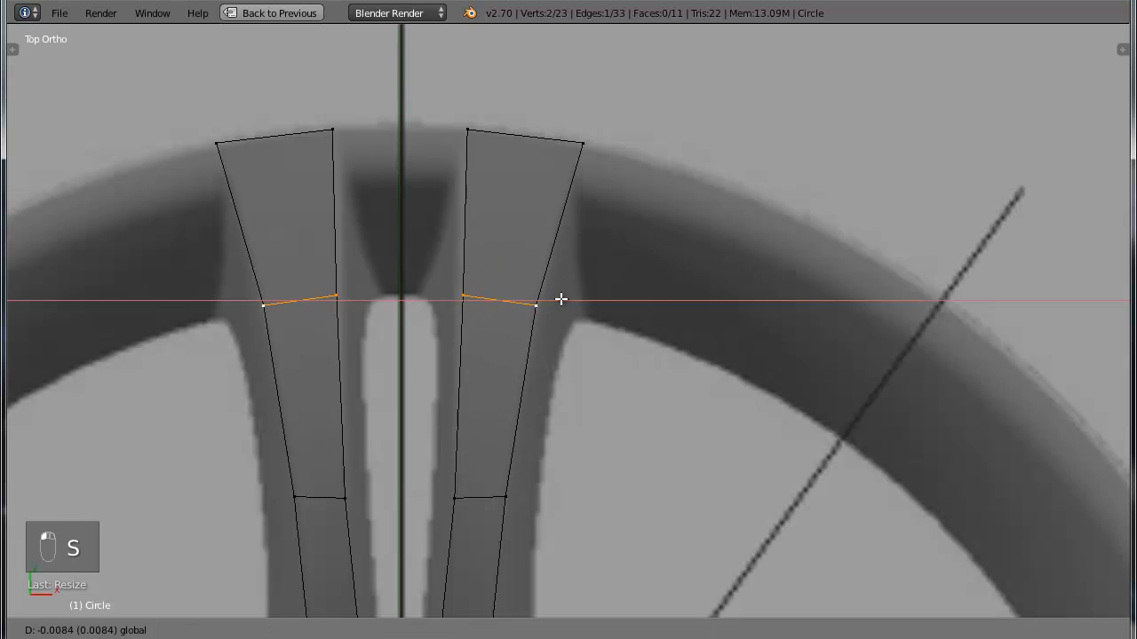
pyautogui.click(556, 301)
# Adjust along X the outer vertex of the slot-end edge and both rim-end vertices, moving the rim ones slightly inward
pyautogui.rightClick(537, 304)
pyautogui.press('g')
pyautogui.press('x')
pyautogui.click(583, 307)
pyautogui.rightClick(582, 145)
pyautogui.press('g')
pyautogui.press('x')
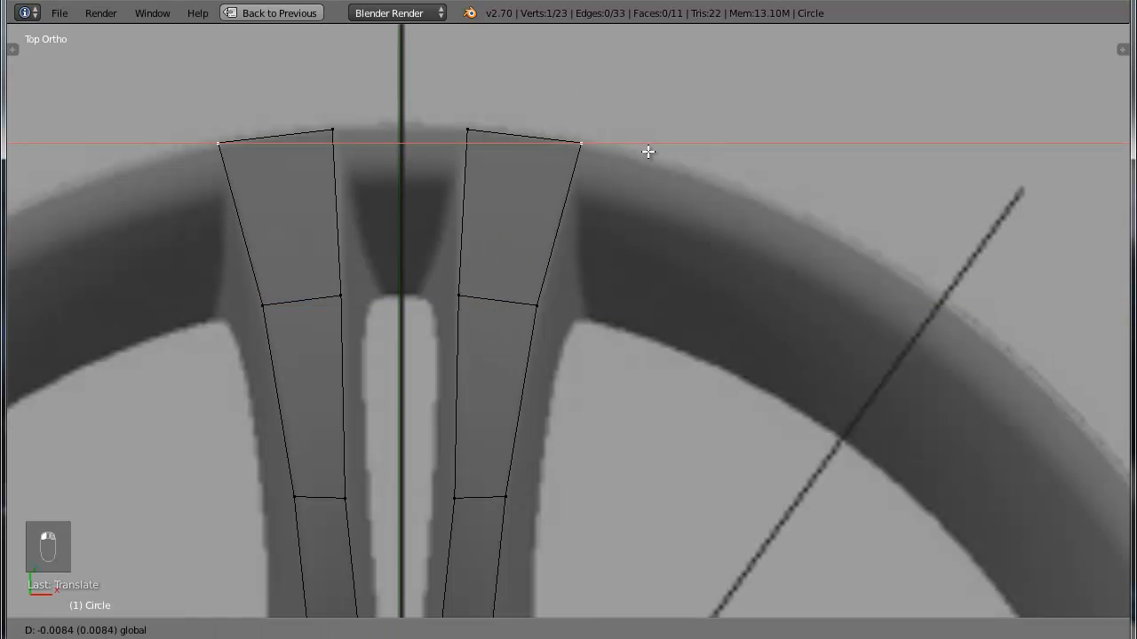
pyautogui.click(647, 150)
pyautogui.rightClick(468, 130)
pyautogui.press('g')
pyautogui.press('x')
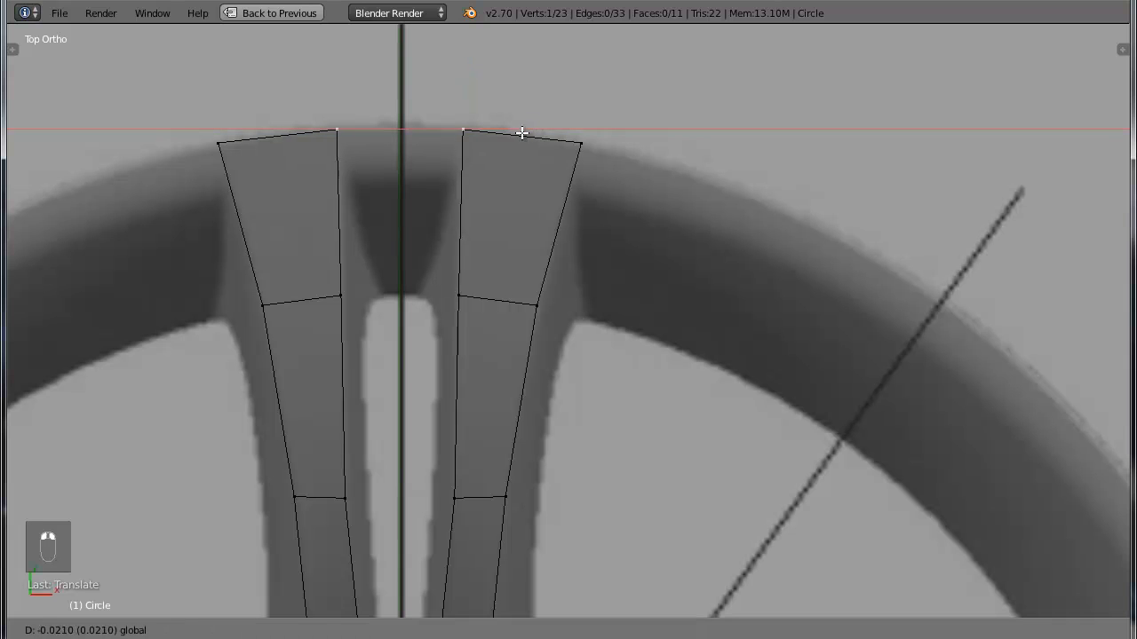
pyautogui.click(518, 130)
# Lower the inner vertex beside the slot's outer end about 0.02 units in Y and fine-tune it along X
pyautogui.rightClick(458, 257)
pyautogui.press('g')
pyautogui.press('y')
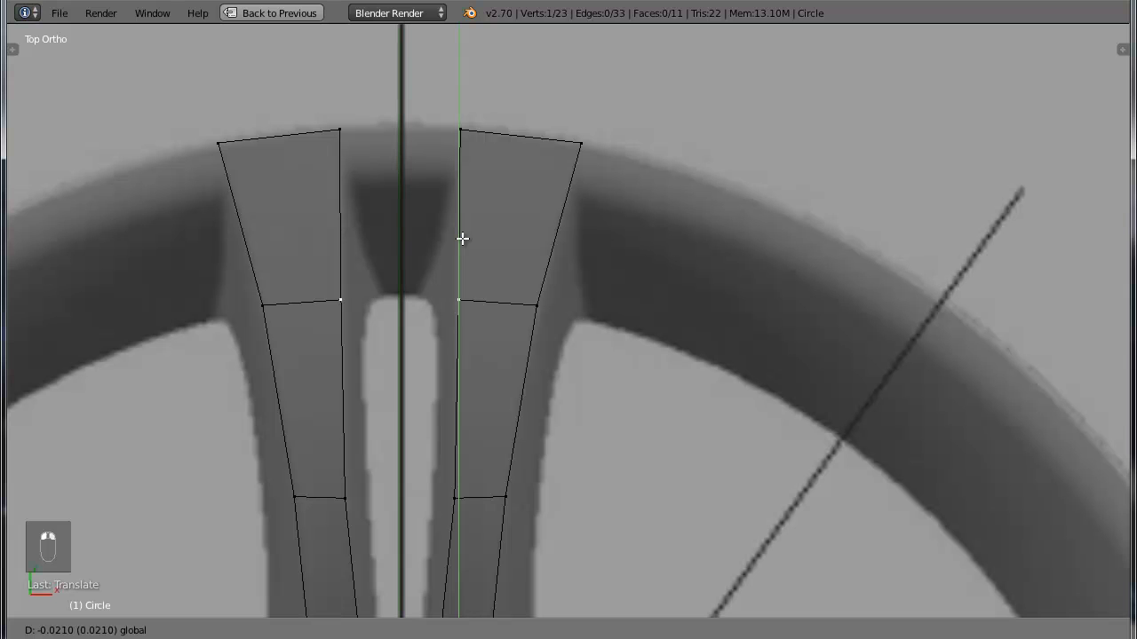
pyautogui.click(462, 238)
pyautogui.moveTo(518, 300); pyautogui.dragTo(517, 300)
# Nudge the mid-spoke edge's outer vertex down and inward, and its inner vertex slightly down
pyautogui.keyDown('shift'); pyautogui.moveTo(531, 374); pyautogui.dragTo(522, 165, button='middle'); pyautogui.keyUp('shift')
pyautogui.rightClick(502, 294)
pyautogui.moveTo(497, 234); pyautogui.dragTo(495, 241)
pyautogui.moveTo(561, 294); pyautogui.dragTo(556, 296)
pyautogui.rightClick(445, 289)
pyautogui.moveTo(446, 230); pyautogui.dragTo(447, 234)
pyautogui.scroll(-1, 480, 330)
# Add a loop cut across the lower spoke, slide it toward the slot's base, and shift its inner vertex outward along X
pyautogui.press('a')
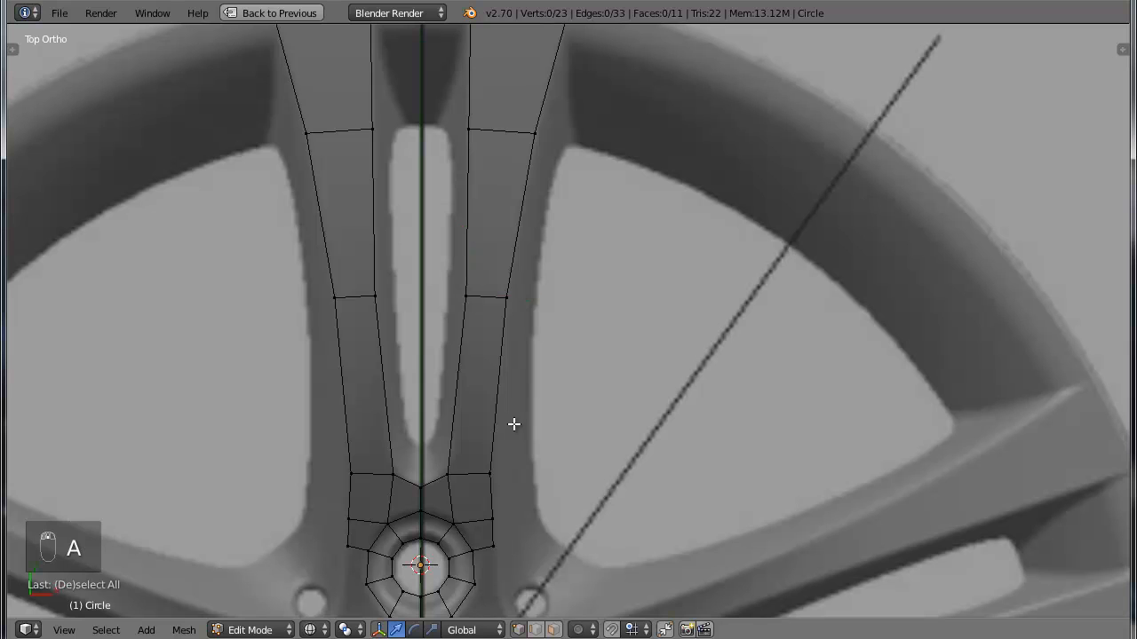
pyautogui.hotkey('ctrl', 'r')
pyautogui.click(492, 406)
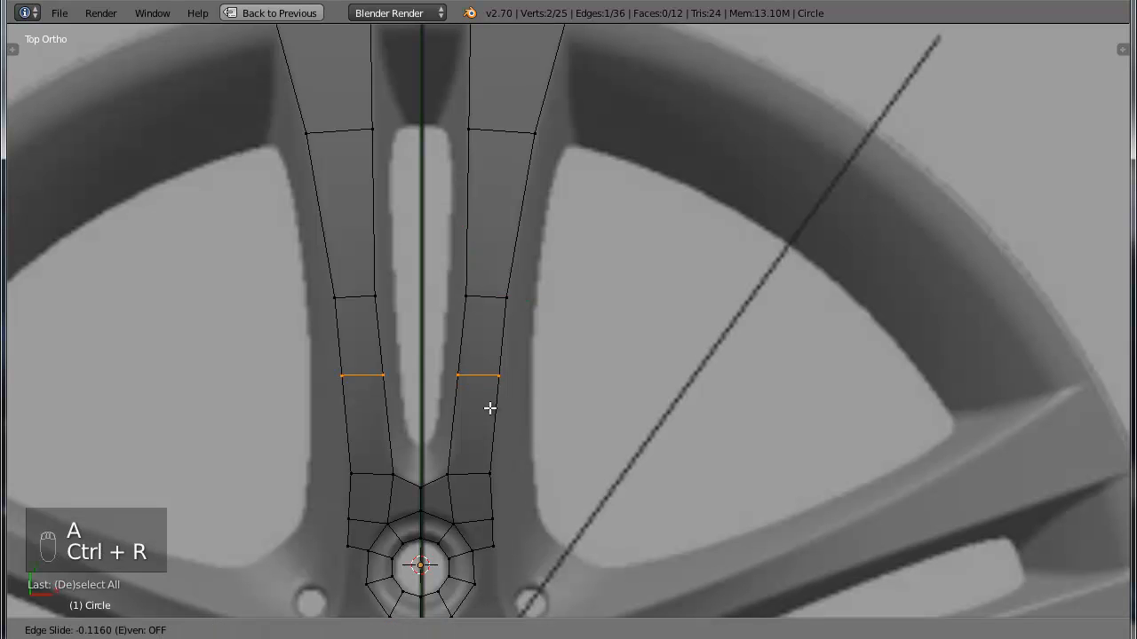
pyautogui.click(494, 459)
pyautogui.rightClick(451, 435)
pyautogui.moveTo(501, 435); pyautogui.dragTo(506, 436)
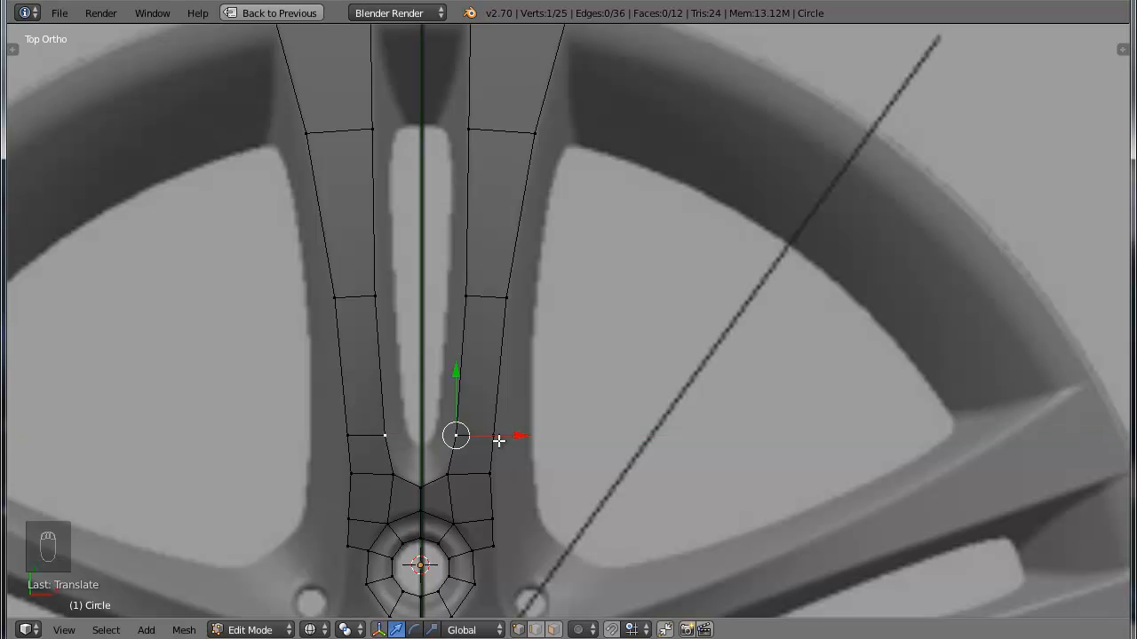
# Nudge the side face's lowest outer corner vertex beside the bolt hole slightly along X
pyautogui.scroll(-2, 536, 233)
pyautogui.scroll(6, 556, 332)
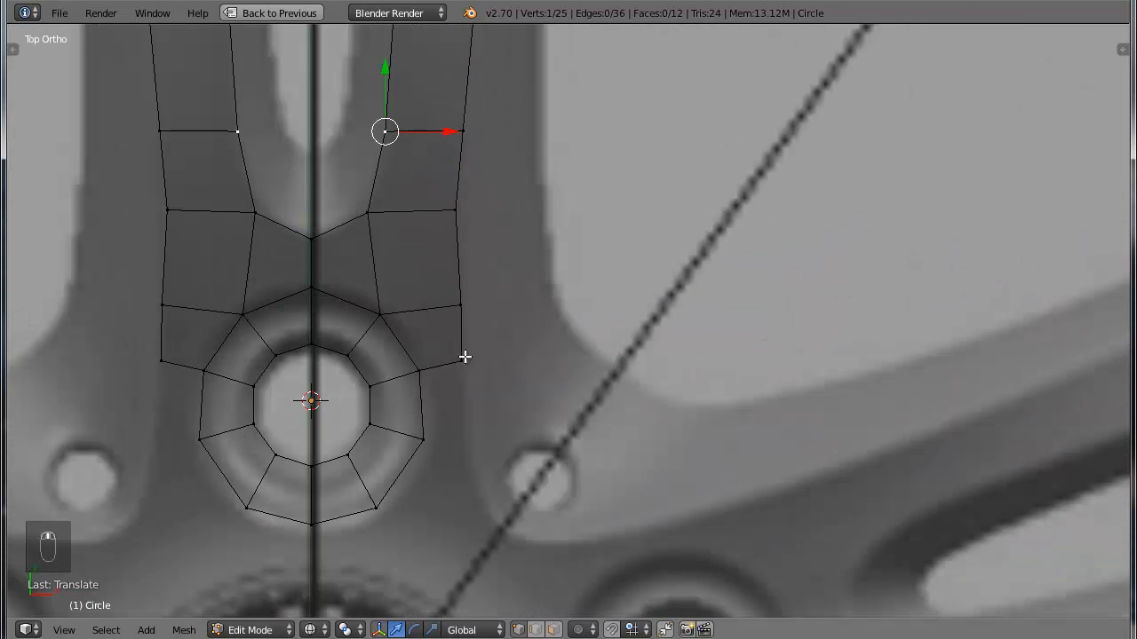
pyautogui.rightClick(494, 305)
pyautogui.moveTo(547, 308); pyautogui.dragTo(549, 304)
# Examine the whole spoke against the blueprint and in solid shading at an angle, then return to the see-through top view
pyautogui.scroll(-10, 528, 243)
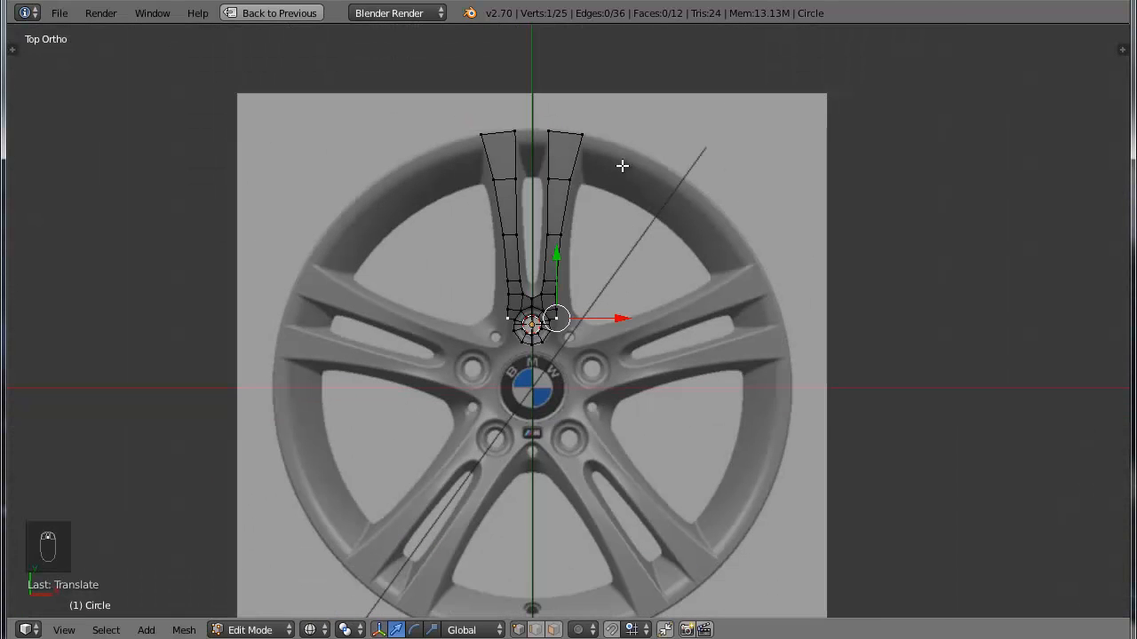
pyautogui.keyDown('shift'); pyautogui.moveTo(615, 240); pyautogui.dragTo(600, 373, button='middle'); pyautogui.keyUp('shift')
pyautogui.scroll(6, 600, 373)
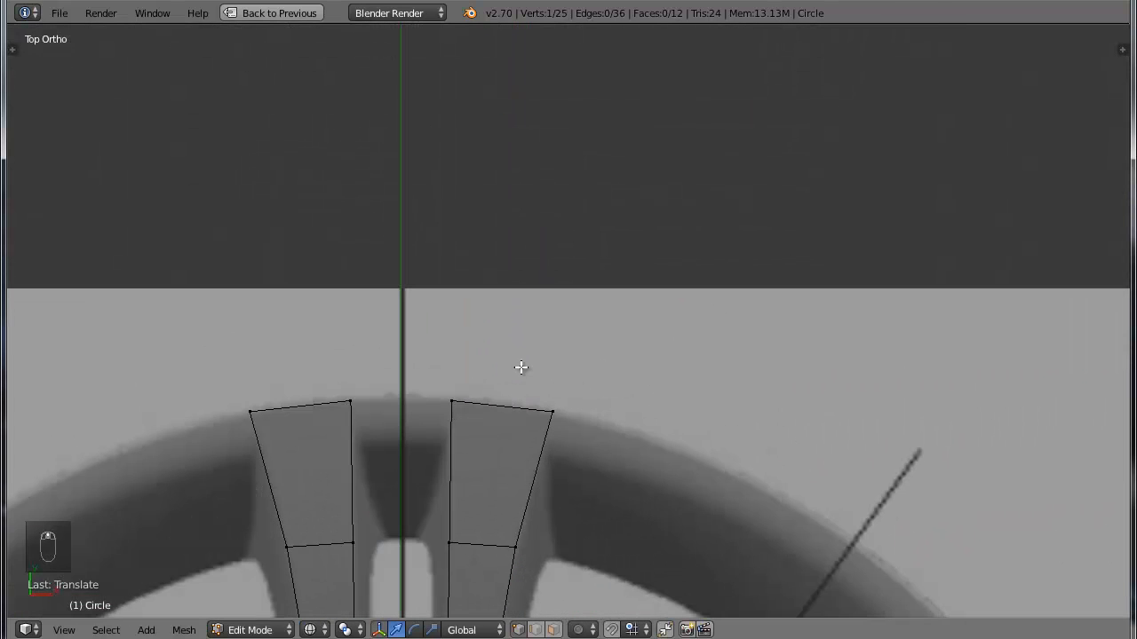
pyautogui.scroll(-4, 551, 386)
pyautogui.scroll(-2, 613, 453)
pyautogui.press('z')
pyautogui.moveTo(637, 456); pyautogui.dragTo(639, 237, button='middle')
pyautogui.scroll(4, 510, 362)
pyautogui.scroll(-4, 284, 405)
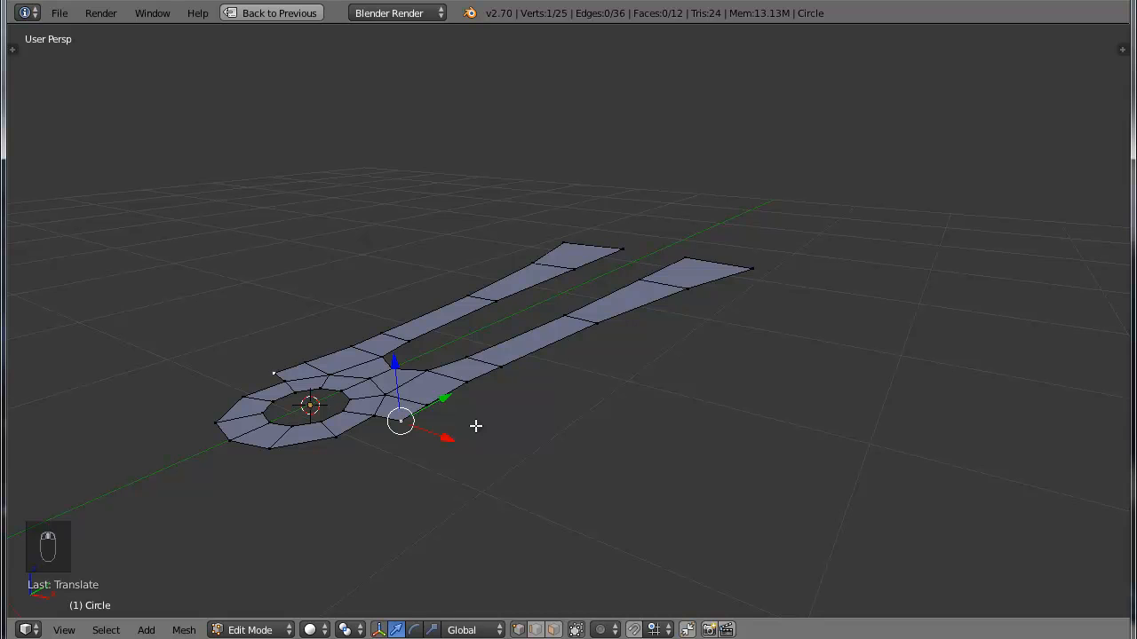
pyautogui.press('KP_7')
pyautogui.scroll(3, 649, 289)
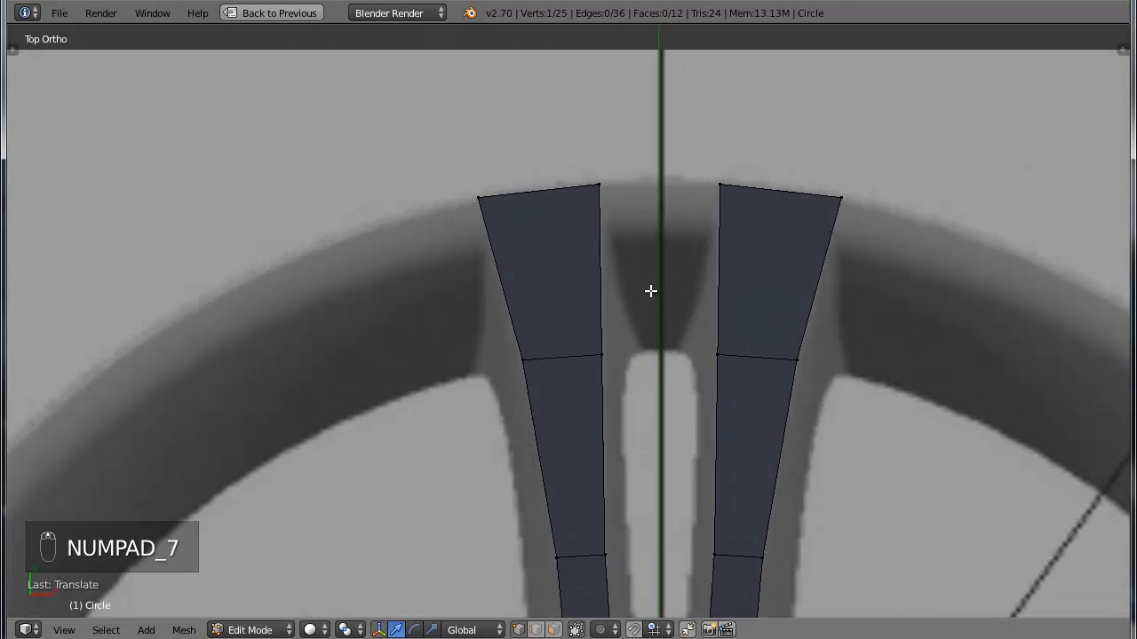
pyautogui.press('z')
pyautogui.scroll(-2, 814, 232)
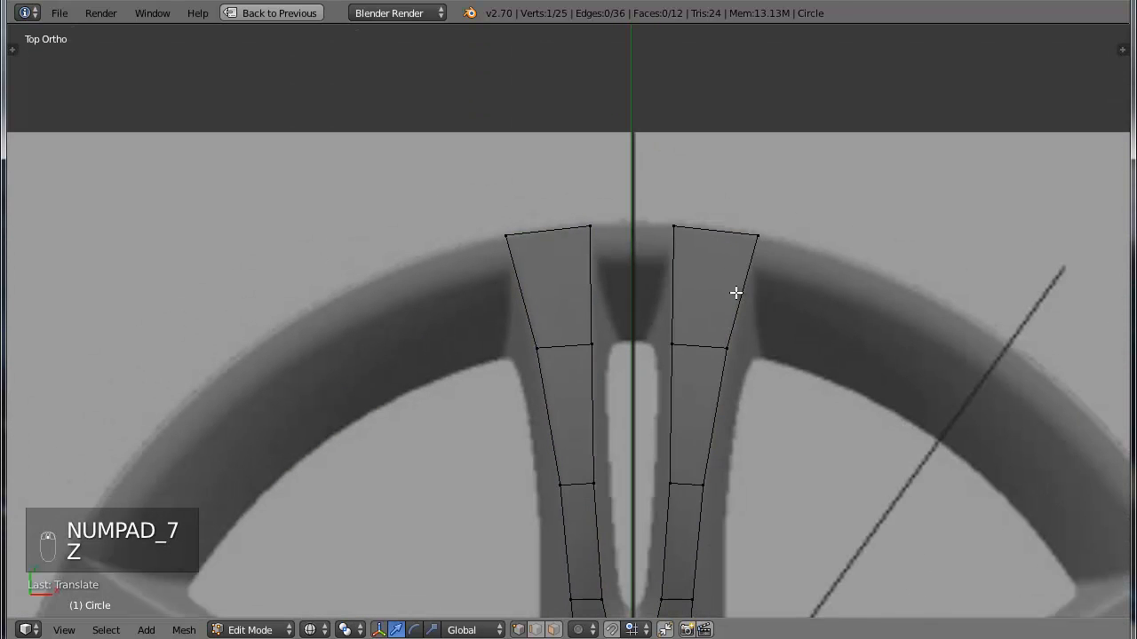
# Add a loop cut across the spoke's outermost section and slide it close to the rim end
pyautogui.hotkey('ctrl', 'r')
pyautogui.click(717, 271)
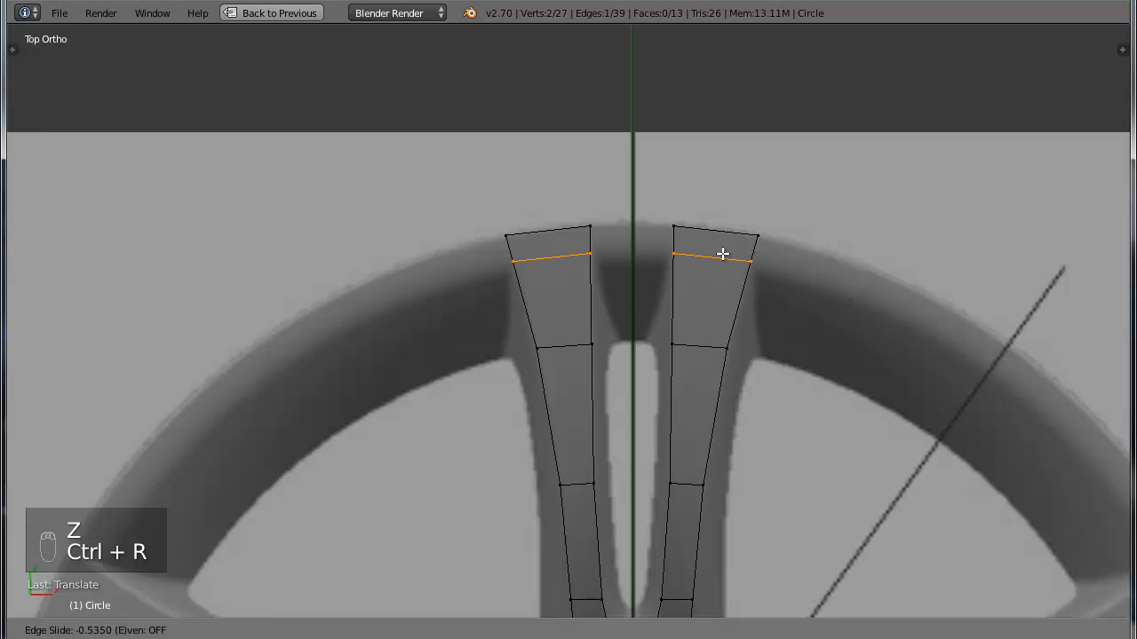
pyautogui.click(723, 257)
# Extrude the inner edge of the spoke's rim-end face inward to the mirror centre line, bridging the two spoke arms
pyautogui.rightClick(673, 227)
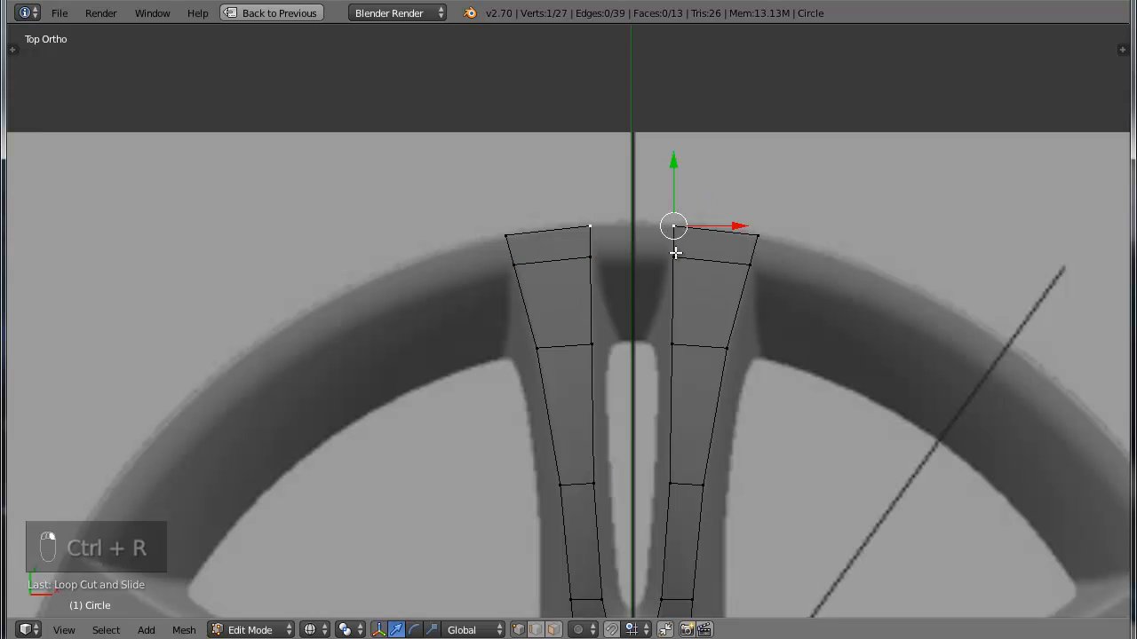
pyautogui.keyDown('shift'); pyautogui.rightClick(673, 257); pyautogui.keyUp('shift')
pyautogui.press('e')
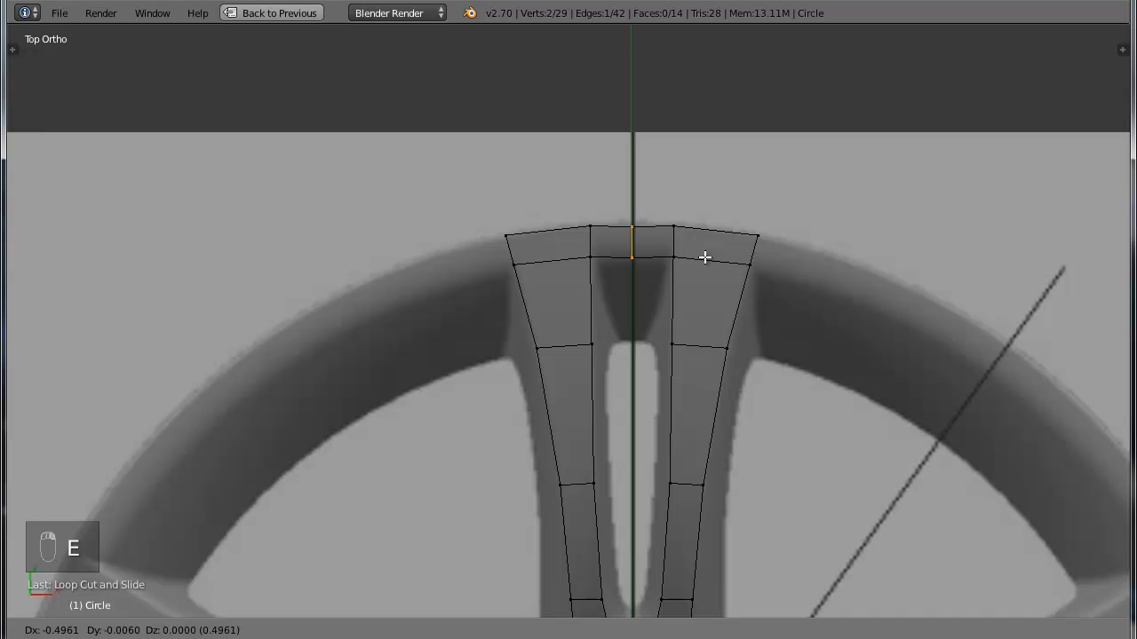
pyautogui.click(633, 256)
pyautogui.scroll(-3, 683, 276)
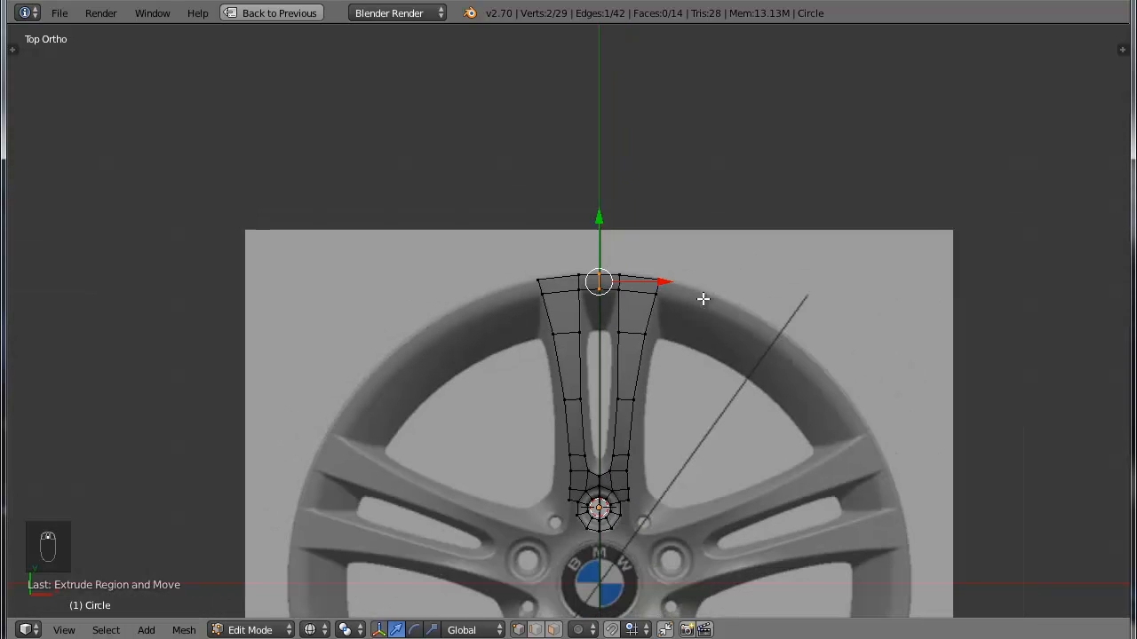
# Extrude the outer edge of the spoke's rim-end face about 1.8 units along the rim to the diagonal guide line
pyautogui.scroll(2, 696, 347)
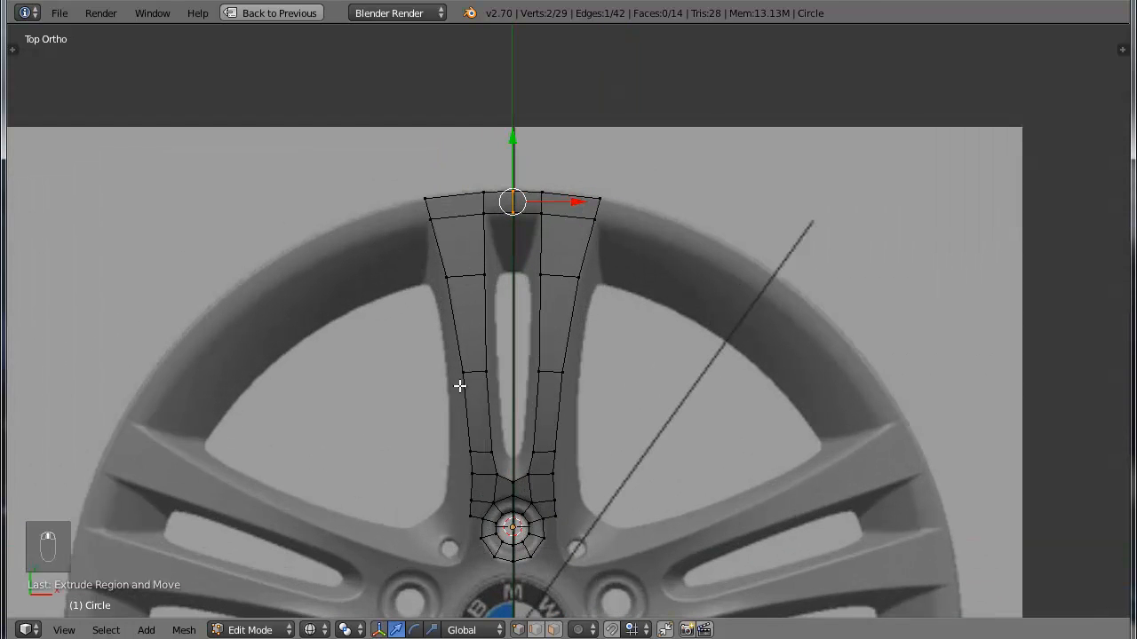
pyautogui.scroll(4, 622, 208)
pyautogui.scroll(-1, 545, 190)
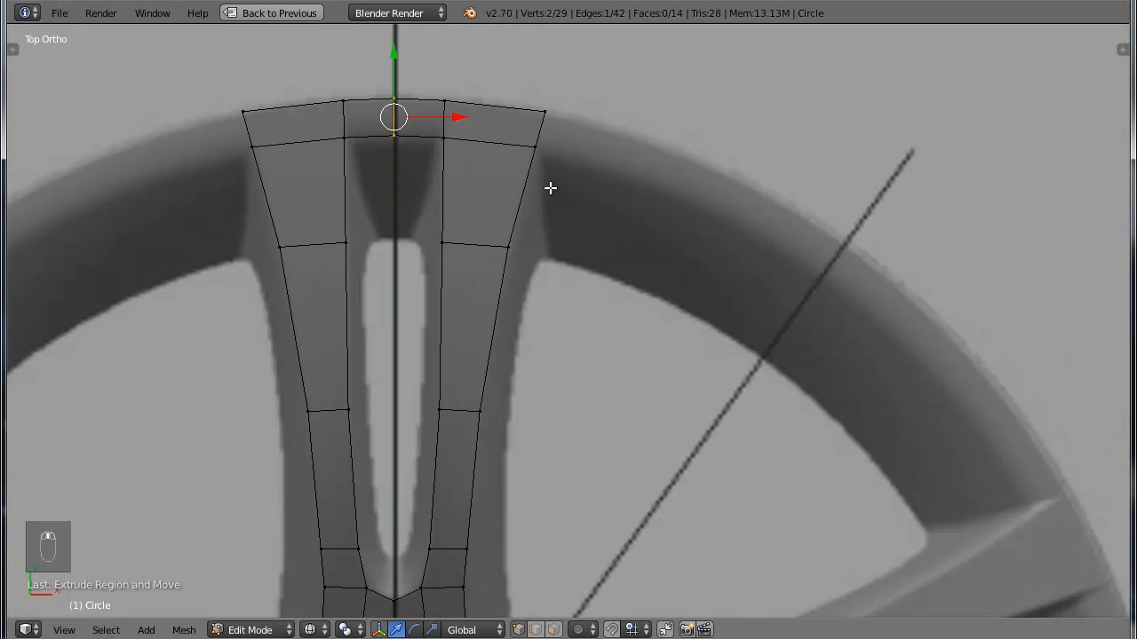
pyautogui.rightClick(516, 238)
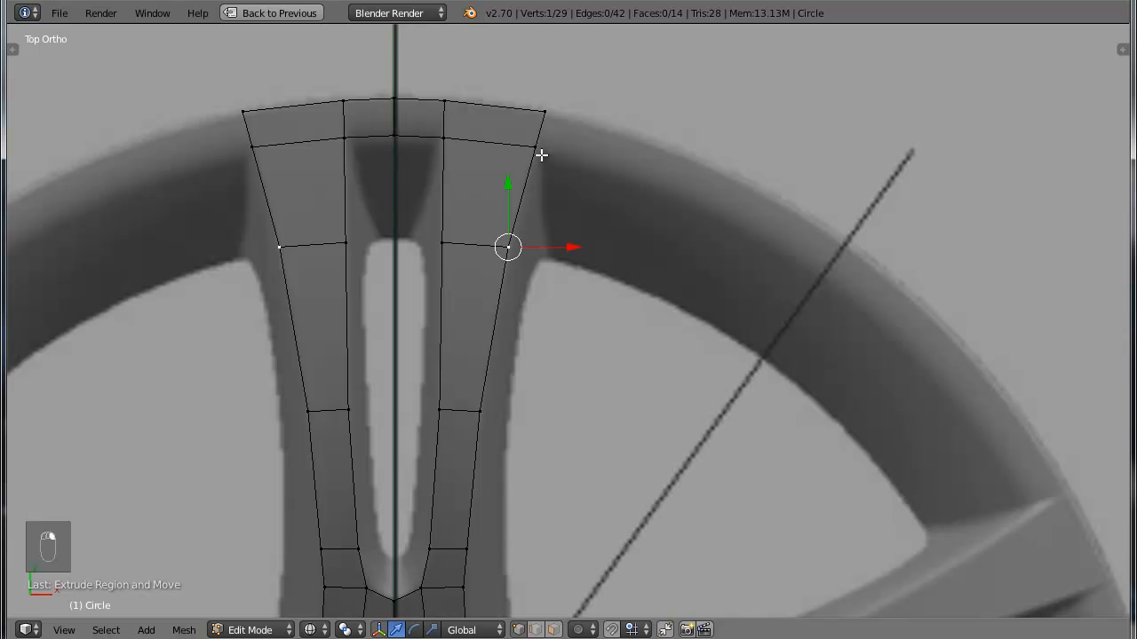
pyautogui.rightClick(562, 119)
pyautogui.keyDown('shift'); pyautogui.rightClick(587, 135); pyautogui.keyUp('shift')
pyautogui.press('e')
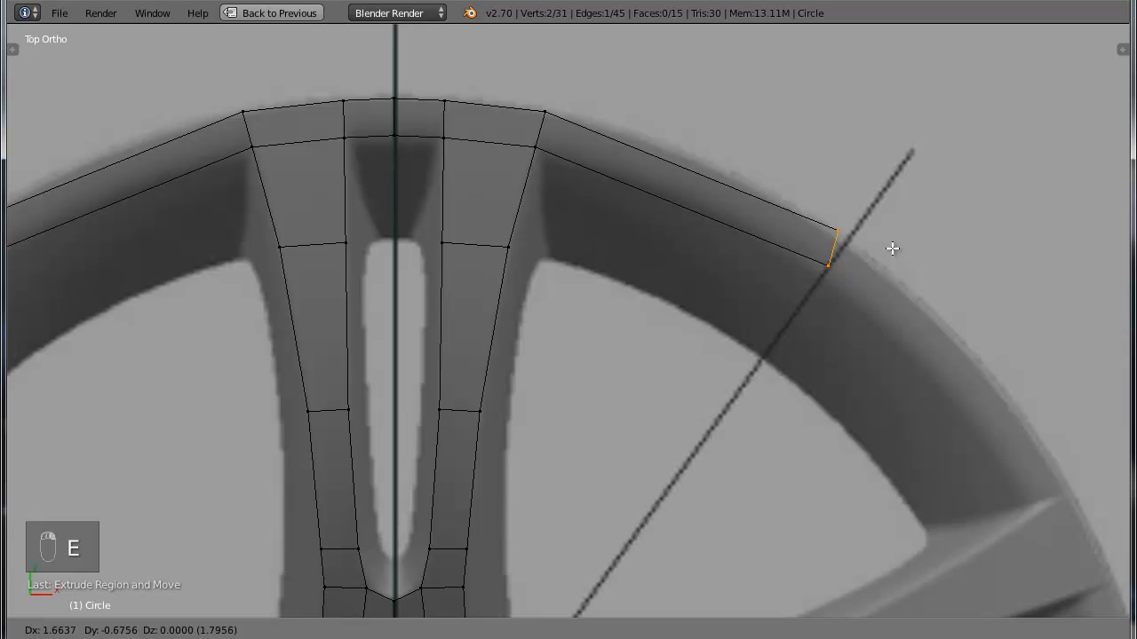
pyautogui.click(894, 255)
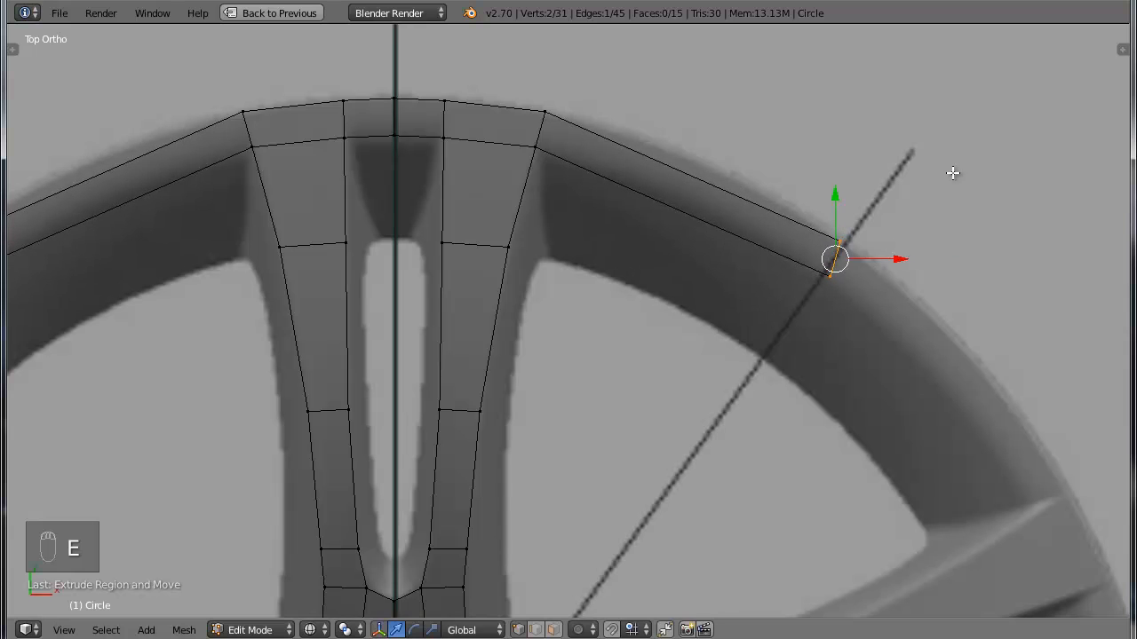
# Rotate the extruded rim edge to align with the diagonal guide line and raise it about 0.015 units in Y
pyautogui.press('r')
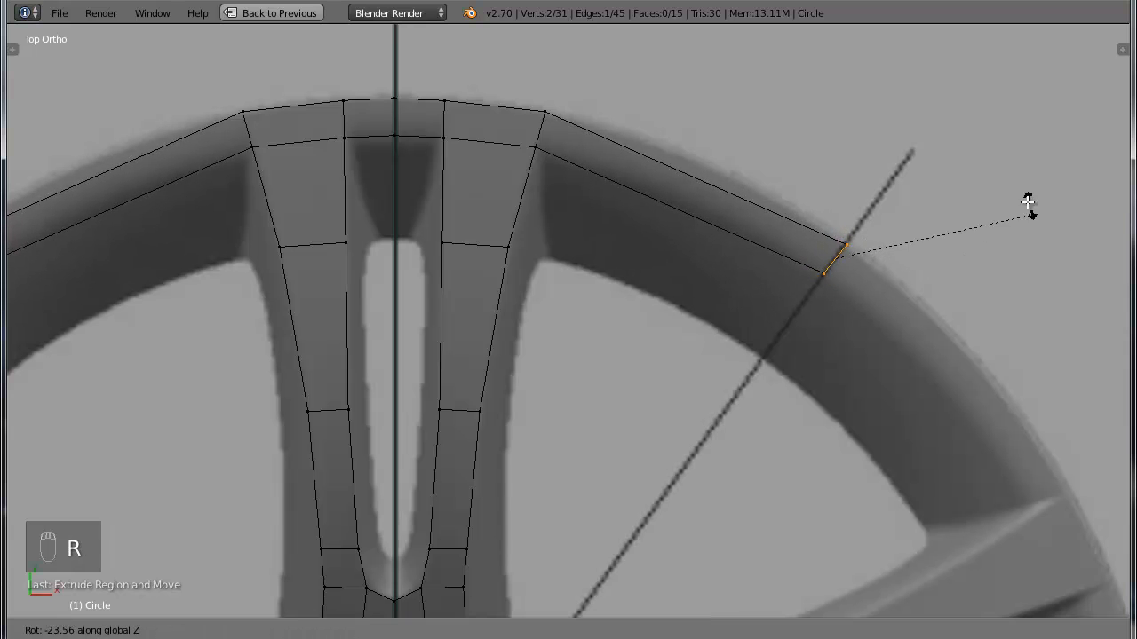
pyautogui.click(991, 212)
pyautogui.press('g')
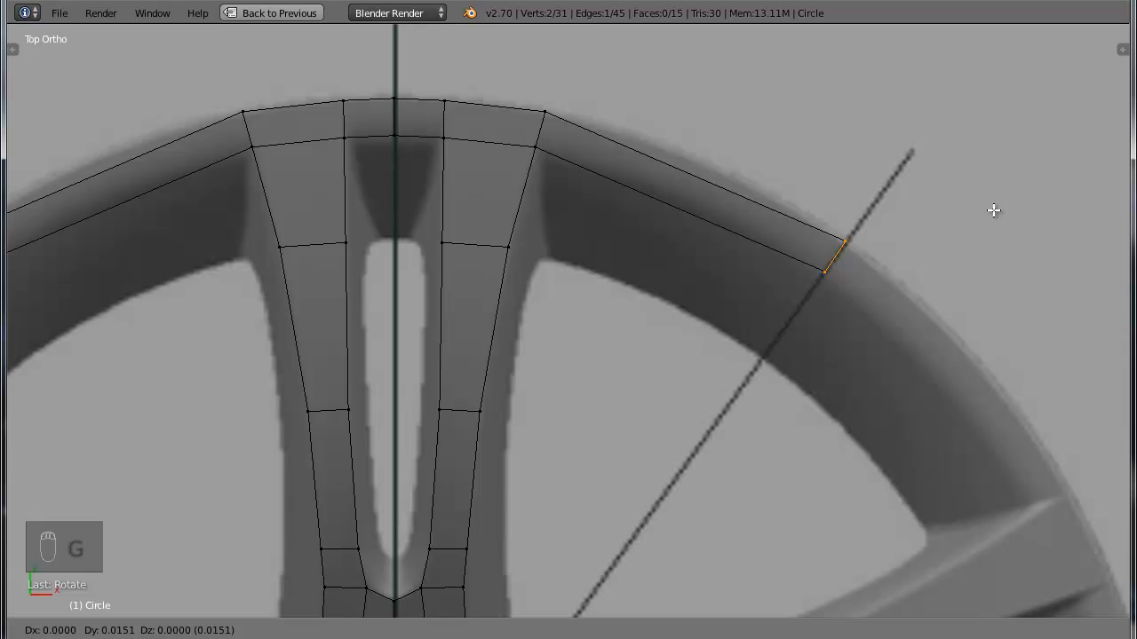
pyautogui.click(993, 210)
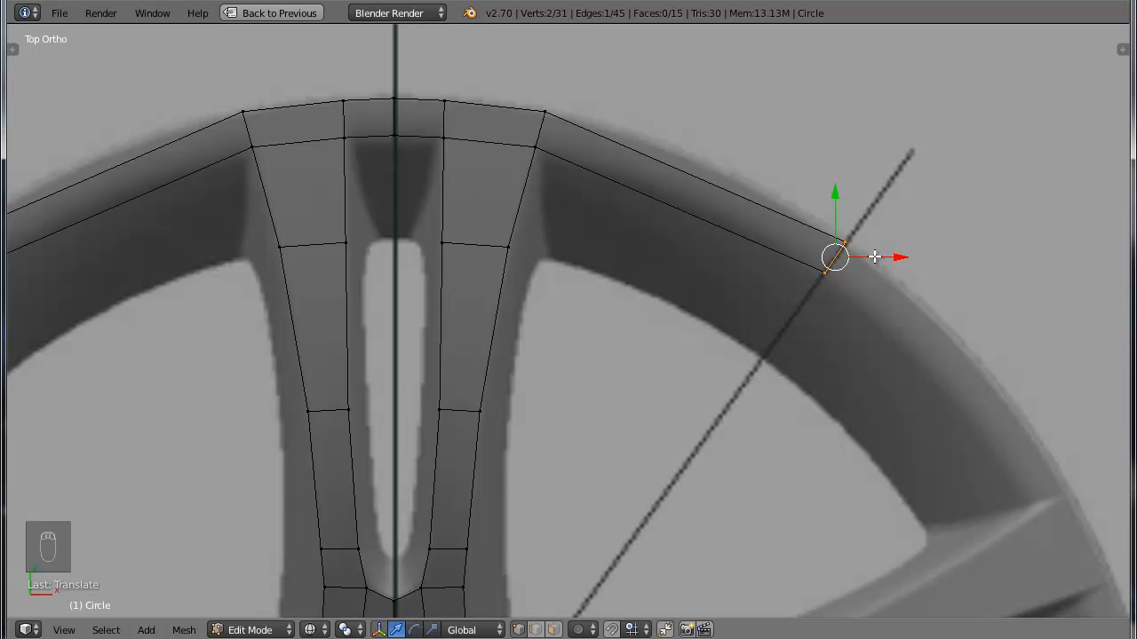
# Add three evenly spaced loop cuts to the new rim strip and move them outward onto the rim's curve
pyautogui.press('a')
pyautogui.hotkey('ctrl', 'r')
pyautogui.scroll(1, 689, 194)
pyautogui.click(687, 194)
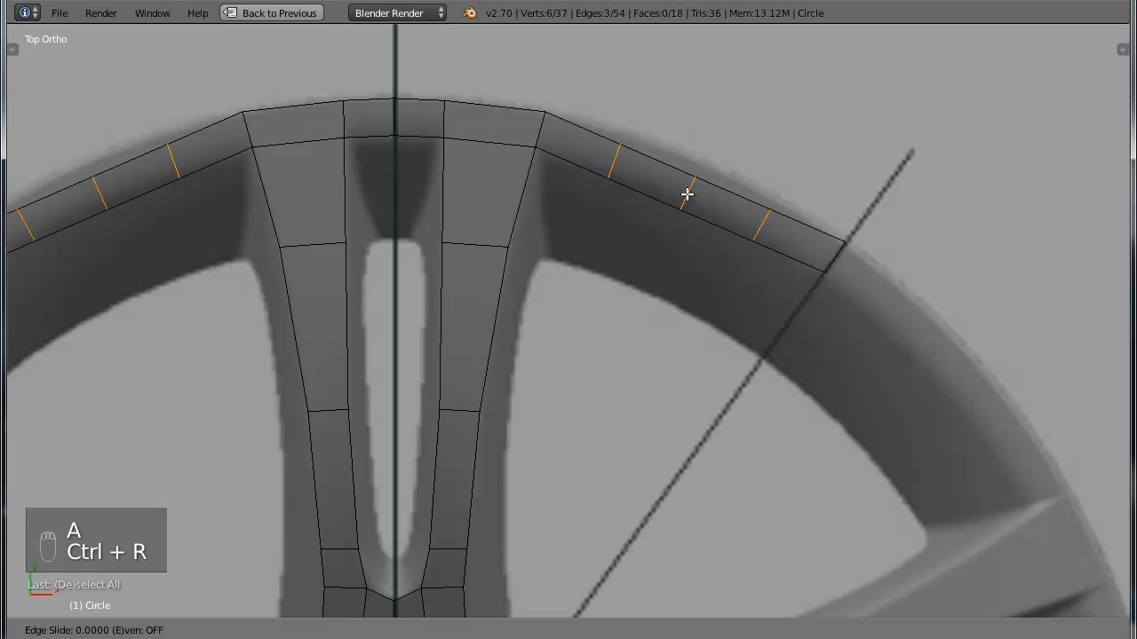
pyautogui.rightClick(687, 194)
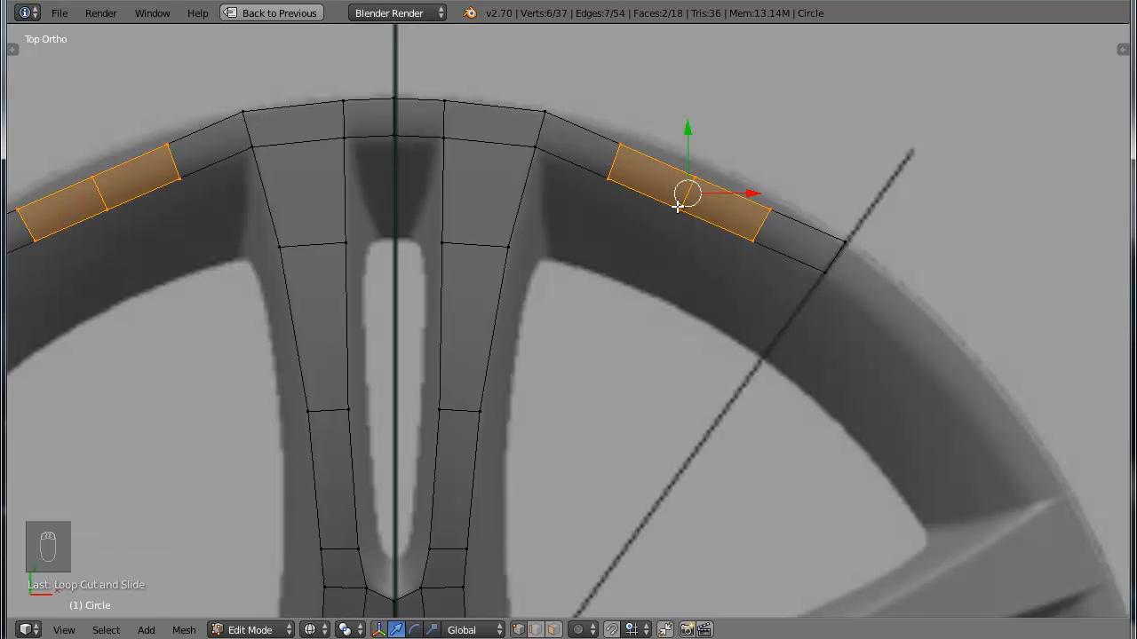
pyautogui.press('g')
pyautogui.click(708, 190)
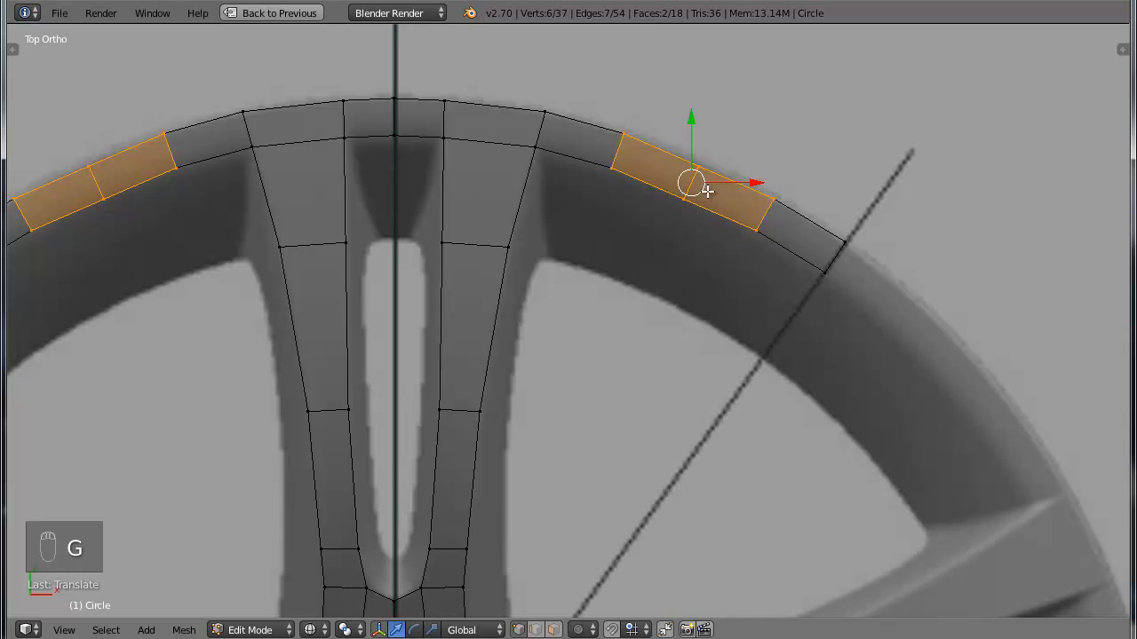
# Lower the loop nearest the guide line about 0.02 units in Y and select the rim strip's inner end vertex
pyautogui.press('a')
pyautogui.rightClick(775, 199)
pyautogui.keyDown('shift'); pyautogui.rightClick(759, 229); pyautogui.keyUp('shift')
pyautogui.press('g')
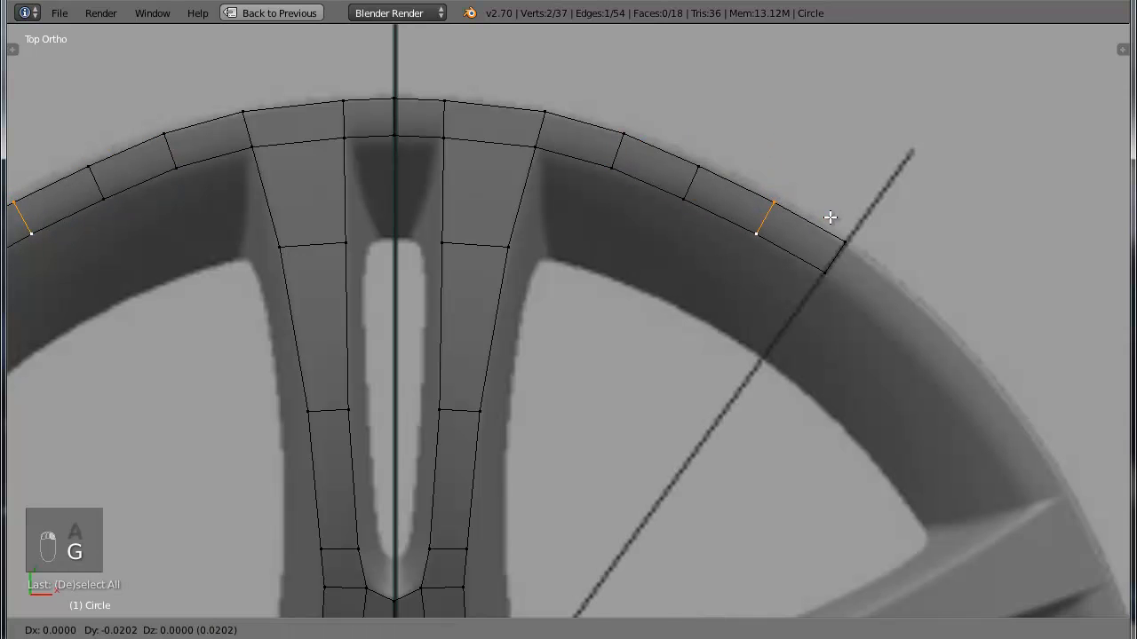
pyautogui.click(830, 217)
pyautogui.rightClick(826, 271)
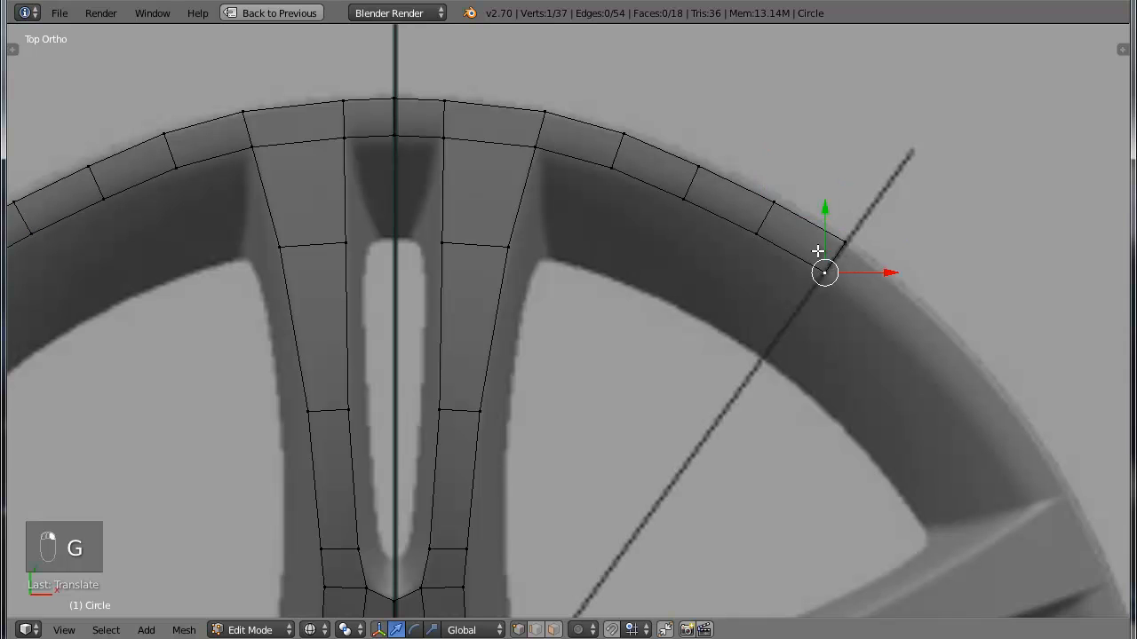
# Fine-tune the rim strip's two end vertices on the guide line and lower the spoke's outer rim corner about 0.01 units in Y
pyautogui.press('g')
pyautogui.press('y')
pyautogui.rightClick(845, 240)
pyautogui.moveTo(826, 226); pyautogui.dragTo(847, 208)
pyautogui.rightClick(545, 112)
pyautogui.press('g')
pyautogui.press('y')
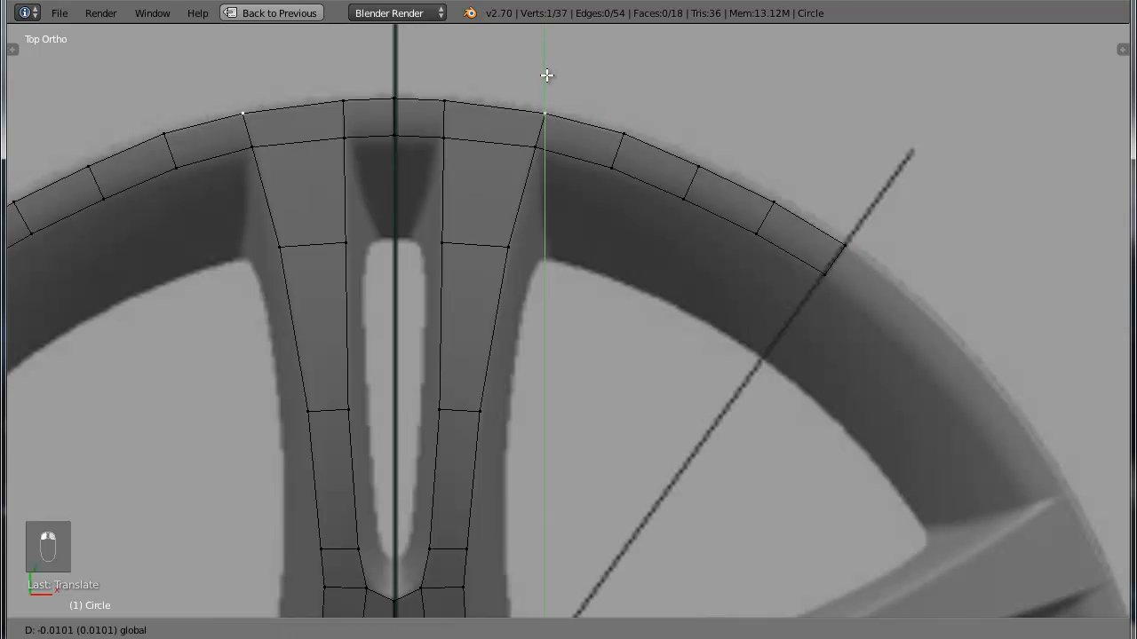
pyautogui.click(546, 76)
# Inspect the whole segment in solid shading from an angle, and return to the wireframe top view near the bolt hole
pyautogui.press('Tab')
pyautogui.scroll(-8, 593, 180)
pyautogui.press('z')
pyautogui.moveTo(635, 307)
pyautogui.mouseDown(button='middle')
pyautogui.moveTo(598, 256)
pyautogui.moveTo(596, 190)
pyautogui.moveTo(825, 208)
pyautogui.moveTo(769, 237)
pyautogui.moveTo(694, 245)
pyautogui.mouseUp(button='middle')
pyautogui.press('KP_7')
pyautogui.press('z')
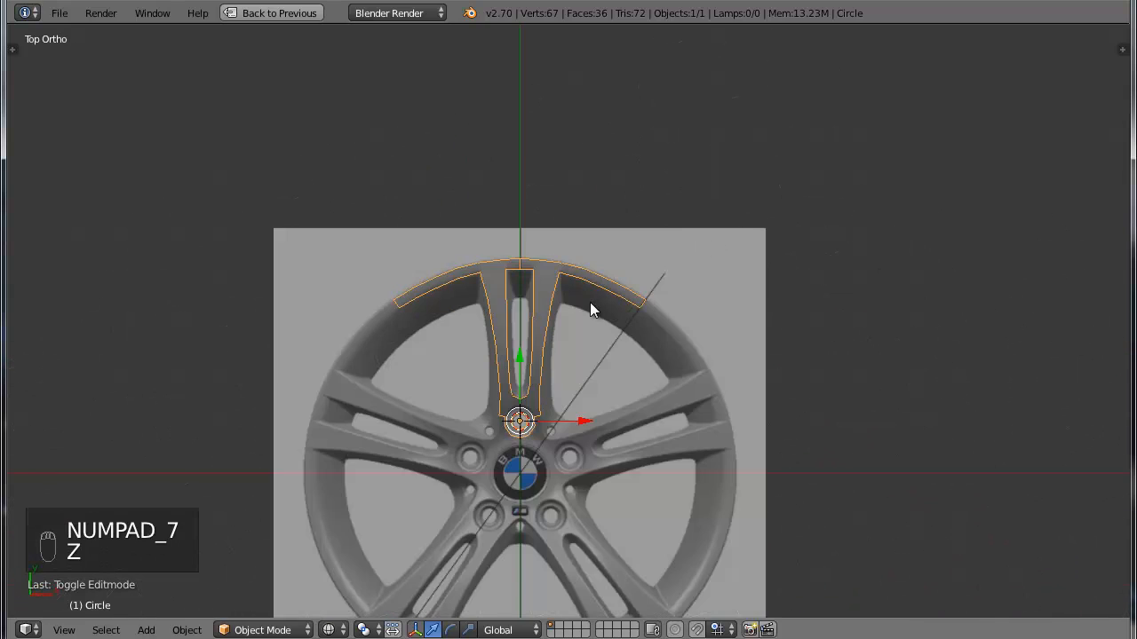
pyautogui.scroll(4, 586, 311)
pyautogui.keyDown('shift'); pyautogui.moveTo(582, 276); pyautogui.dragTo(655, 175, button='middle'); pyautogui.keyUp('shift')
pyautogui.scroll(5, 620, 260)
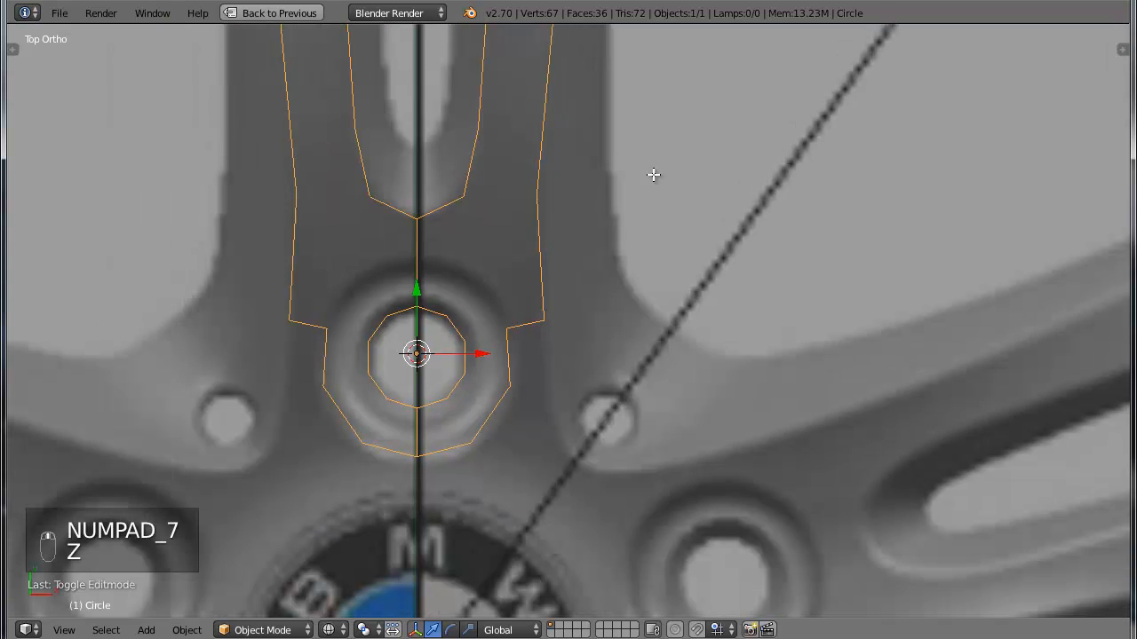
# Extrude the bottom edge of the bolt-hole ring about 0.19 units down to the edge of the BMW emblem
pyautogui.press('Tab')
pyautogui.keyDown('shift'); pyautogui.moveTo(500, 414); pyautogui.dragTo(550, 261, button='middle'); pyautogui.keyUp('shift')
pyautogui.rightClick(509, 326)
pyautogui.keyDown('shift'); pyautogui.rightClick(460, 333); pyautogui.keyUp('shift')
pyautogui.press('e')
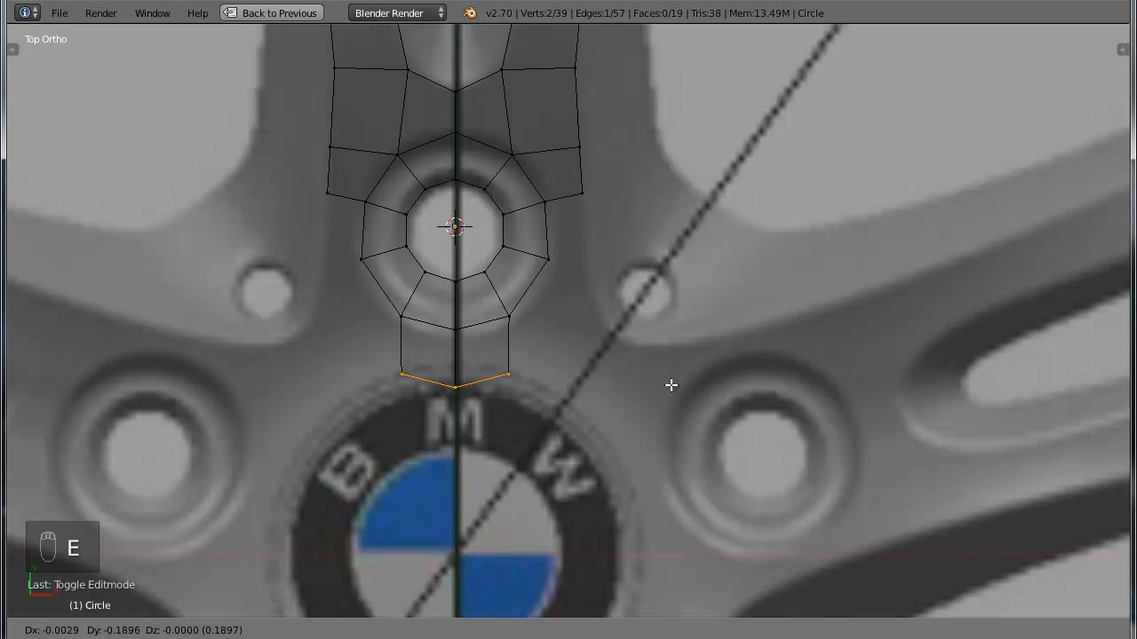
pyautogui.click(670, 384)
# Lower the outer vertex of the extruded edge so it sits on the emblem's border, and clear the selection
pyautogui.rightClick(508, 374)
pyautogui.moveTo(508, 321); pyautogui.dragTo(513, 347)
pyautogui.click(513, 346)
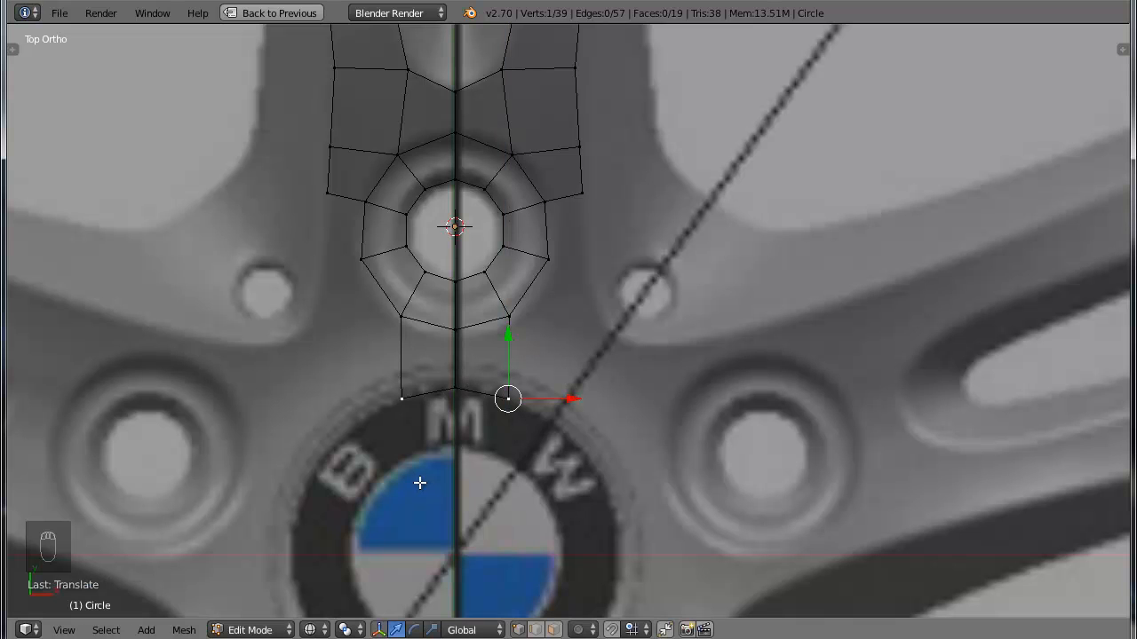
pyautogui.press('a')
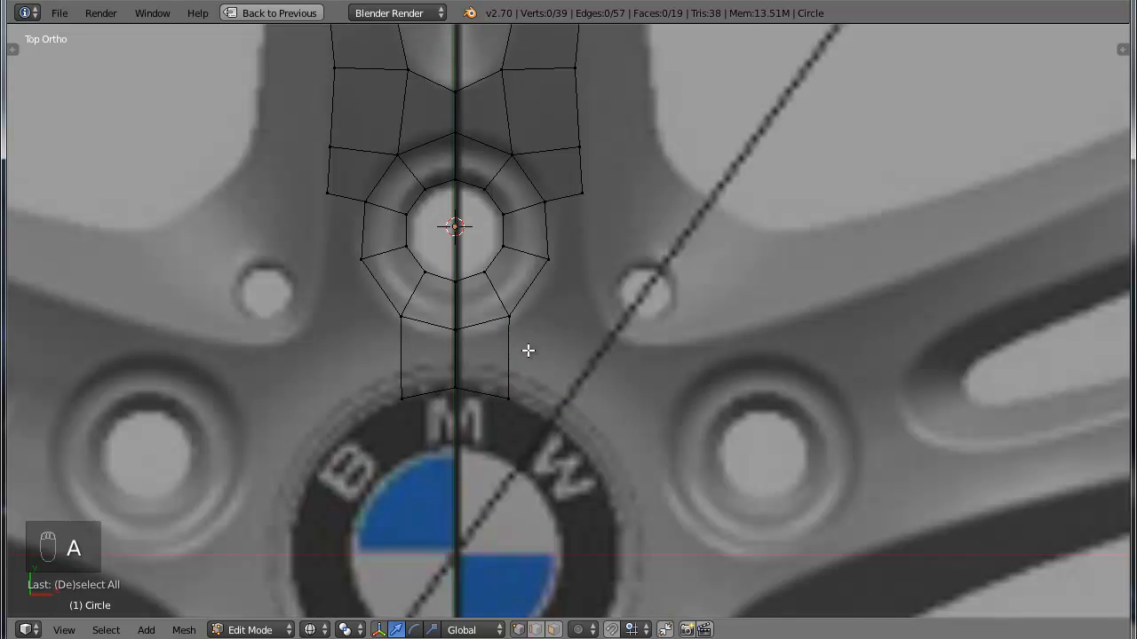
# Add one centred horizontal loop cut across the strip between the bolt-hole ring and the emblem
pyautogui.scroll(3, 506, 337)
pyautogui.rightClick(466, 316)
pyautogui.keyDown('shift'); pyautogui.rightClick(468, 453); pyautogui.keyUp('shift')
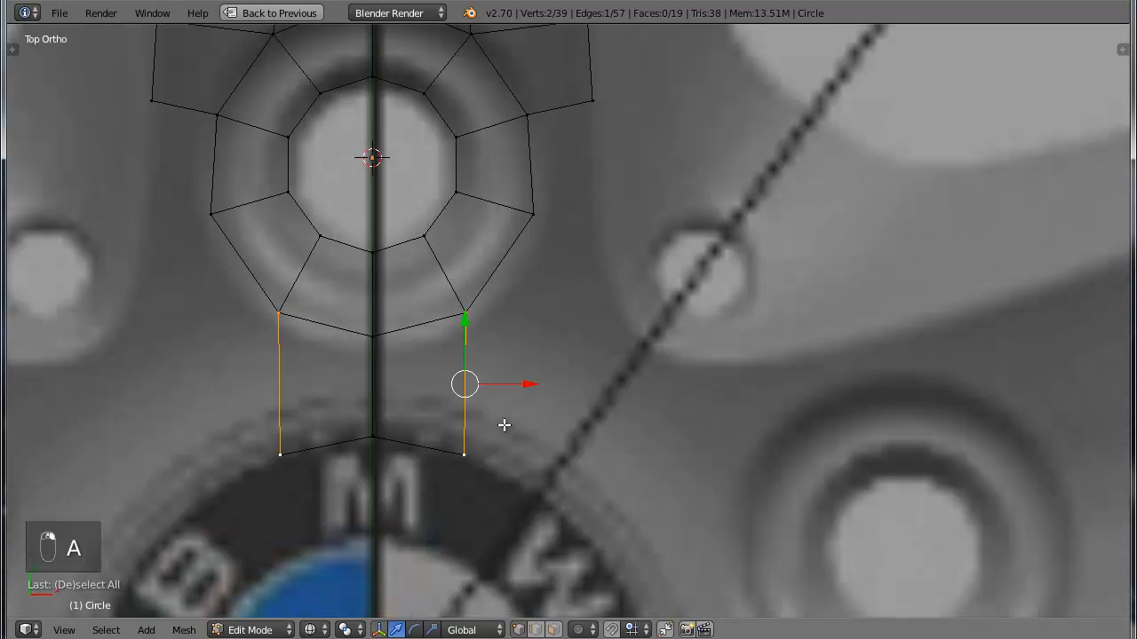
pyautogui.press('a')
pyautogui.hotkey('ctrl', 'r')
pyautogui.click(430, 388)
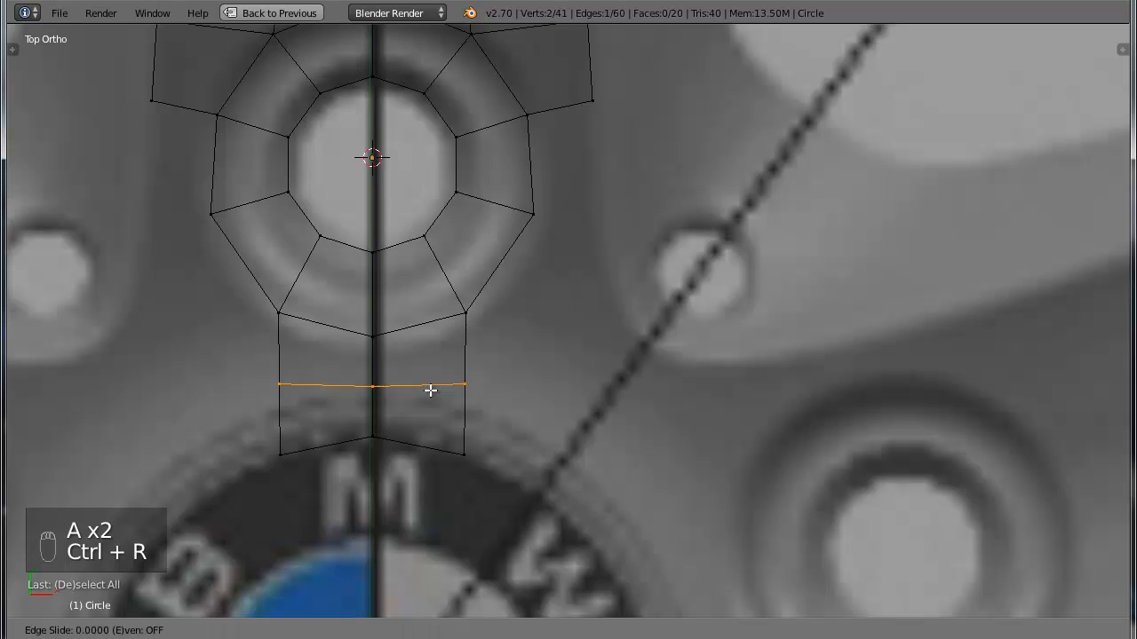
pyautogui.click(431, 388)
# Extrude the strip's outer side edges outward and down until their lowest vertex meets the guide line at the emblem
pyautogui.rightClick(485, 385)
pyautogui.keyDown('shift'); pyautogui.rightClick(478, 318); pyautogui.keyUp('shift')
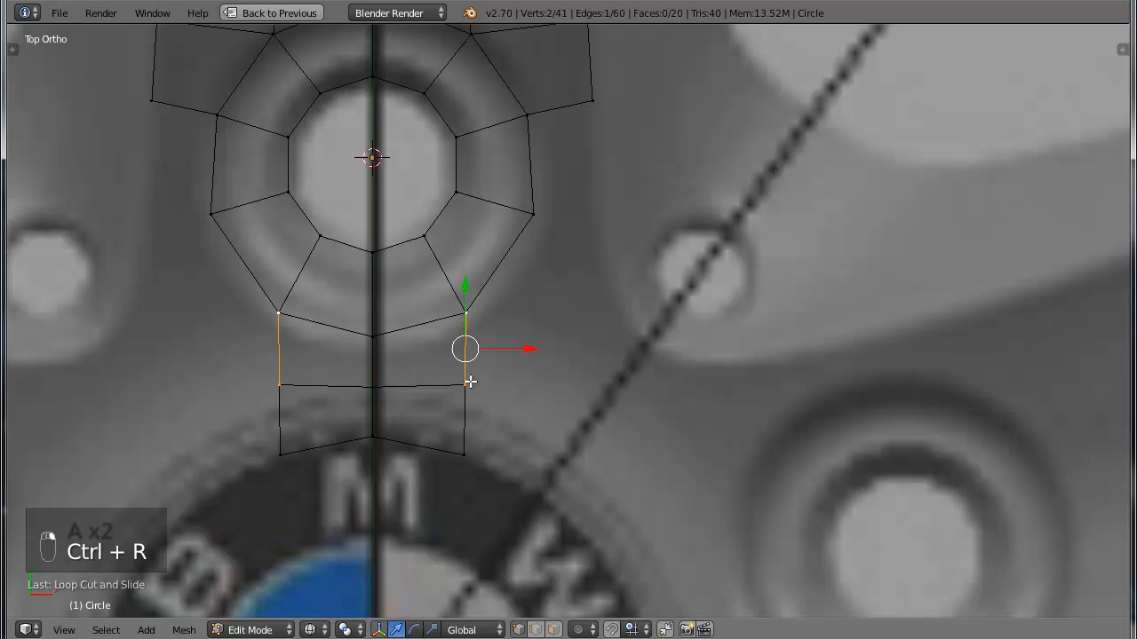
pyautogui.keyDown('shift'); pyautogui.rightClick(467, 426); pyautogui.keyUp('shift')
pyautogui.press('e')
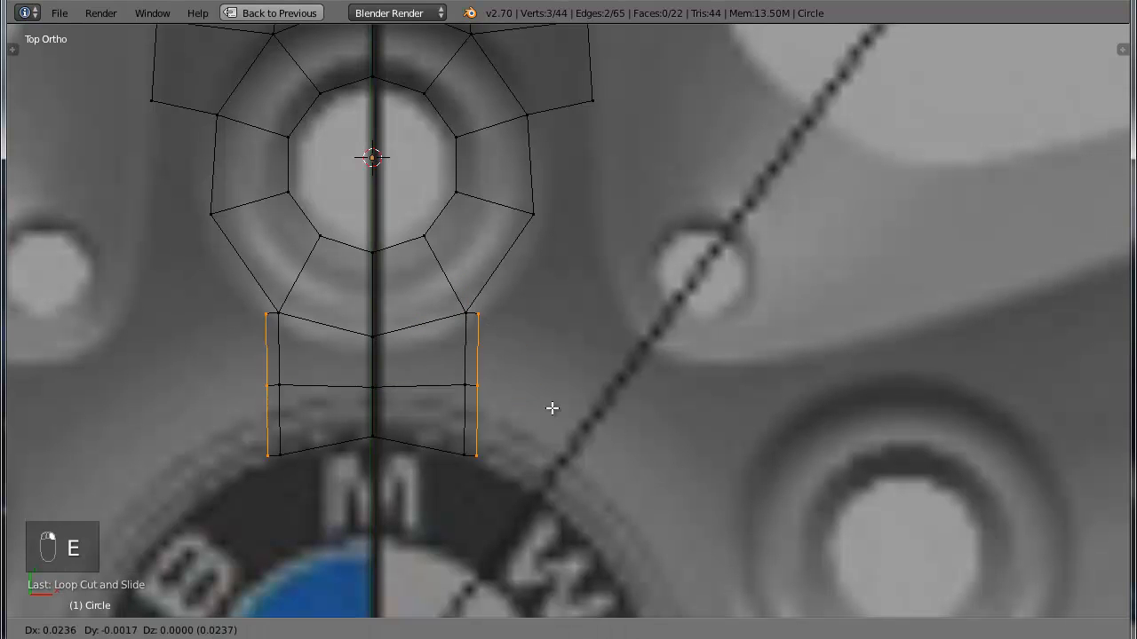
pyautogui.click(604, 444)
# Move the top and middle vertices of the extruded side edge onto the diagonal guide line
pyautogui.rightClick(551, 357)
pyautogui.press('g')
pyautogui.press('x')
pyautogui.click(701, 391)
pyautogui.press('g')
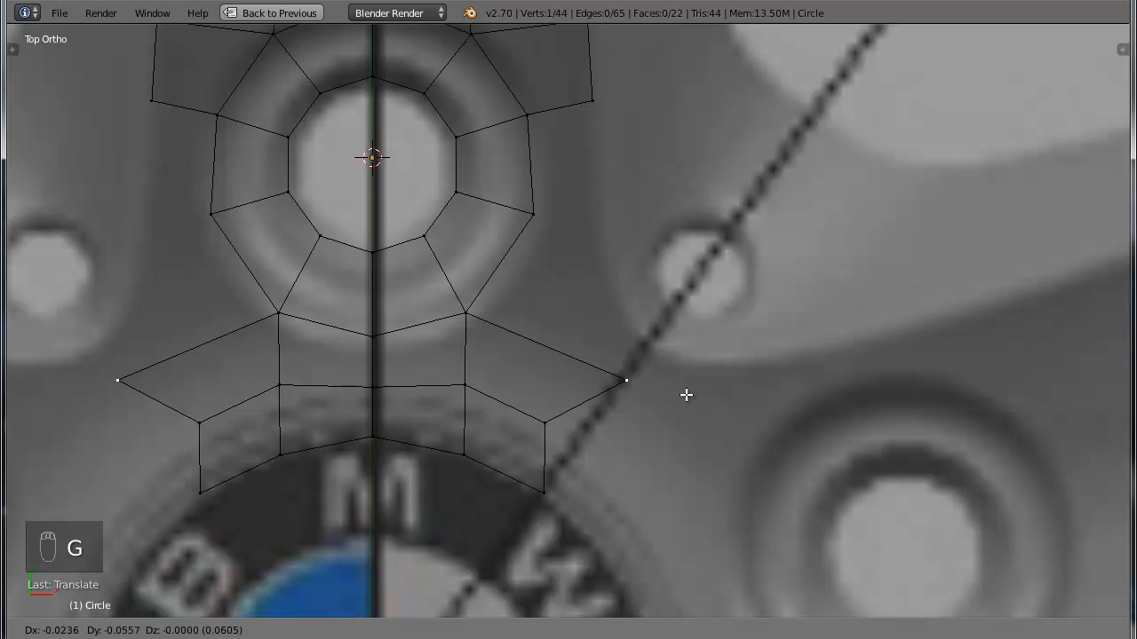
pyautogui.click(668, 407)
pyautogui.rightClick(576, 440)
pyautogui.press('g')
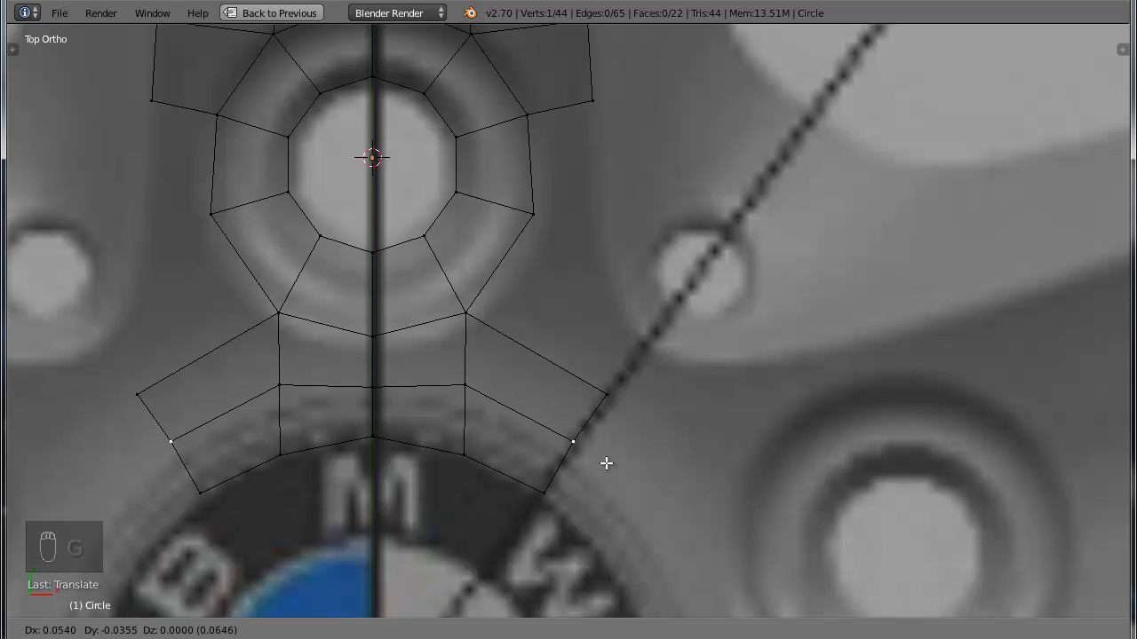
pyautogui.click(606, 462)
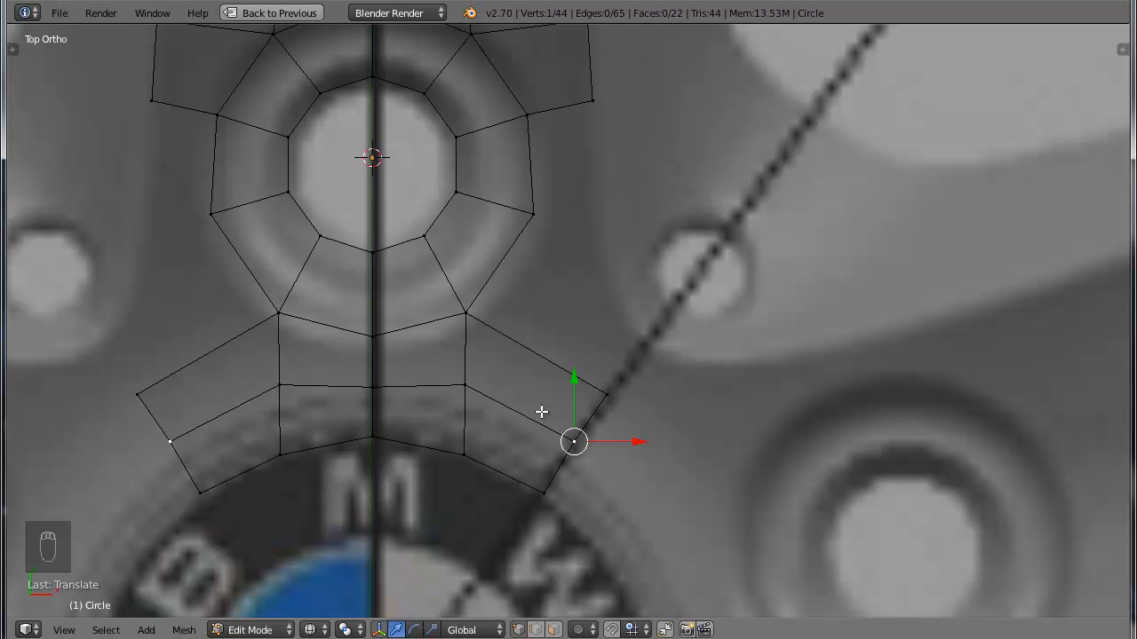
# Adjust the two lower hub strip vertices beside the centre line and at the guide line to follow the emblem's curve
pyautogui.rightClick(457, 455)
pyautogui.moveTo(511, 454); pyautogui.dragTo(499, 454)
pyautogui.moveTo(455, 404); pyautogui.dragTo(459, 399)
pyautogui.rightClick(551, 484)
pyautogui.moveTo(606, 499); pyautogui.dragTo(602, 504)
pyautogui.press('a')
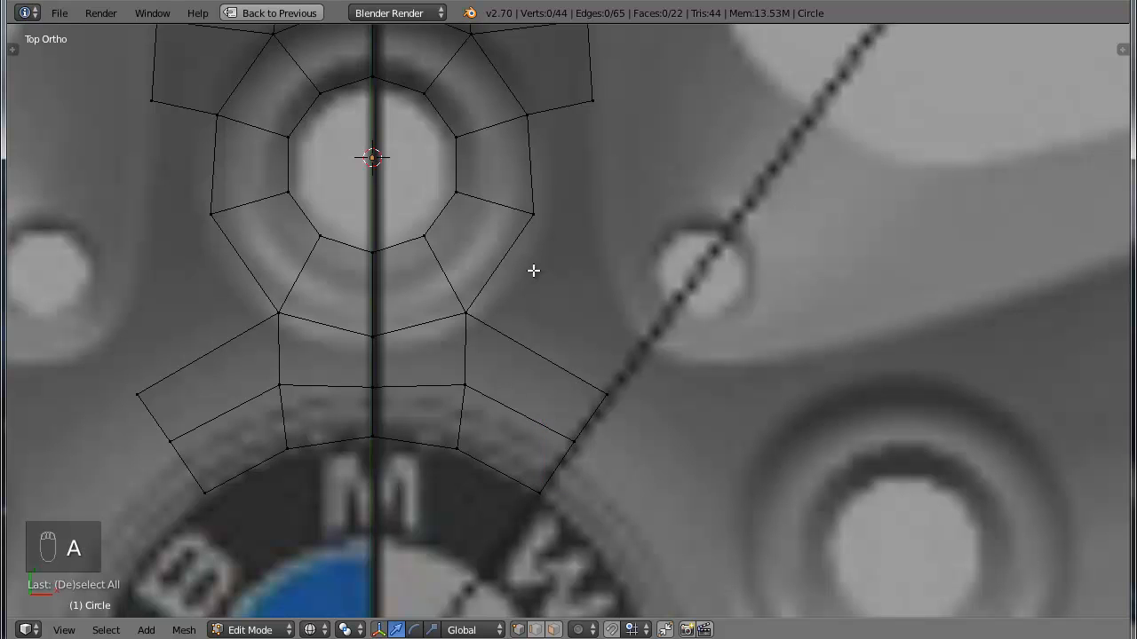
# Extrude the bolt-hole ring's lower side vertex about 0.11 units outward and fill the quad between it and the spoke's outer corner
pyautogui.rightClick(531, 215)
pyautogui.press('e')
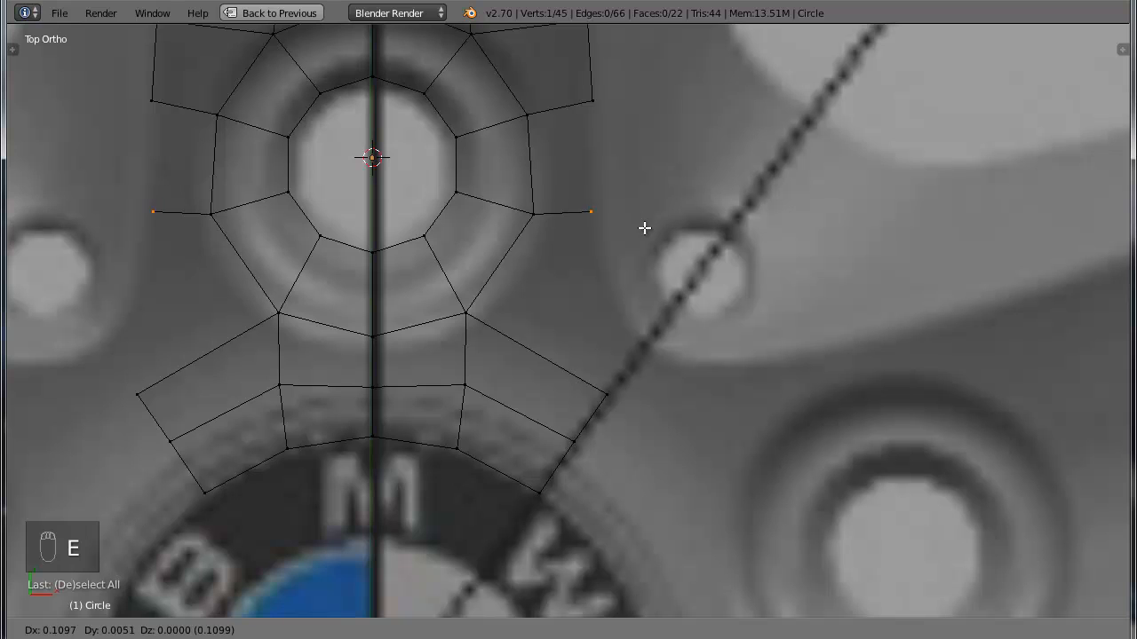
pyautogui.click(648, 229)
pyautogui.rightClick(591, 96)
pyautogui.keyDown('shift'); pyautogui.rightClick(598, 197); pyautogui.keyUp('shift')
pyautogui.keyDown('shift'); pyautogui.rightClick(522, 121); pyautogui.keyUp('shift')
pyautogui.keyDown('shift'); pyautogui.rightClick(537, 217); pyautogui.keyUp('shift')
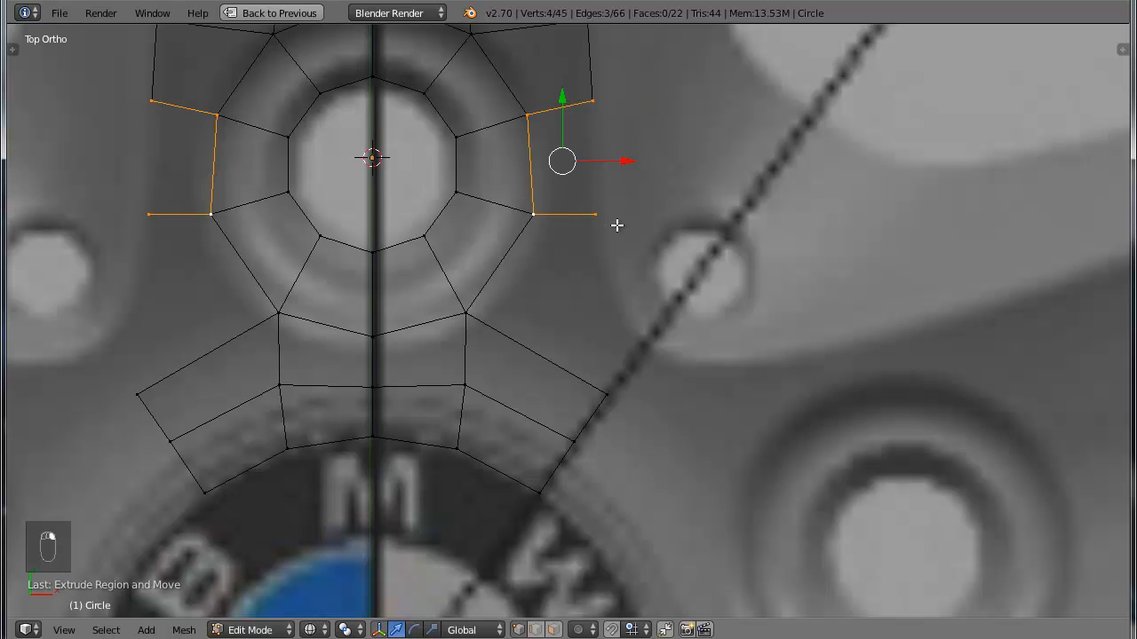
pyautogui.press('f')
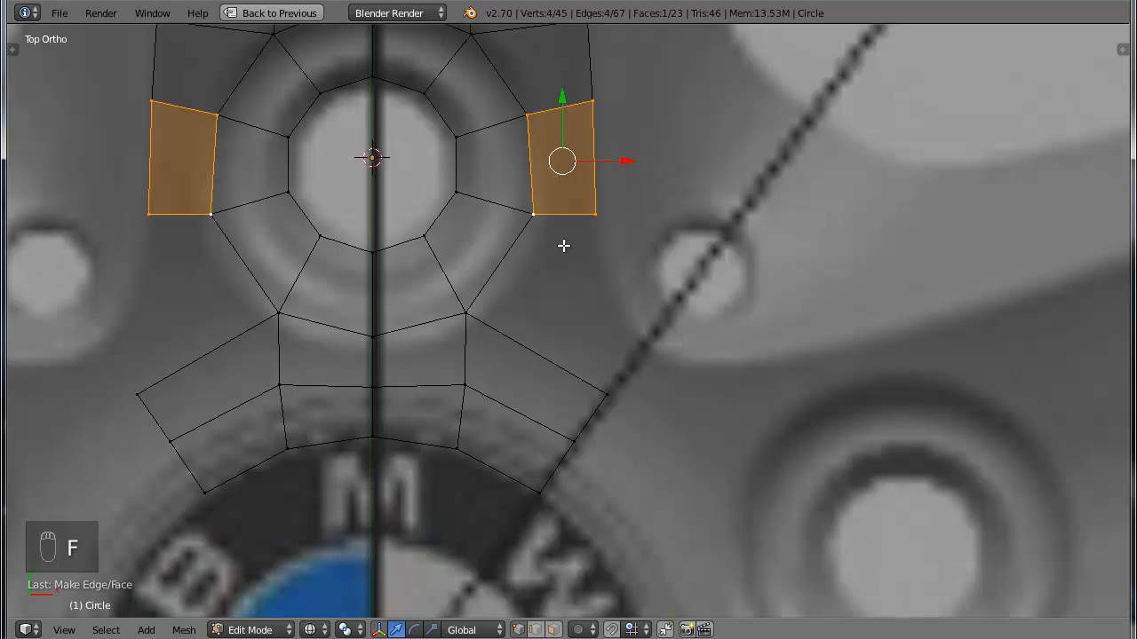
pyautogui.press('a')
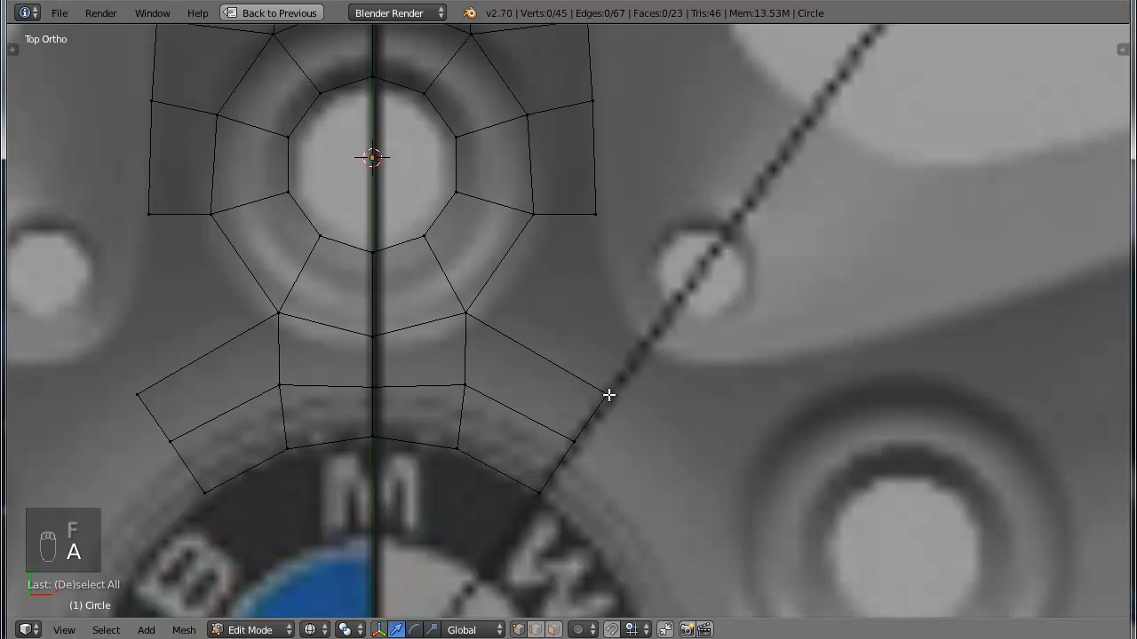
# Add one centred loop cut through the hub strip's outer faces, between the ring's lower corner and the guide line
pyautogui.hotkey('ctrl', 'r')
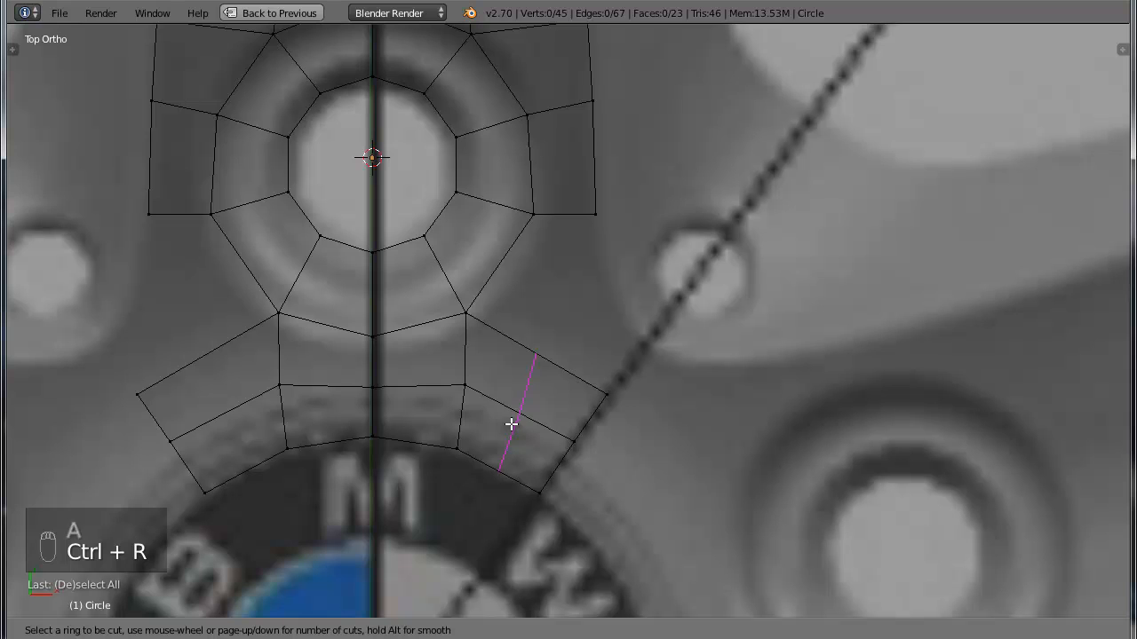
pyautogui.click(524, 432)
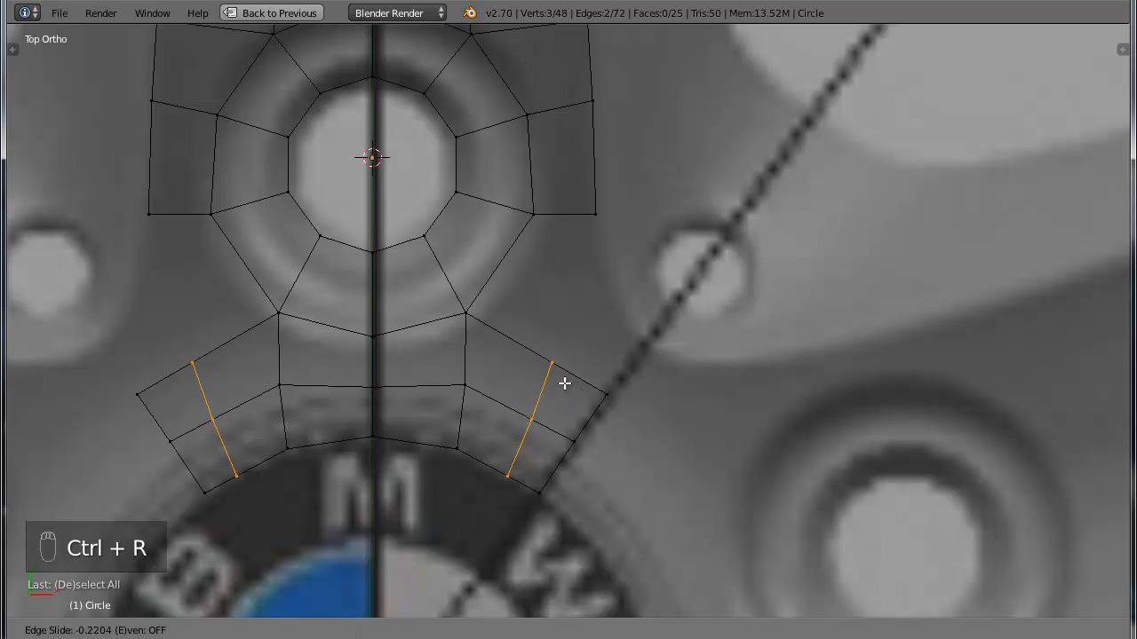
pyautogui.rightClick(563, 381)
pyautogui.press('a')
# Fill the quad between the ring's lower side edge, the outward extension and the new loop's top vertex
pyautogui.rightClick(532, 347)
pyautogui.rightClick(594, 218)
pyautogui.keyDown('shift'); pyautogui.rightClick(525, 349); pyautogui.keyUp('shift')
pyautogui.keyDown('shift'); pyautogui.rightClick(484, 316); pyautogui.keyUp('shift')
pyautogui.keyDown('shift'); pyautogui.rightClick(533, 216); pyautogui.keyUp('shift')
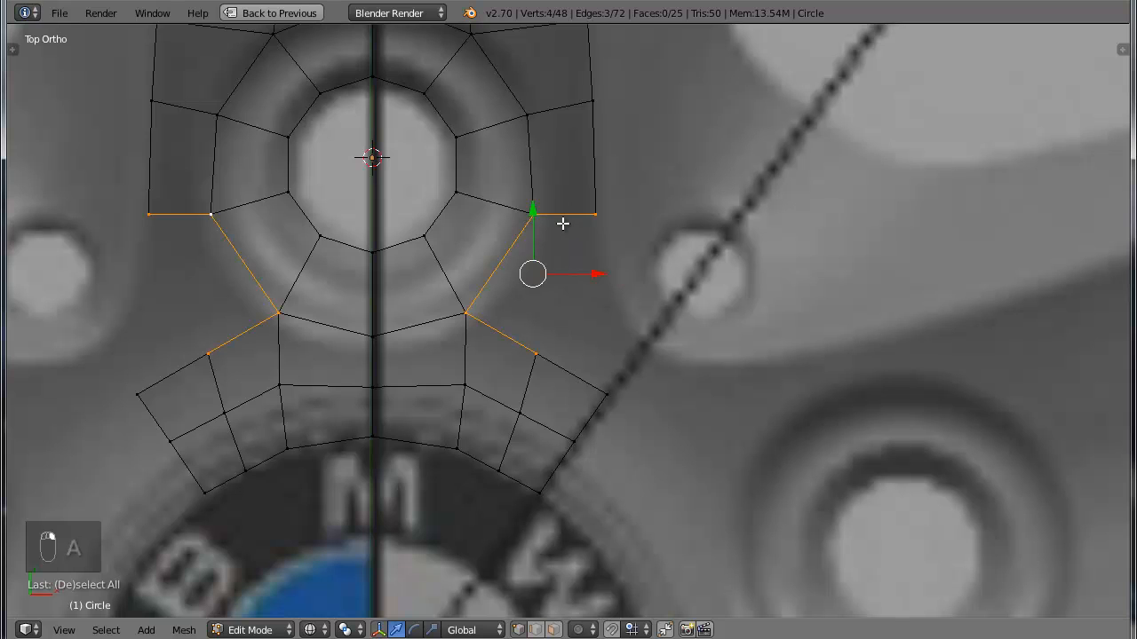
pyautogui.press('f')
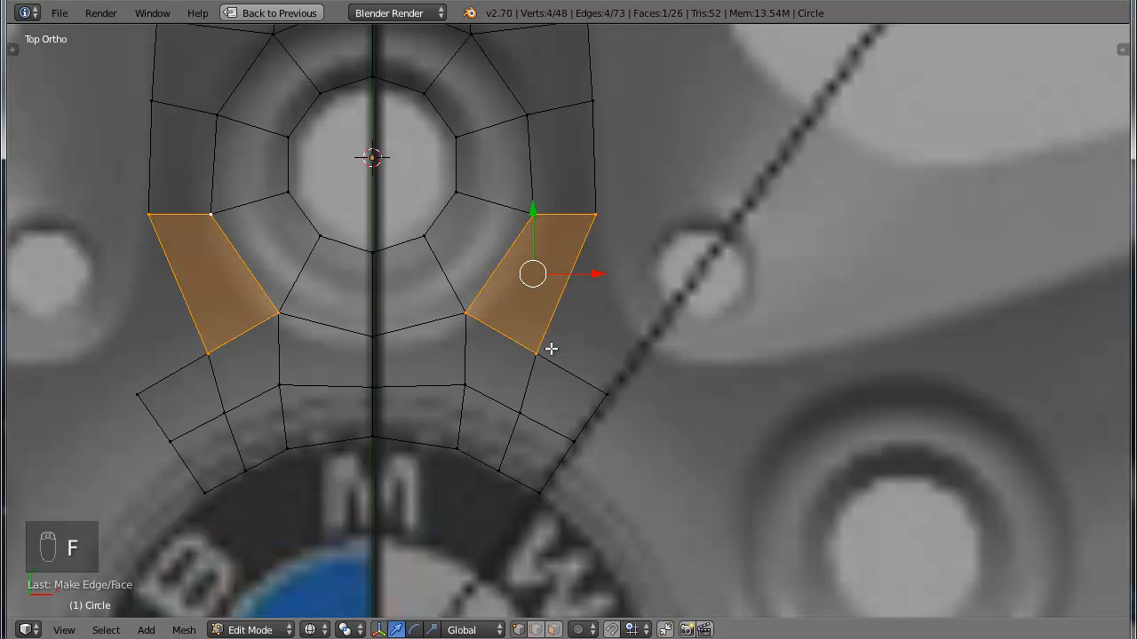
# Add one centred loop cut through the new face and the adjoining bolt-hole ring face
pyautogui.rightClick(606, 395)
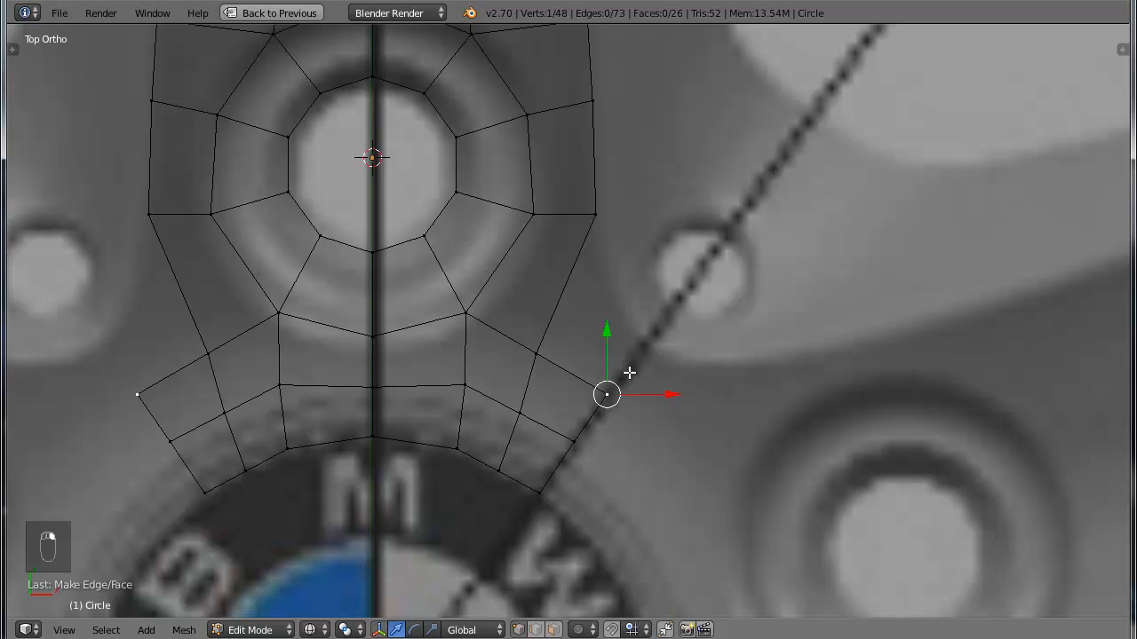
pyautogui.hotkey('ctrl', 'r')
pyautogui.click(500, 249)
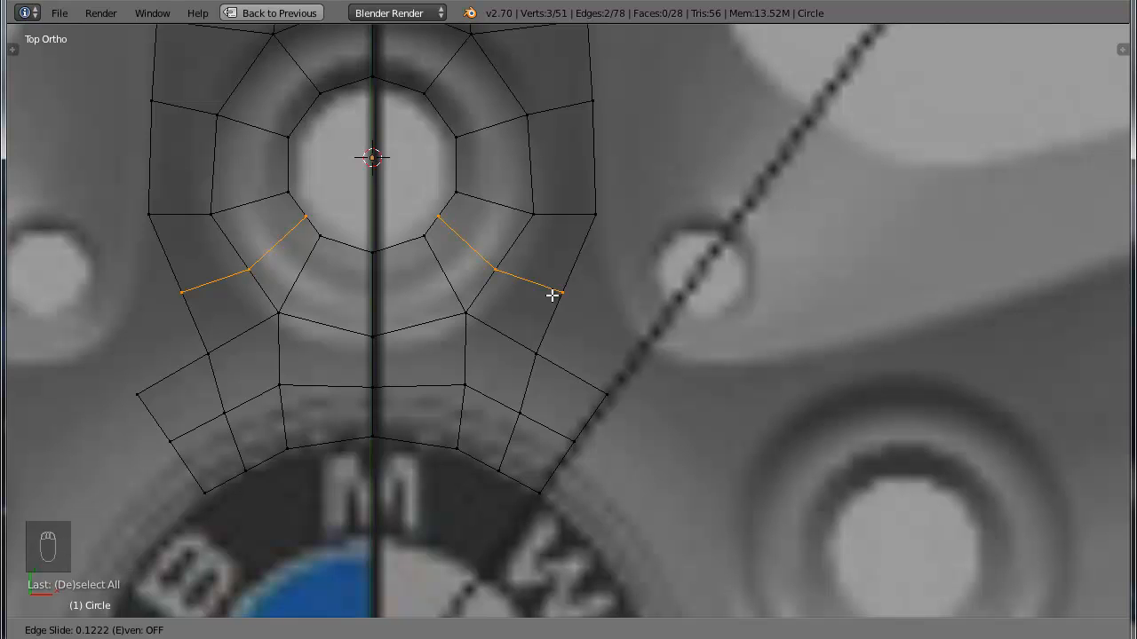
pyautogui.click(552, 295)
pyautogui.press('a')
# Extrude the new loop's outer vertex to the diagonal guide line and fill the face between it and the hub strip
pyautogui.rightClick(567, 285)
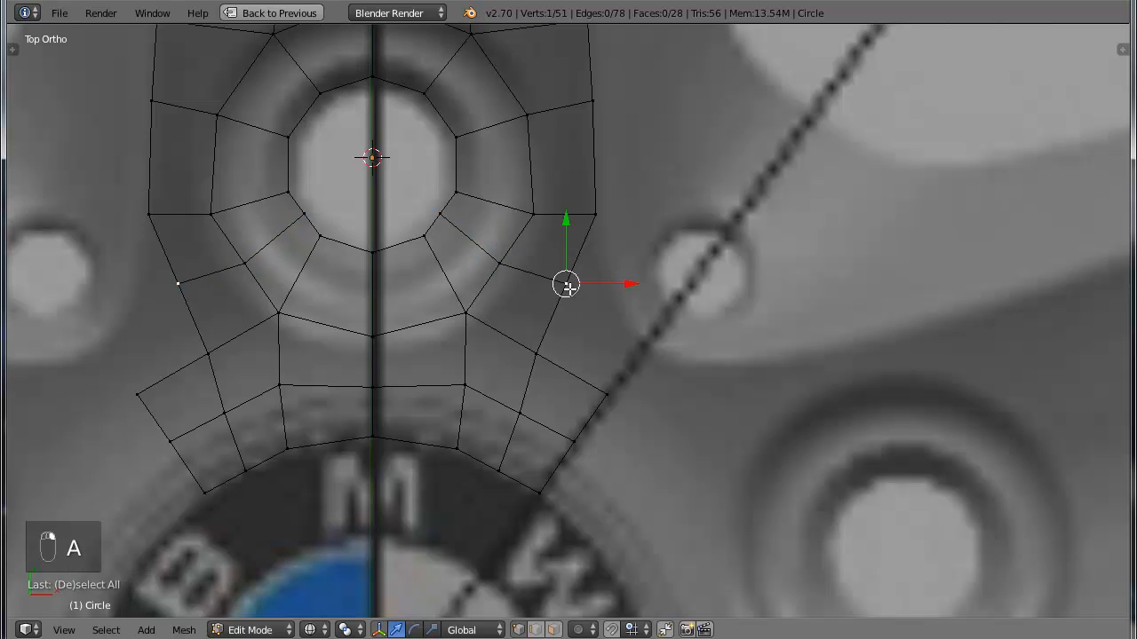
pyautogui.press('e')
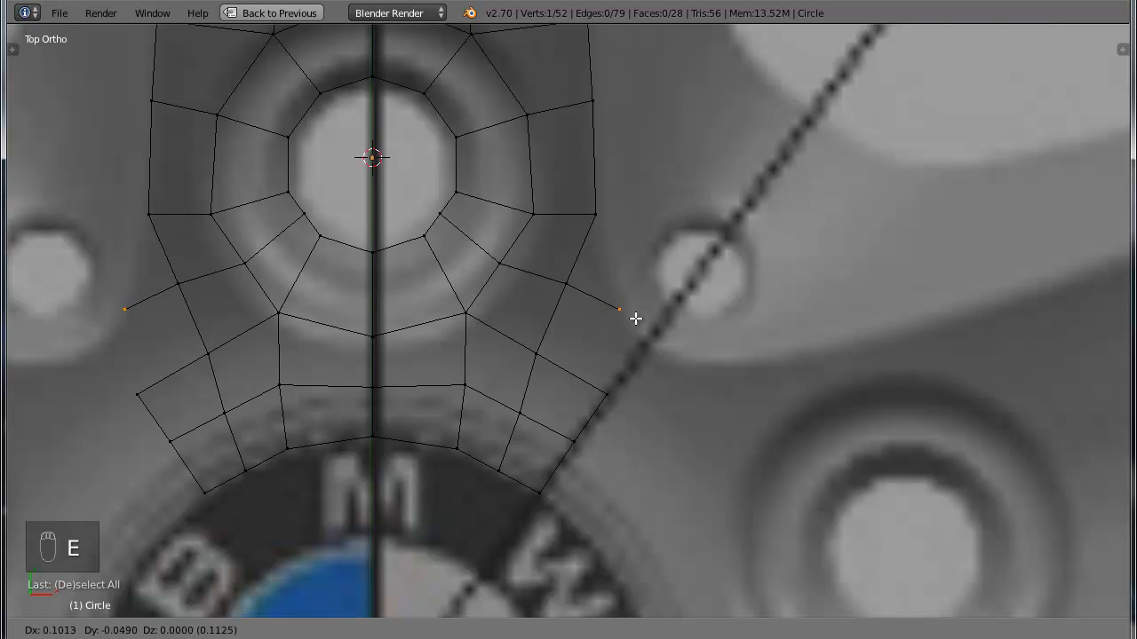
pyautogui.click(666, 348)
pyautogui.rightClick(577, 374)
pyautogui.keyDown('shift'); pyautogui.rightClick(543, 353); pyautogui.keyUp('shift')
pyautogui.keyDown('shift'); pyautogui.rightClick(563, 297); pyautogui.keyUp('shift')
pyautogui.keyDown('shift'); pyautogui.rightClick(639, 342); pyautogui.keyUp('shift')
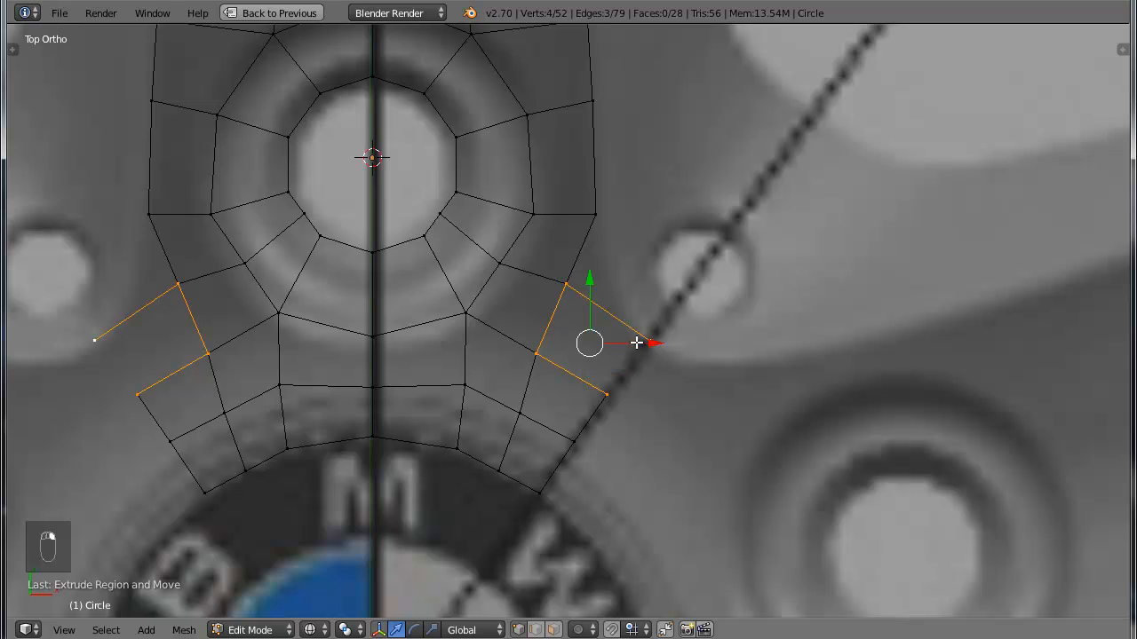
pyautogui.press('f')
pyautogui.press('a')
# Move the new face's upper inner corner vertex slightly down in Y and inward in X
pyautogui.rightClick(569, 285)
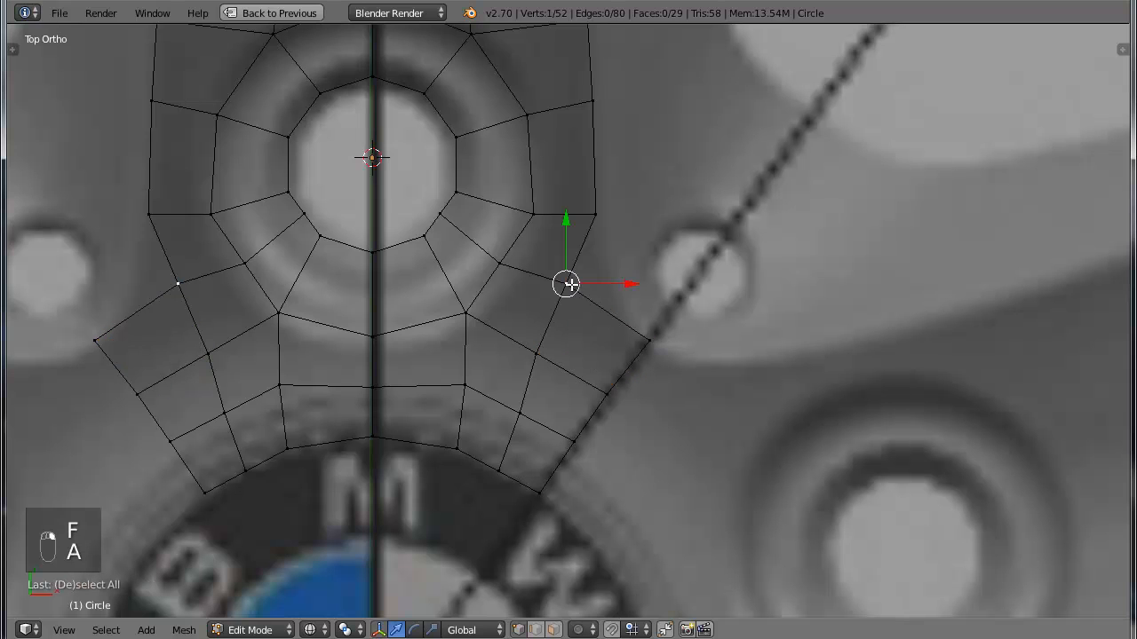
pyautogui.press('g')
pyautogui.press('y')
pyautogui.click(563, 236)
pyautogui.press('g')
pyautogui.press('x')
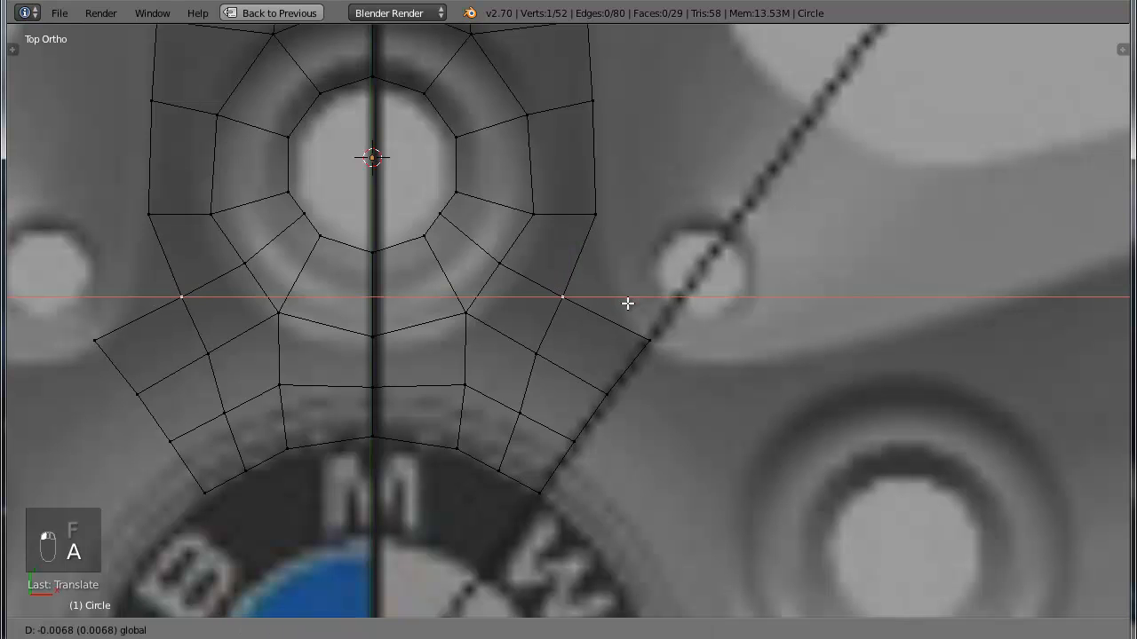
pyautogui.click(624, 302)
pyautogui.press('a')
# Shift the hub strip loop's middle vertex about 0.01 units inward and its top vertex about 0.01 units outward in X
pyautogui.scroll(-5, 631, 266)
pyautogui.scroll(6, 657, 293)
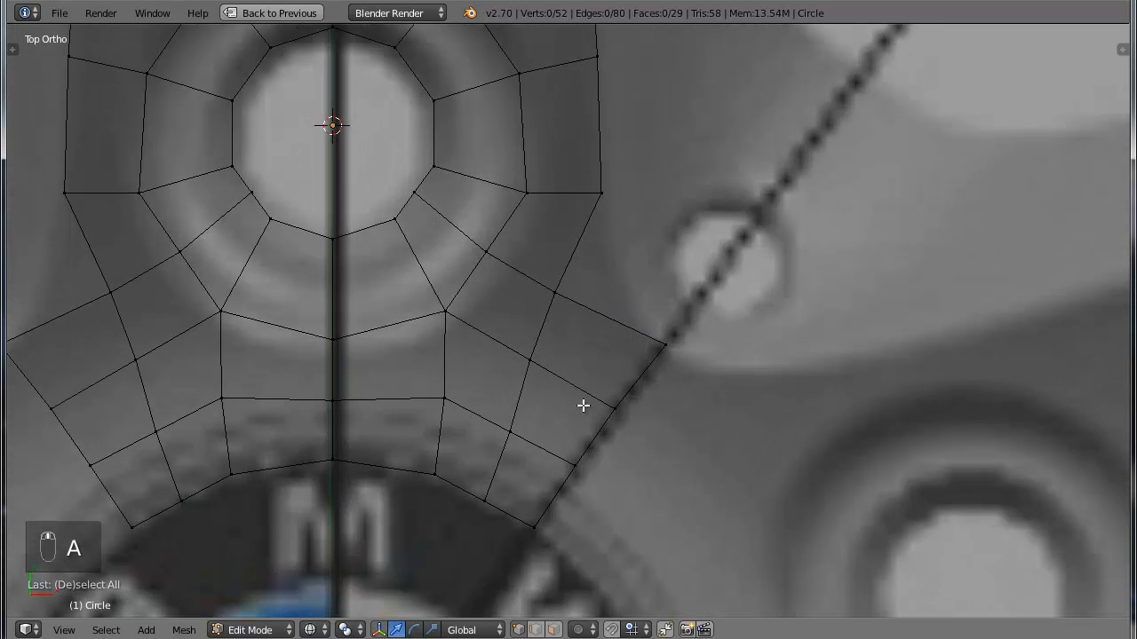
pyautogui.rightClick(513, 429)
pyautogui.press('g')
pyautogui.press('x')
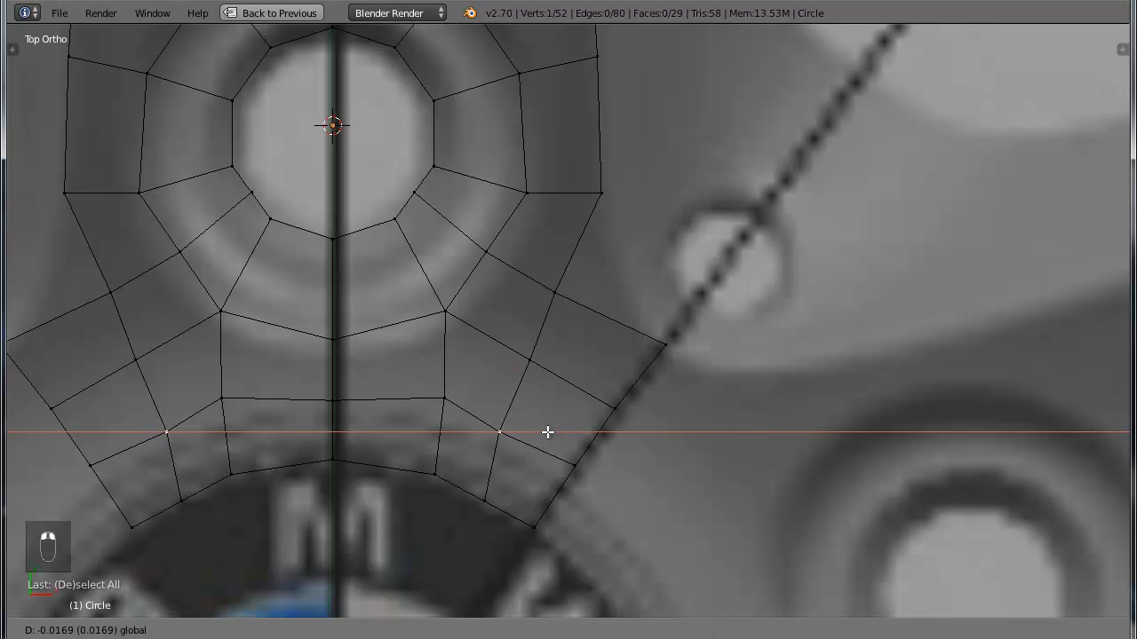
pyautogui.click(548, 424)
pyautogui.rightClick(525, 362)
pyautogui.press('g')
pyautogui.press('x')
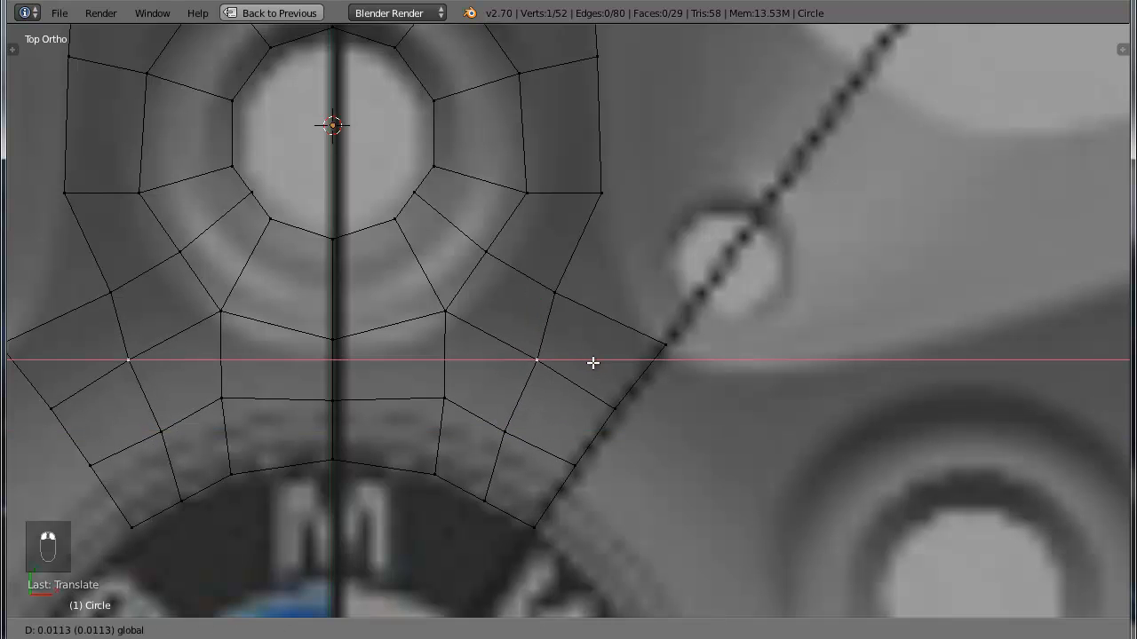
pyautogui.click(592, 363)
# Check the hub mesh in solid shading and move the loop's top vertex slightly back inward in X
pyautogui.scroll(-4, 519, 329)
pyautogui.press('z')
pyautogui.scroll(-3, 569, 329)
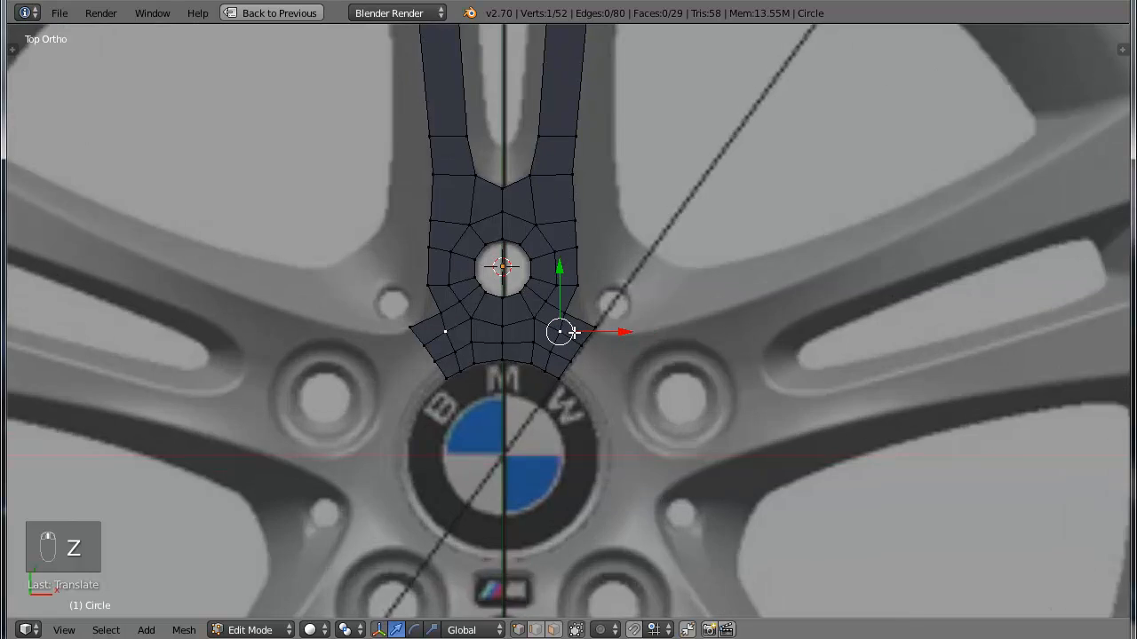
pyautogui.scroll(3, 573, 330)
pyautogui.press('z')
pyautogui.scroll(5, 574, 337)
pyautogui.press('g')
pyautogui.press('x')
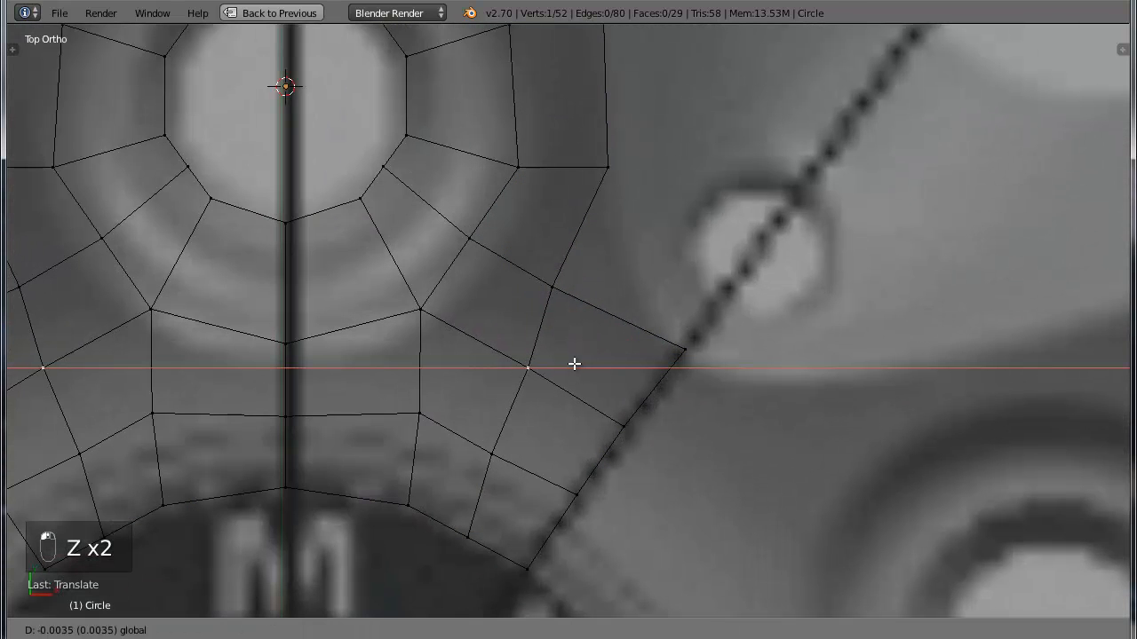
pyautogui.click(568, 367)
pyautogui.scroll(-3, 654, 297)
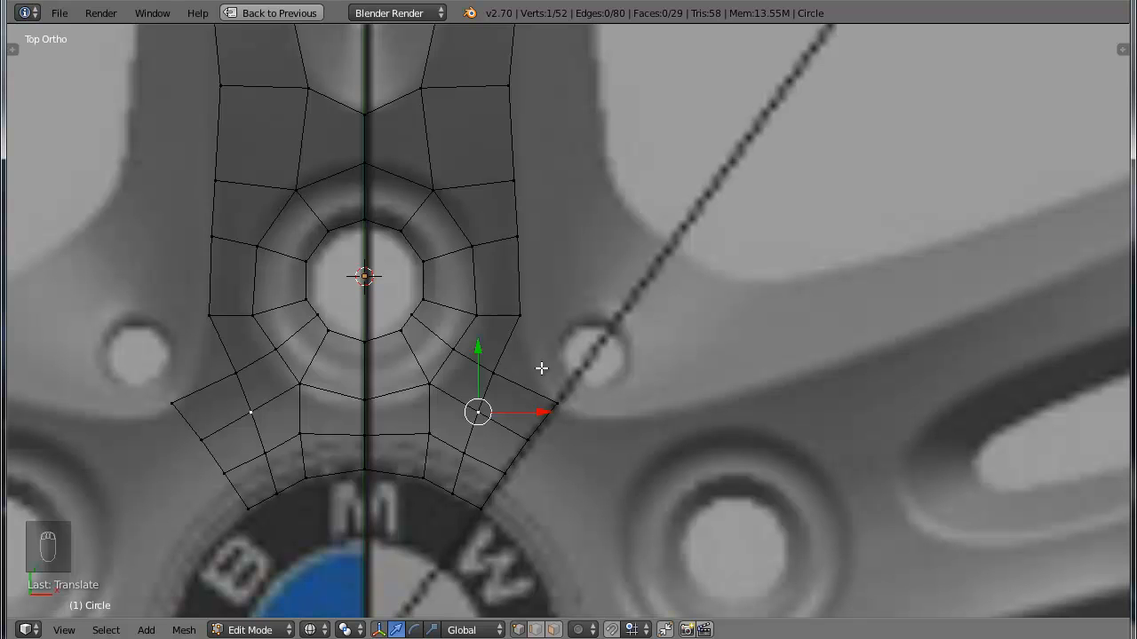
# Extrude the spoke's lower outer vertex toward the small hole and fill the face between it and the diagonal guide line
pyautogui.rightClick(499, 374)
pyautogui.keyDown('shift'); pyautogui.rightClick(555, 402); pyautogui.keyUp('shift')
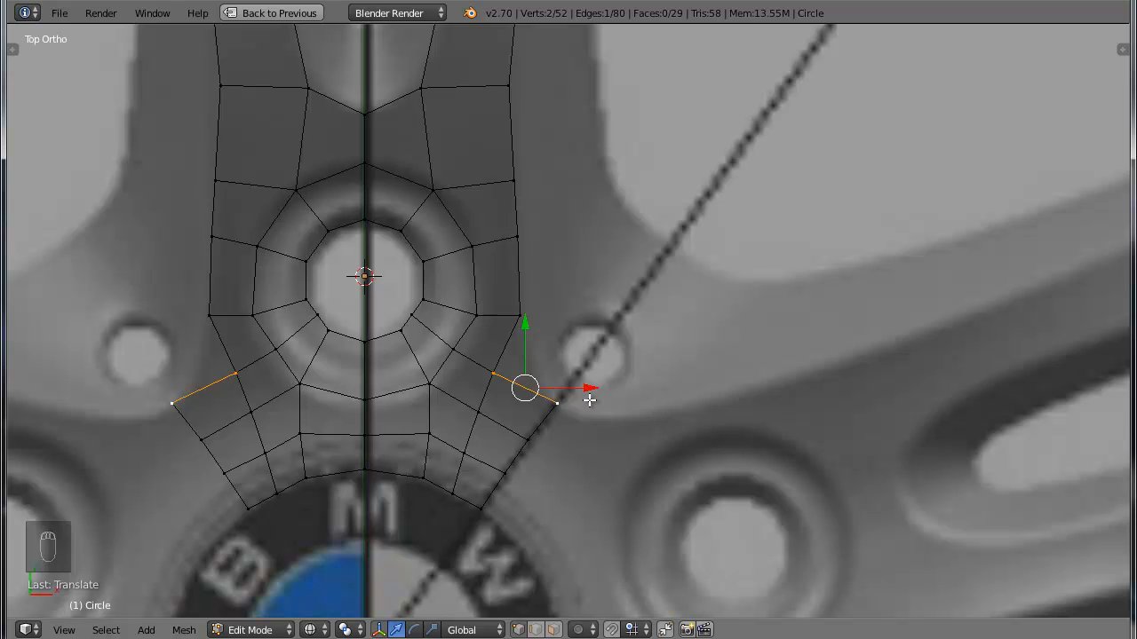
pyautogui.rightClick(531, 318)
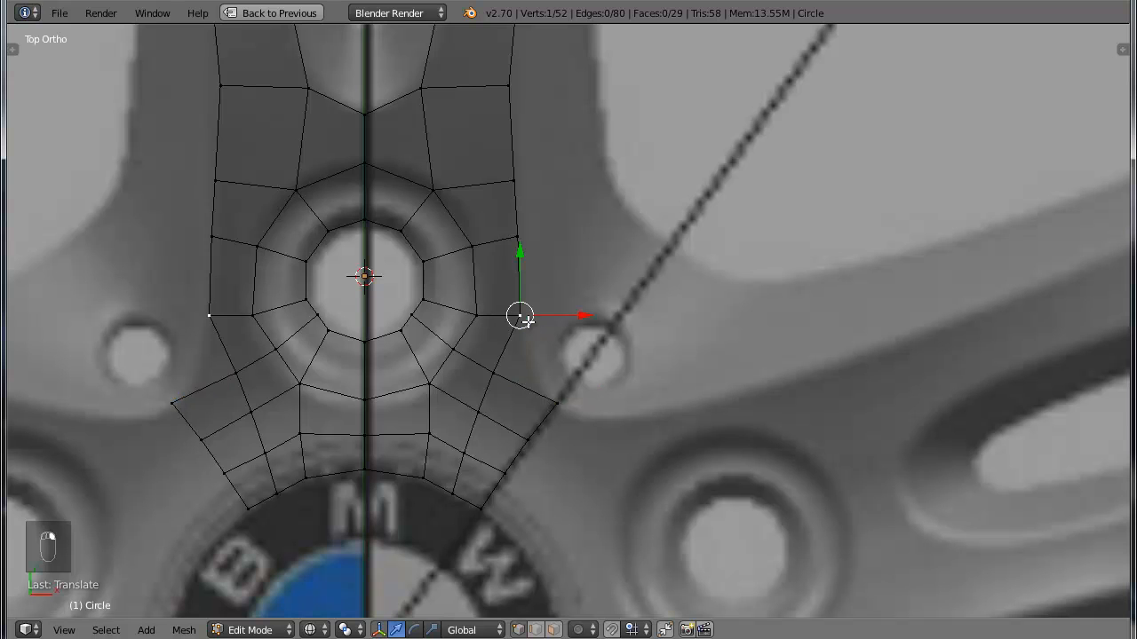
pyautogui.press('e')
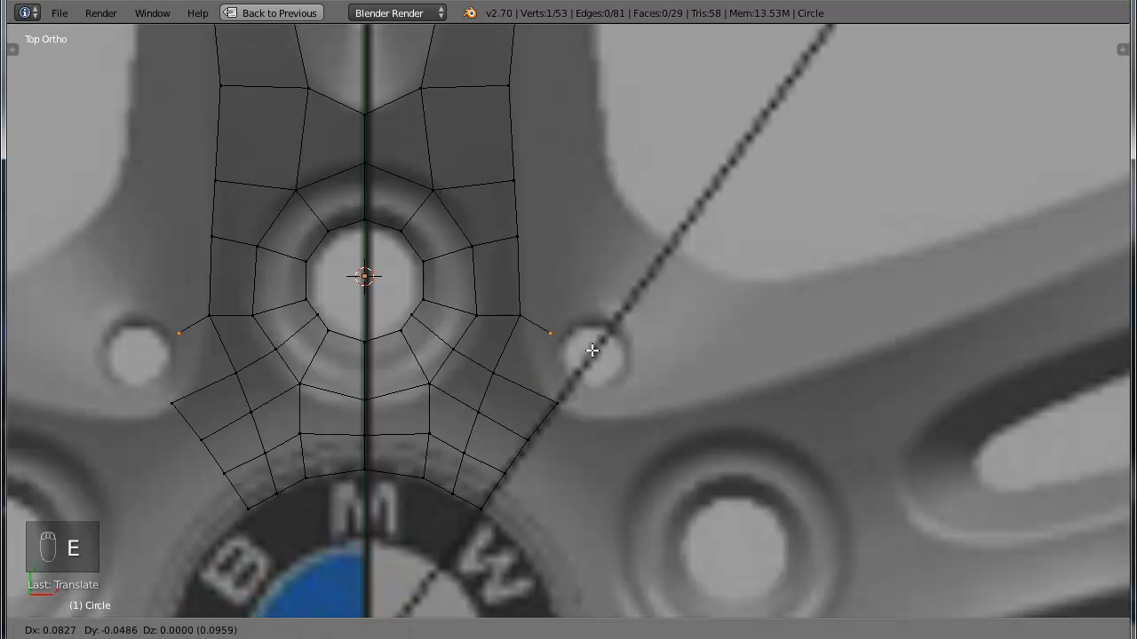
pyautogui.click(594, 360)
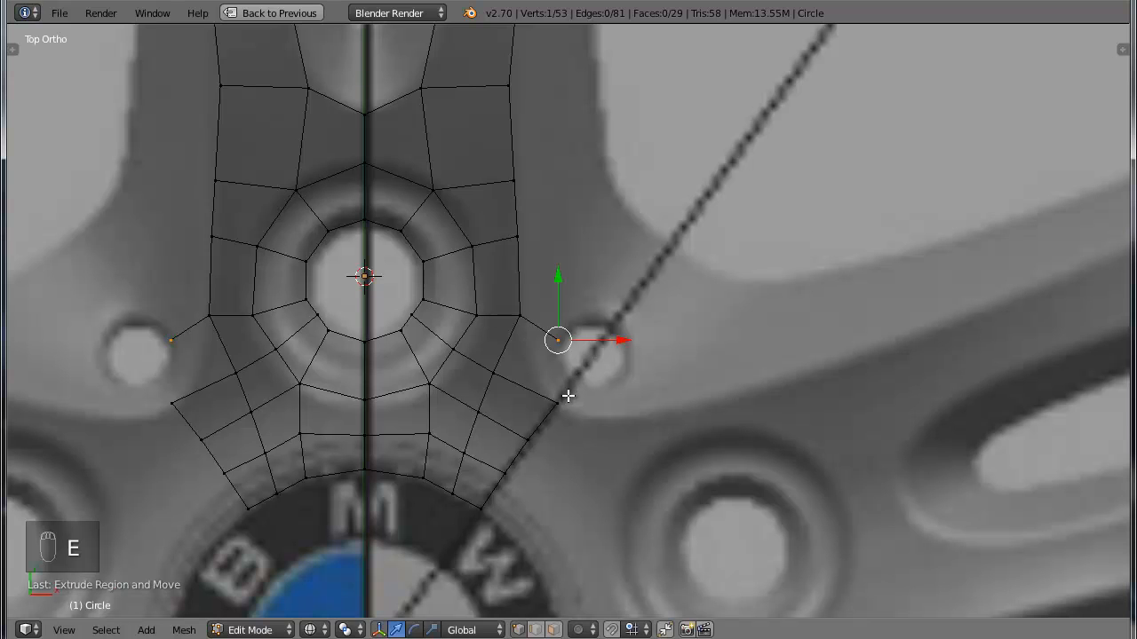
pyautogui.rightClick(564, 399)
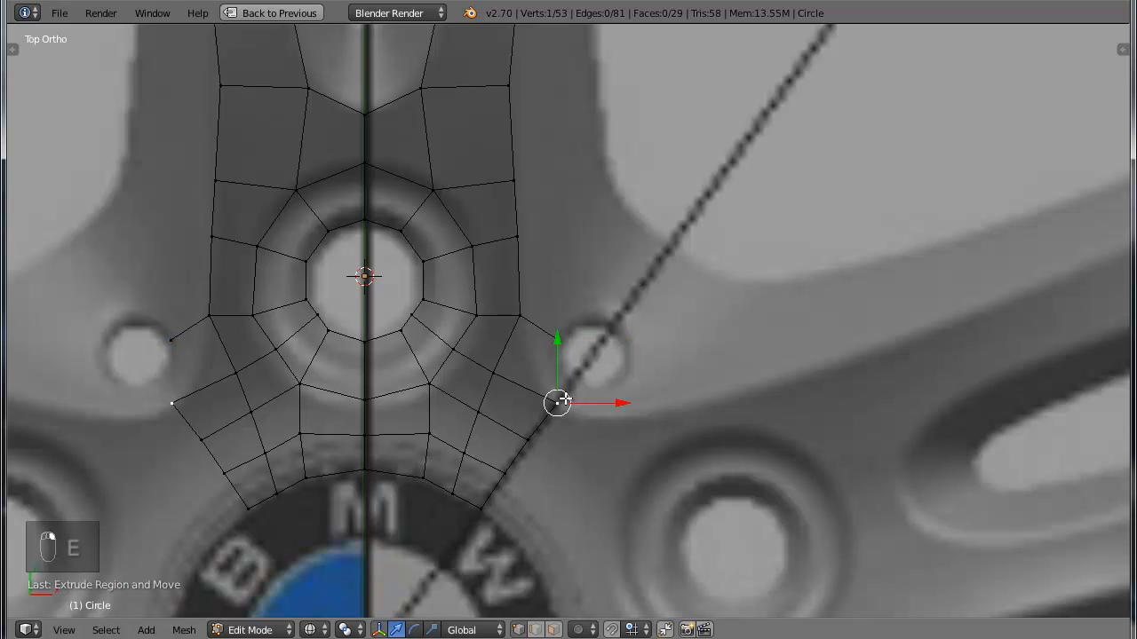
pyautogui.keyDown('ctrl'); pyautogui.rightClick(558, 339); pyautogui.keyUp('ctrl')
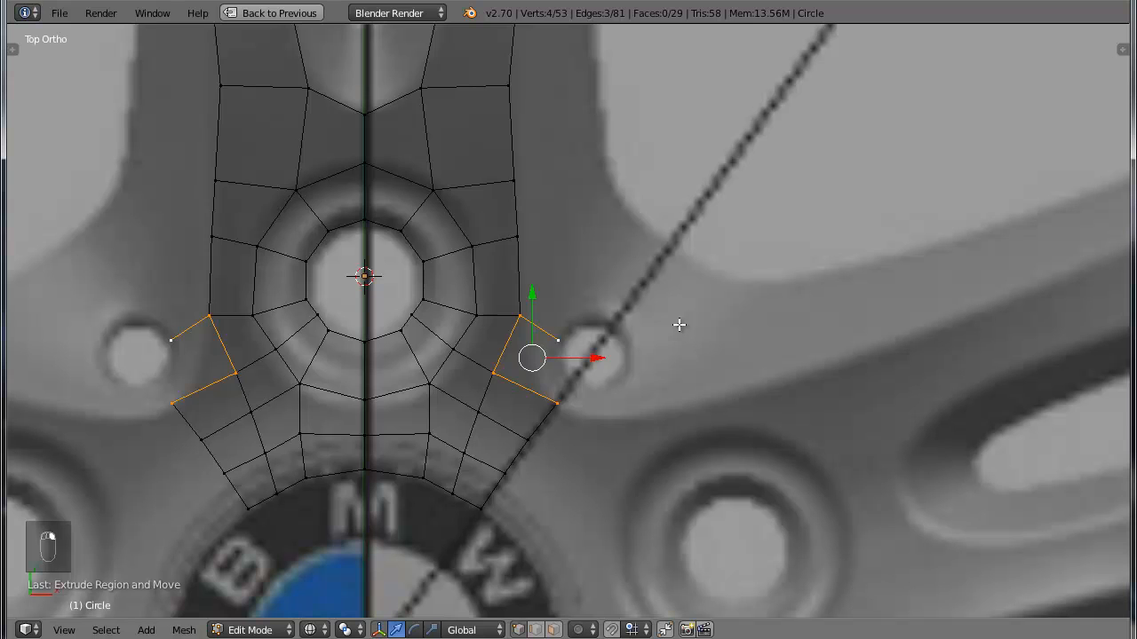
pyautogui.press('f')
# Move the new face's lower outer vertex up along the diagonal guide line and raise its inner vertex in Y
pyautogui.rightClick(557, 406)
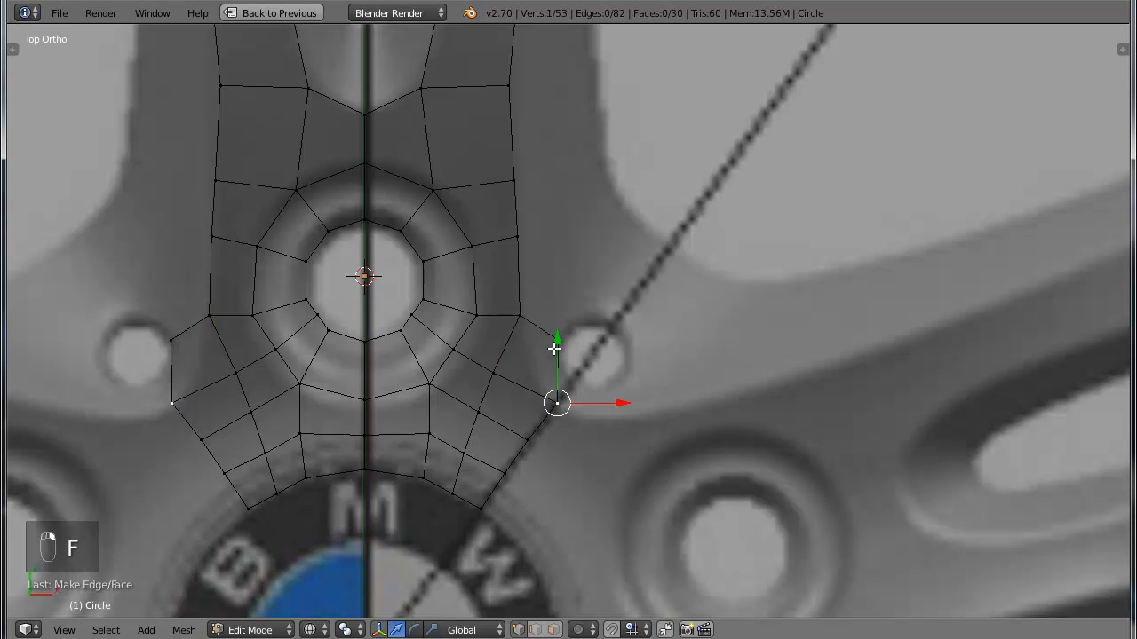
pyautogui.press('g')
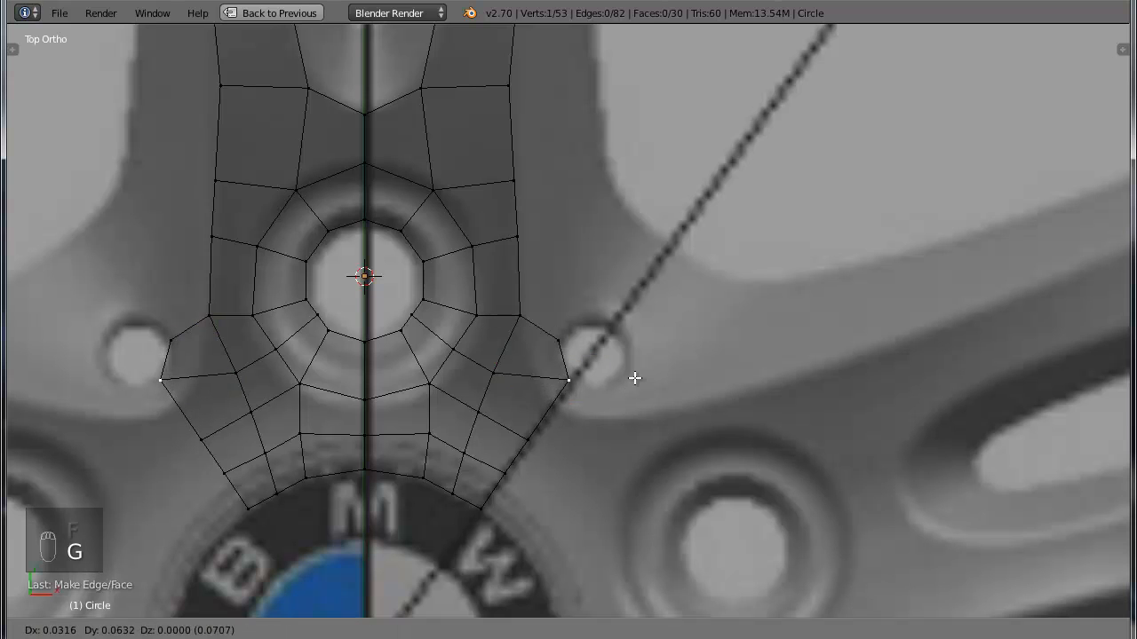
pyautogui.click(638, 379)
pyautogui.rightClick(496, 371)
pyautogui.press('g')
pyautogui.press('y')
pyautogui.click(511, 312)
pyautogui.rightClick(452, 350)
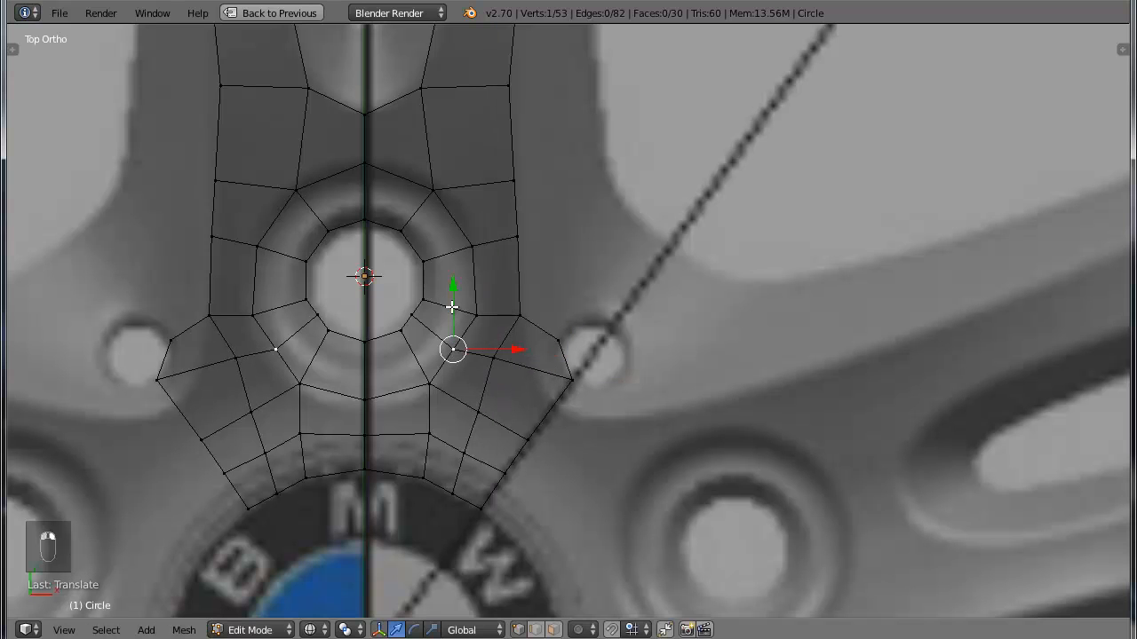
# Shift the top and middle vertices of the hub strip's loop slightly outward in X
pyautogui.rightClick(477, 410)
pyautogui.press('g')
pyautogui.press('x')
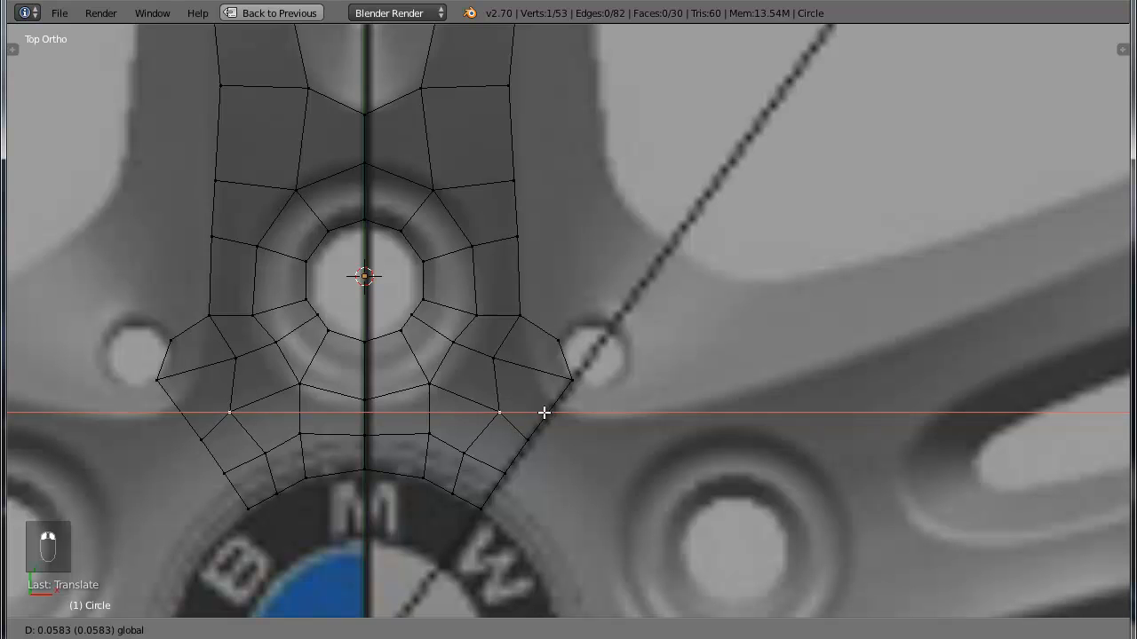
pyautogui.click(524, 425)
pyautogui.rightClick(470, 457)
pyautogui.press('g')
pyautogui.press('x')
pyautogui.click(523, 453)
# Move the hub strip's outer vertex on the diagonal guide line up in Y and about 0.034 units outward in X
pyautogui.rightClick(527, 434)
pyautogui.press('g')
pyautogui.press('y')
pyautogui.click(535, 372)
pyautogui.press('g')
pyautogui.press('x')
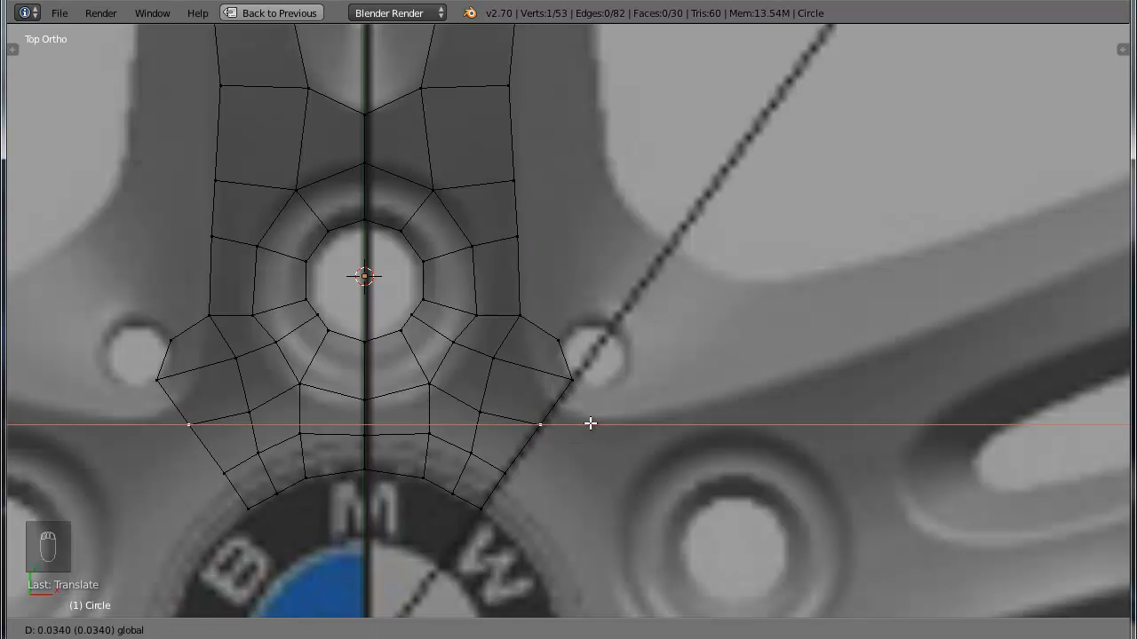
pyautogui.click(590, 424)
# Lower the vertex shared by the four faces beside the bolt hole about 0.03 units in Y, and their outer guide-line vertex slightly
pyautogui.rightClick(502, 355)
pyautogui.press('g')
pyautogui.press('y')
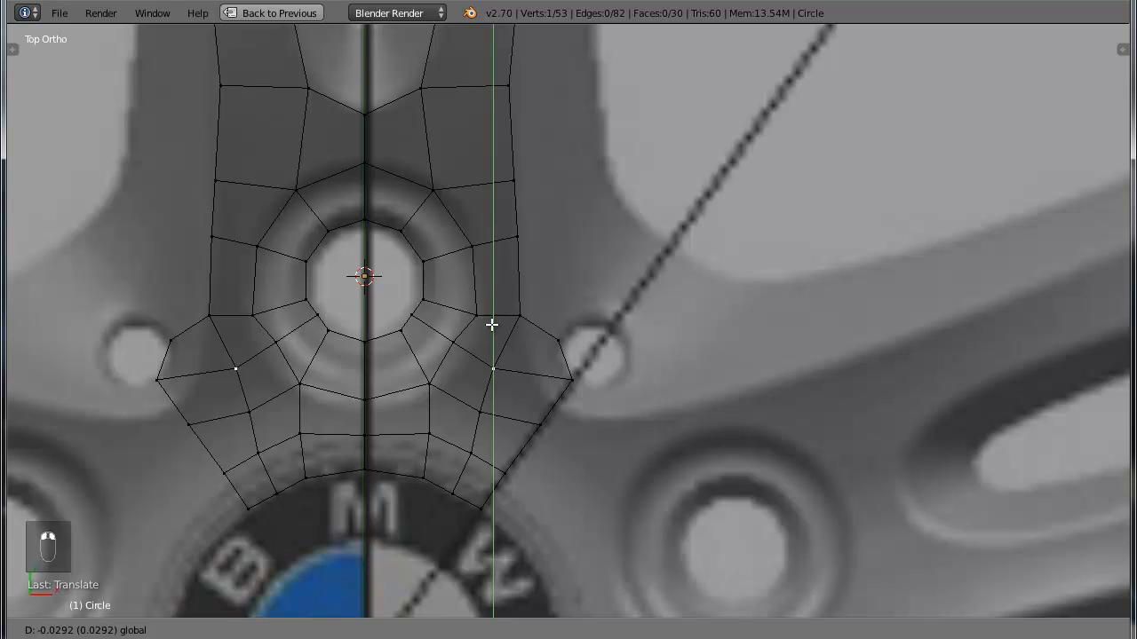
pyautogui.click(492, 325)
pyautogui.rightClick(571, 380)
pyautogui.press('g')
pyautogui.press('y')
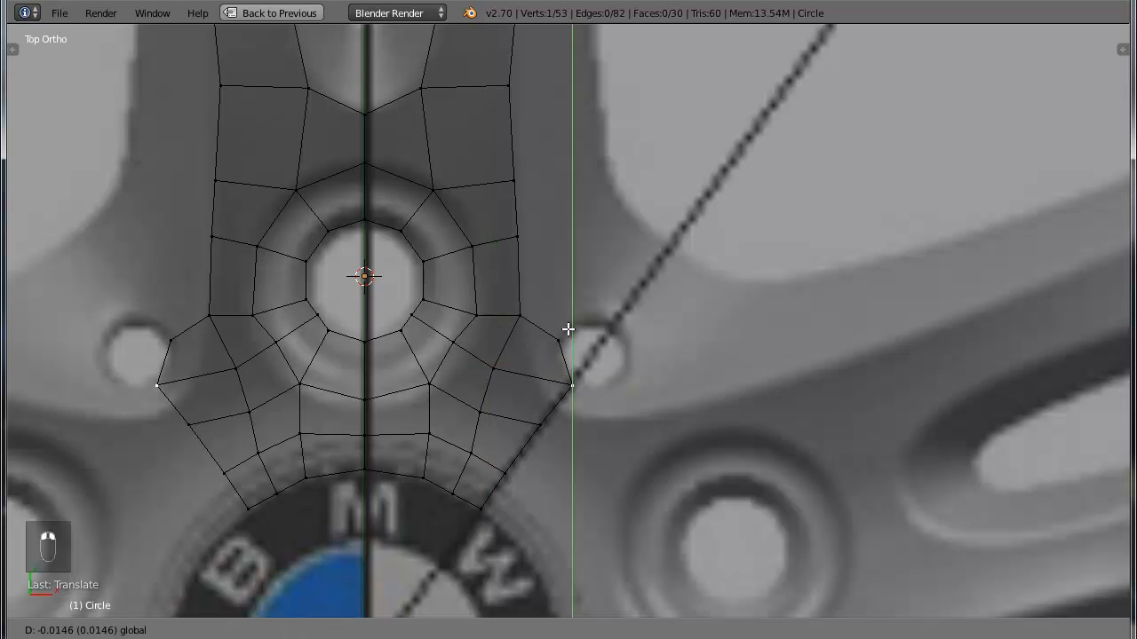
pyautogui.click(569, 333)
# Move the shared inner vertex of the four faces outward in X toward the small hole
pyautogui.rightClick(558, 339)
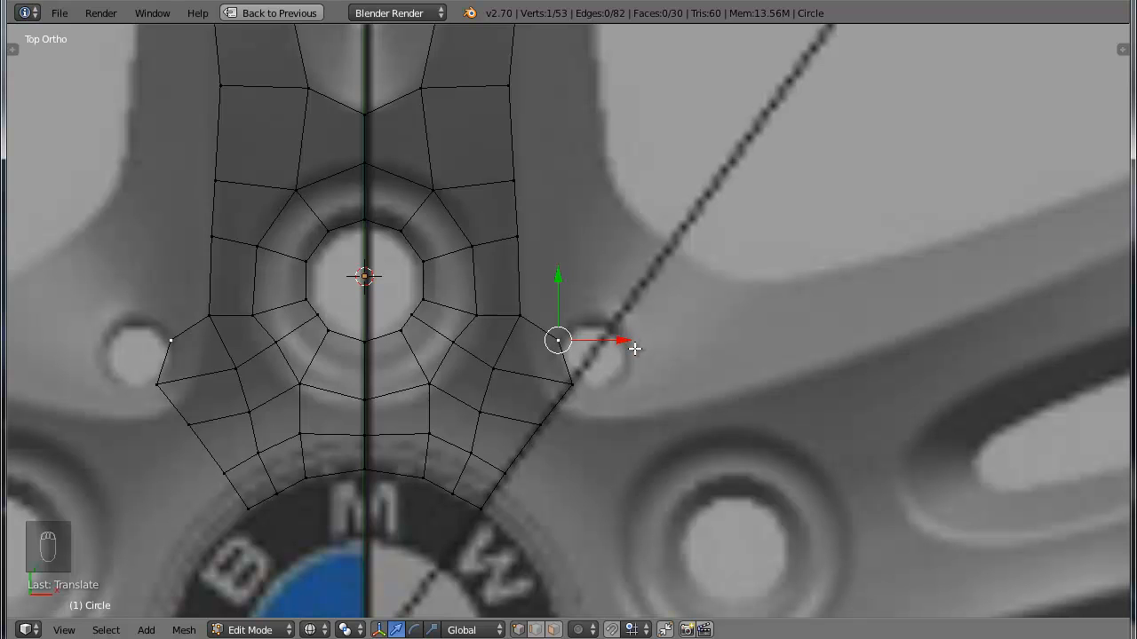
pyautogui.rightClick(496, 367)
pyautogui.press('g')
pyautogui.press('x')
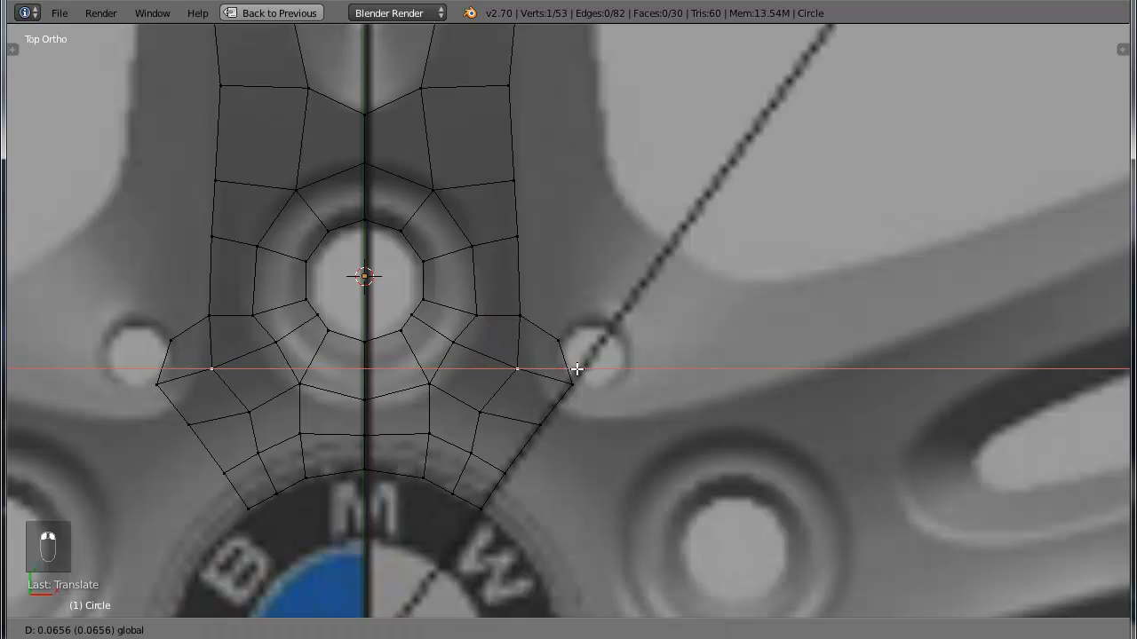
pyautogui.click(586, 371)
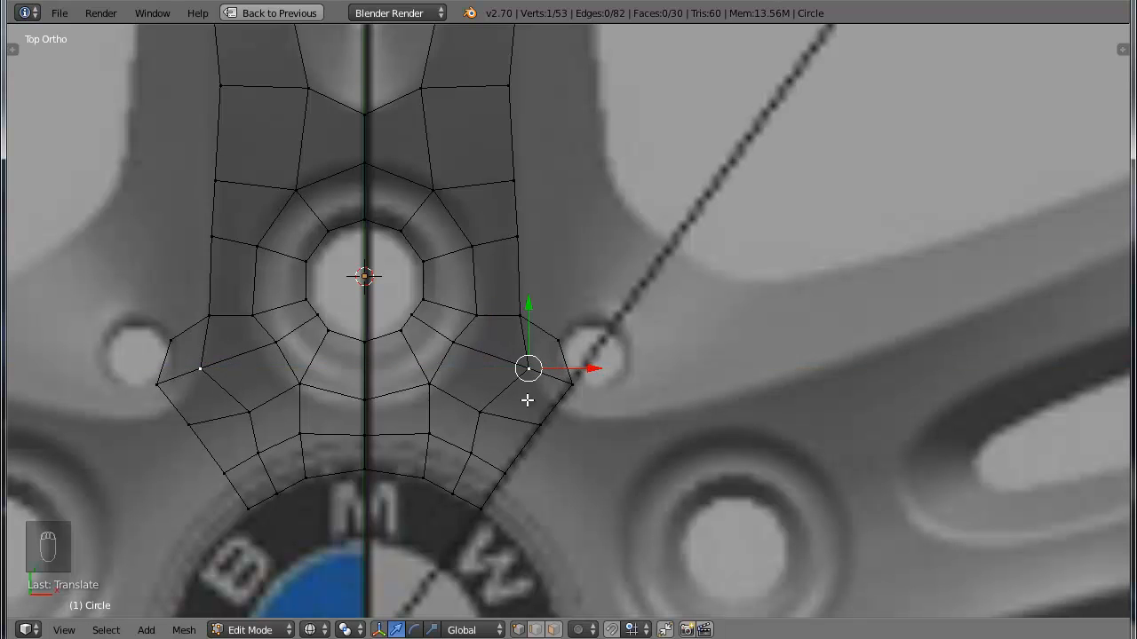
# Delete the four faces between the bolt-hole ring, the hub strip and the small hole
pyautogui.hotkey('ctrl', 'Tab')
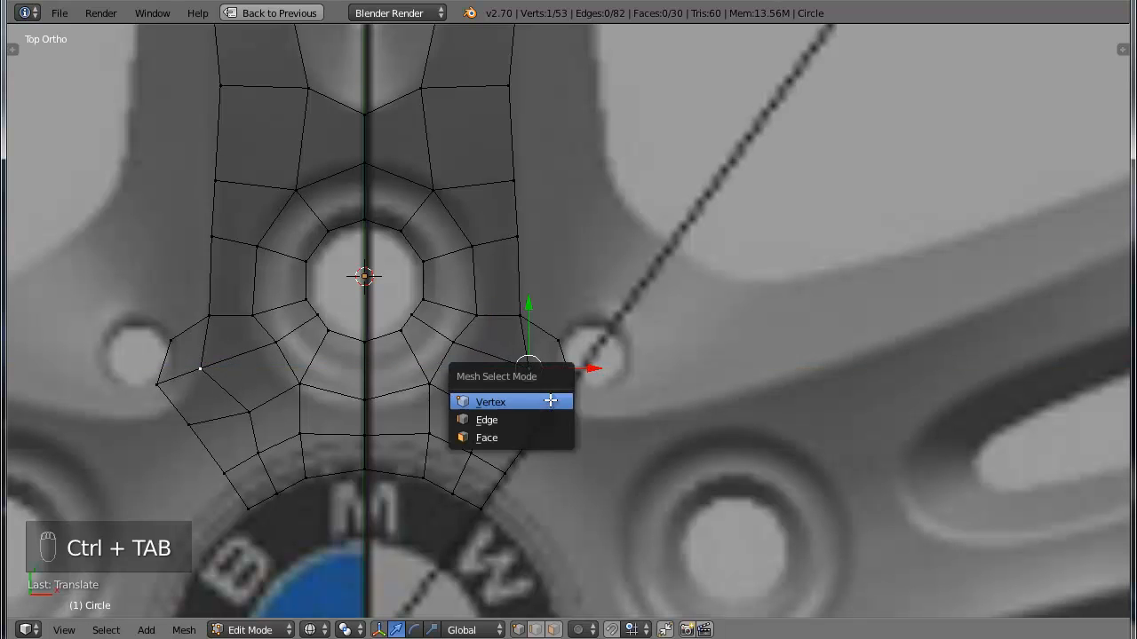
pyautogui.click(525, 436)
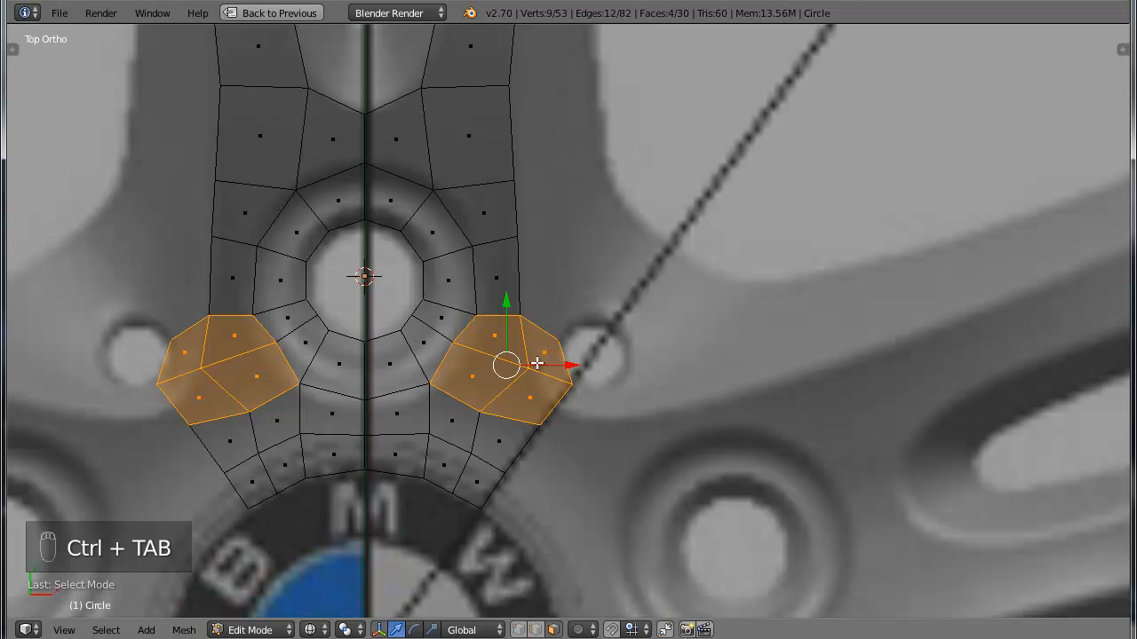
pyautogui.press('x')
pyautogui.click(517, 402)
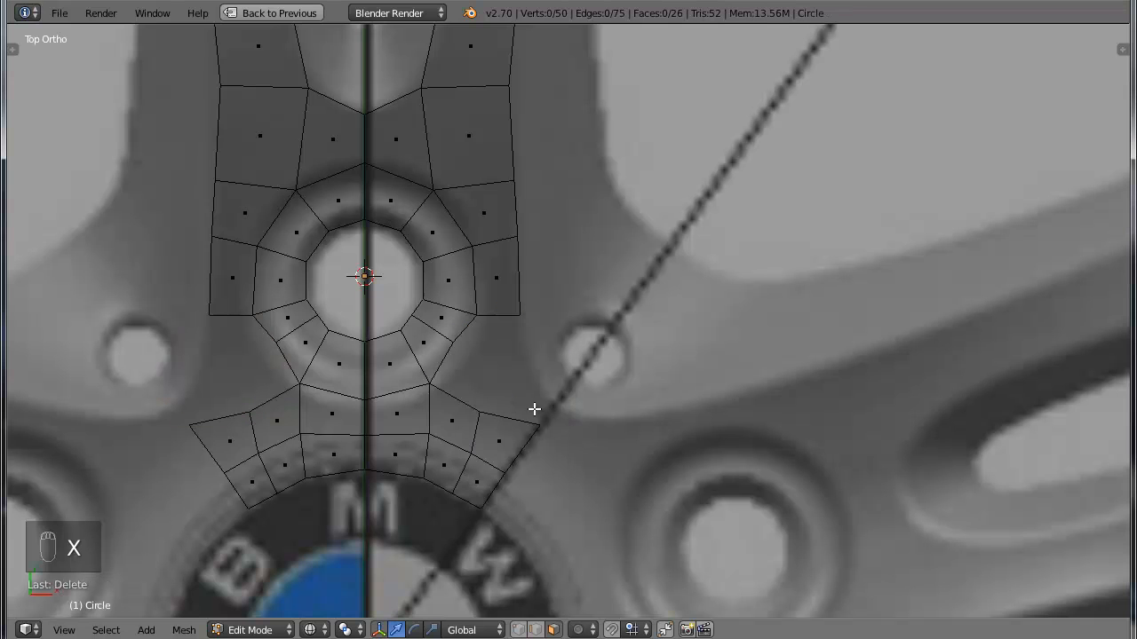
# Extrude the spoke's lower outer vertex three times along the spoke's curved edge down to the diagonal guide line
pyautogui.rightClick(518, 314)
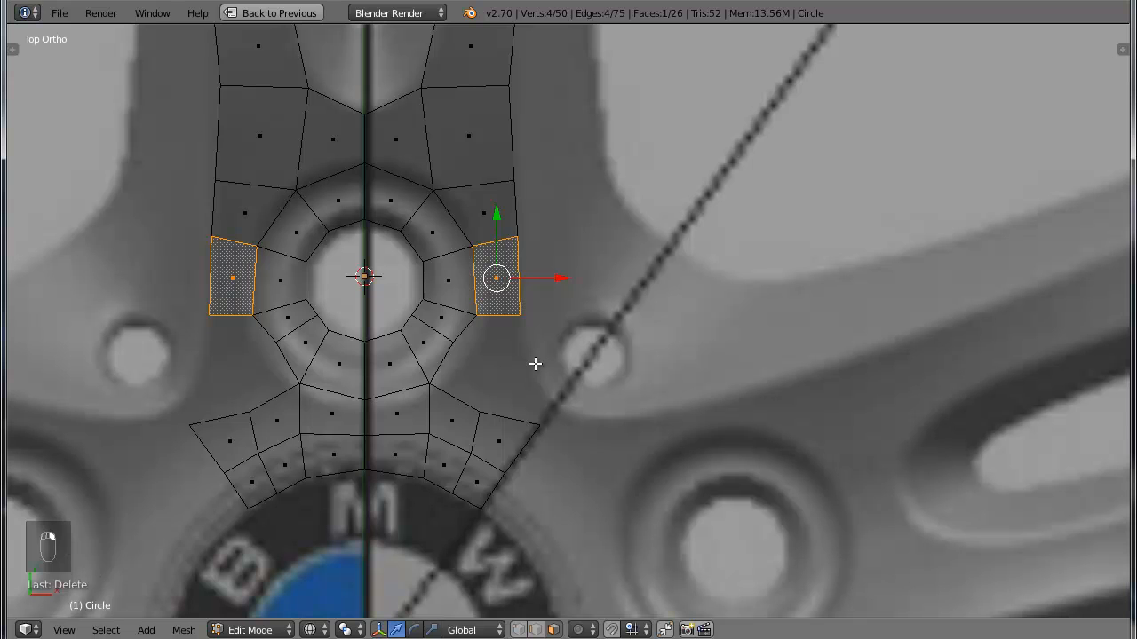
pyautogui.hotkey('ctrl', 'Tab')
pyautogui.click(513, 332)
pyautogui.rightClick(516, 315)
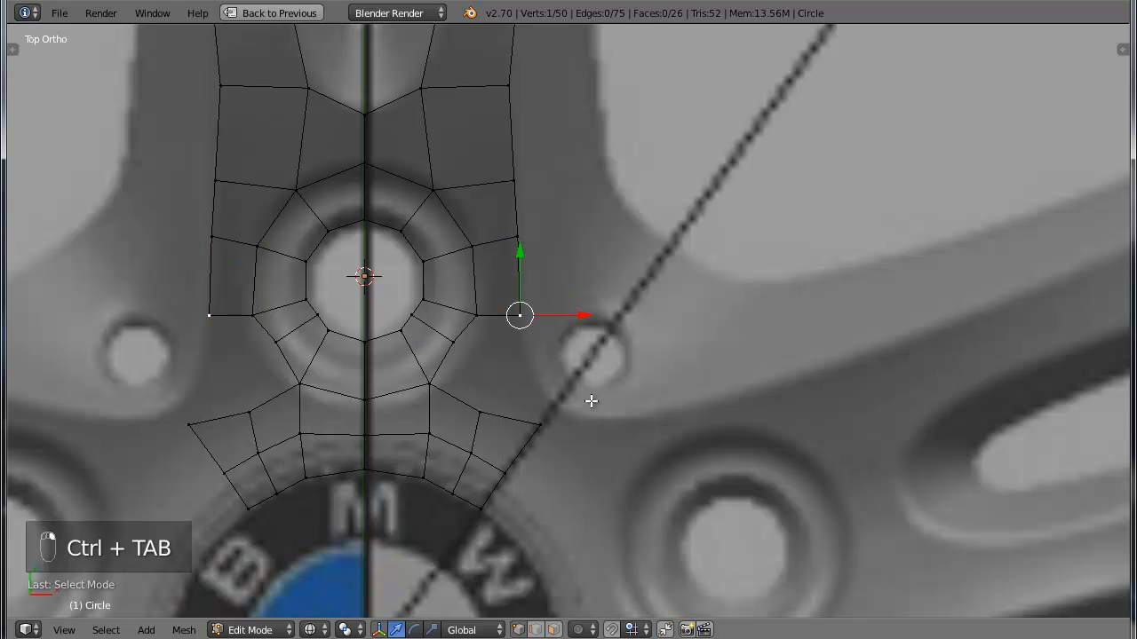
pyautogui.press('e')
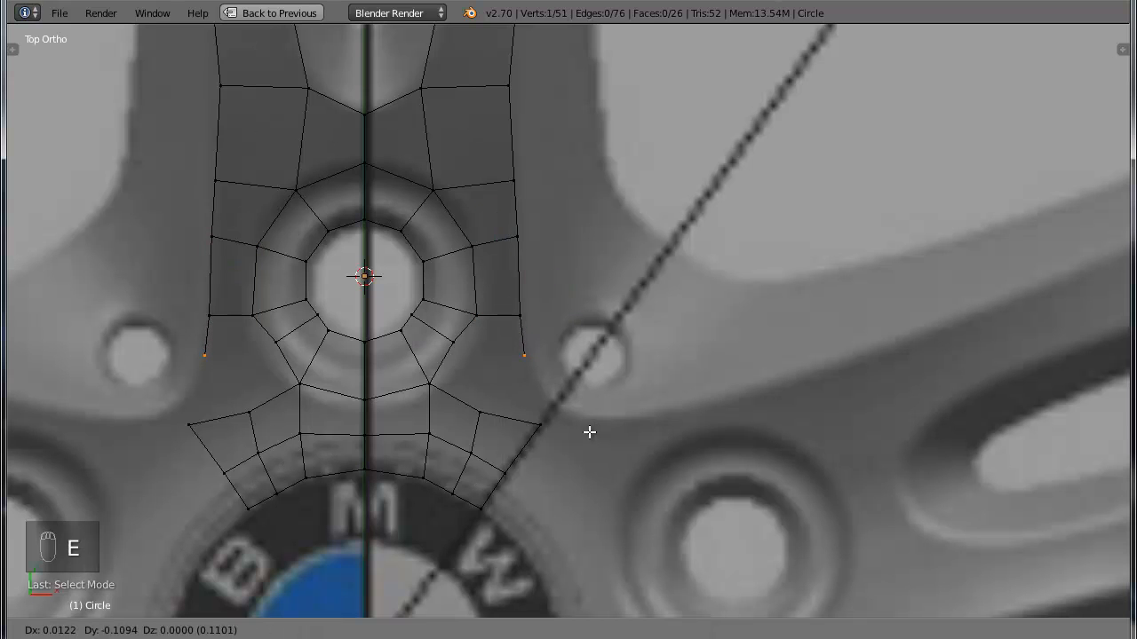
pyautogui.click(588, 426)
pyautogui.press('e')
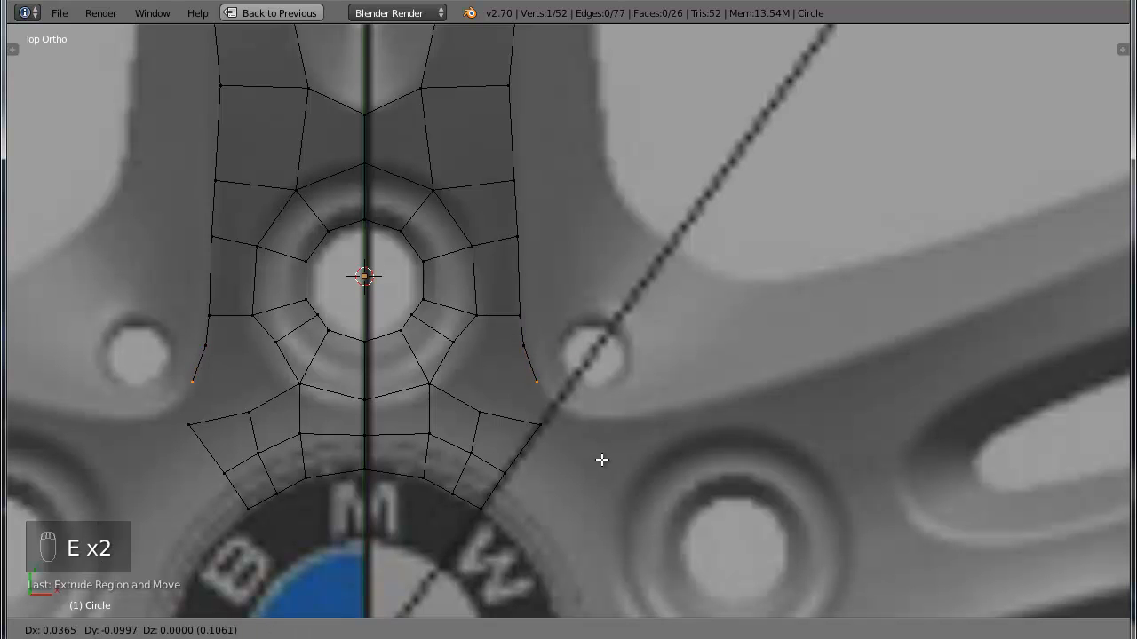
pyautogui.click(600, 456)
pyautogui.press('e')
pyautogui.click(618, 481)
# Fill a face between the last two vertices of the extruded edge chain and the hub strip's upper outer edge
pyautogui.rightClick(531, 391)
pyautogui.keyDown('shift'); pyautogui.rightClick(492, 421); pyautogui.keyUp('shift')
pyautogui.keyDown('shift'); pyautogui.rightClick(539, 421); pyautogui.keyUp('shift')
pyautogui.keyDown('shift'); pyautogui.rightClick(560, 406); pyautogui.keyUp('shift')
pyautogui.press('f')
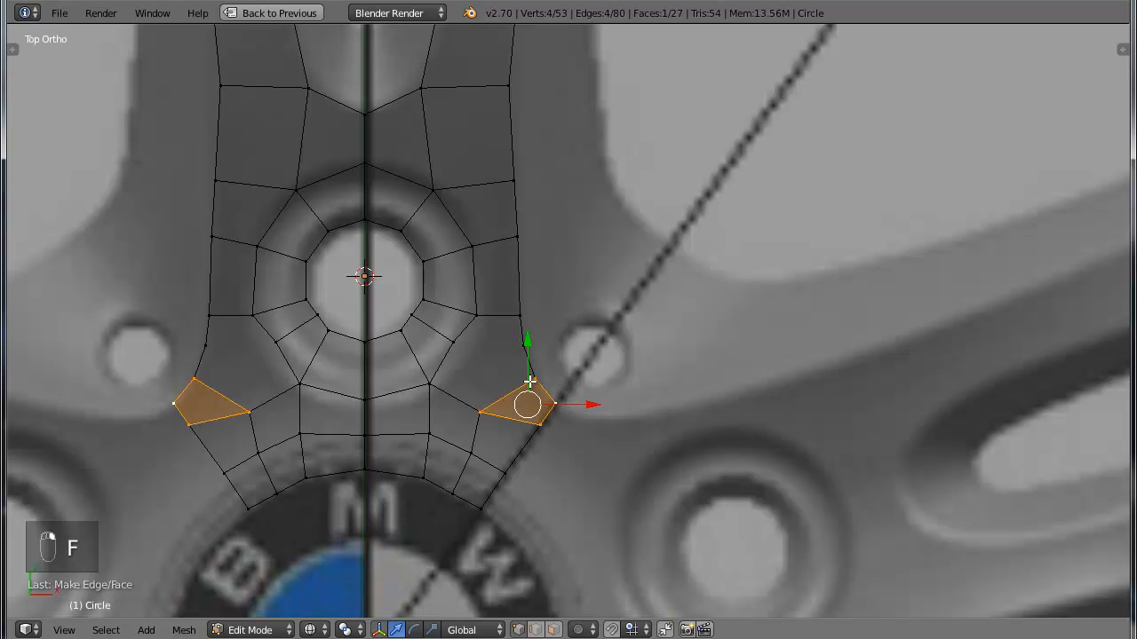
# Fill a face between the bolt-hole ring's lower outer edge and the first segment of the extruded edge chain
pyautogui.rightClick(530, 346)
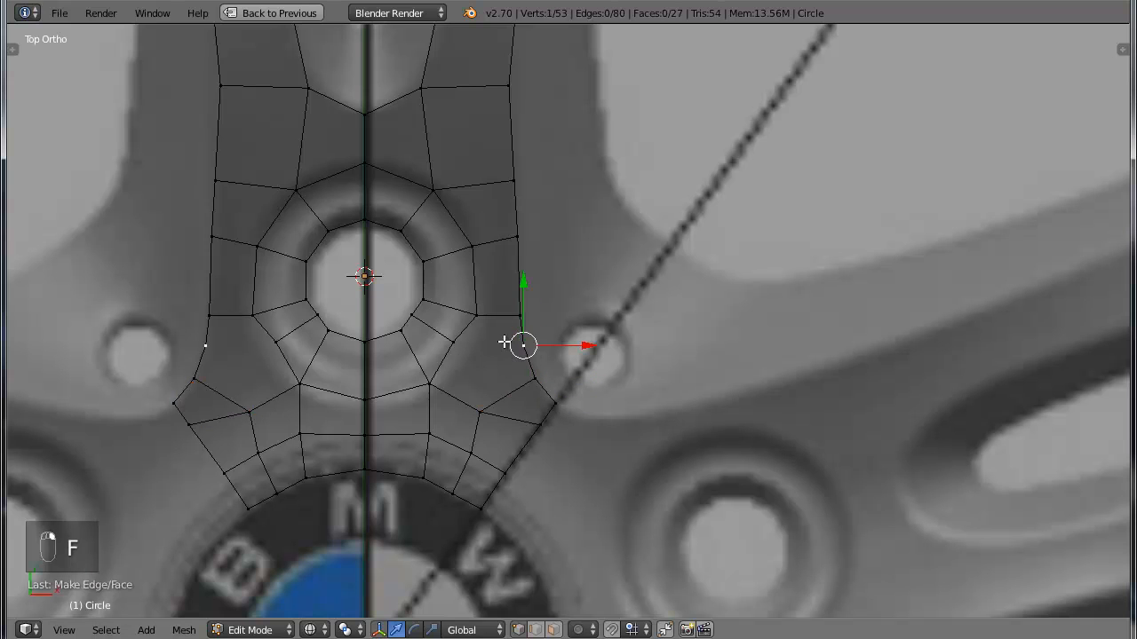
pyautogui.keyDown('shift'); pyautogui.rightClick(455, 346); pyautogui.keyUp('shift')
pyautogui.keyDown('shift'); pyautogui.rightClick(478, 316); pyautogui.keyUp('shift')
pyautogui.keyDown('shift'); pyautogui.rightClick(520, 316); pyautogui.keyUp('shift')
pyautogui.press('f')
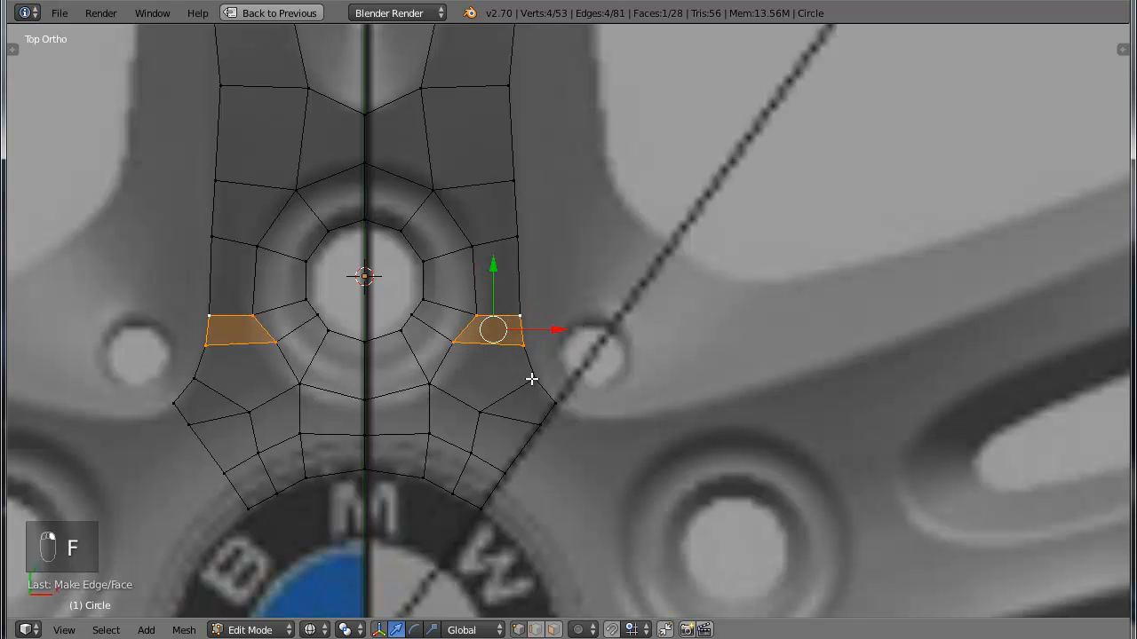
# Add a centred loop cut along the spoke's outer face strip and move its lower end vertex slightly outward in X
pyautogui.press('a')
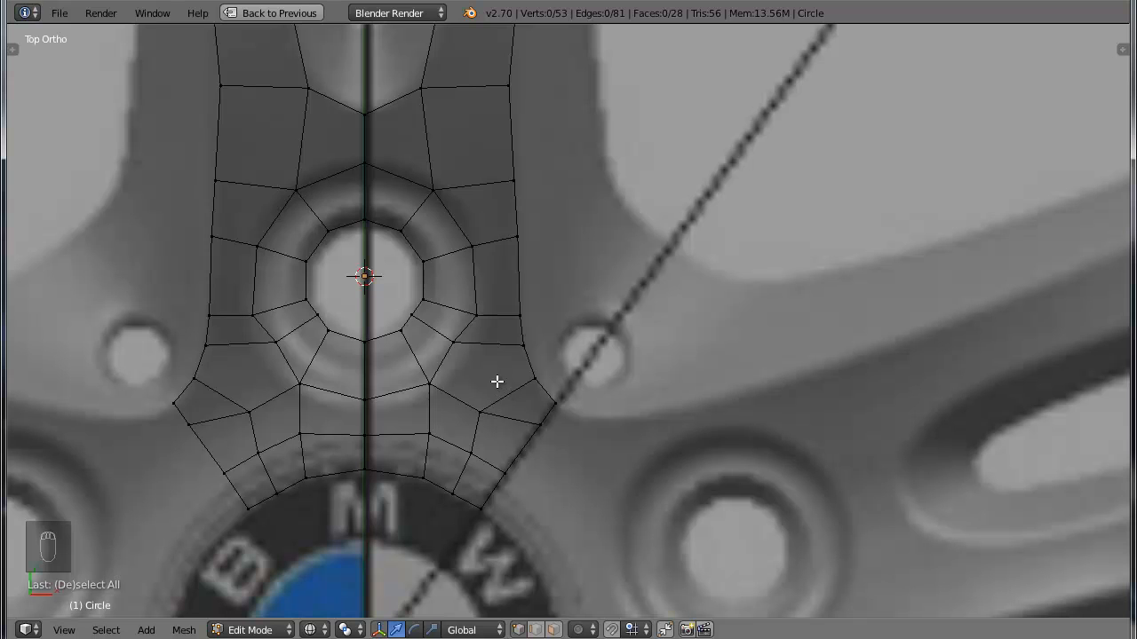
pyautogui.hotkey('ctrl', 'r')
pyautogui.click(502, 329)
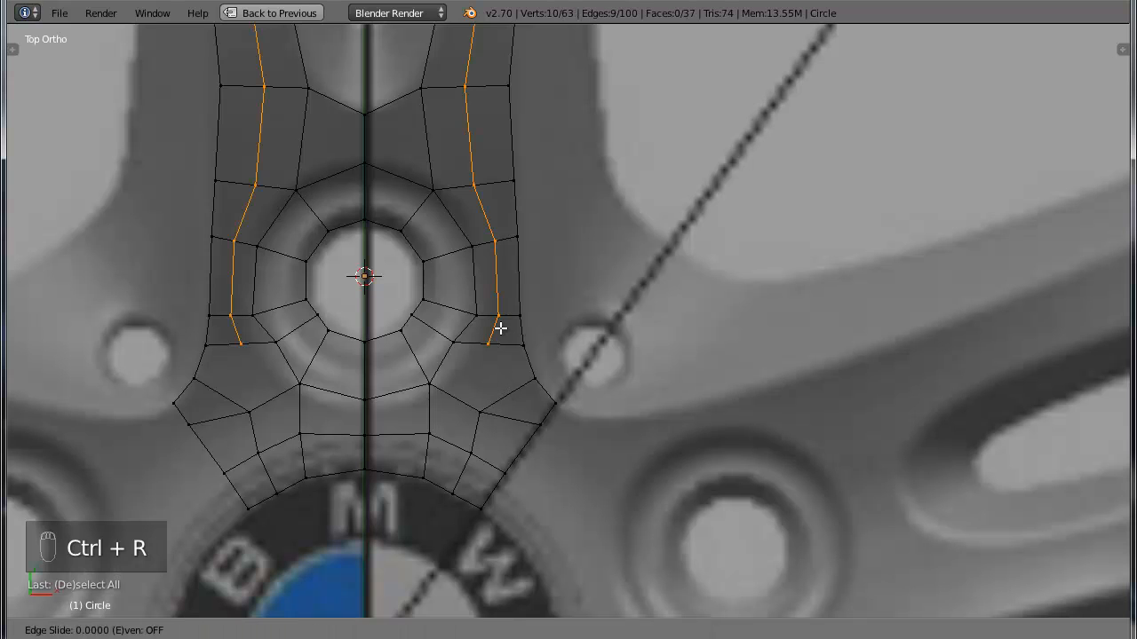
pyautogui.rightClick(501, 329)
pyautogui.rightClick(492, 344)
pyautogui.moveTo(528, 346); pyautogui.dragTo(539, 346)
# Fill the two remaining gaps between the loop cut's end vertex and the hub strip with four-sided faces
pyautogui.rightClick(477, 412)
pyautogui.keyDown('ctrl'); pyautogui.rightClick(465, 347); pyautogui.keyUp('ctrl')
pyautogui.keyDown('ctrl'); pyautogui.rightClick(504, 343); pyautogui.keyUp('ctrl')
pyautogui.press('f')
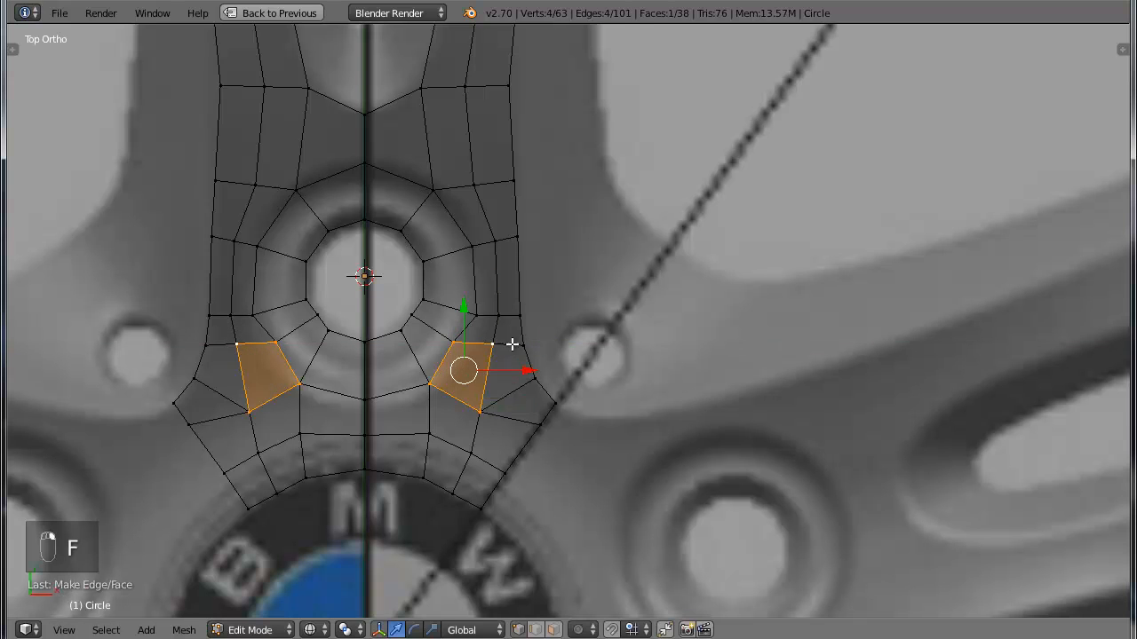
pyautogui.rightClick(522, 345)
pyautogui.keyDown('shift'); pyautogui.rightClick(531, 380); pyautogui.keyUp('shift')
pyautogui.keyDown('shift'); pyautogui.rightClick(485, 405); pyautogui.keyUp('shift')
pyautogui.keyDown('shift'); pyautogui.rightClick(491, 343); pyautogui.keyUp('shift')
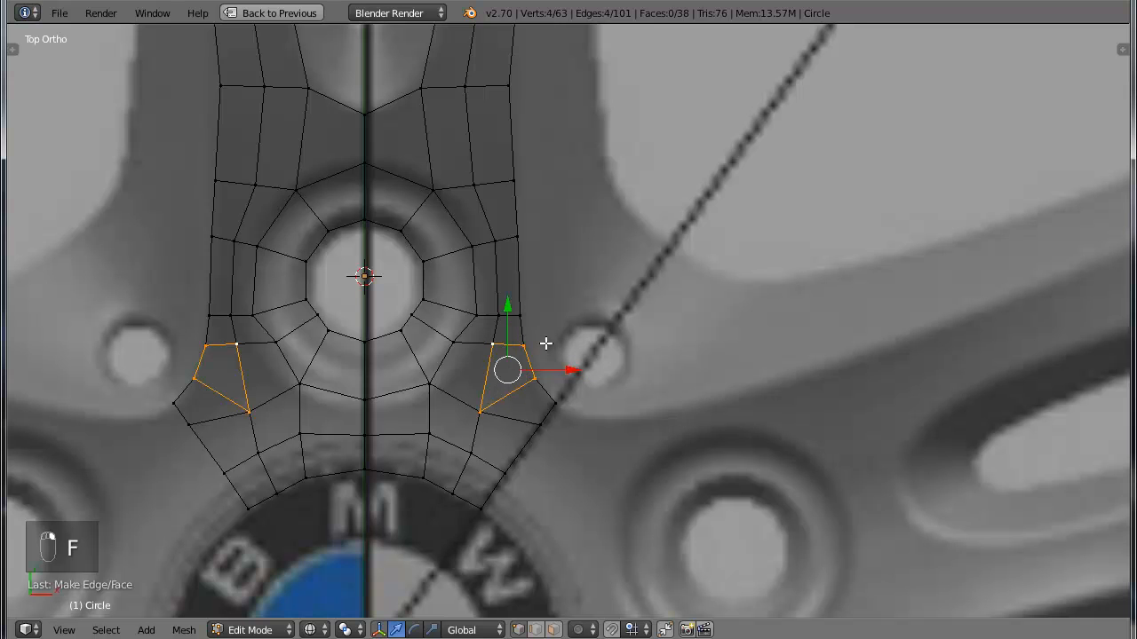
pyautogui.press('f')
# Move the bolt-hole ring's outer side vertex slightly inward in X and the ring vertex below it slightly outward
pyautogui.scroll(-6, 487, 338)
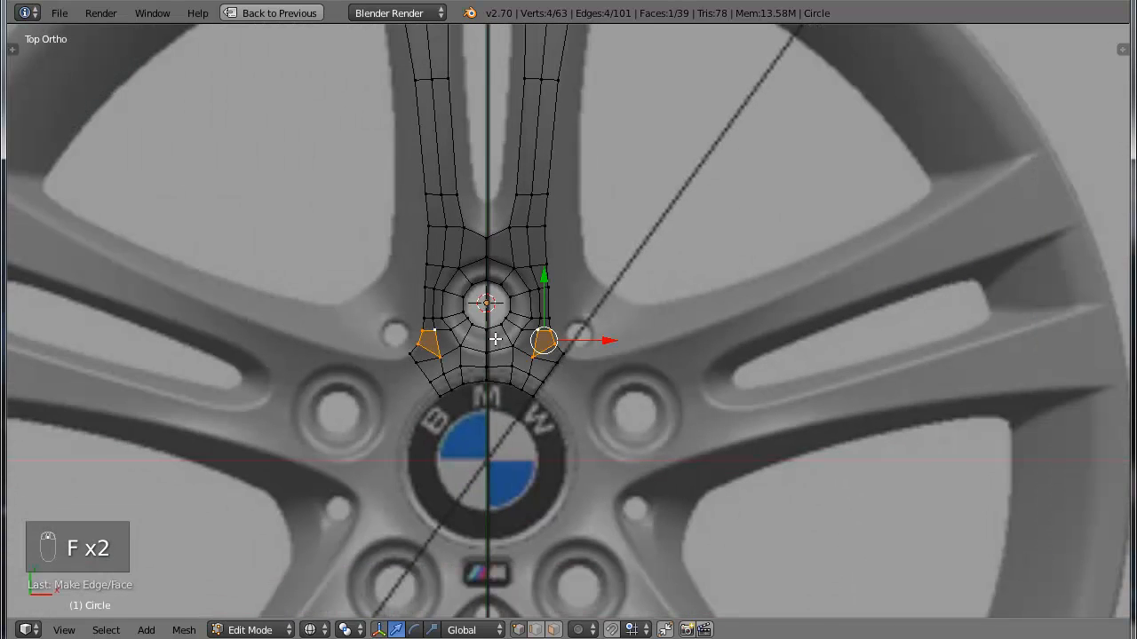
pyautogui.scroll(7, 495, 339)
pyautogui.rightClick(435, 316)
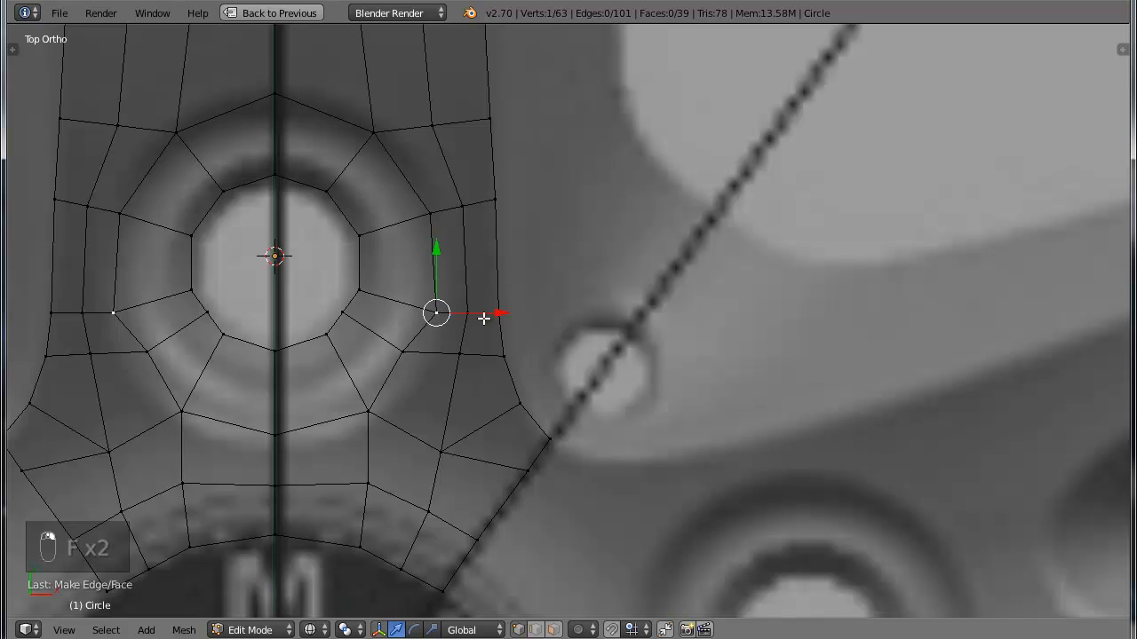
pyautogui.press('g')
pyautogui.press('x')
pyautogui.click(479, 315)
pyautogui.rightClick(402, 358)
pyautogui.press('g')
pyautogui.press('x')
pyautogui.click(465, 358)
# Raise the vertex at the top of the hub strip's loop in Y and pull the outermost guide-line vertex slightly inward in X
pyautogui.rightClick(446, 411)
pyautogui.press('g')
pyautogui.press('y')
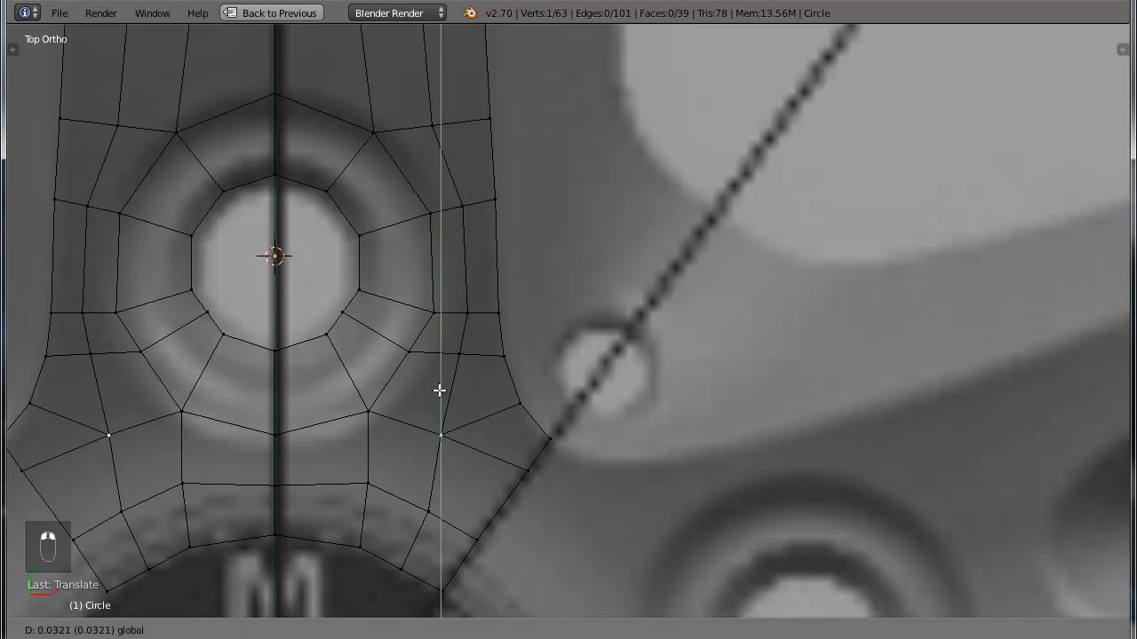
pyautogui.click(450, 386)
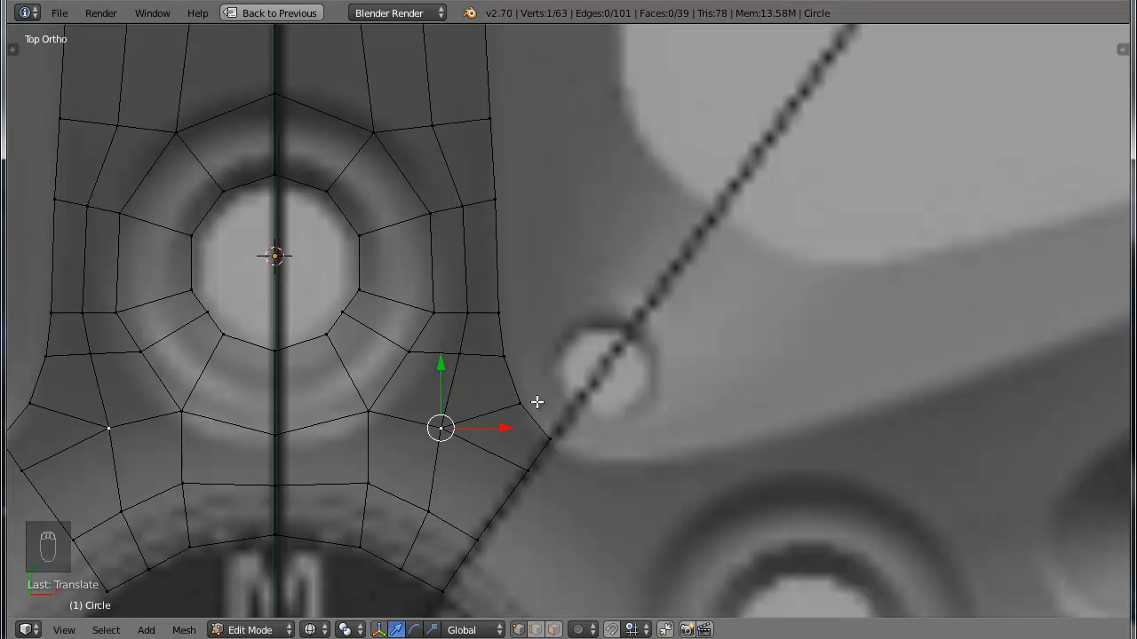
pyautogui.rightClick(551, 438)
pyautogui.moveTo(601, 442); pyautogui.dragTo(597, 442)
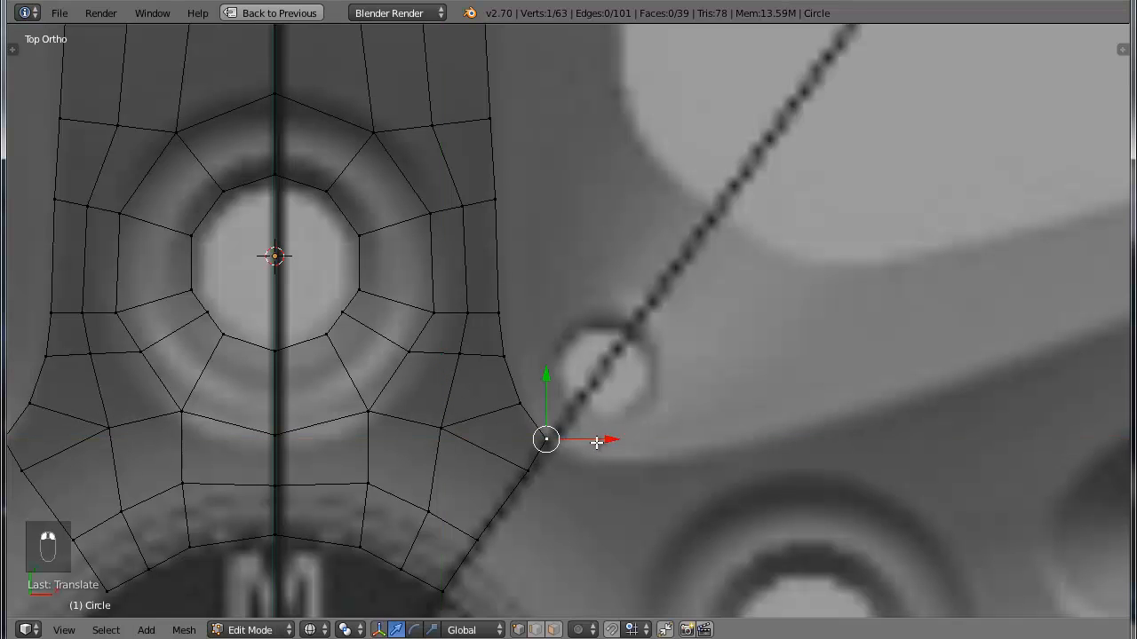
# Extrude the outer edge loop running along the rim and spoke sides and scale it inward to about 0.89
pyautogui.scroll(-7, 547, 429)
pyautogui.keyDown('shift'); pyautogui.moveTo(555, 303); pyautogui.dragTo(515, 514, button='middle'); pyautogui.keyUp('shift')
pyautogui.scroll(-3, 578, 292)
pyautogui.scroll(3, 594, 372)
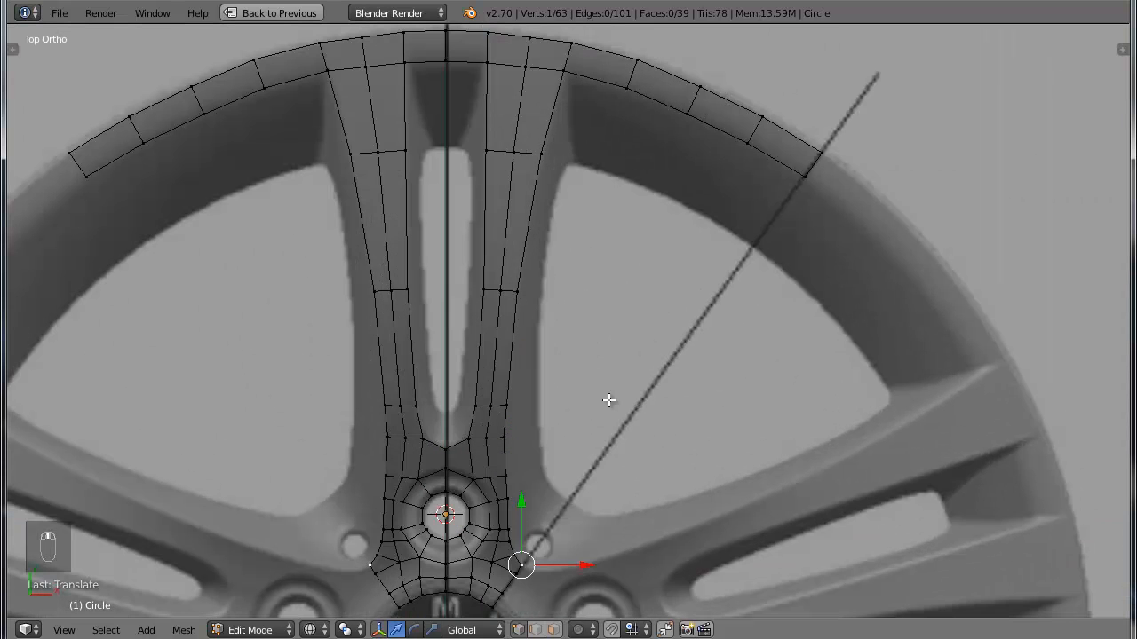
pyautogui.scroll(5, 609, 398)
pyautogui.scroll(-5, 560, 166)
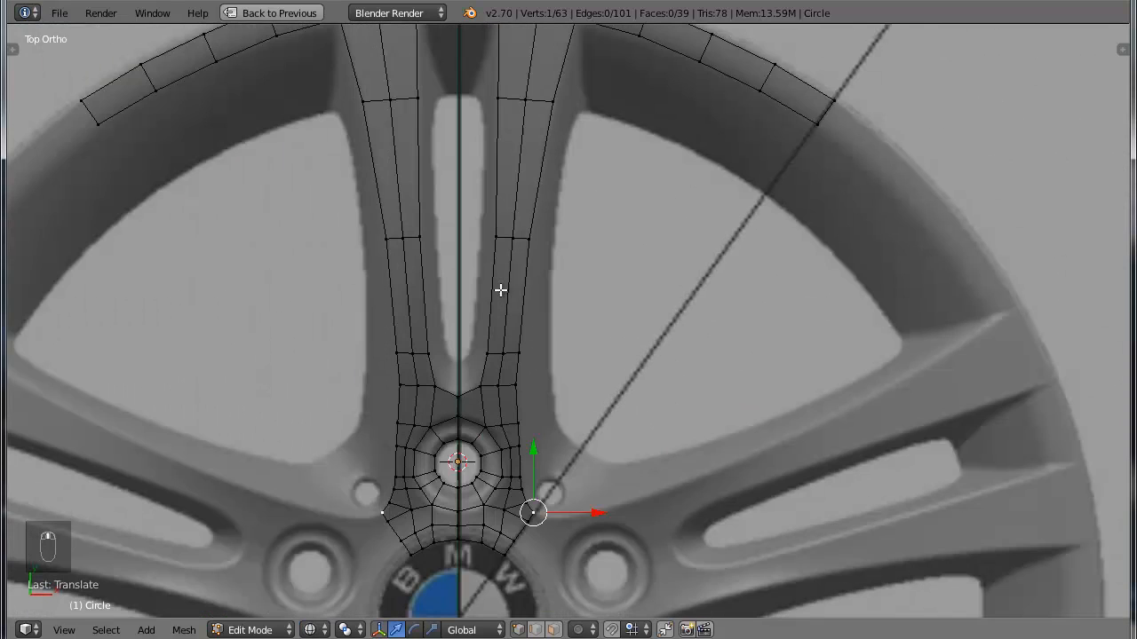
pyautogui.keyDown('alt'); pyautogui.rightClick(522, 293); pyautogui.keyUp('alt')
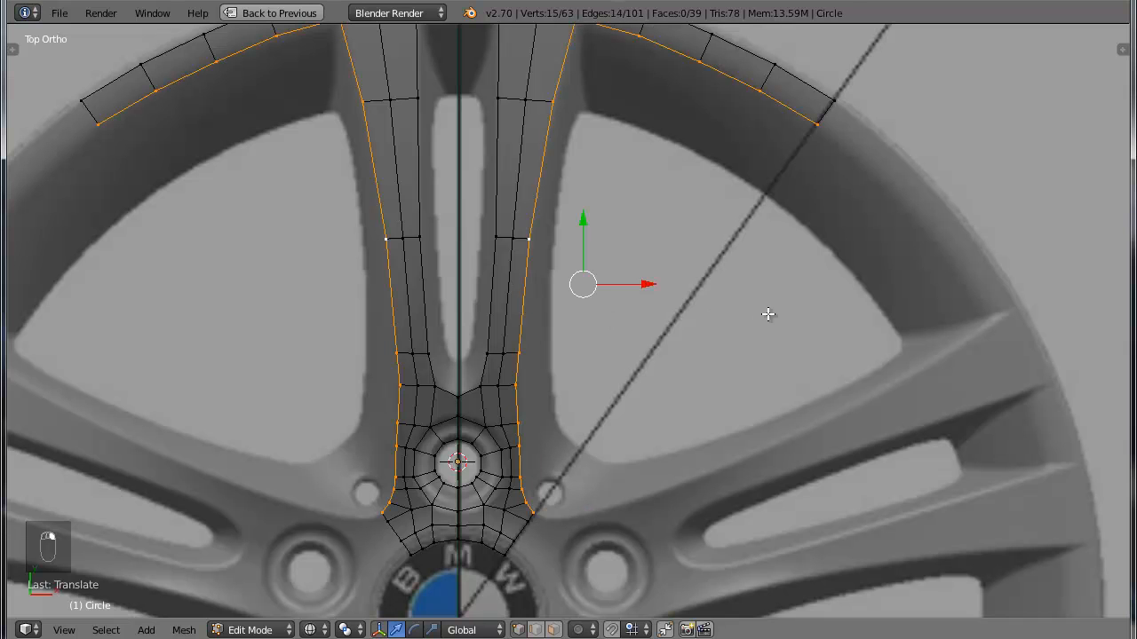
pyautogui.press('e')
pyautogui.press('s')
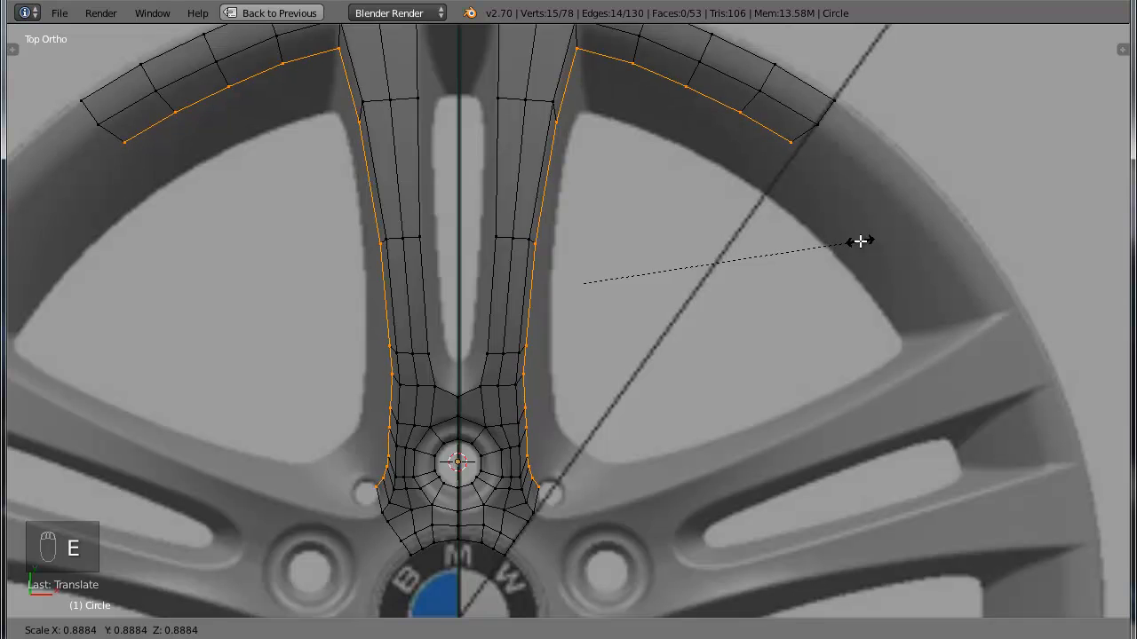
pyautogui.click(862, 240)
# Extrude the rim and spoke edge loop two more times, scaling each inward, the first of them to about 0.92
pyautogui.press('e')
pyautogui.press('s')
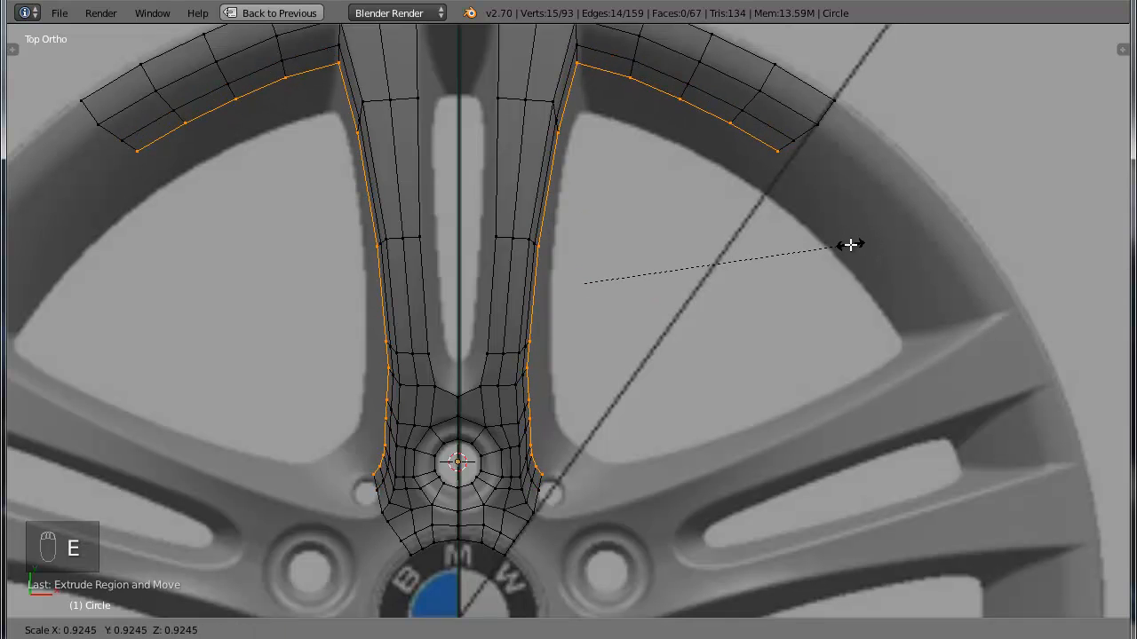
pyautogui.click(850, 244)
pyautogui.press('e')
pyautogui.press('s')
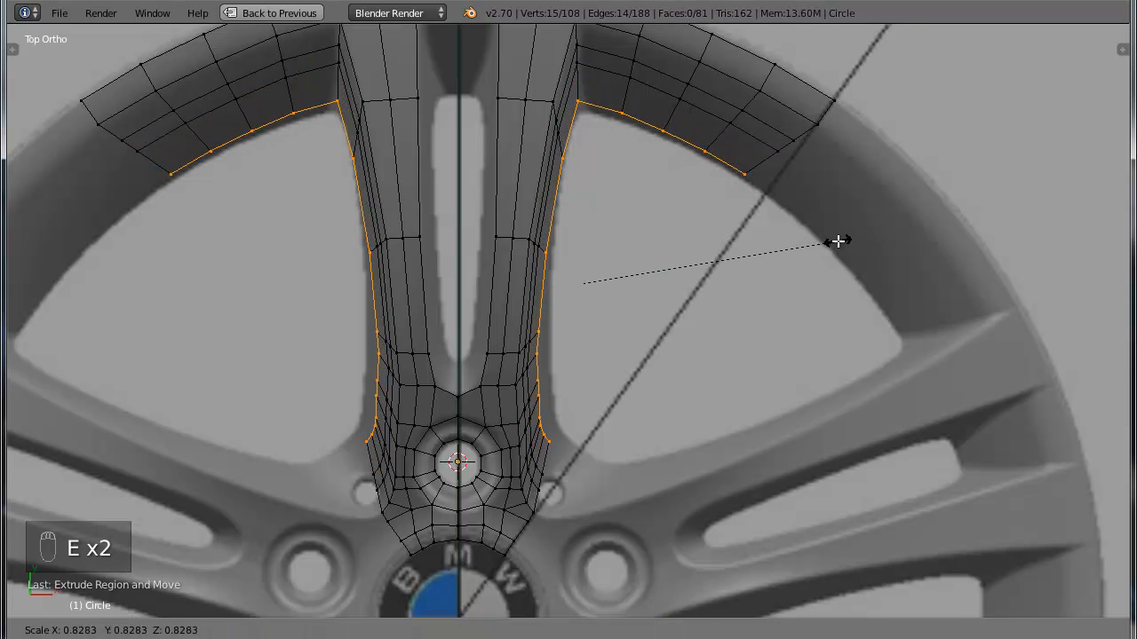
pyautogui.click(863, 236)
# Extrude the edge loop once more, scale it inward to the edge of the wheel opening, and deselect everything
pyautogui.press('e')
pyautogui.rightClick(862, 237)
pyautogui.press('s')
pyautogui.click(815, 246)
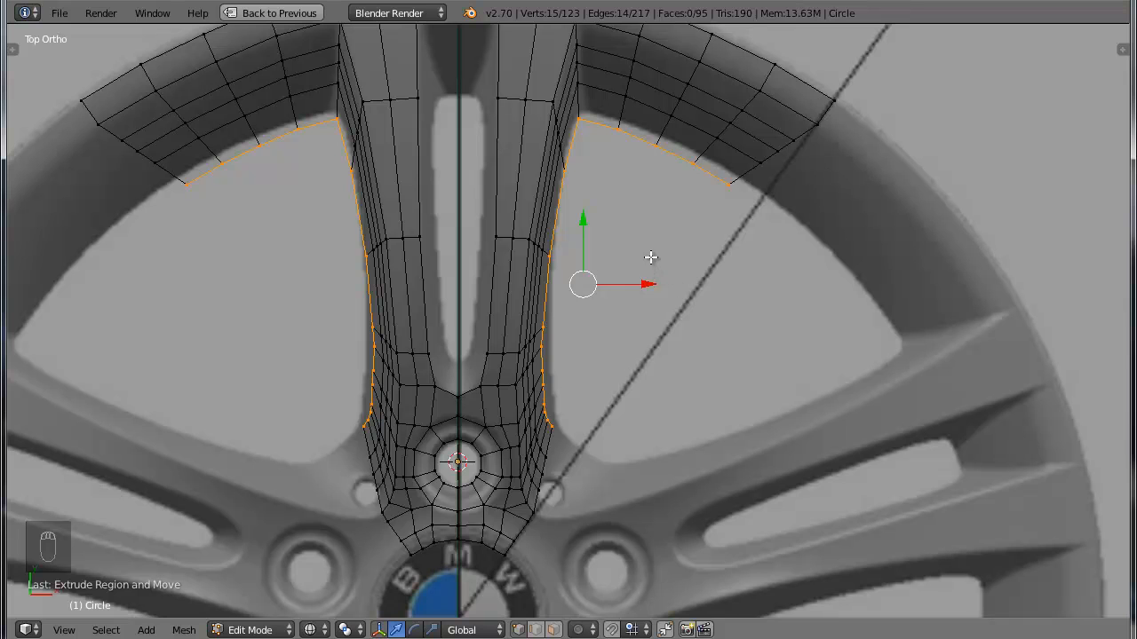
pyautogui.press('a')
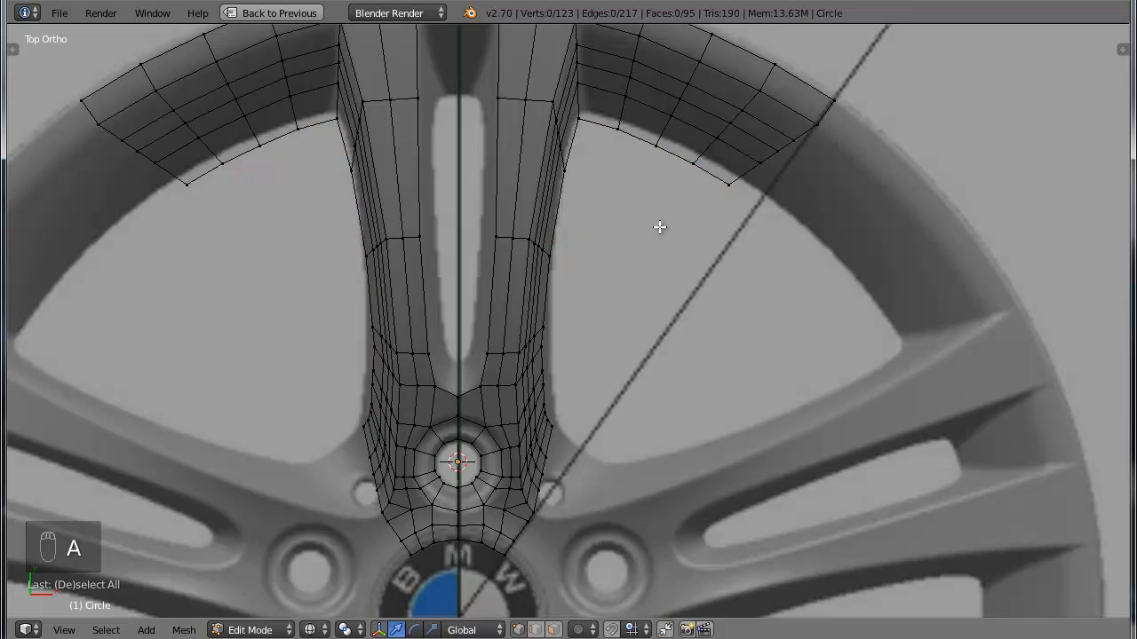
pyautogui.rightClick(663, 153)
pyautogui.press('a')
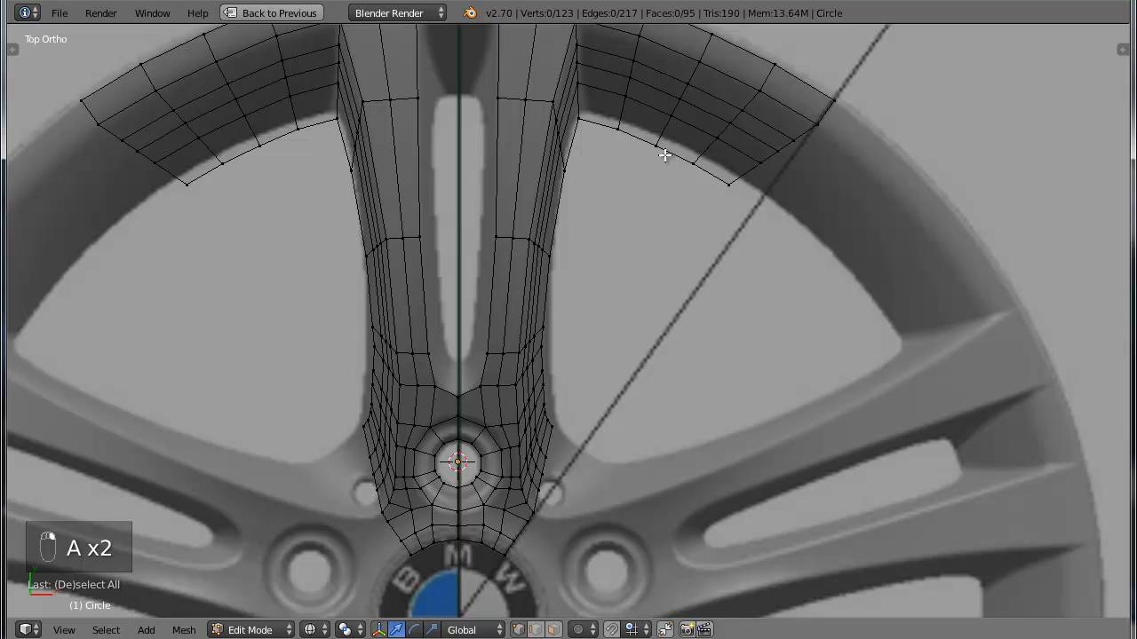
pyautogui.hotkey('shift', 'a')
pyautogui.press('Escape')
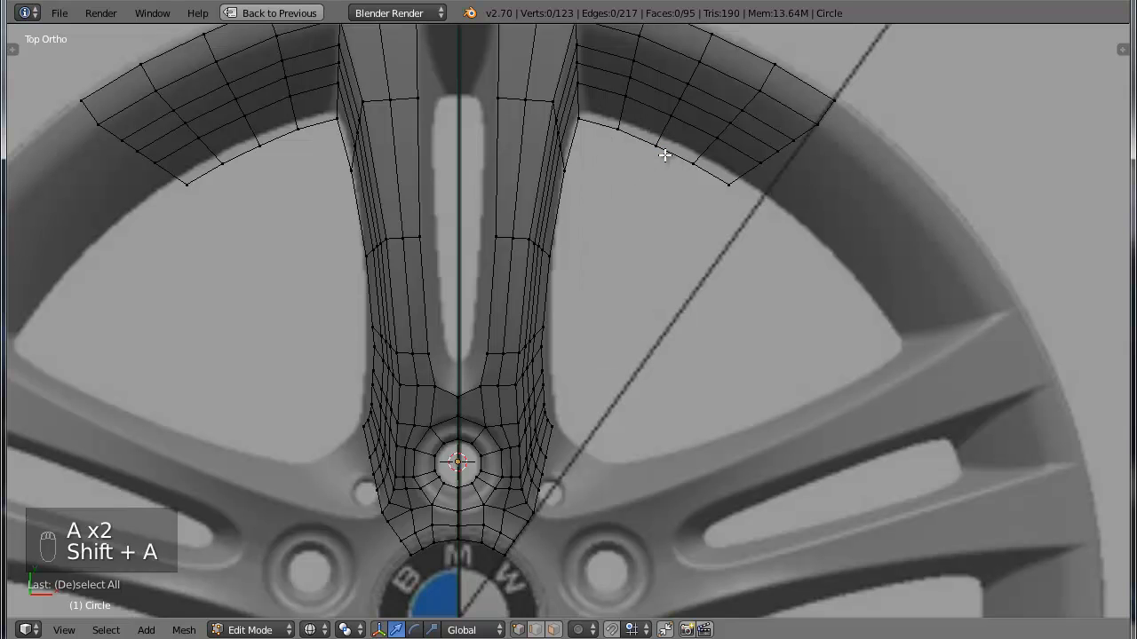
pyautogui.press('a')
pyautogui.press('a')
pyautogui.keyDown('alt'); pyautogui.rightClick(664, 147); pyautogui.keyUp('alt')
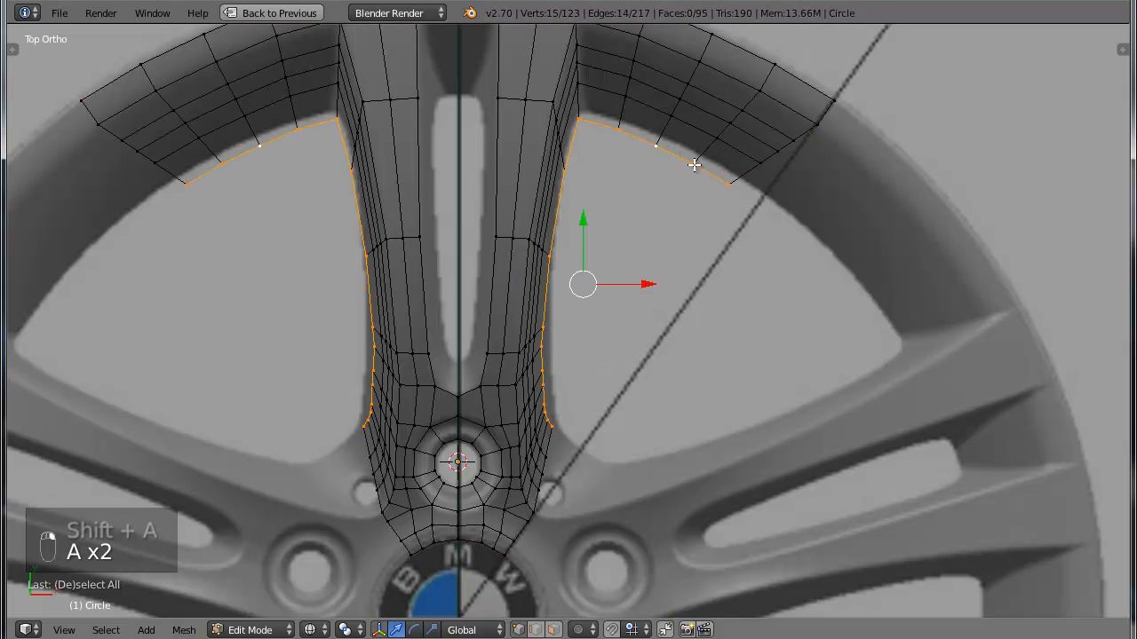
pyautogui.hotkey('shift', 'r')
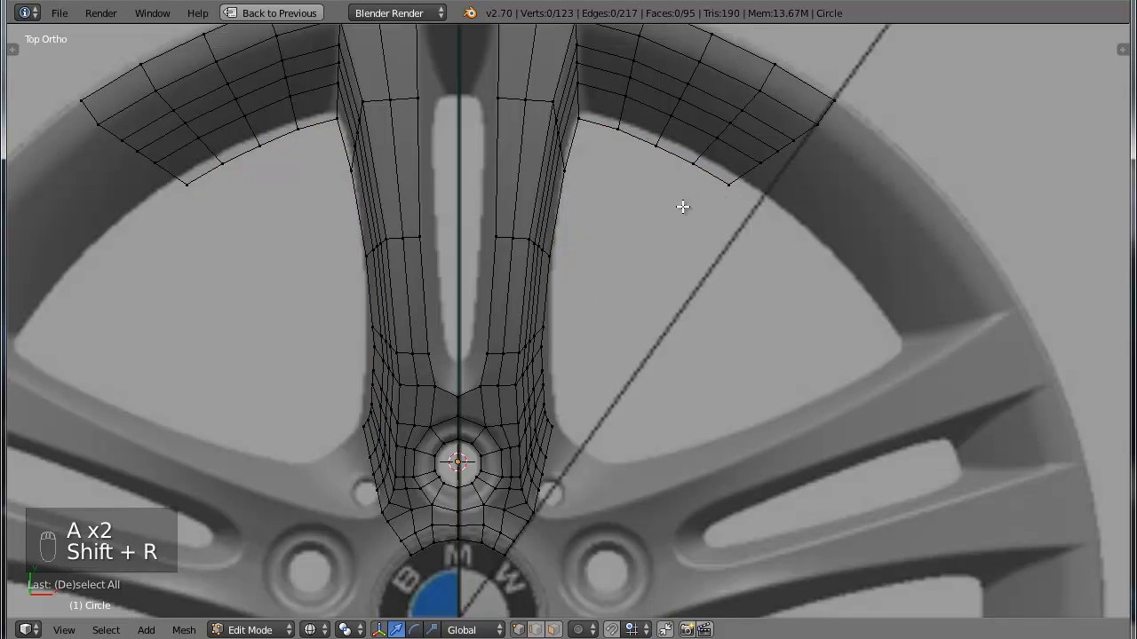
pyautogui.press('Escape')
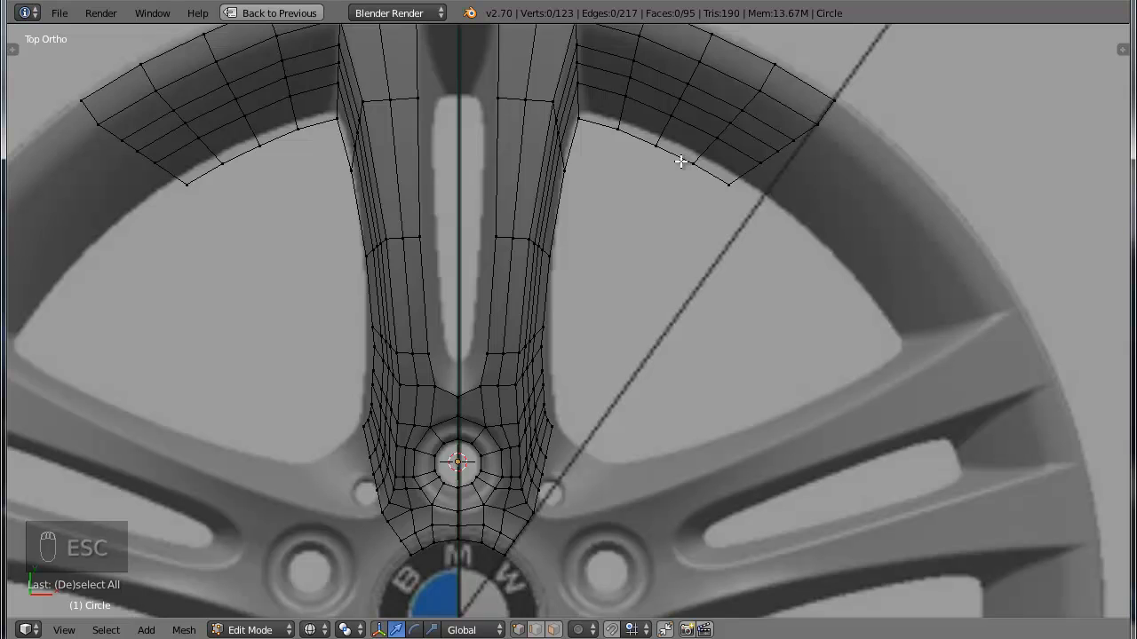
# Try a spin on the innermost edge loop of the rim and spoke, and undo it
pyautogui.press('a')
pyautogui.press('a')
pyautogui.keyDown('alt'); pyautogui.click(675, 157); pyautogui.keyUp('alt')
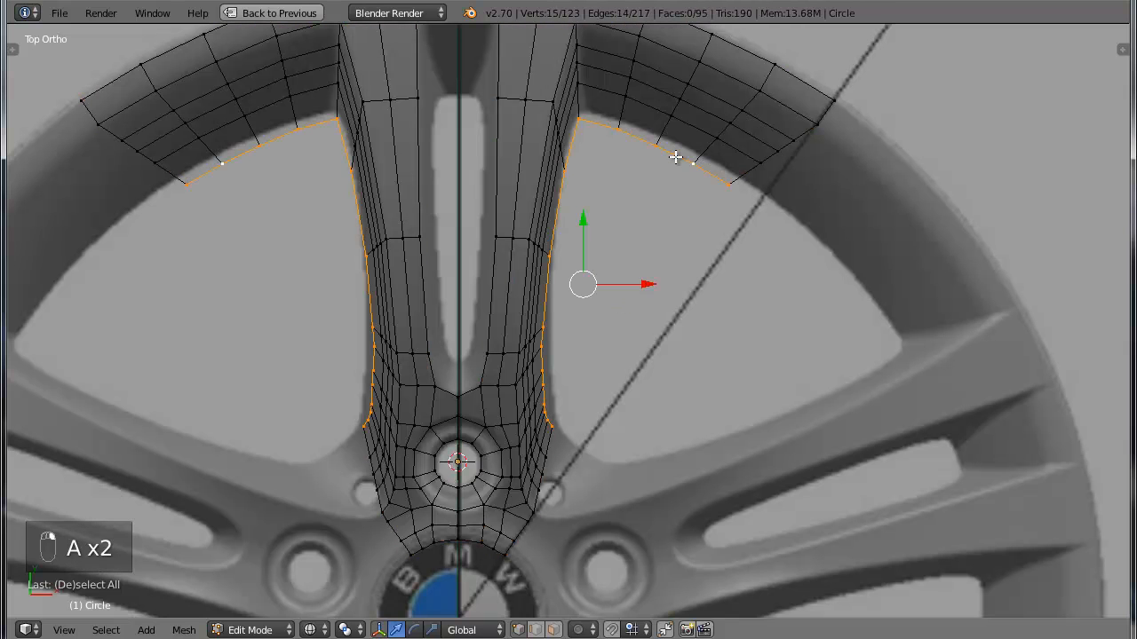
pyautogui.hotkey('alt', 'r')
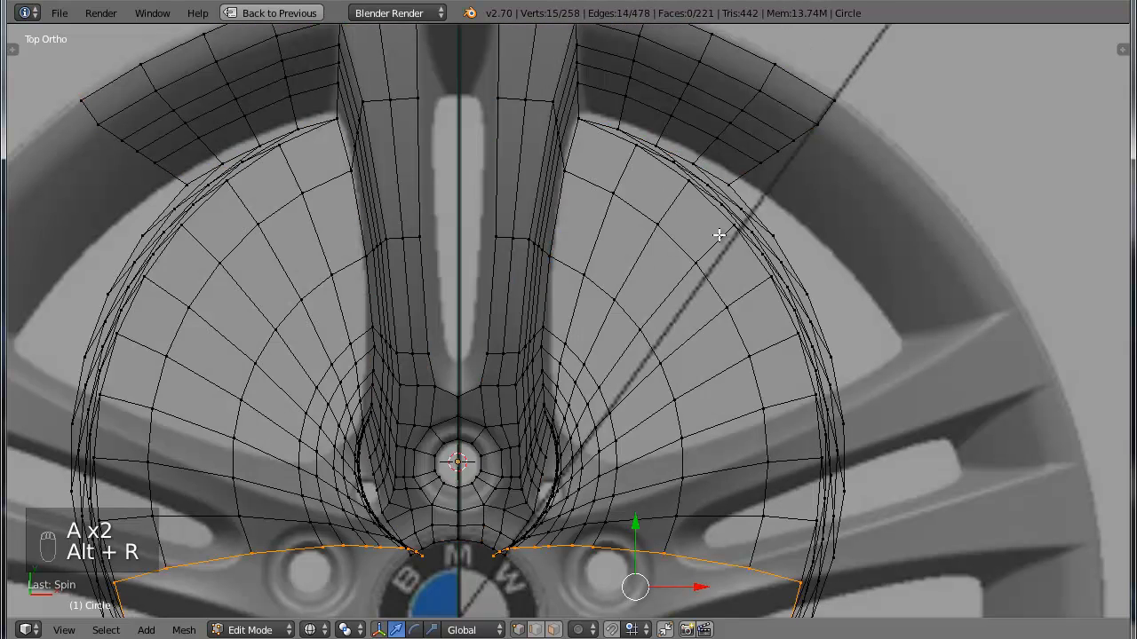
pyautogui.press('Escape')
pyautogui.hotkey('ctrl', 'z')
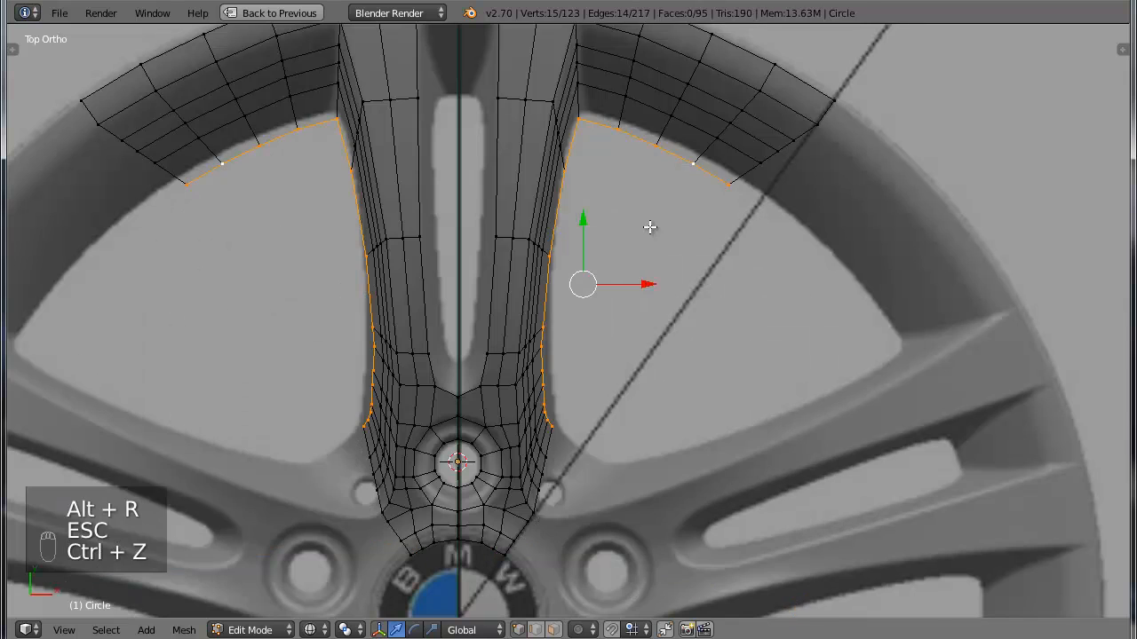
pyautogui.scroll(-2, 650, 227)
pyautogui.scroll(3, 654, 222)
pyautogui.click(652, 275)
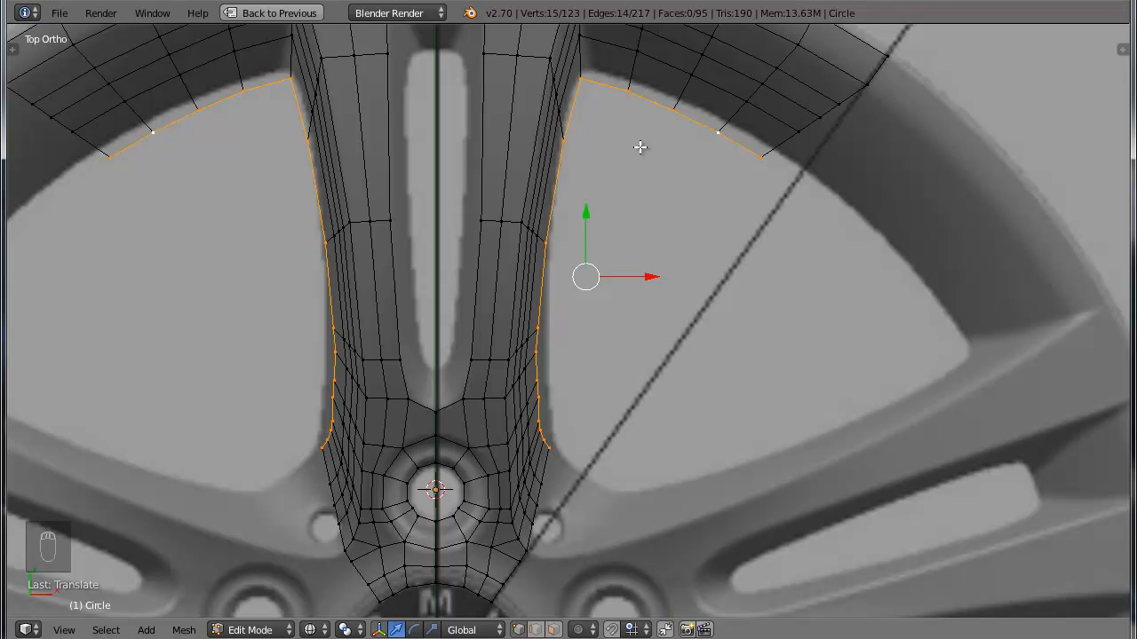
pyautogui.hotkey('shift', 'r')
pyautogui.press('Escape')
# Move the rim-side end vertices of the first two extruded rows outward in X to the diagonal guide line
pyautogui.rightClick(721, 134)
pyautogui.rightClick(763, 156)
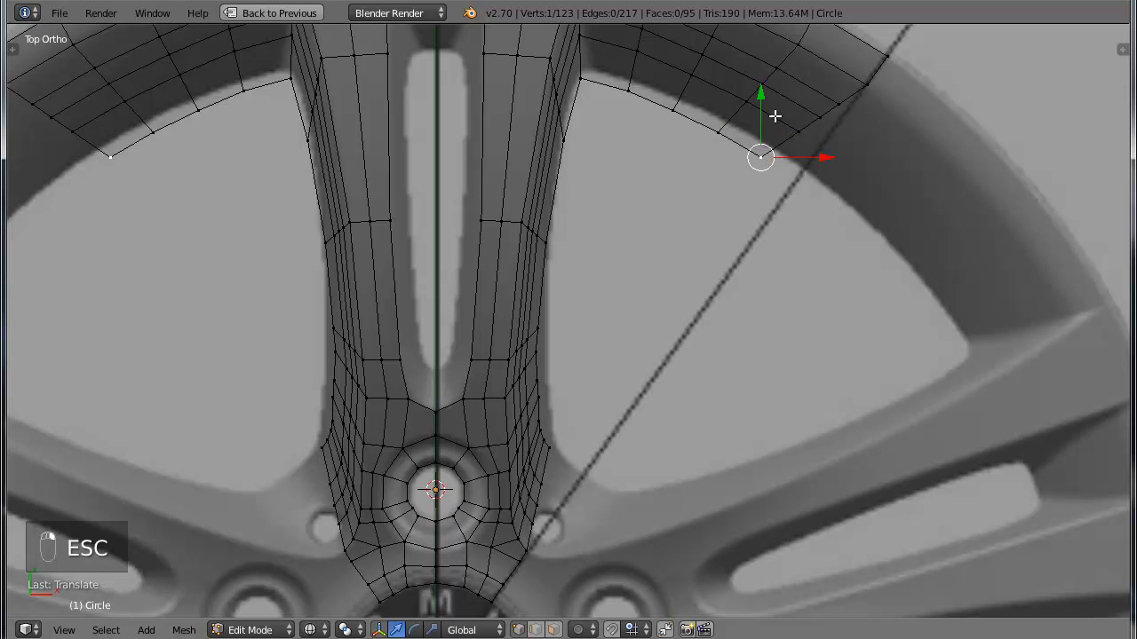
pyautogui.rightClick(841, 106)
pyautogui.moveTo(901, 106); pyautogui.dragTo(879, 115)
pyautogui.rightClick(817, 117)
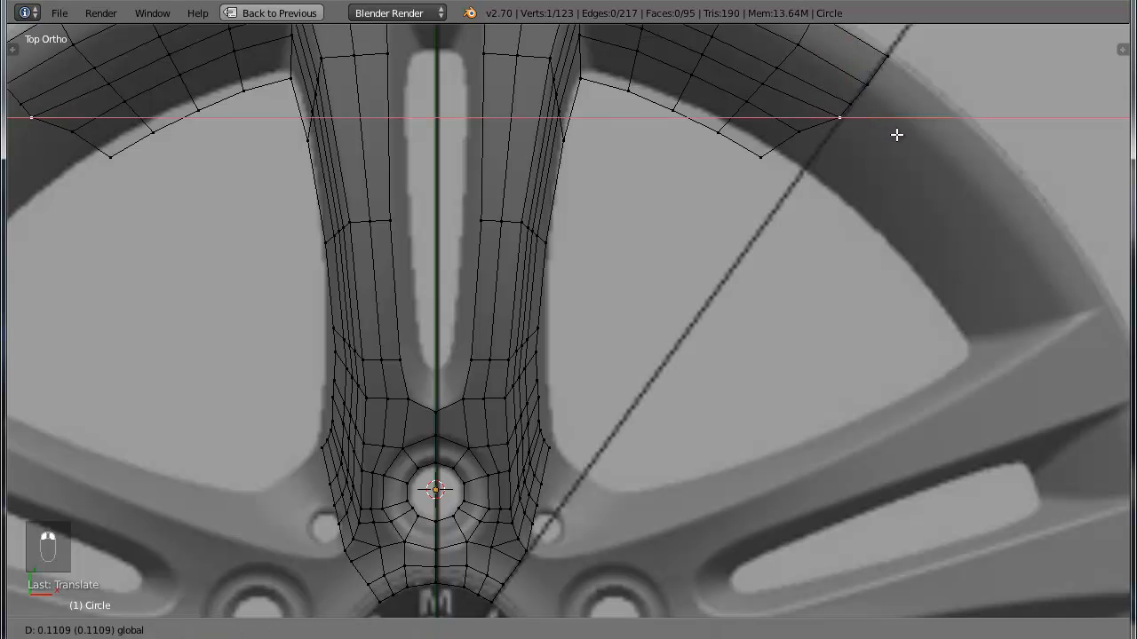
pyautogui.moveTo(897, 135); pyautogui.dragTo(895, 135)
# Move the third and fourth rows' rim-side end vertices onto the diagonal guide line and fine-tune the second row's end vertex
pyautogui.rightClick(799, 133)
pyautogui.press('g')
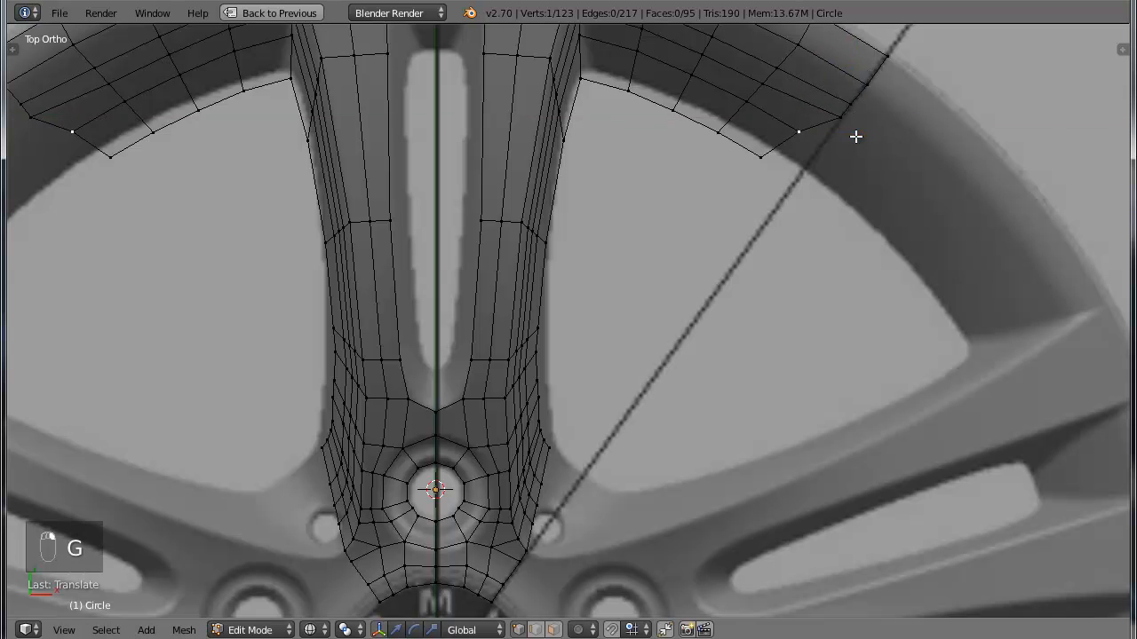
pyautogui.click(876, 144)
pyautogui.rightClick(844, 116)
pyautogui.press('g')
pyautogui.click(848, 111)
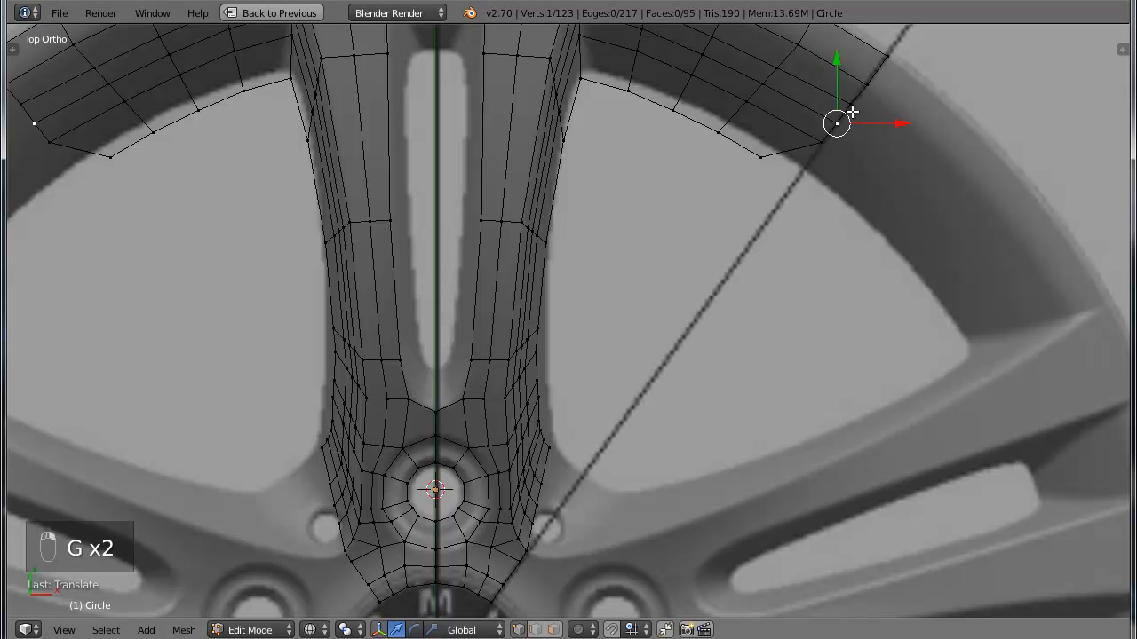
pyautogui.press('g')
pyautogui.click(849, 108)
pyautogui.rightClick(767, 164)
pyautogui.press('g')
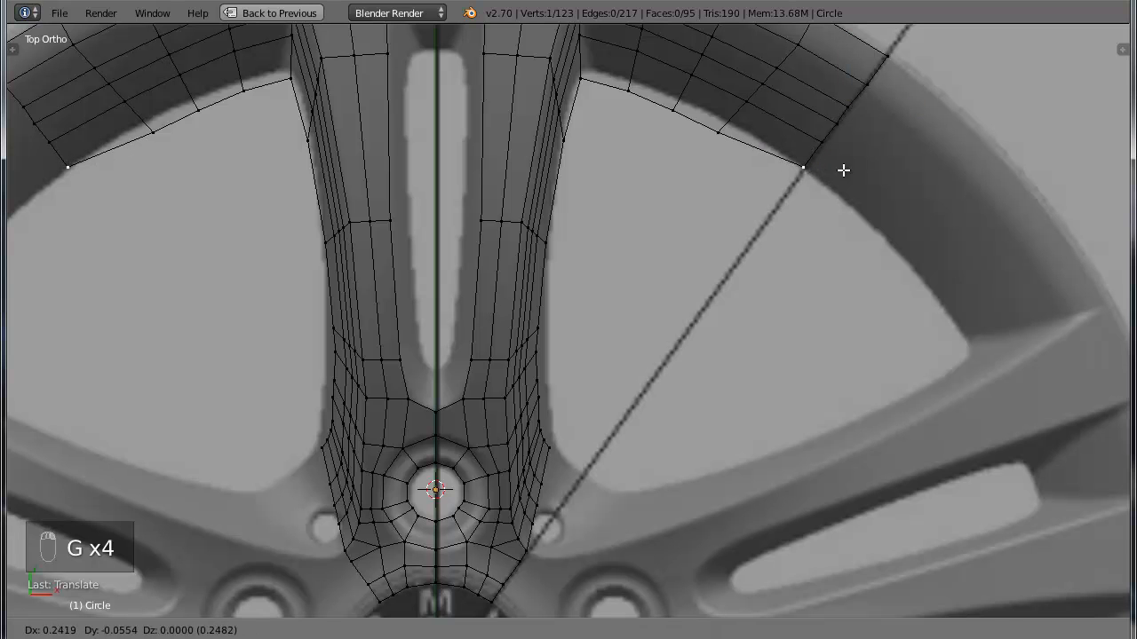
pyautogui.click(844, 168)
# Reposition the rim vertices one column before the guide line, setting the innermost on the opening's edge and spacing the rows above it
pyautogui.rightClick(734, 138)
pyautogui.press('g')
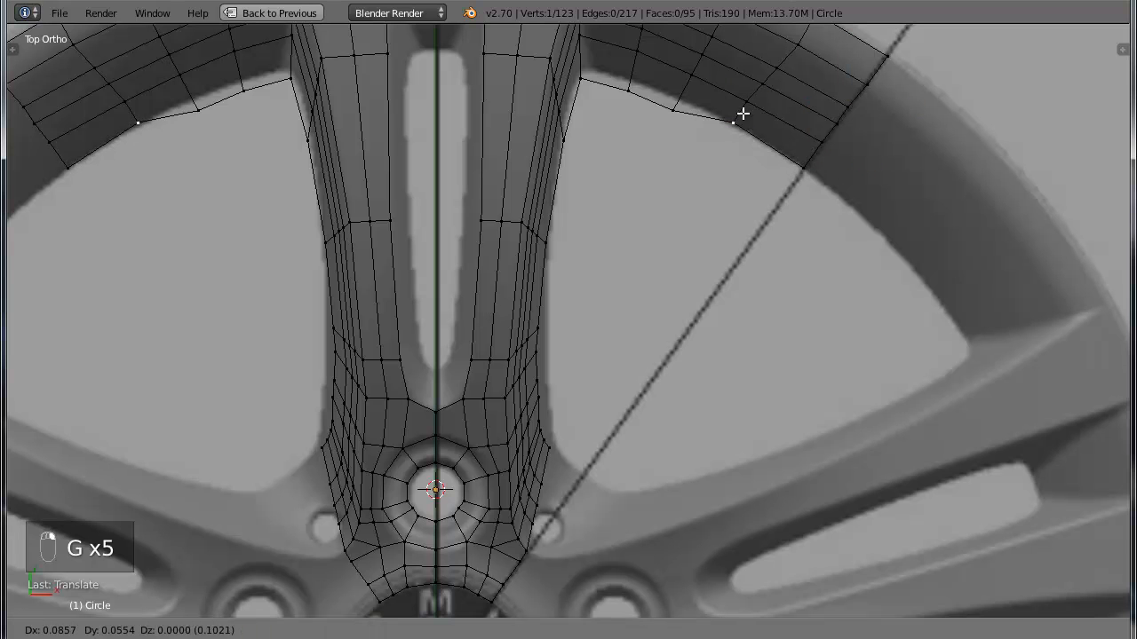
pyautogui.click(748, 116)
pyautogui.rightClick(764, 110)
pyautogui.press('g')
pyautogui.click(768, 82)
pyautogui.press('g')
pyautogui.rightClick(769, 83)
pyautogui.press('g')
pyautogui.click(794, 71)
pyautogui.scroll(-3, 755, 115)
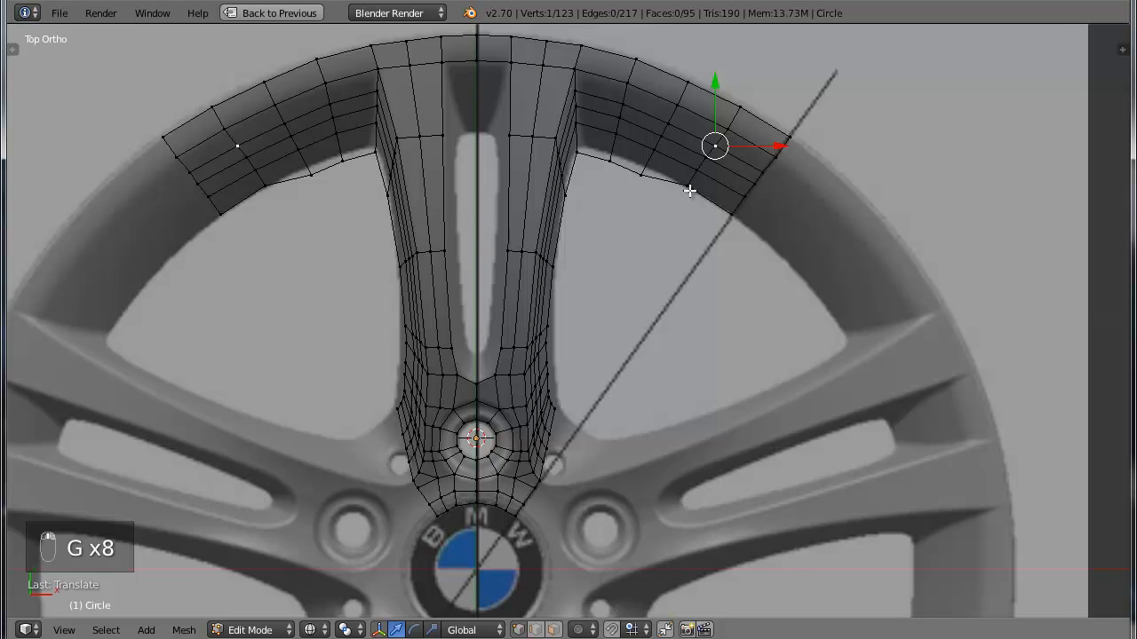
# Move the next two inner rim vertices toward the spoke up onto the curved edge of the wheel opening
pyautogui.scroll(4, 693, 241)
pyautogui.keyDown('shift'); pyautogui.moveTo(627, 279); pyautogui.dragTo(579, 400, button='middle'); pyautogui.keyUp('shift')
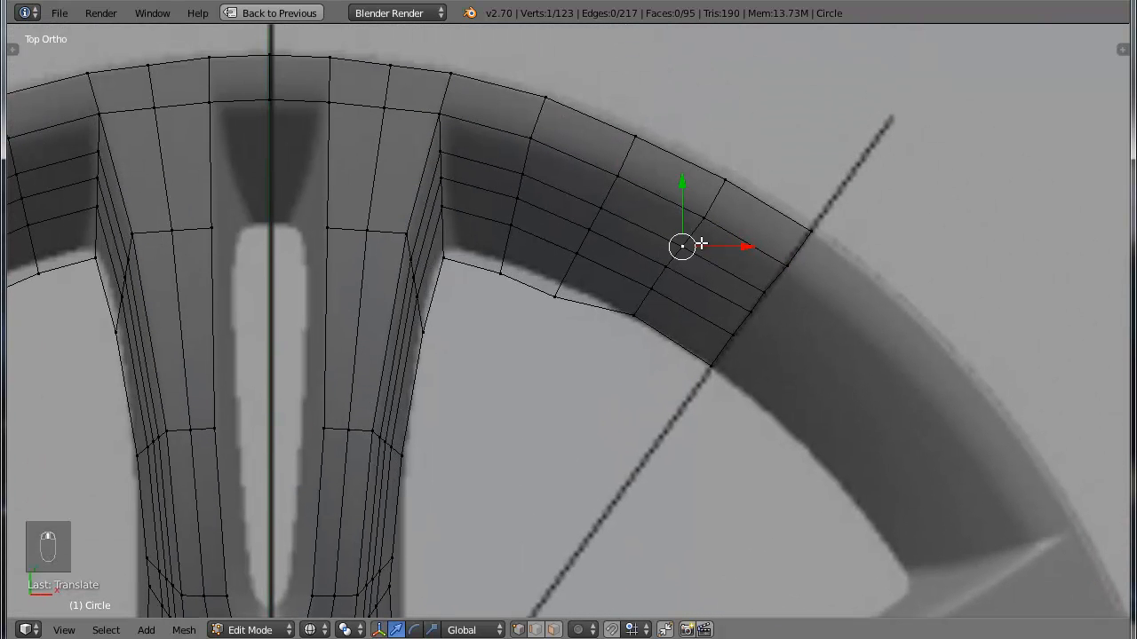
pyautogui.rightClick(555, 305)
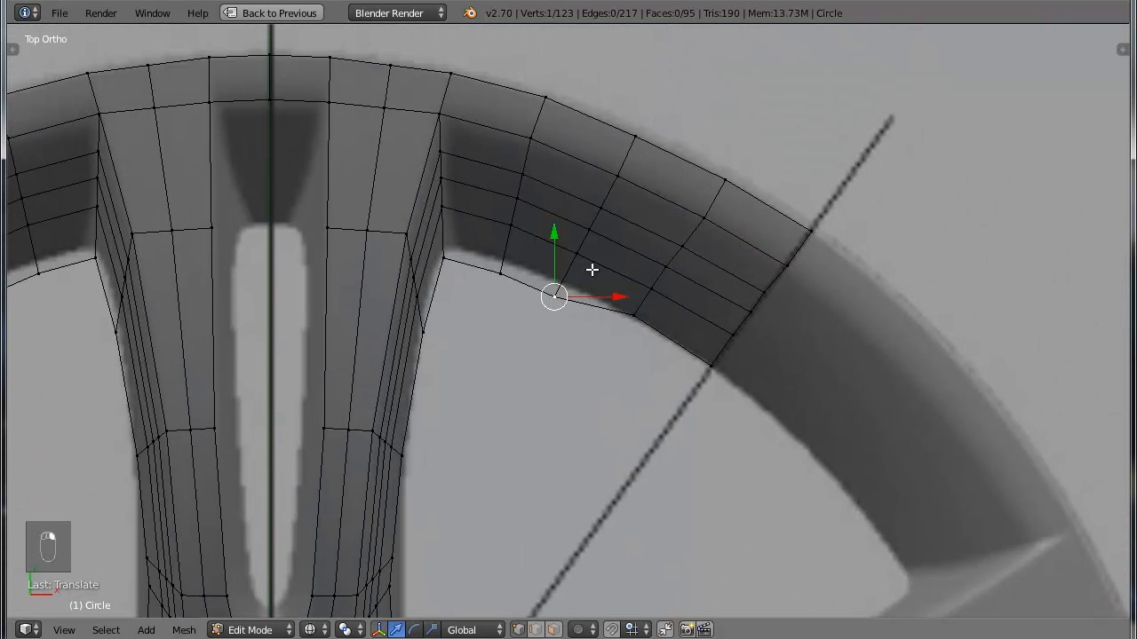
pyautogui.press('g')
pyautogui.click(599, 254)
pyautogui.press('g')
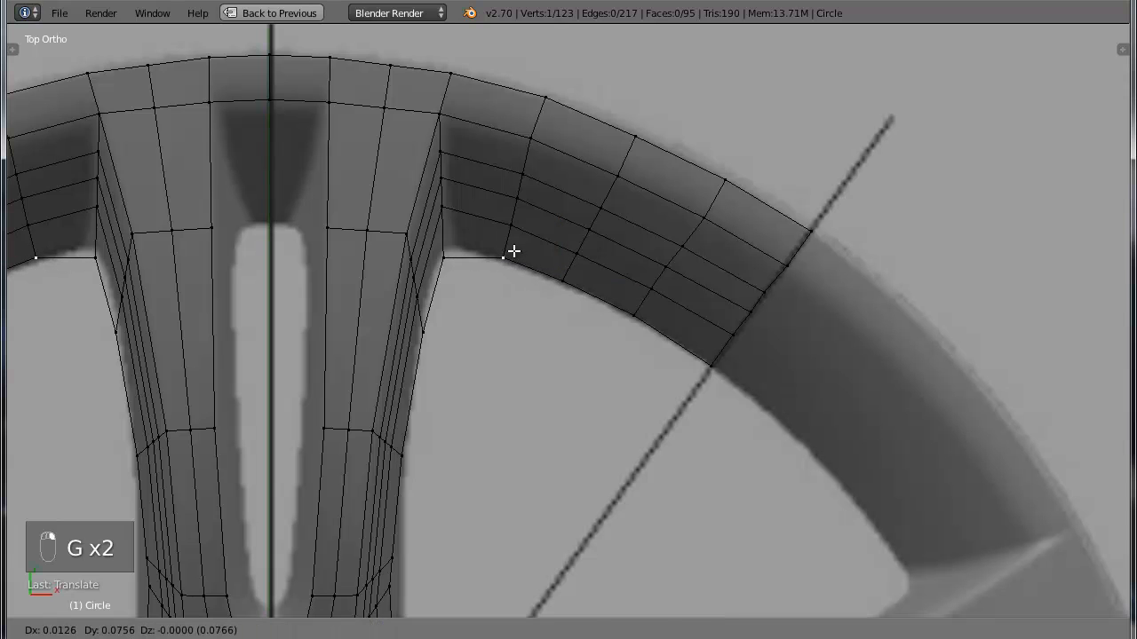
pyautogui.click(512, 251)
# Move the rim-spoke corner vertex to the opening's upper corner and shift the column of vertices above it into an even line
pyautogui.press('g')
pyautogui.click(463, 240)
pyautogui.press('g')
pyautogui.click(460, 216)
pyautogui.press('g')
pyautogui.click(447, 173)
pyautogui.press('g')
pyautogui.click(445, 151)
pyautogui.press('g')
pyautogui.click(457, 236)
pyautogui.press('g')
pyautogui.click(449, 203)
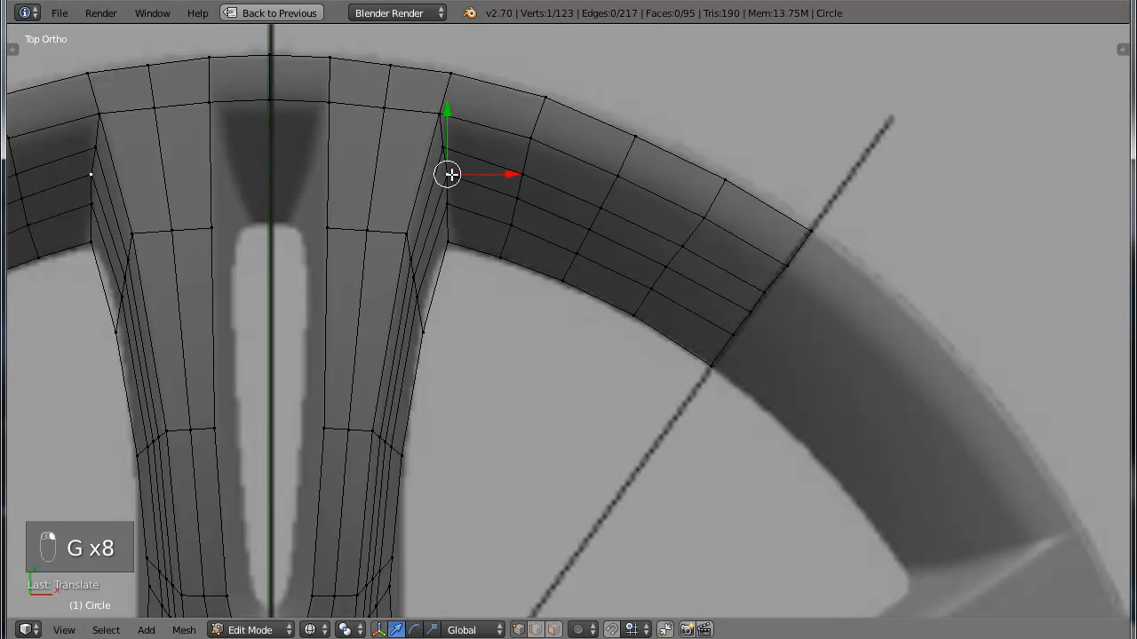
pyautogui.press('g')
pyautogui.click(450, 173)
# Arrange the extruded rows' lower end vertices around the small hole near the hub, ending on the diagonal guide line
pyautogui.scroll(-2, 482, 317)
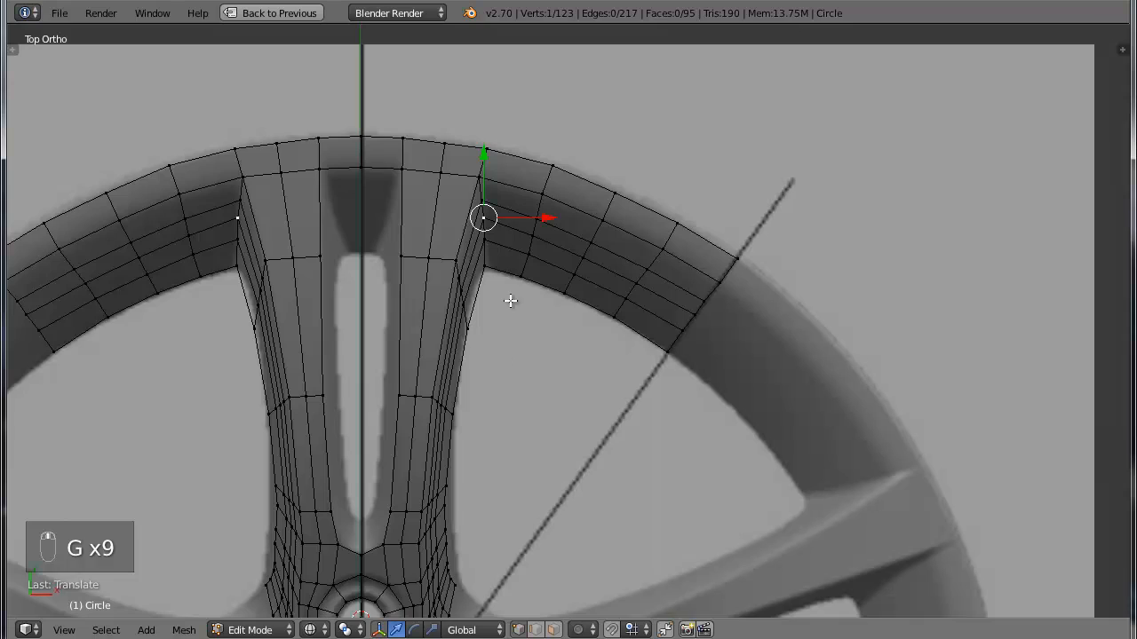
pyautogui.keyDown('shift'); pyautogui.moveTo(507, 299); pyautogui.dragTo(485, 133, button='middle'); pyautogui.keyUp('shift')
pyautogui.scroll(2, 507, 297)
pyautogui.keyDown('shift'); pyautogui.moveTo(412, 376); pyautogui.dragTo(573, 90, button='middle'); pyautogui.keyUp('shift')
pyautogui.scroll(3, 431, 392)
pyautogui.rightClick(367, 357)
pyautogui.moveTo(417, 360); pyautogui.dragTo(411, 358)
pyautogui.rightClick(373, 317)
pyautogui.moveTo(377, 266); pyautogui.dragTo(469, 336)
pyautogui.rightClick(383, 271)
pyautogui.rightClick(376, 334)
pyautogui.press('g')
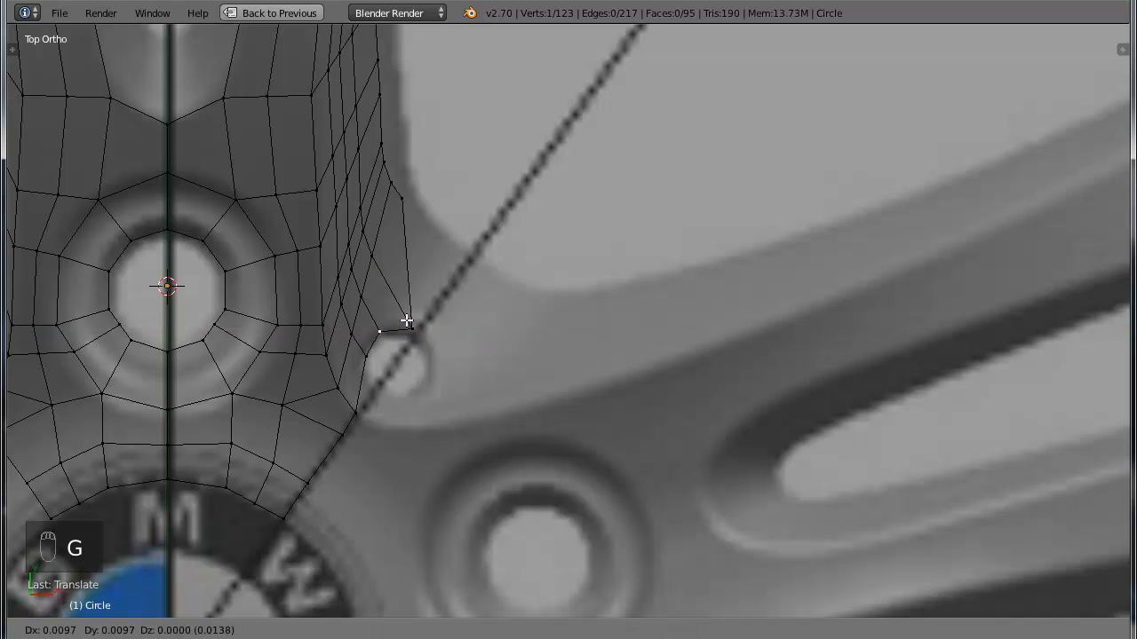
pyautogui.click(407, 320)
# Move the outermost row's end vertex onto the guide line at the opening's lower edge and place its neighbour along the rounded corner
pyautogui.rightClick(402, 198)
pyautogui.press('g')
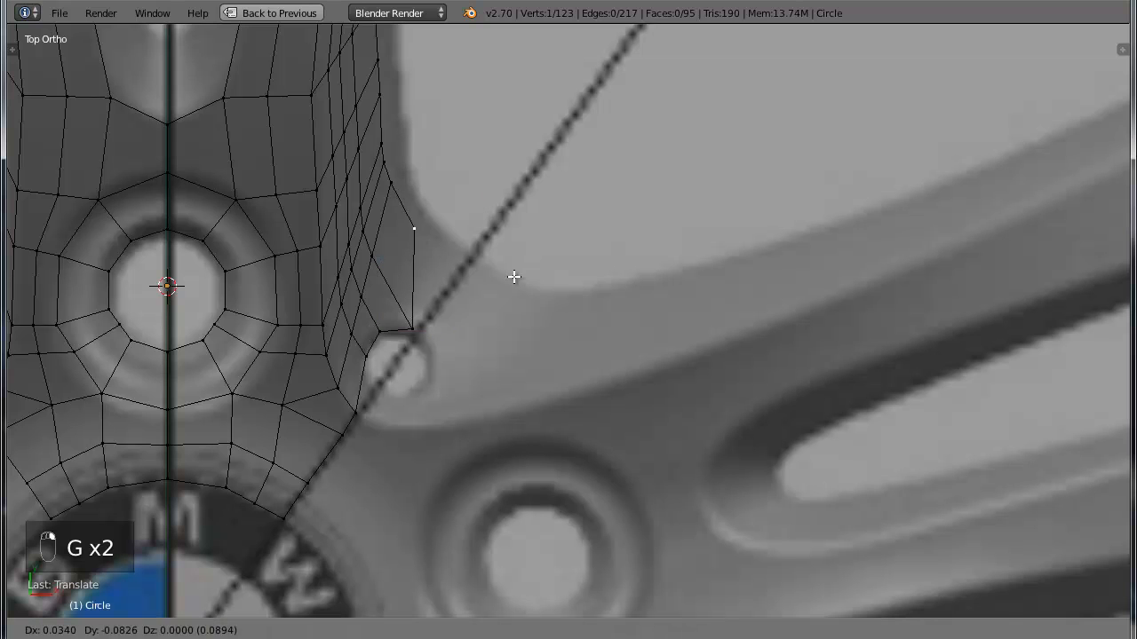
pyautogui.click(540, 265)
pyautogui.rightClick(391, 184)
pyautogui.press('g')
pyautogui.click(423, 219)
# Reposition two vertices of the inner rows above the small hole to straighten the faces leading to the opening's corner
pyautogui.rightClick(373, 257)
pyautogui.press('g')
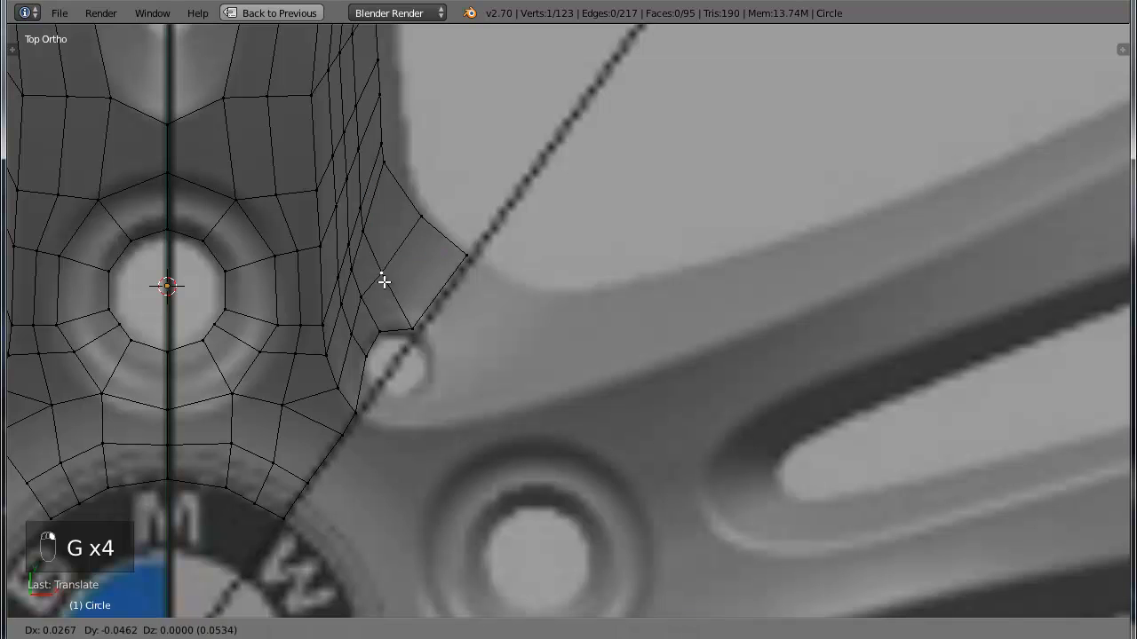
pyautogui.click(376, 287)
pyautogui.rightClick(360, 298)
pyautogui.press('g')
pyautogui.click(390, 280)
# Slide the outer edge's vertex nearest the guide line outward and place the one above it on the opening's rounded corner
pyautogui.rightClick(421, 216)
pyautogui.press('g')
pyautogui.click(446, 233)
pyautogui.rightClick(387, 167)
pyautogui.press('g')
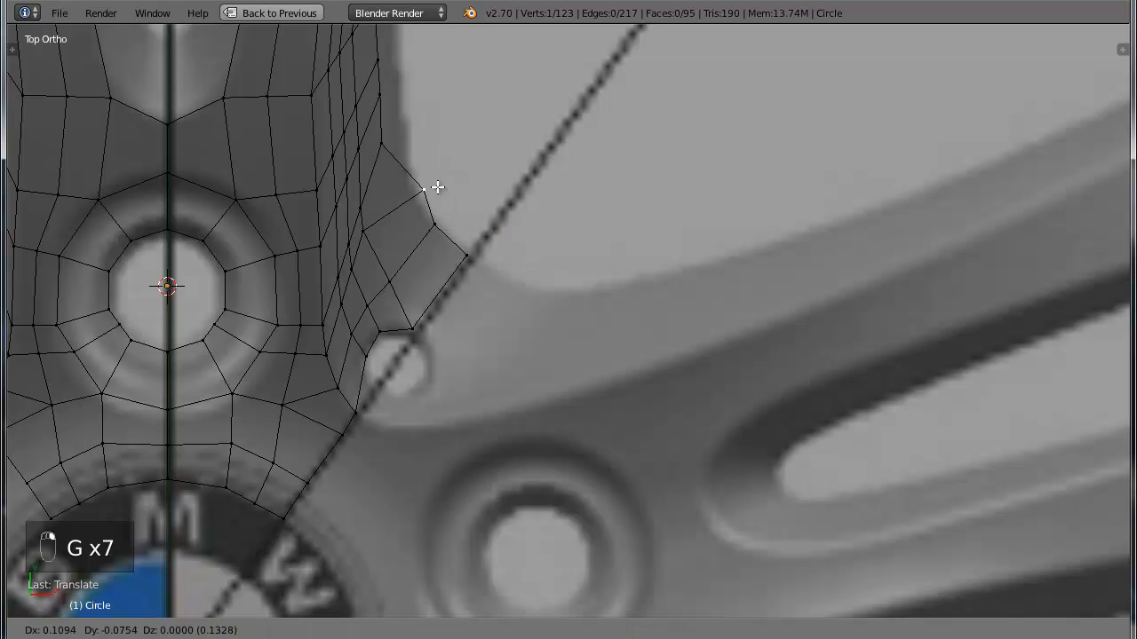
pyautogui.click(429, 195)
# Even out two inner-row vertices above the small hole and move the outer edge's next vertex up the spoke onto the opening's edge
pyautogui.rightClick(364, 232)
pyautogui.press('g')
pyautogui.click(376, 244)
pyautogui.press('g')
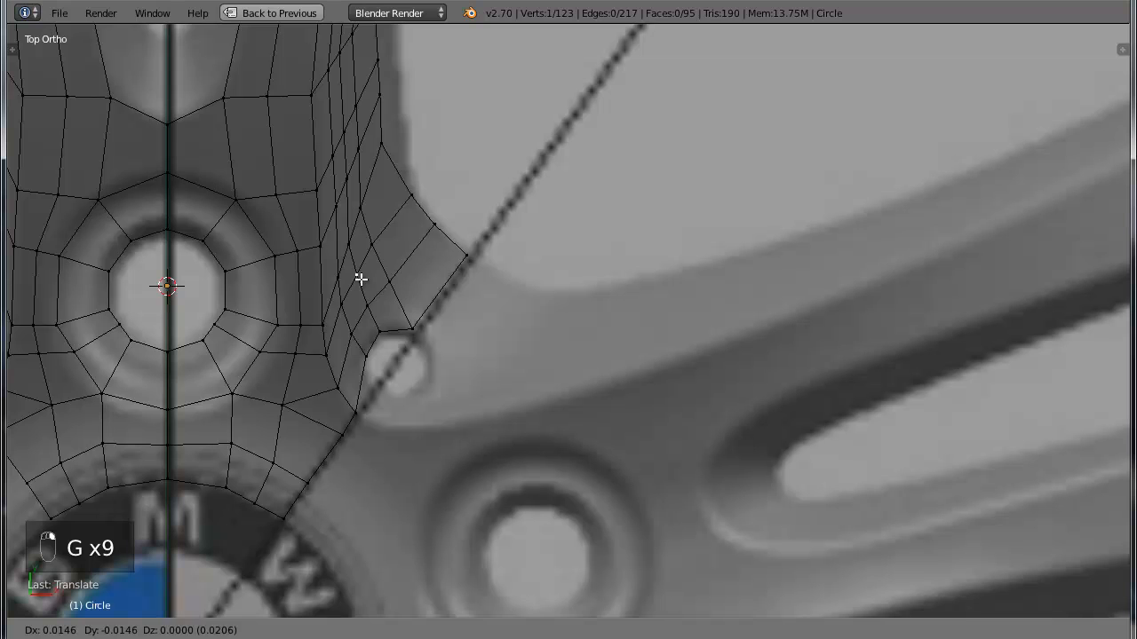
pyautogui.click(361, 278)
pyautogui.rightClick(386, 145)
pyautogui.press('g')
pyautogui.click(415, 151)
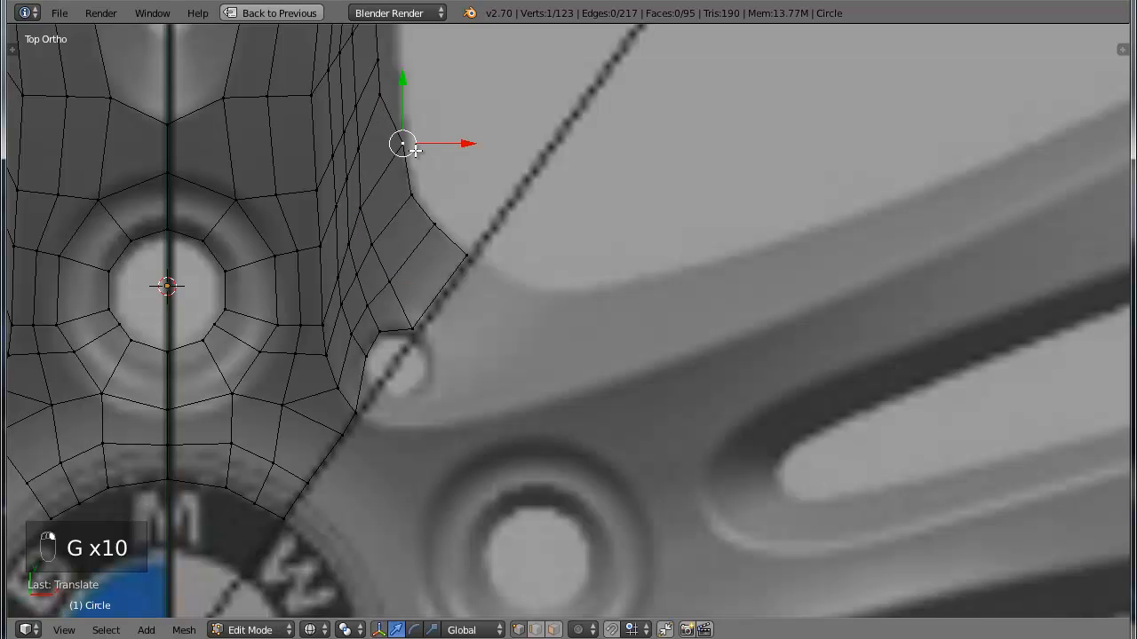
# Slide the outer edge's vertex above the rounded corner down the opening's edge and shift the inner-row vertex below it outward
pyautogui.scroll(-1, 411, 159)
pyautogui.keyDown('shift'); pyautogui.moveTo(416, 174); pyautogui.dragTo(421, 243, button='middle'); pyautogui.keyUp('shift')
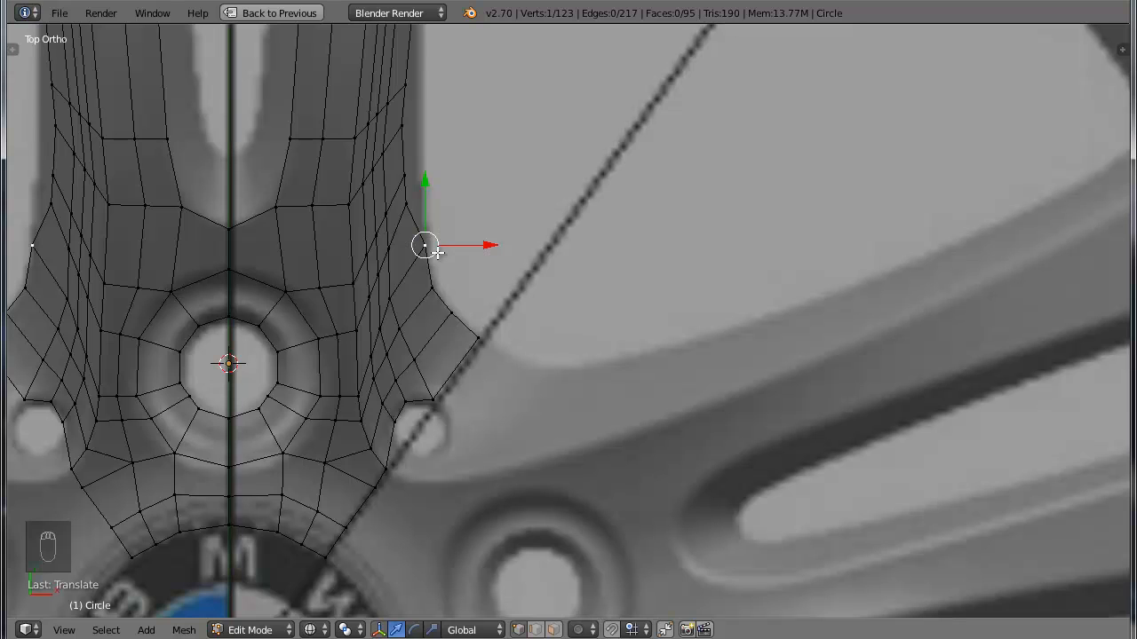
pyautogui.press('g')
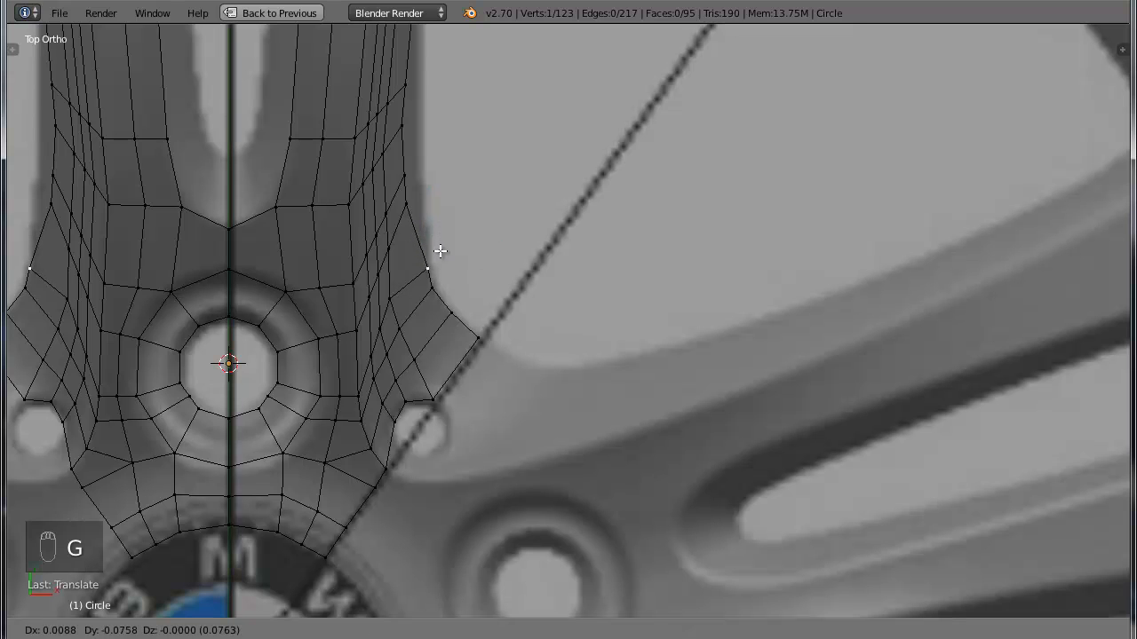
pyautogui.click(425, 272)
pyautogui.press('g')
pyautogui.rightClick(395, 297)
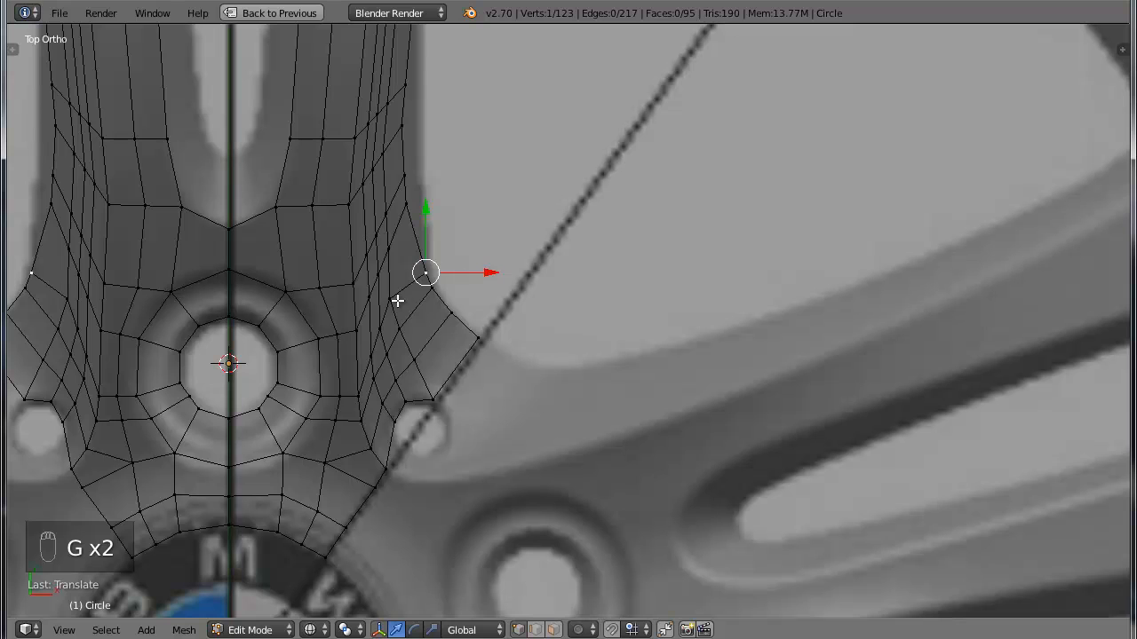
pyautogui.press('f')
pyautogui.click(405, 305)
pyautogui.press('g')
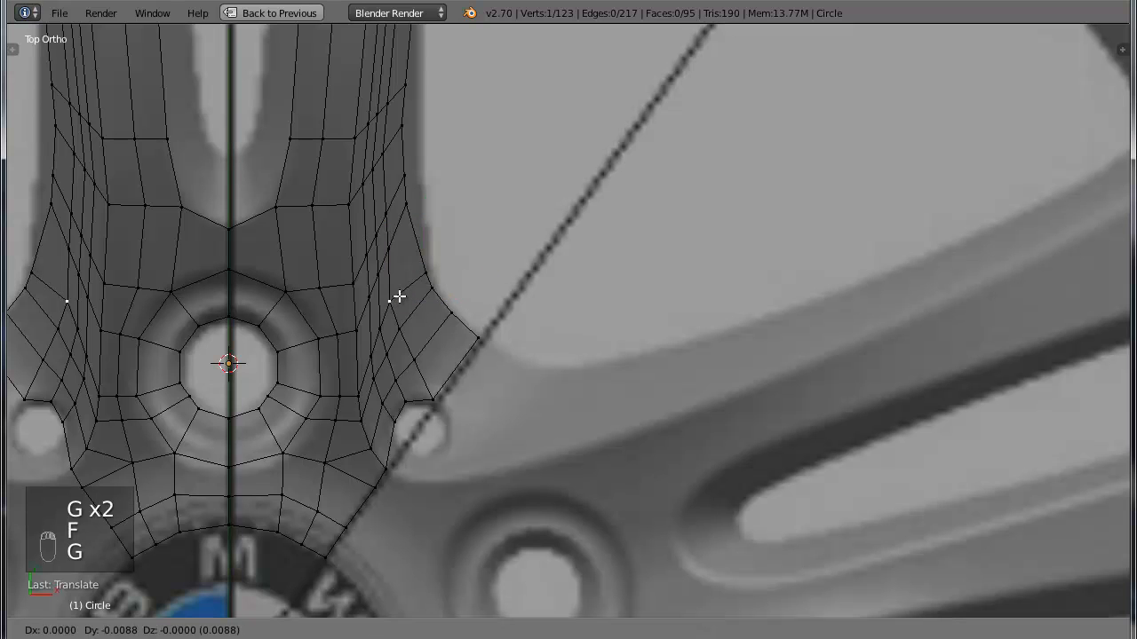
pyautogui.rightClick(401, 301)
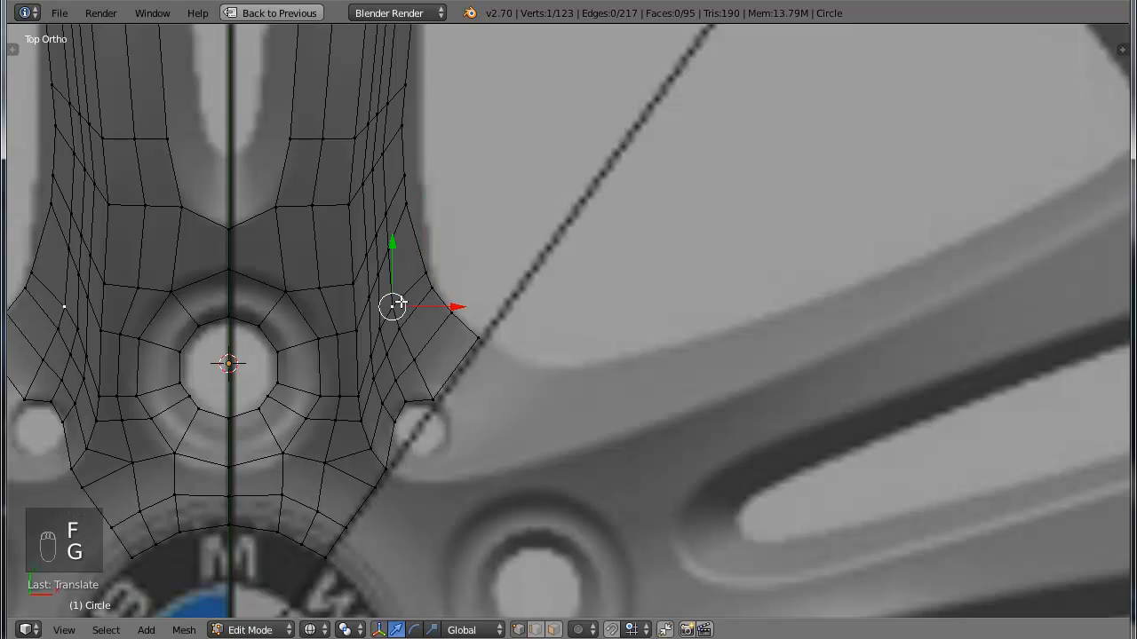
# Move the next two outer-edge vertices up the spoke outward onto the opening's edge
pyautogui.press('g')
pyautogui.press('g')
pyautogui.click(425, 215)
pyautogui.press('g')
pyautogui.click(418, 160)
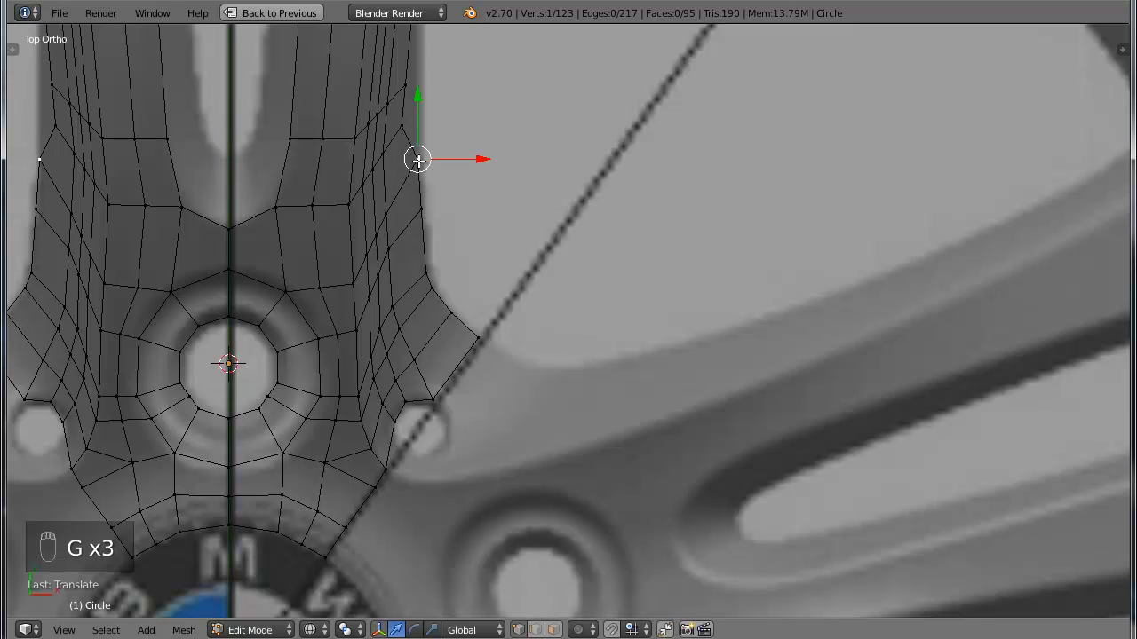
# Bring two more outer-edge vertices beside the central slot's lower end outward onto the opening's edge
pyautogui.keyDown('shift'); pyautogui.moveTo(493, 112); pyautogui.dragTo(482, 330, button='middle'); pyautogui.keyUp('shift')
pyautogui.rightClick(394, 303)
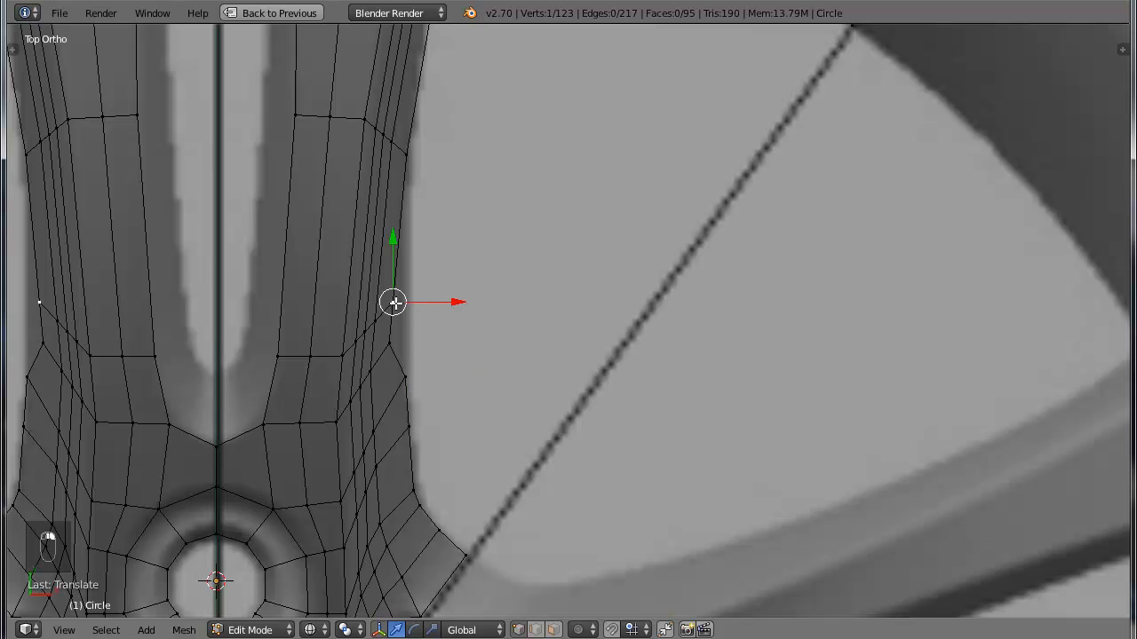
pyautogui.press('g')
pyautogui.press('g')
pyautogui.click(411, 337)
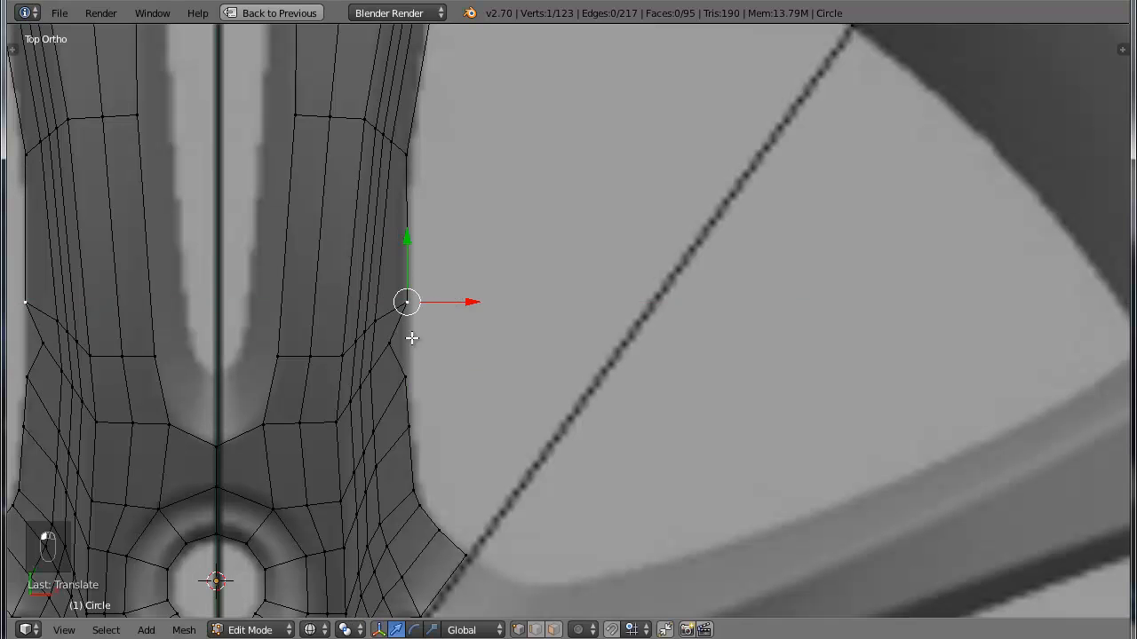
pyautogui.press('g')
pyautogui.press('x')
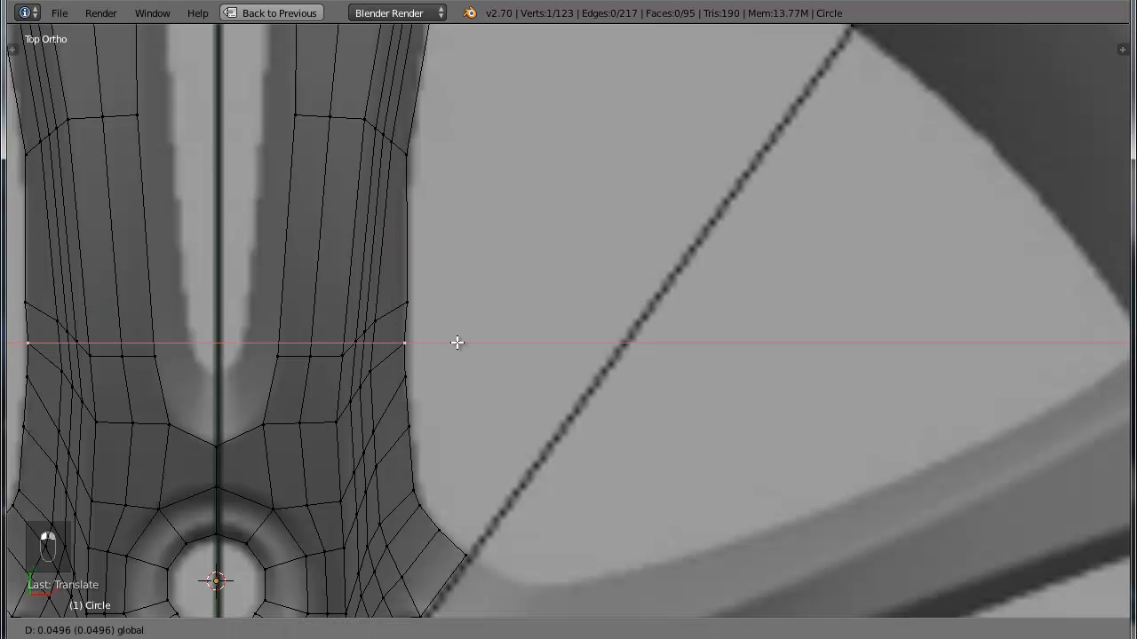
pyautogui.click(454, 343)
# Pull the upper of these outer-edge vertices slightly inward along X and move the adjacent inner-row vertex outward along X
pyautogui.hotkey('ctrl', 'z')
pyautogui.hotkey('ctrl', 'z')
pyautogui.press('g')
pyautogui.press('x')
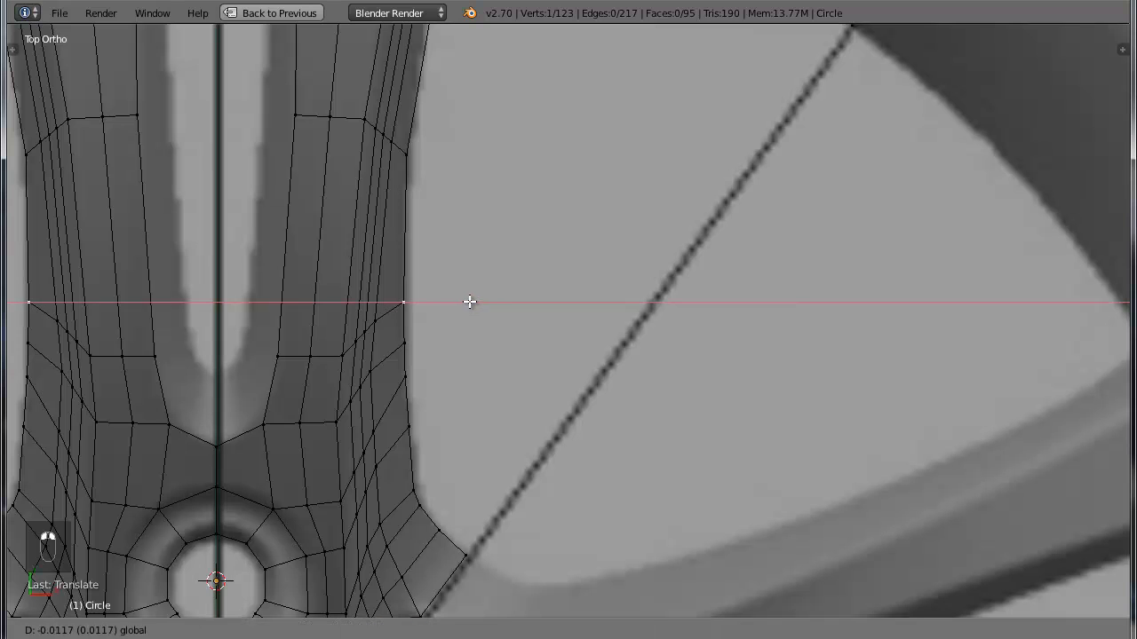
pyautogui.click(470, 302)
pyautogui.rightClick(386, 320)
pyautogui.press('g')
pyautogui.press('x')
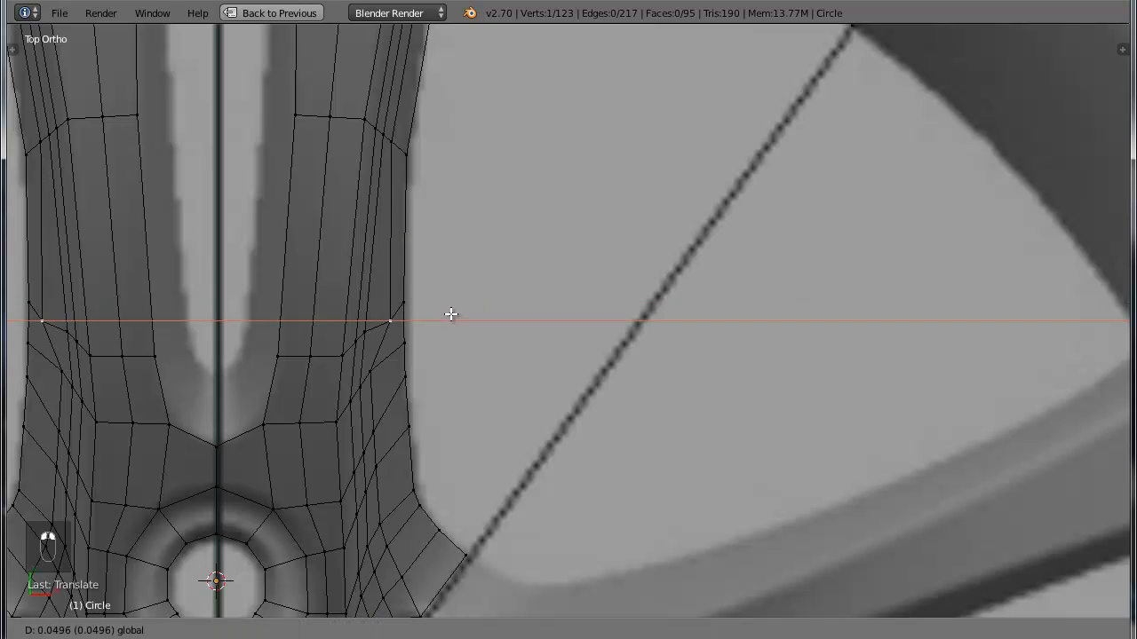
pyautogui.click(449, 316)
# Try raising the three inner vertices of the row beside the slot's end along Y toward the outer vertex's level
pyautogui.press('g')
pyautogui.press('y')
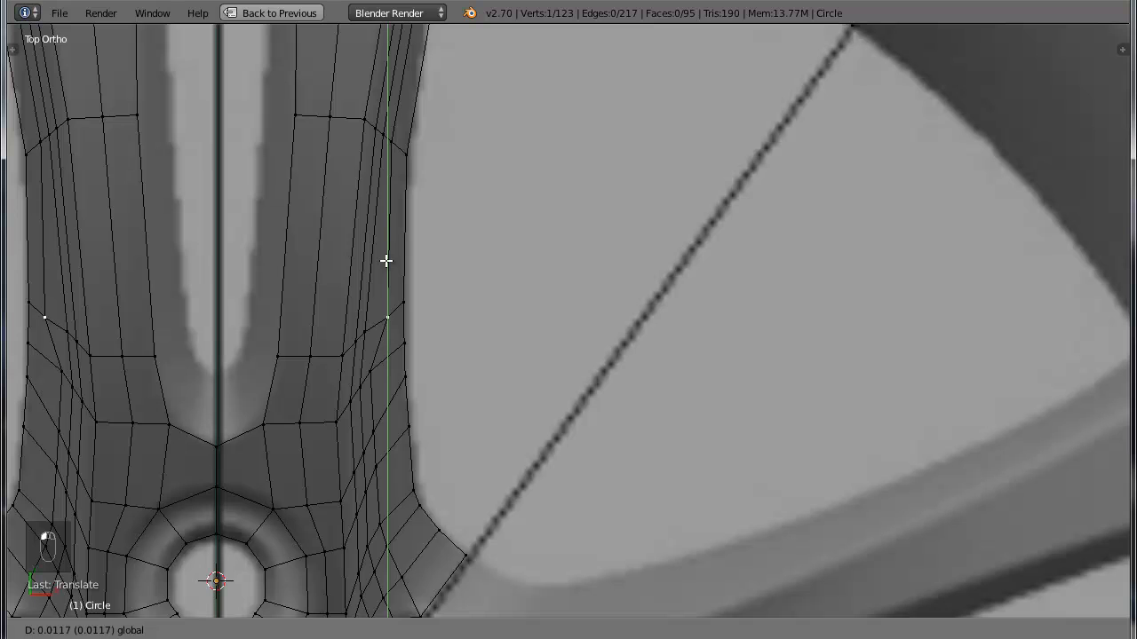
pyautogui.click(386, 252)
pyautogui.rightClick(368, 307)
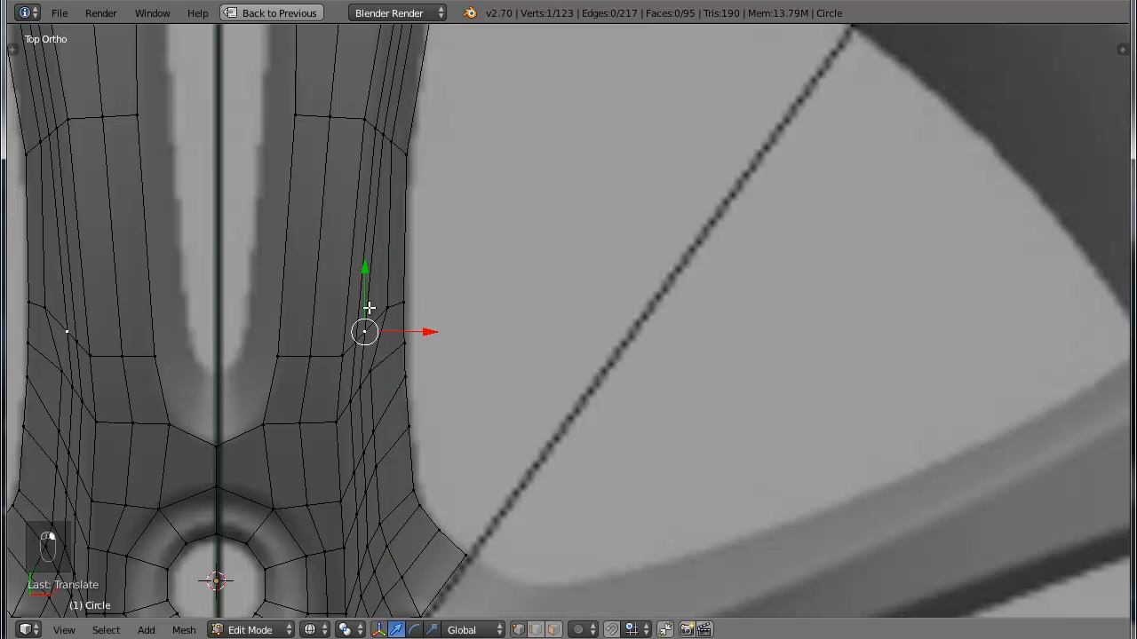
pyautogui.press('g')
pyautogui.press('y')
pyautogui.click(364, 252)
pyautogui.rightClick(355, 339)
pyautogui.press('g')
pyautogui.press('y')
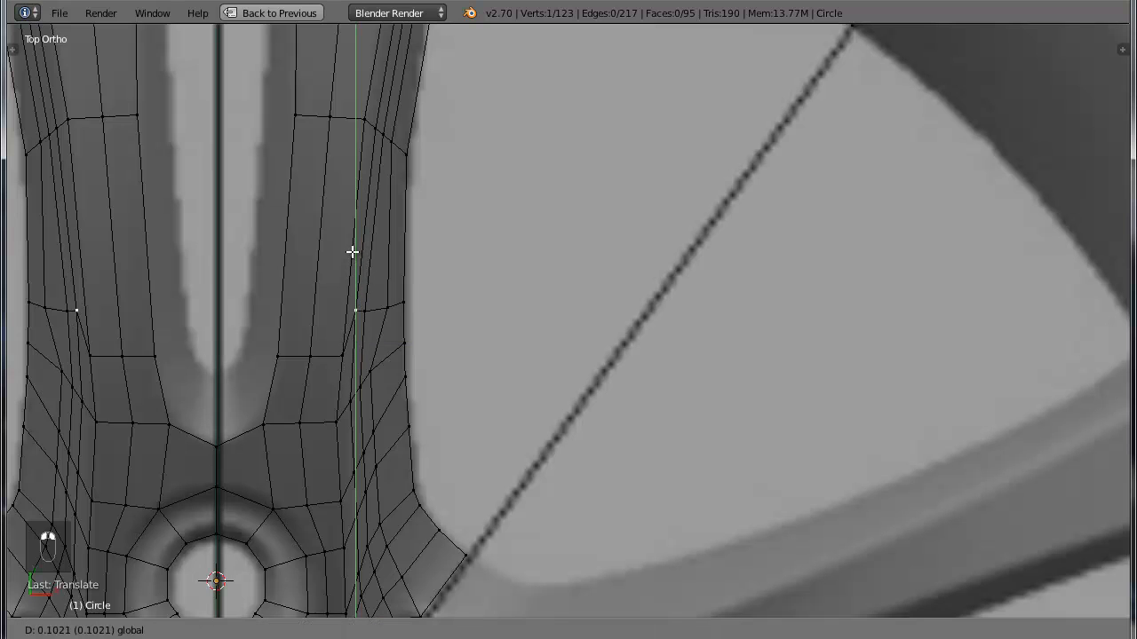
pyautogui.click(354, 289)
# Lower the row's inner vertices and its outer-edge vertex along Y so the row slopes evenly from the slot side outward
pyautogui.rightClick(372, 307)
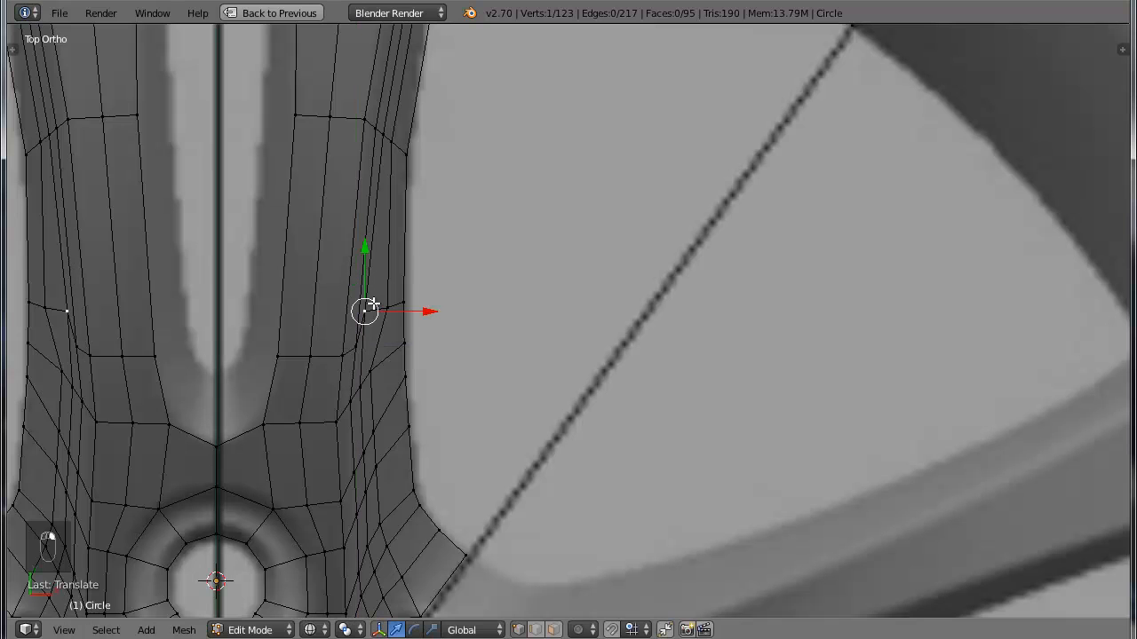
pyautogui.press('g')
pyautogui.press('y')
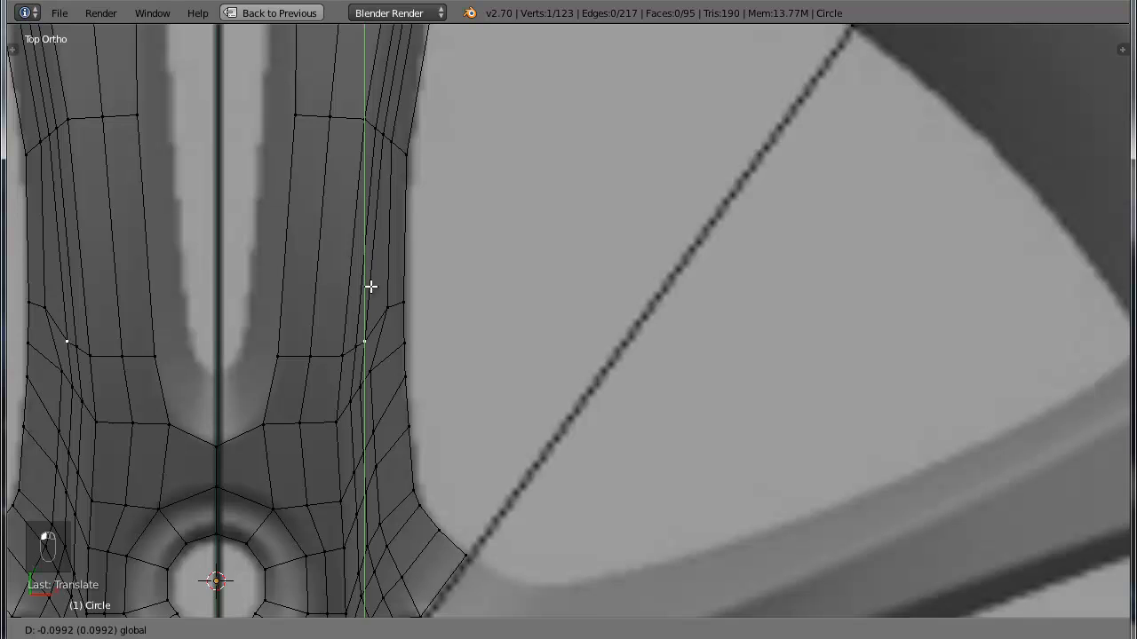
pyautogui.click(370, 286)
pyautogui.rightClick(390, 299)
pyautogui.press('g')
pyautogui.press('y')
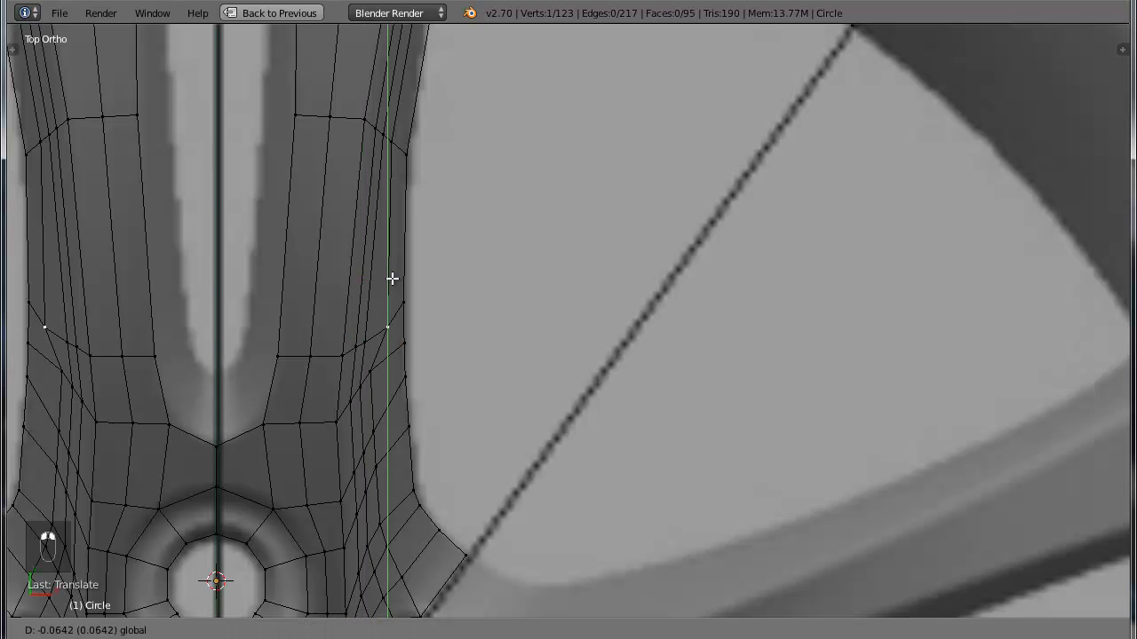
pyautogui.click(394, 282)
pyautogui.rightClick(402, 299)
pyautogui.press('g')
pyautogui.press('y')
pyautogui.click(404, 318)
# Move the two vertices below that row in the column next to the outer edge outward along X
pyautogui.rightClick(372, 370)
pyautogui.press('g')
pyautogui.press('x')
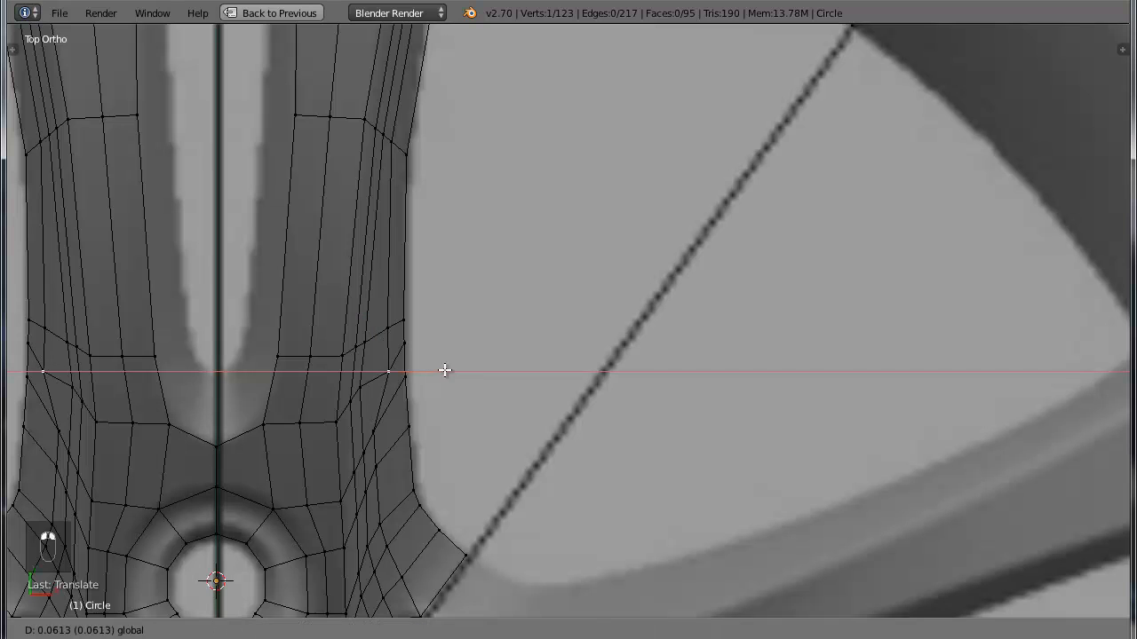
pyautogui.click(437, 374)
pyautogui.rightClick(428, 432)
pyautogui.press('g')
pyautogui.press('x')
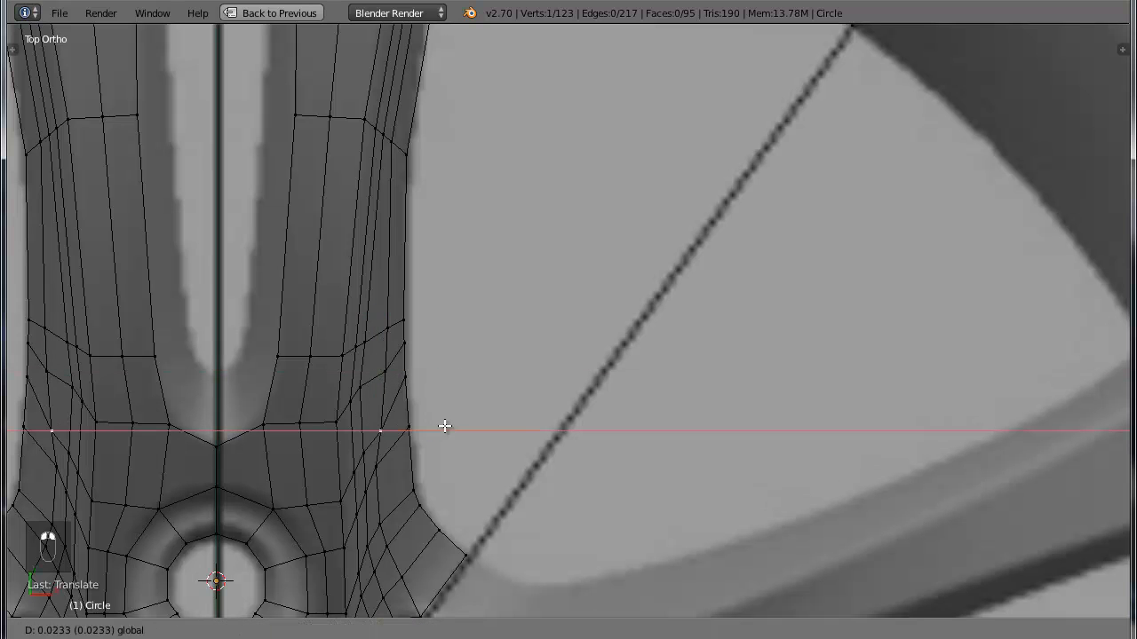
pyautogui.click(446, 426)
# Raise the same two column vertices along Y to even out the faces beside the slot's lower end
pyautogui.press('g')
pyautogui.press('y')
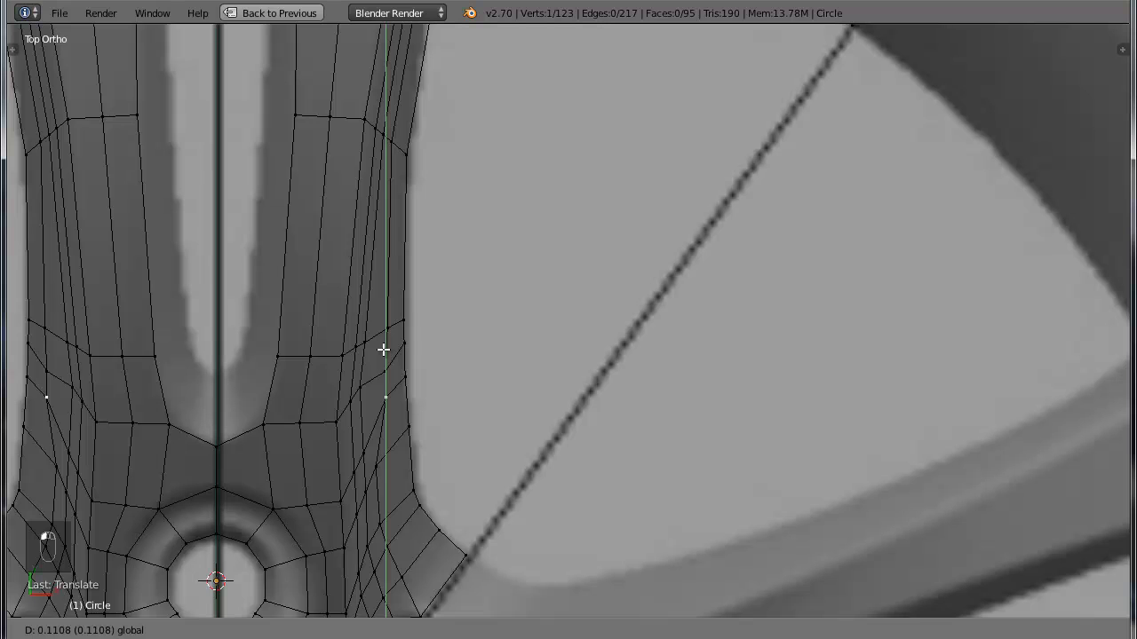
pyautogui.click(383, 352)
pyautogui.rightClick(383, 366)
pyautogui.press('g')
pyautogui.press('y')
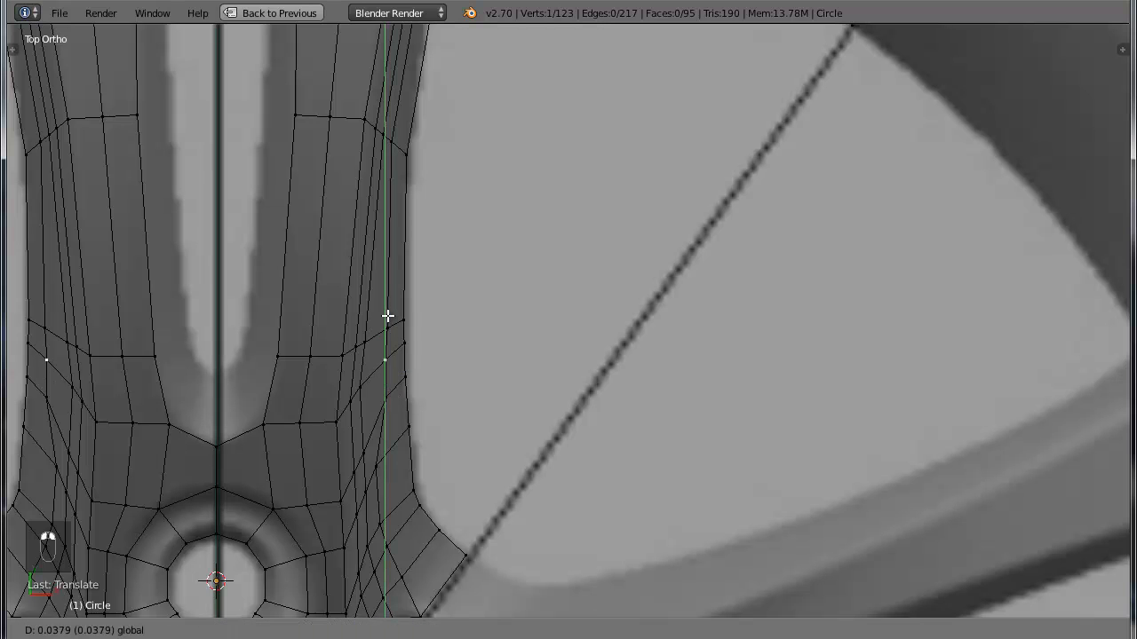
pyautogui.click(387, 315)
# Move the next vertex down the column outward along X and up along Y, then fine-tune its X position
pyautogui.rightClick(379, 461)
pyautogui.press('g')
pyautogui.press('x')
pyautogui.click(440, 456)
pyautogui.press('g')
pyautogui.press('y')
pyautogui.click(389, 387)
pyautogui.press('g')
pyautogui.press('x')
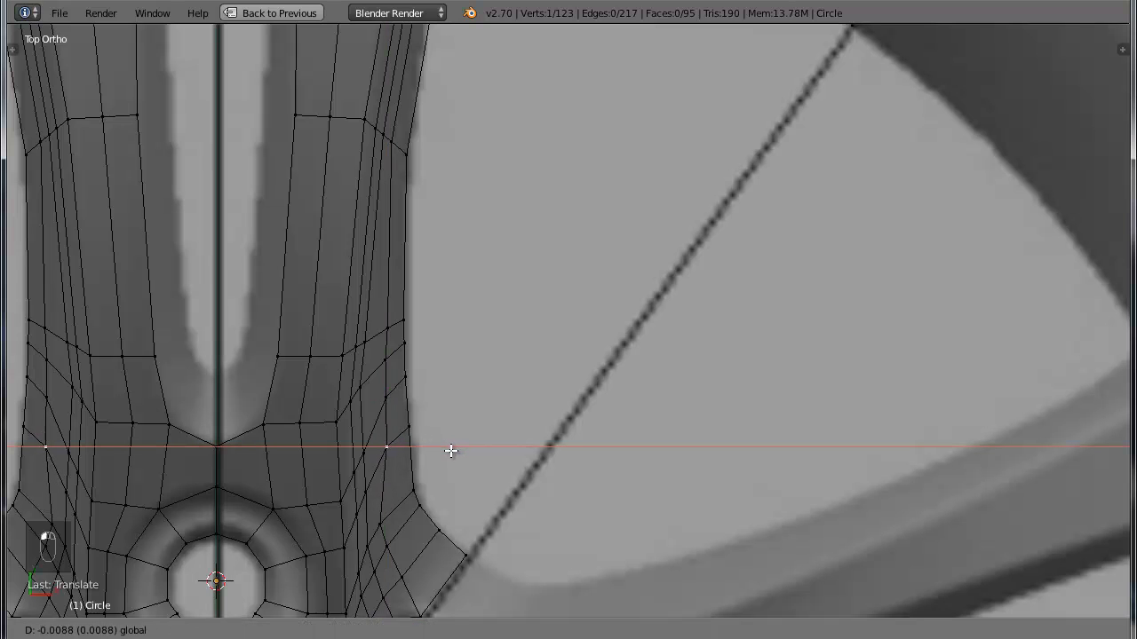
pyautogui.click(449, 452)
# Shift the following column vertex, beside the lug hole's upper rim, outward along X and up along Y
pyautogui.rightClick(378, 527)
pyautogui.press('g')
pyautogui.press('x')
pyautogui.click(451, 521)
pyautogui.press('g')
pyautogui.press('y')
pyautogui.moveTo(392, 451); pyautogui.dragTo(392, 451)
# Move the column's next vertex outward and up, and shift the one nearest the guide line outward
pyautogui.rightClick(387, 544)
pyautogui.moveTo(434, 545); pyautogui.dragTo(446, 545)
pyautogui.moveTo(398, 492); pyautogui.dragTo(398, 479)
pyautogui.rightClick(399, 575)
pyautogui.moveTo(440, 574); pyautogui.dragTo(452, 578)
pyautogui.keyDown('shift'); pyautogui.moveTo(483, 493); pyautogui.dragTo(496, 327, button='middle'); pyautogui.keyUp('shift')
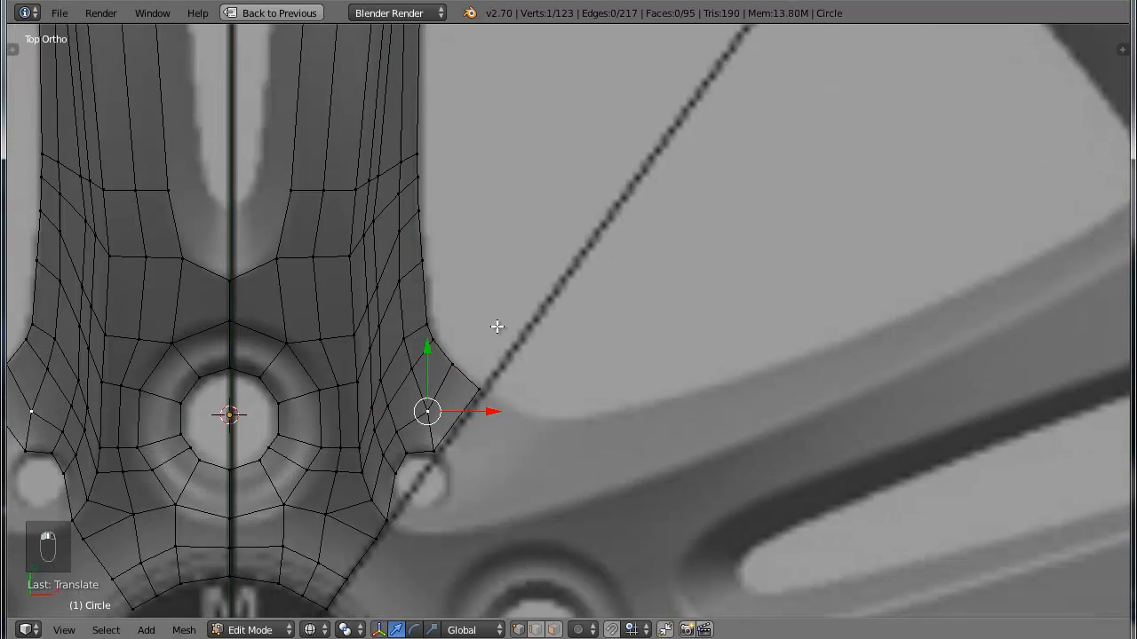
# Align the end vertices at the small hole's upper edge and the opening's edge with the guide line
pyautogui.scroll(2, 496, 327)
pyautogui.keyDown('shift'); pyautogui.moveTo(495, 461); pyautogui.dragTo(493, 336, button='middle'); pyautogui.keyUp('shift')
pyautogui.rightClick(406, 374)
pyautogui.moveTo(410, 381); pyautogui.dragTo(421, 380)
pyautogui.rightClick(438, 296)
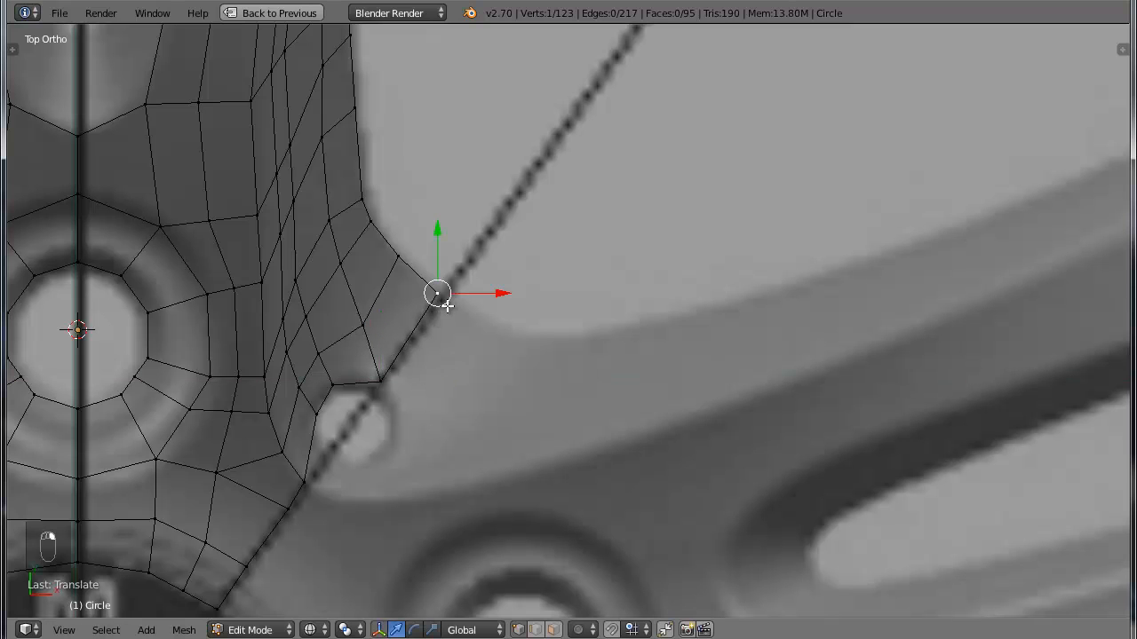
pyautogui.press('g')
pyautogui.click(469, 303)
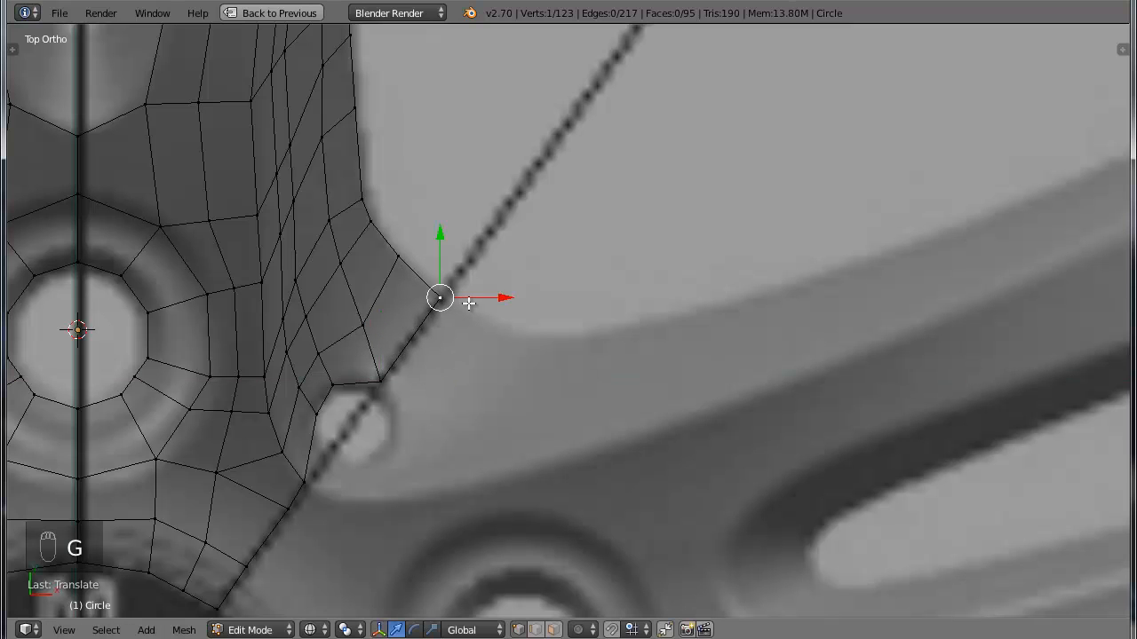
pyautogui.press('g')
pyautogui.press('g')
pyautogui.click(394, 371)
# Nudge the other vertex on the small hole's upper edge and move the inner vertex above it up toward the spoke
pyautogui.rightClick(332, 386)
pyautogui.press('g')
pyautogui.press('g')
pyautogui.click(375, 330)
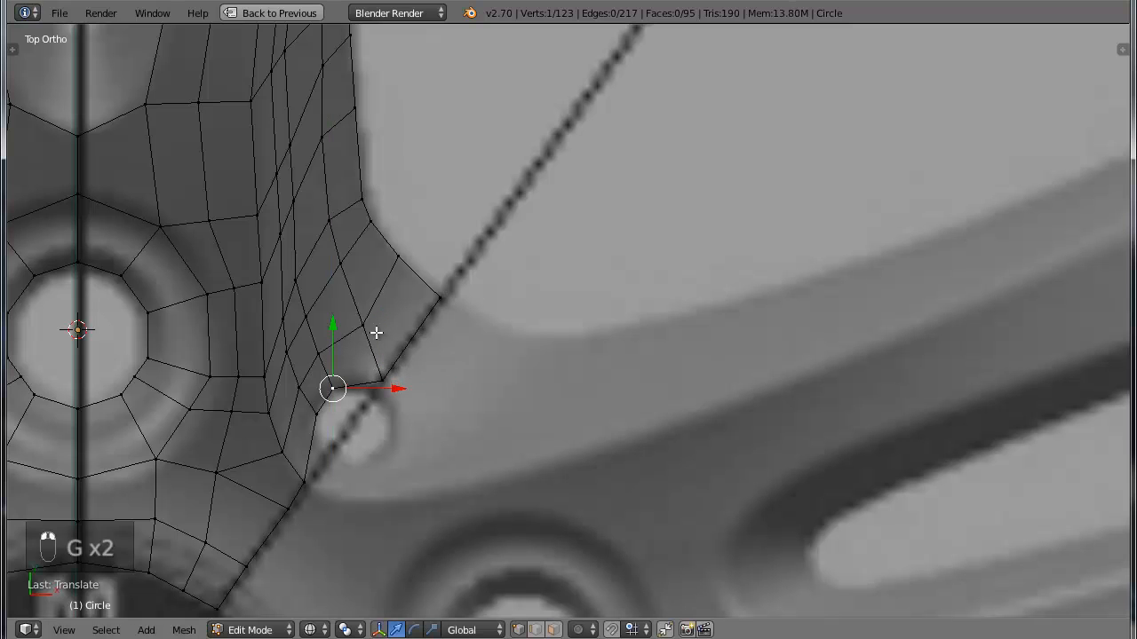
pyautogui.press('g')
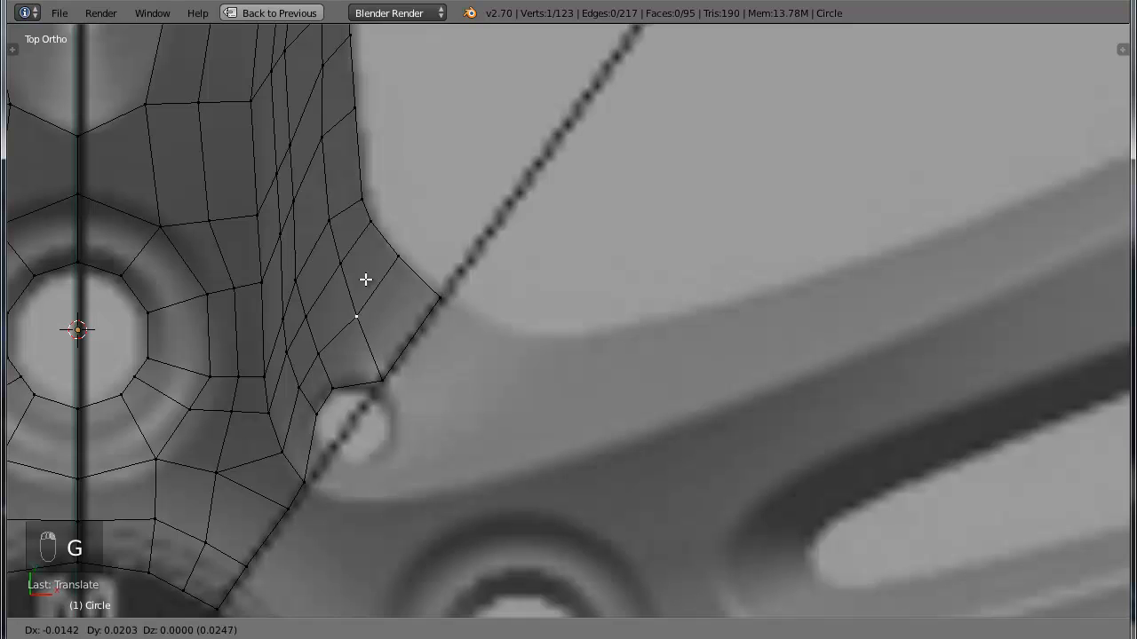
pyautogui.click(347, 227)
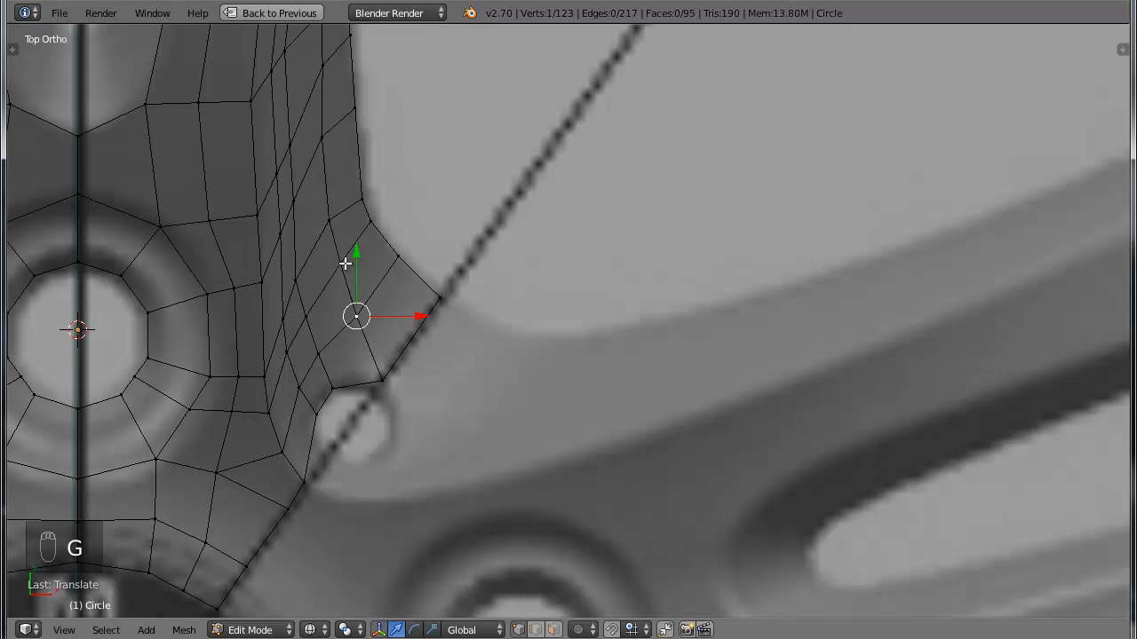
# Slide the outer-edge vertex above the rounded corner up the opening's edge and nudge an inner-row vertex near the lug hole outward
pyautogui.press('g')
pyautogui.press('g')
pyautogui.click(355, 183)
pyautogui.rightClick(296, 281)
pyautogui.press('g')
pyautogui.click(303, 277)
# Shift two inner-row vertices above the small hole outward and move the hole's upper-edge vertex toward the guide line
pyautogui.rightClick(307, 317)
pyautogui.press('g')
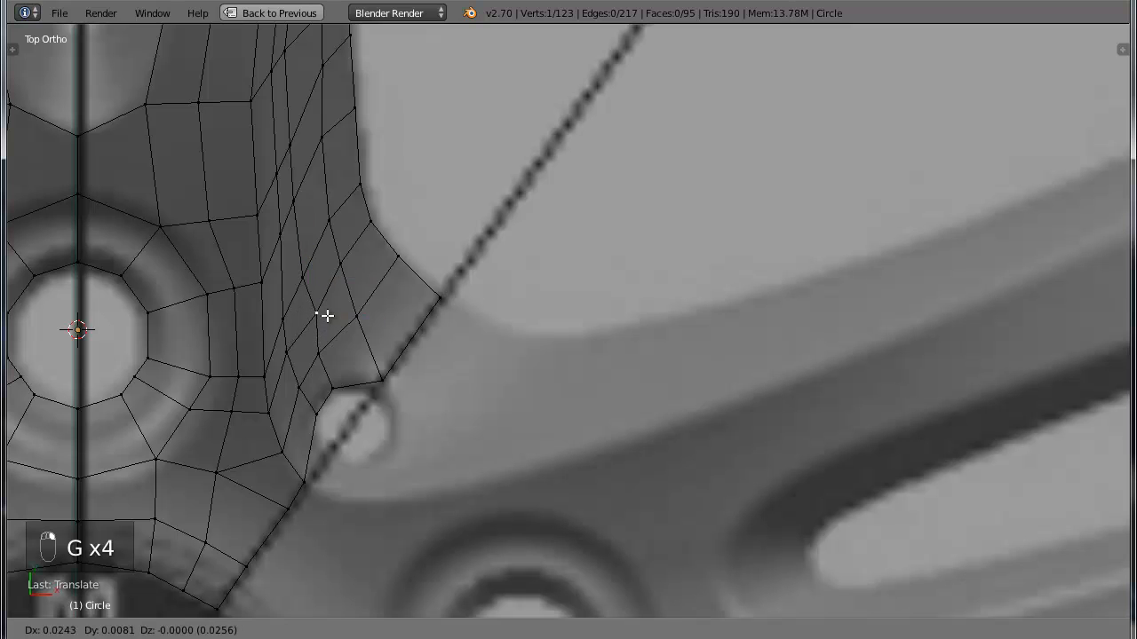
pyautogui.click(321, 353)
pyautogui.press('g')
pyautogui.click(334, 351)
pyautogui.rightClick(331, 383)
pyautogui.press('g')
pyautogui.click(344, 372)
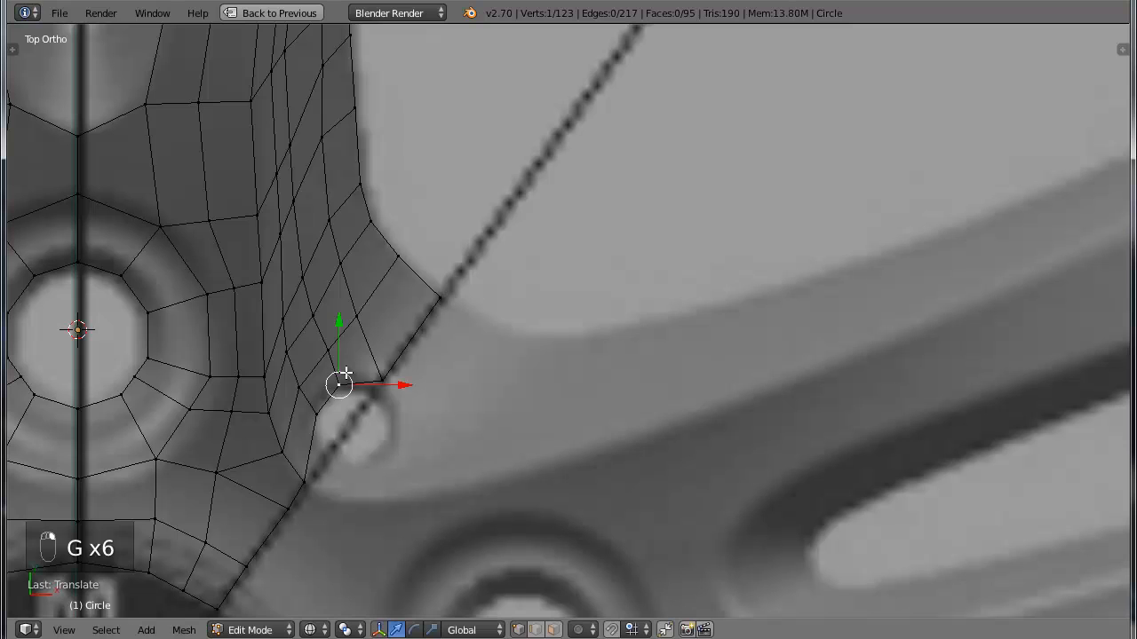
# Move the vertex on the small hole's side down to the guide line and pull the upper-edge vertex back along the rim
pyautogui.rightClick(319, 415)
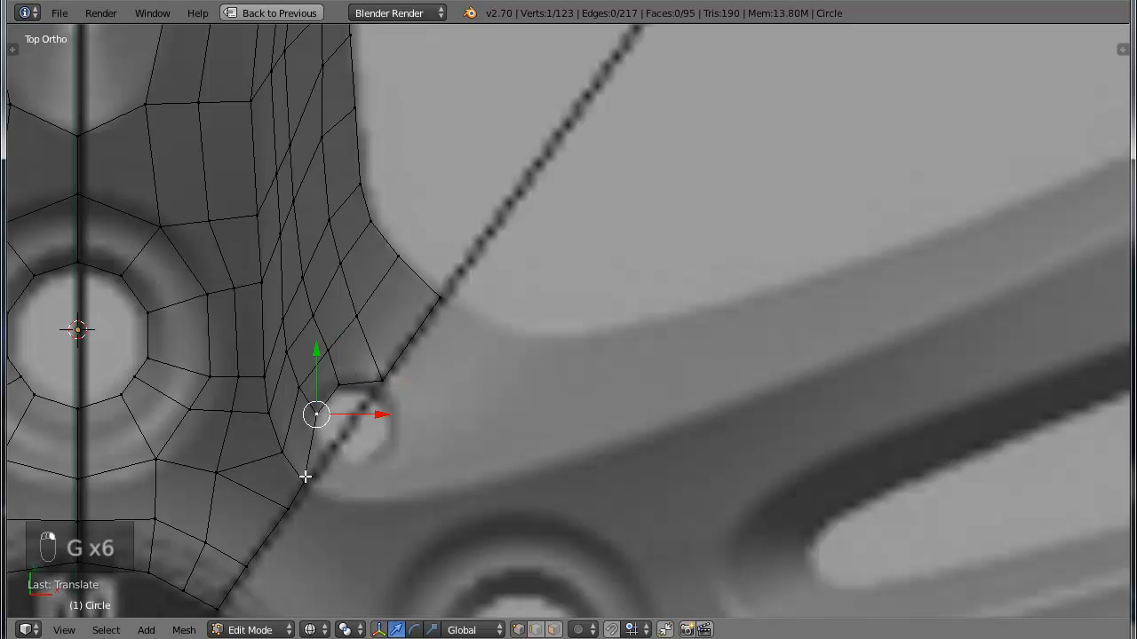
pyautogui.rightClick(304, 480)
pyautogui.rightClick(316, 414)
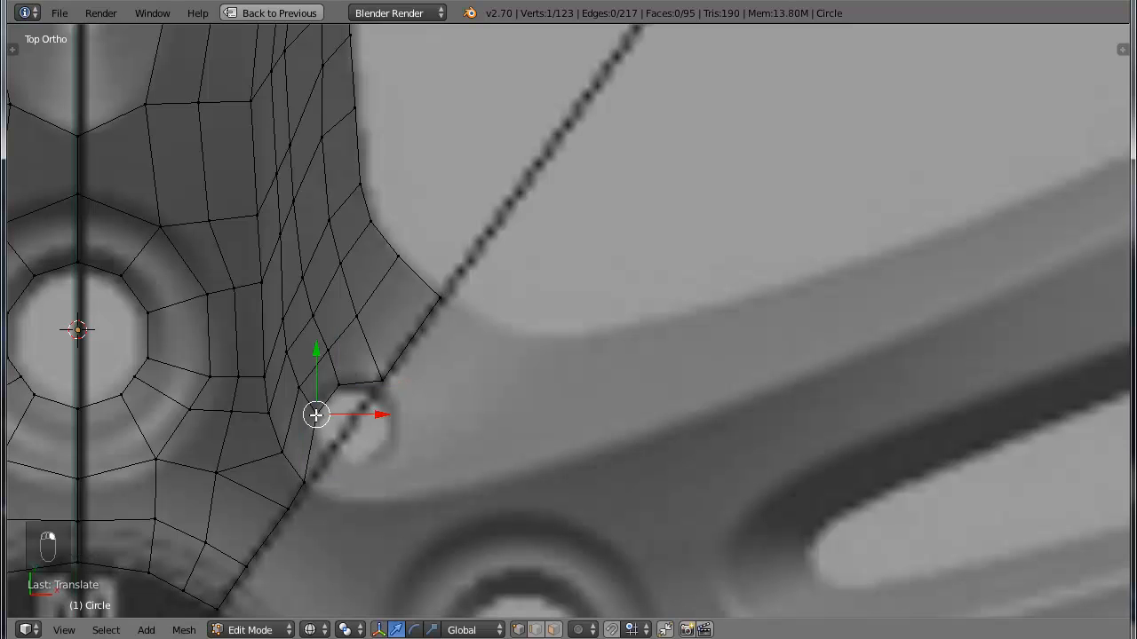
pyautogui.press('g')
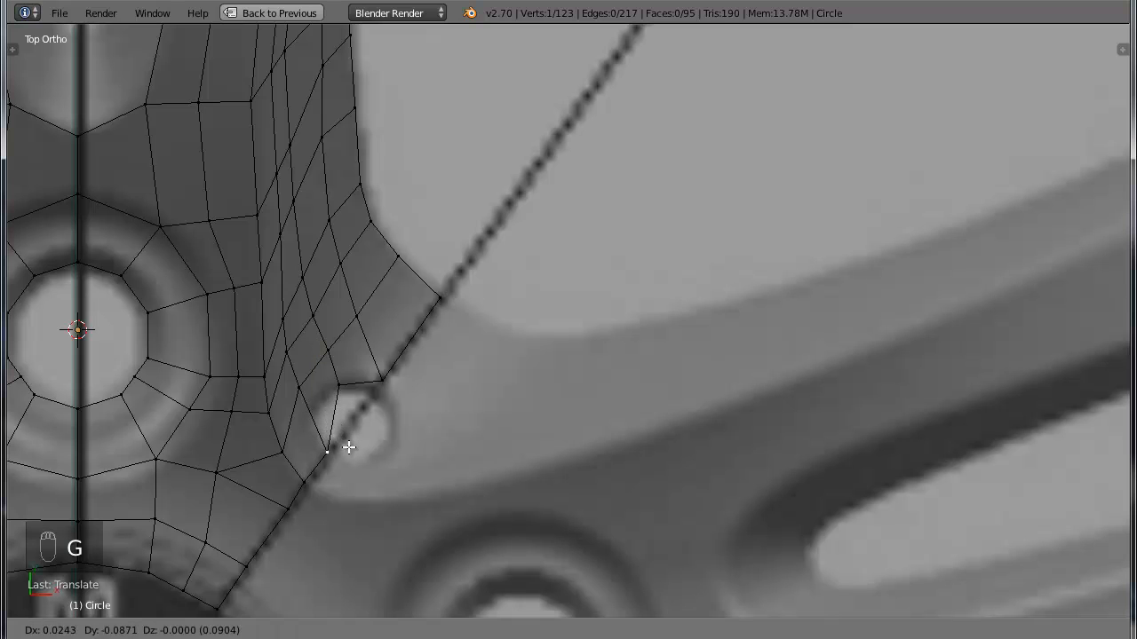
pyautogui.click(348, 442)
pyautogui.press('g')
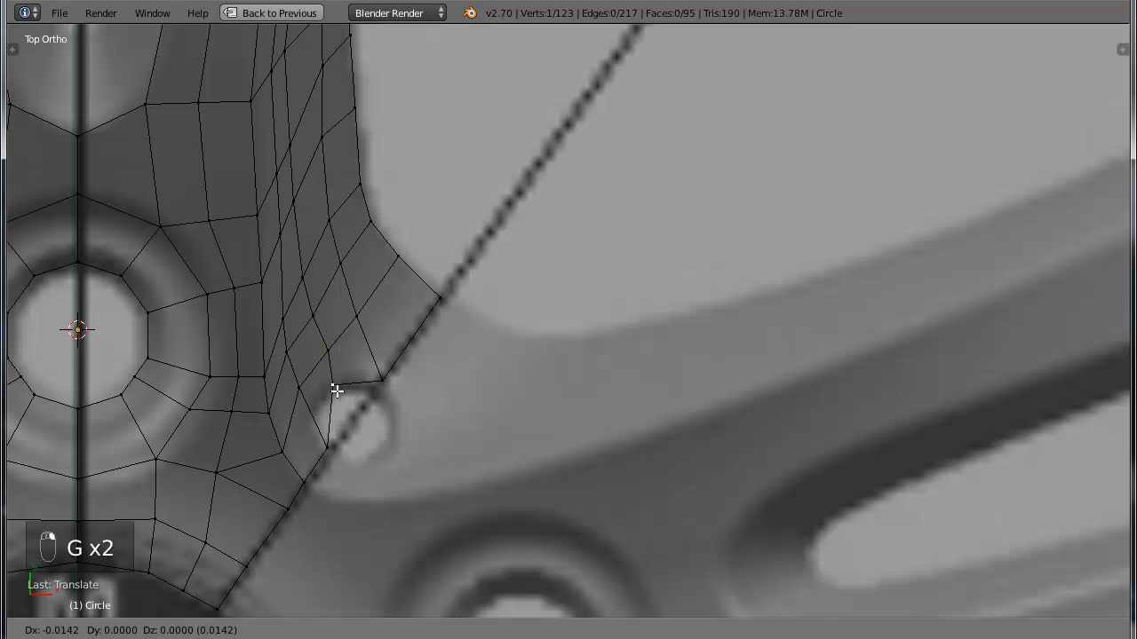
pyautogui.click(342, 362)
# Reposition the inner-row vertices between the lug hole and the small hole to smooth the edge flow
pyautogui.press('g')
pyautogui.click(318, 315)
pyautogui.press('g')
pyautogui.click(310, 310)
pyautogui.moveTo(310, 310); pyautogui.dragTo(313, 272)
pyautogui.press('g')
pyautogui.click(318, 271)
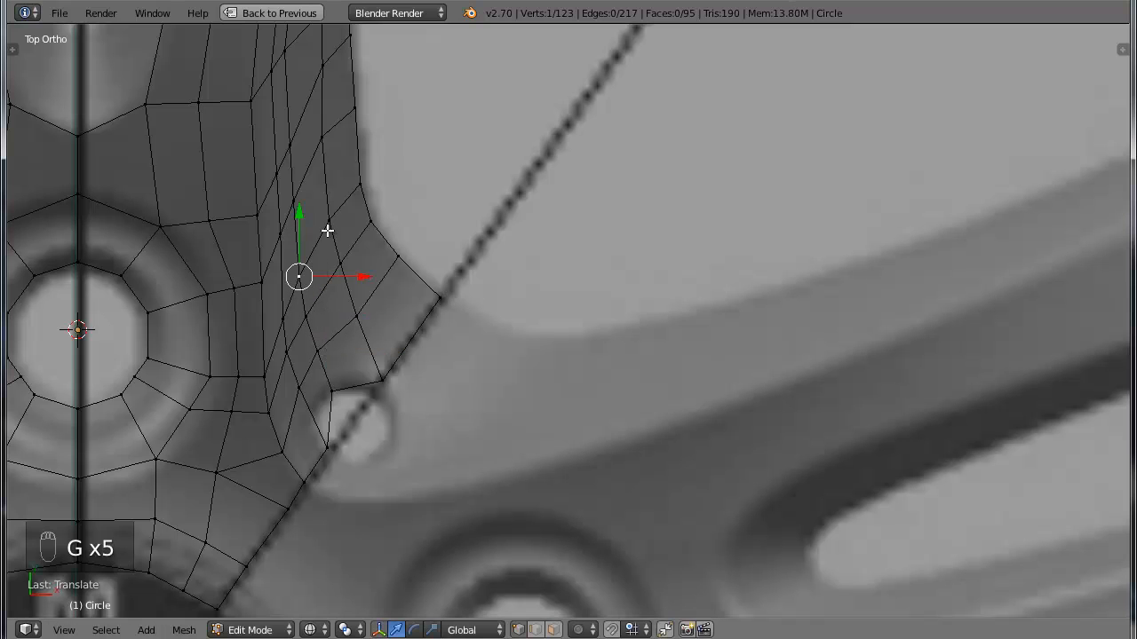
# Move the inner-row vertex beside the opening's straight edge downward and slide the vertex above it along the same row
pyautogui.rightClick(324, 139)
pyautogui.press('g')
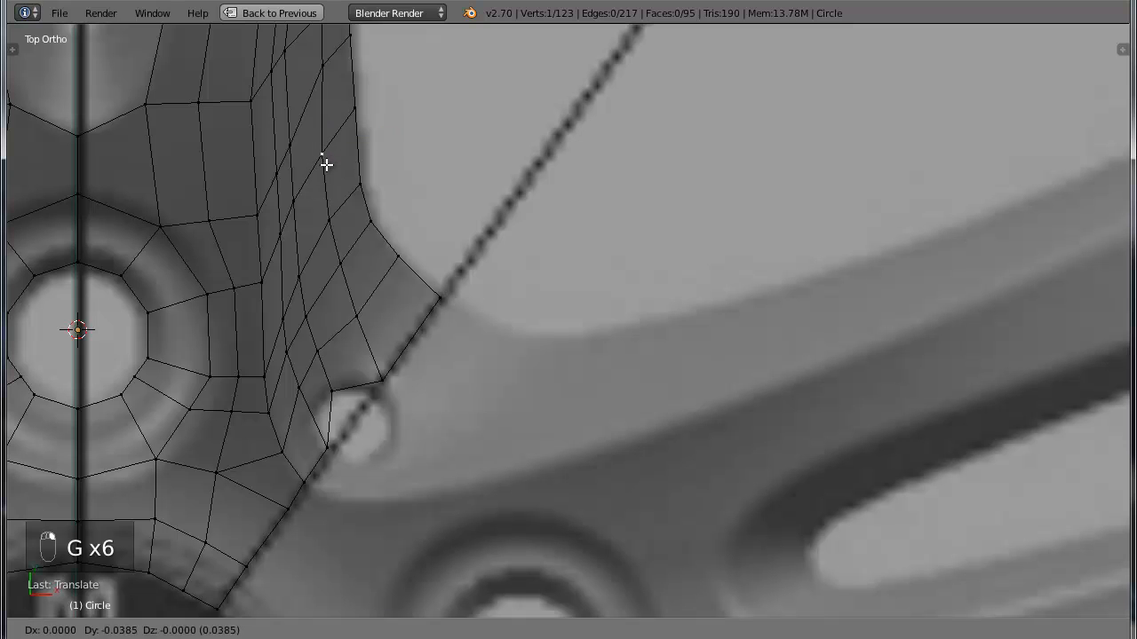
pyautogui.click(326, 163)
pyautogui.moveTo(331, 65); pyautogui.dragTo(328, 74, button='right')
pyautogui.press('g')
pyautogui.press('g')
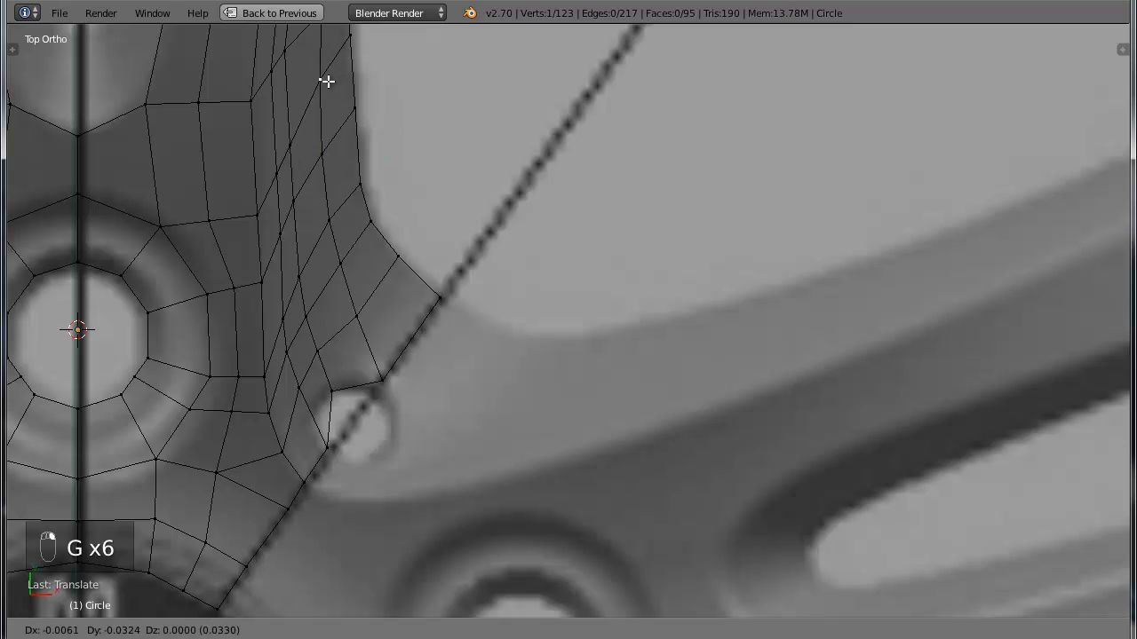
pyautogui.press('g')
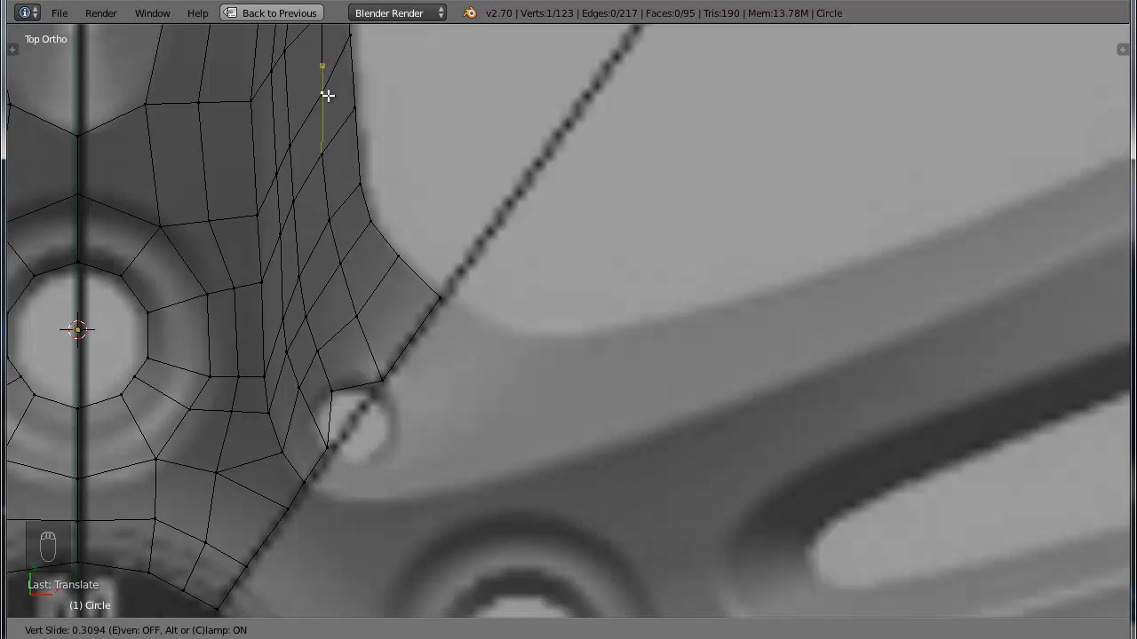
pyautogui.click(342, 62)
# Slide the outermost vertex on the upper part of the opening's edge down along the edge
pyautogui.rightClick(350, 37)
pyautogui.press('g')
pyautogui.press('g')
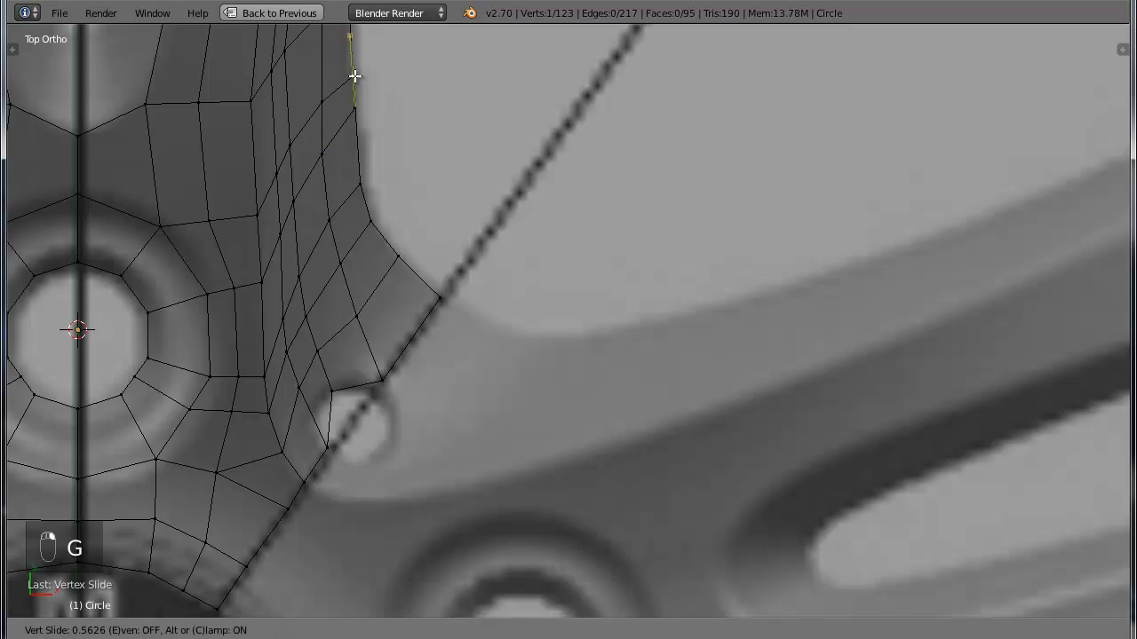
pyautogui.click(354, 64)
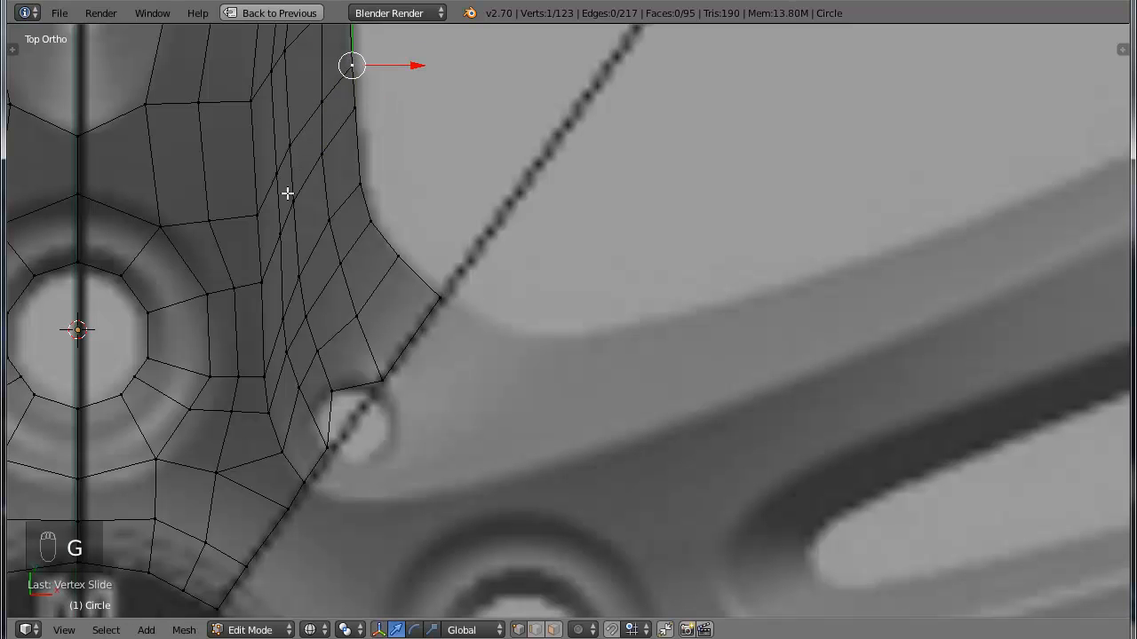
# Slide the two vertices up and right of the lug hole along their vertical edges to even the spacing
pyautogui.rightClick(263, 283)
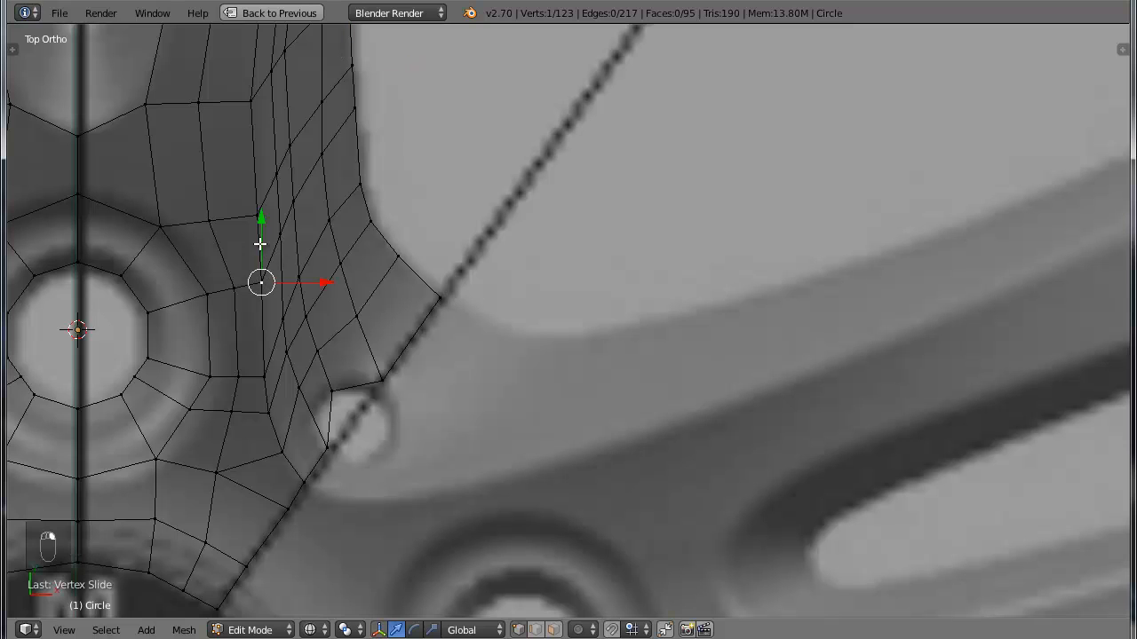
pyautogui.press('g')
pyautogui.press('g')
pyautogui.click(259, 265)
pyautogui.rightClick(281, 234)
pyautogui.press('g')
pyautogui.press('g')
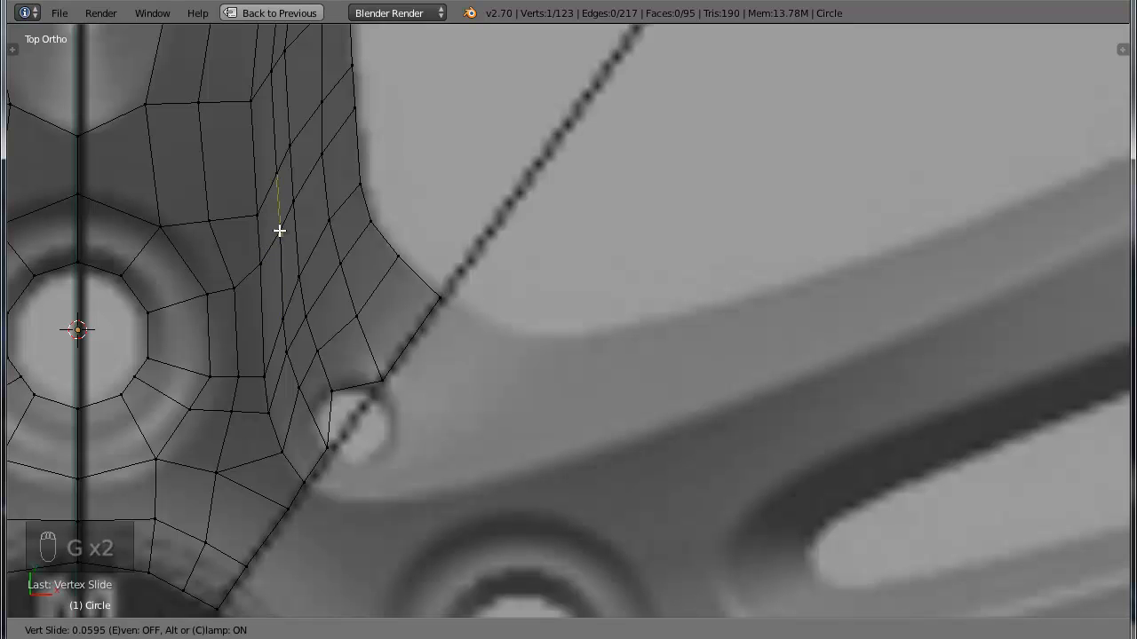
pyautogui.click(279, 228)
# Nudge the middle-row vertex between the lug hole and the opening, and slide the inner-row vertex beside the opening's edge slightly downward
pyautogui.rightClick(294, 204)
pyautogui.press('g')
pyautogui.click(307, 207)
pyautogui.rightClick(322, 152)
pyautogui.press('g')
pyautogui.press('g')
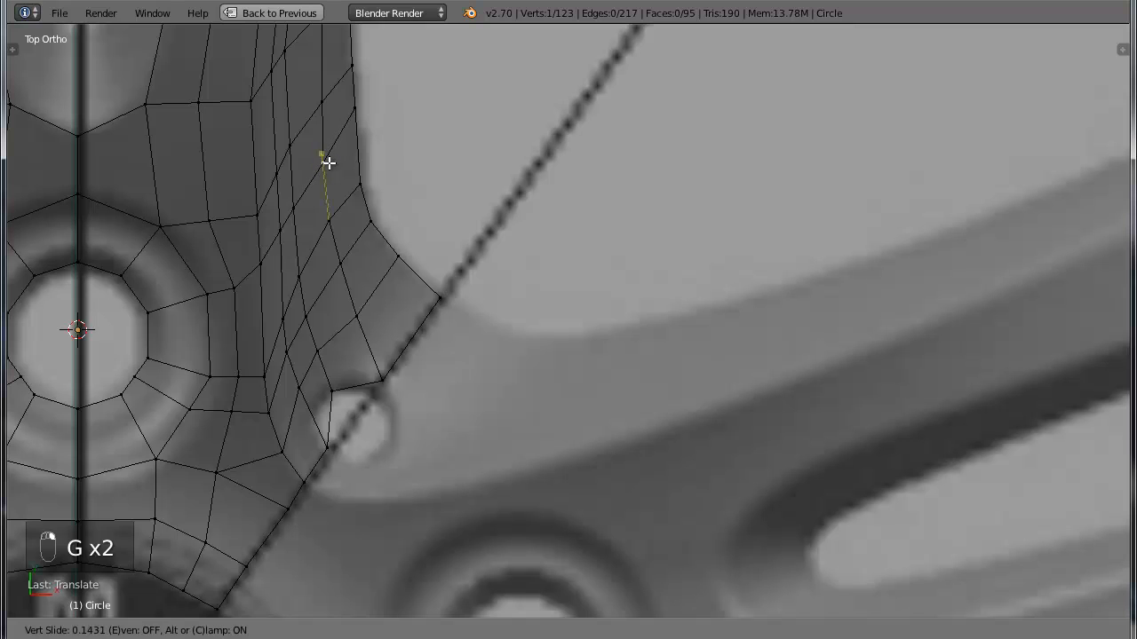
pyautogui.click(325, 161)
# Slide the opening-edge vertex above the rounded corner and the inner-row vertex diagonally below it slightly down their edges
pyautogui.rightClick(355, 108)
pyautogui.press('g')
pyautogui.press('g')
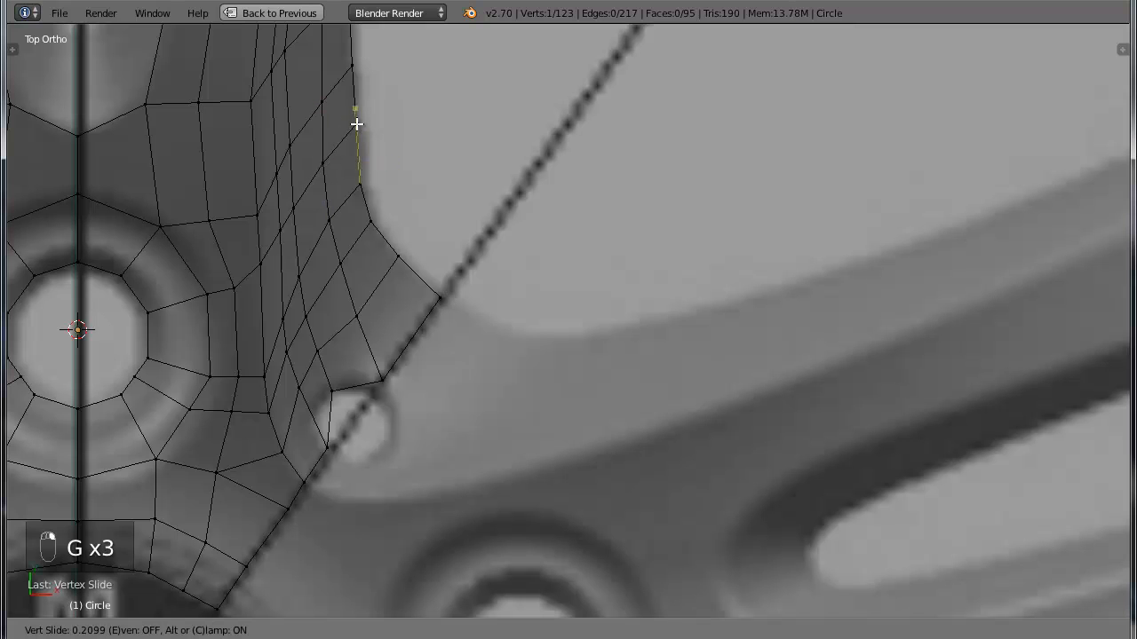
pyautogui.click(356, 124)
pyautogui.rightClick(332, 221)
pyautogui.press('g')
pyautogui.press('g')
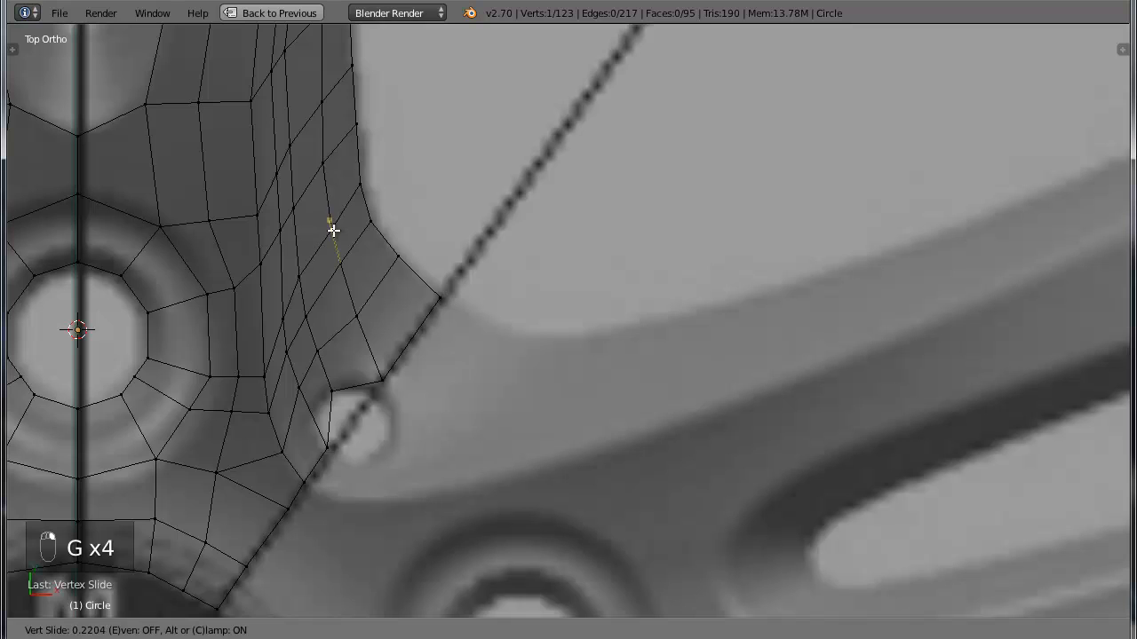
pyautogui.click(333, 230)
# Review the whole spoke against the blueprint in top view, in and out of Edit Mode
pyautogui.scroll(-1, 350, 194)
pyautogui.scroll(-2, 430, 213)
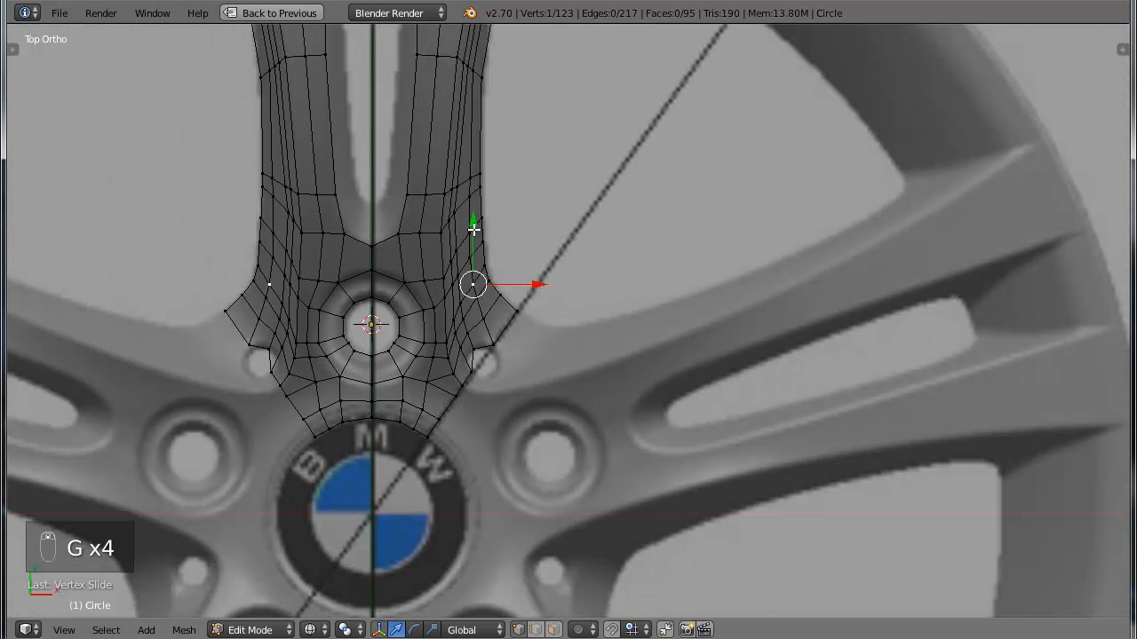
pyautogui.press('Tab')
pyautogui.scroll(-3, 469, 227)
pyautogui.press('e')
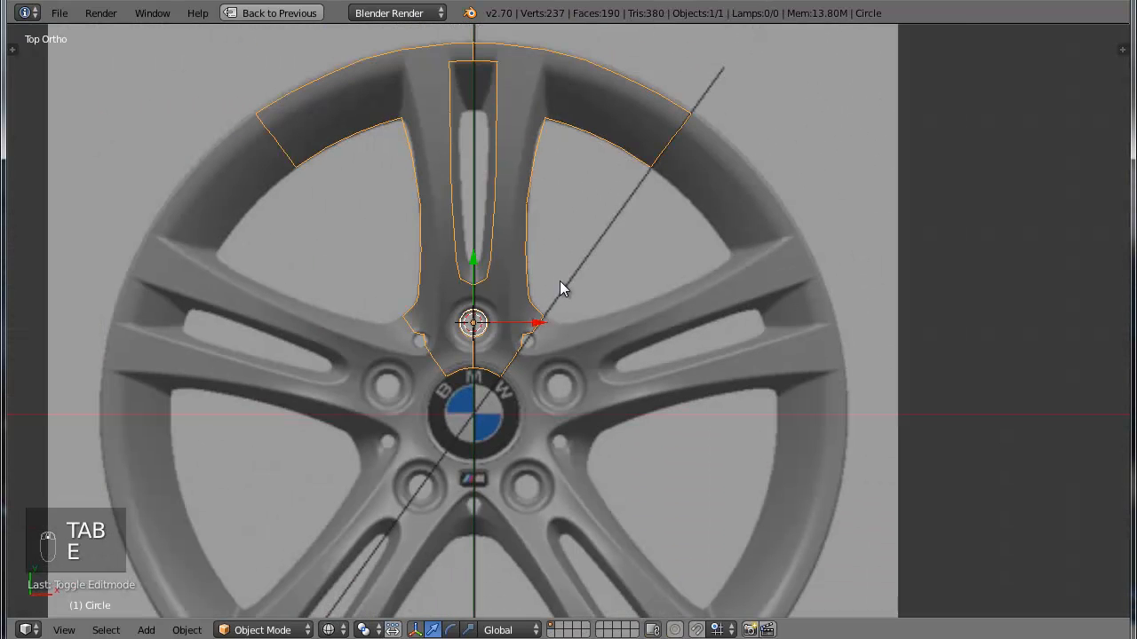
pyautogui.press('z')
pyautogui.scroll(5, 559, 281)
pyautogui.press('a')
pyautogui.press('z')
pyautogui.scroll(-5, 508, 289)
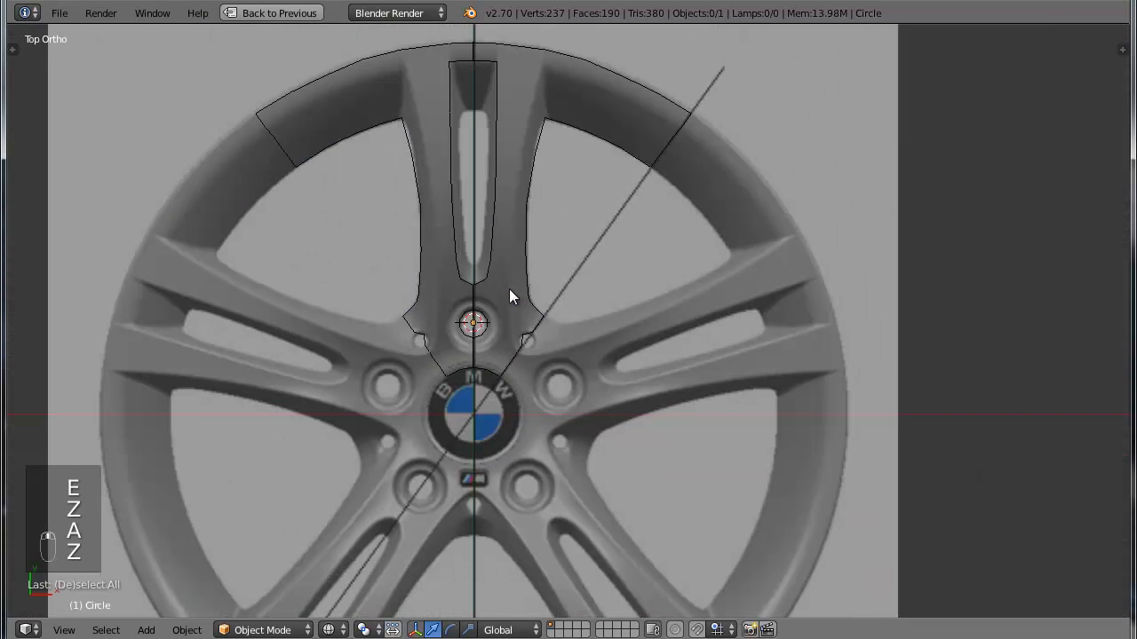
pyautogui.scroll(3, 510, 296)
pyautogui.press('Tab')
pyautogui.press('a')
pyautogui.press('a')
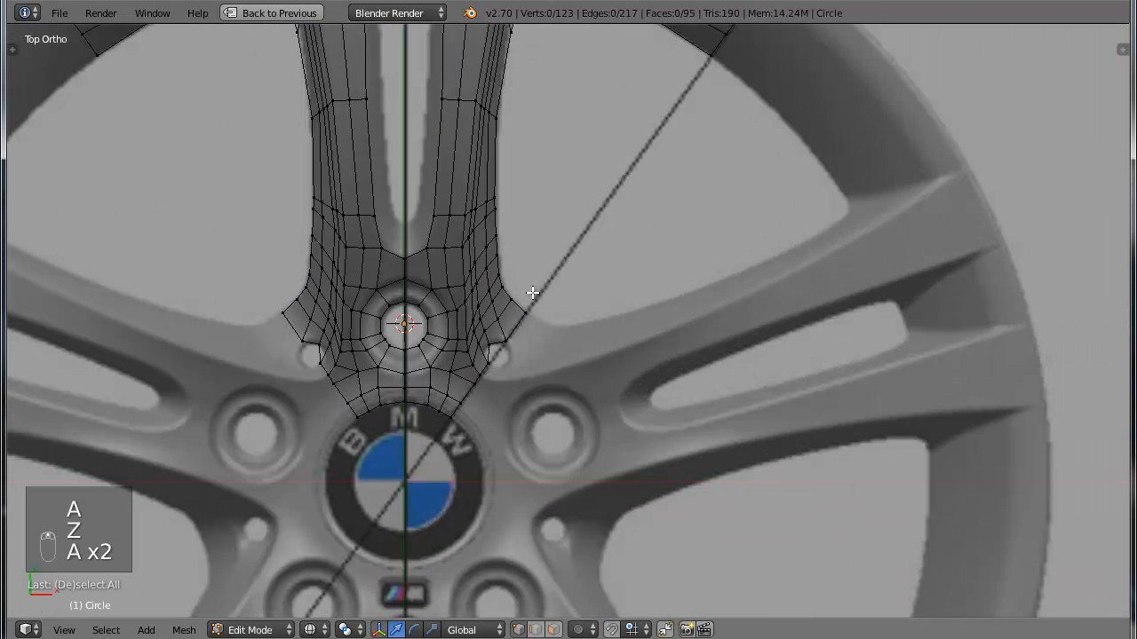
# Inspect the flat spoke mesh in perspective, comparing its wireframe and solid display
pyautogui.scroll(-3, 533, 293)
pyautogui.moveTo(563, 314); pyautogui.dragTo(570, 275, button='middle')
pyautogui.scroll(5, 583, 265)
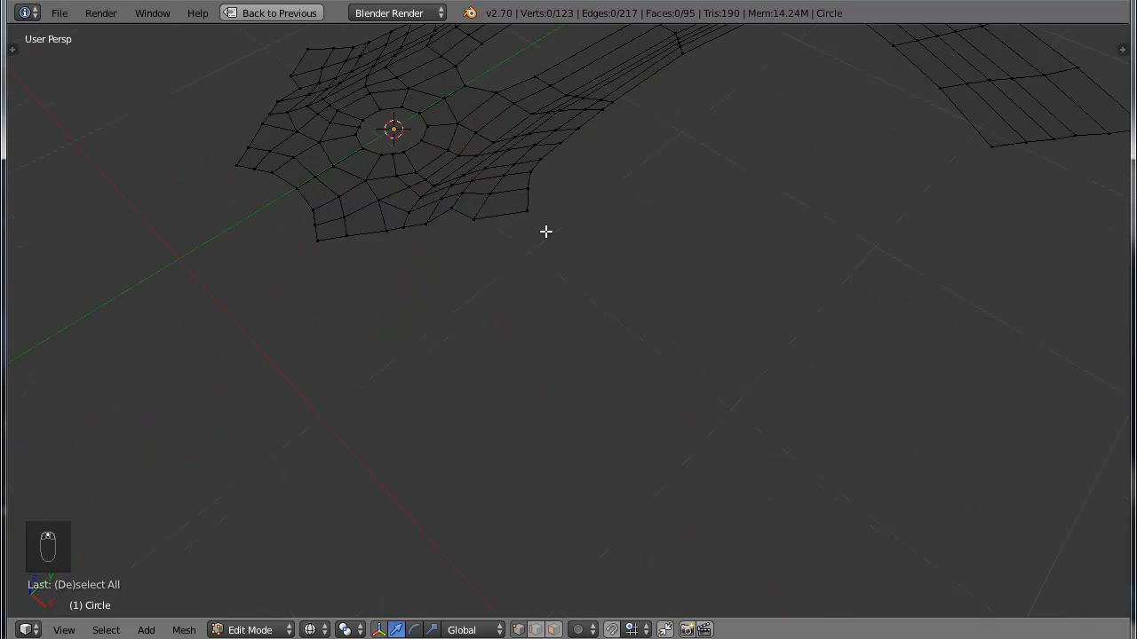
pyautogui.scroll(3, 472, 237)
pyautogui.press('Tab')
pyautogui.scroll(-3, 472, 236)
pyautogui.moveTo(474, 241); pyautogui.dragTo(599, 322, button='middle')
pyautogui.scroll(-2, 533, 294)
pyautogui.press('z')
pyautogui.scroll(2, 627, 302)
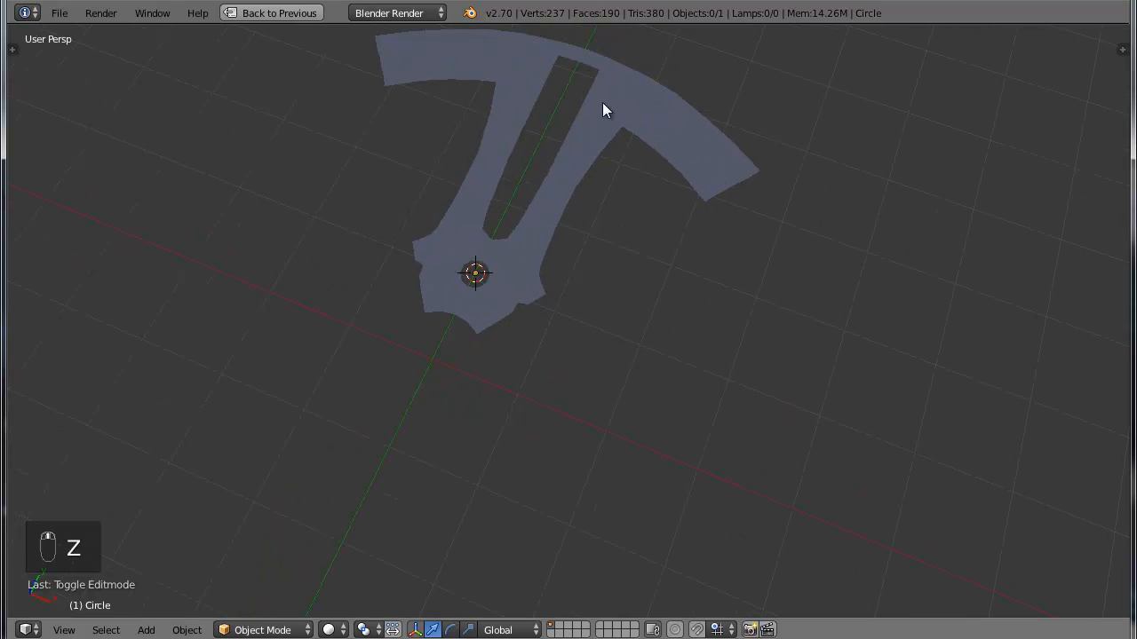
pyautogui.scroll(-2, 573, 318)
pyautogui.moveTo(622, 299); pyautogui.dragTo(752, 377, button='middle')
pyautogui.press('z')
pyautogui.scroll(3, 622, 337)
pyautogui.press('a')
pyautogui.press('z')
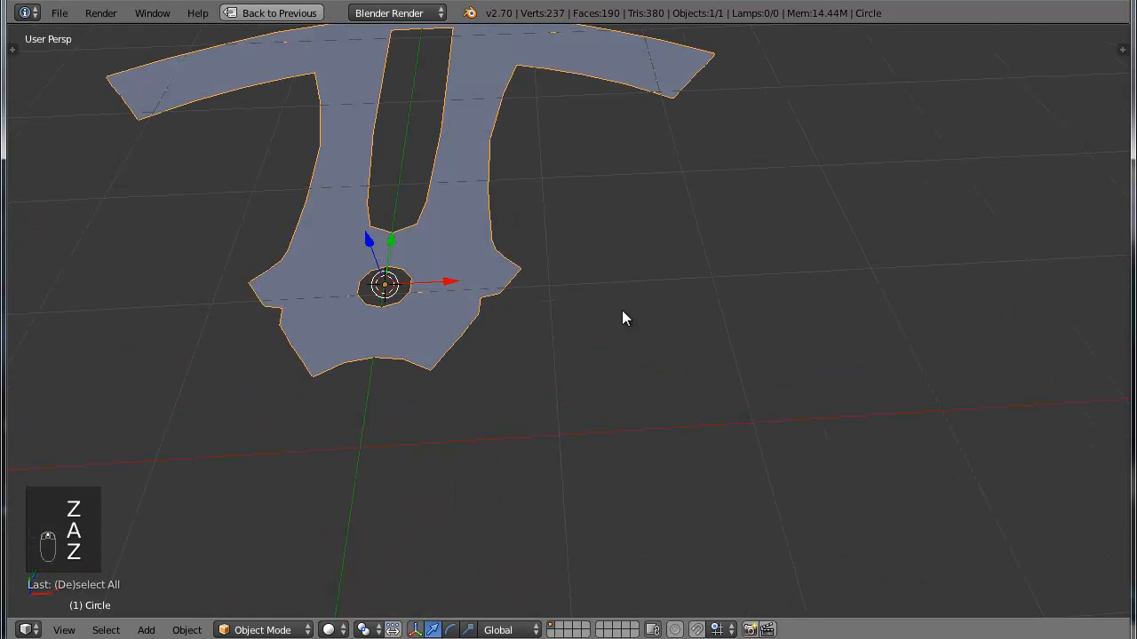
# Return the spoke mesh to Edit Mode in wireframe display and restore the full screen layout from the maximized viewport
pyautogui.press('Tab')
pyautogui.scroll(-4, 538, 296)
pyautogui.press('z')
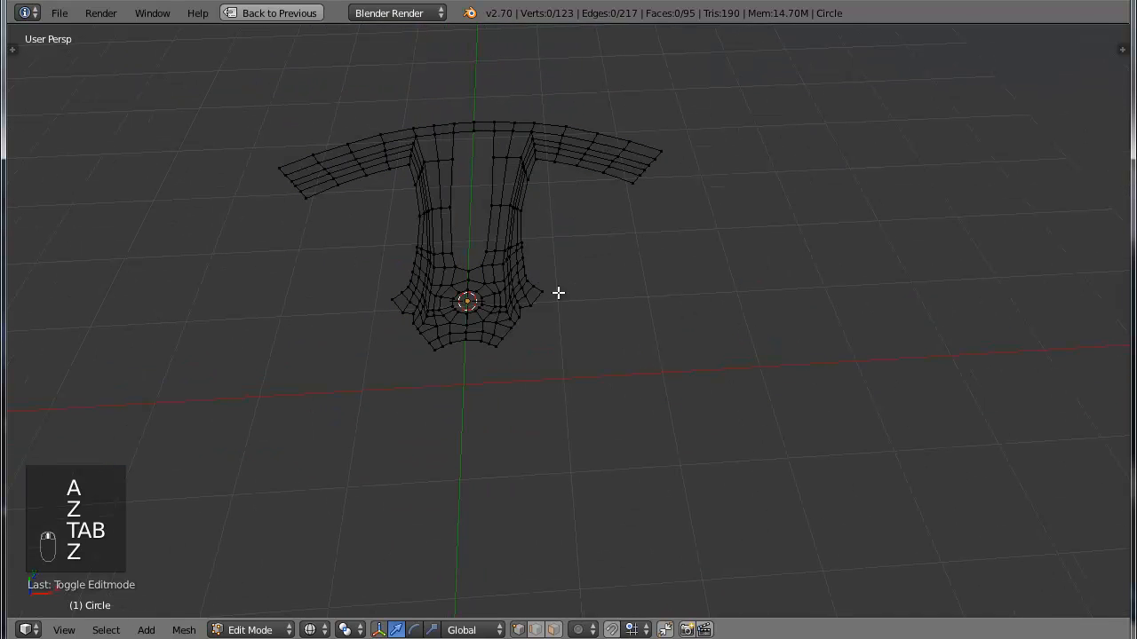
pyautogui.hotkey('shift', 'space')
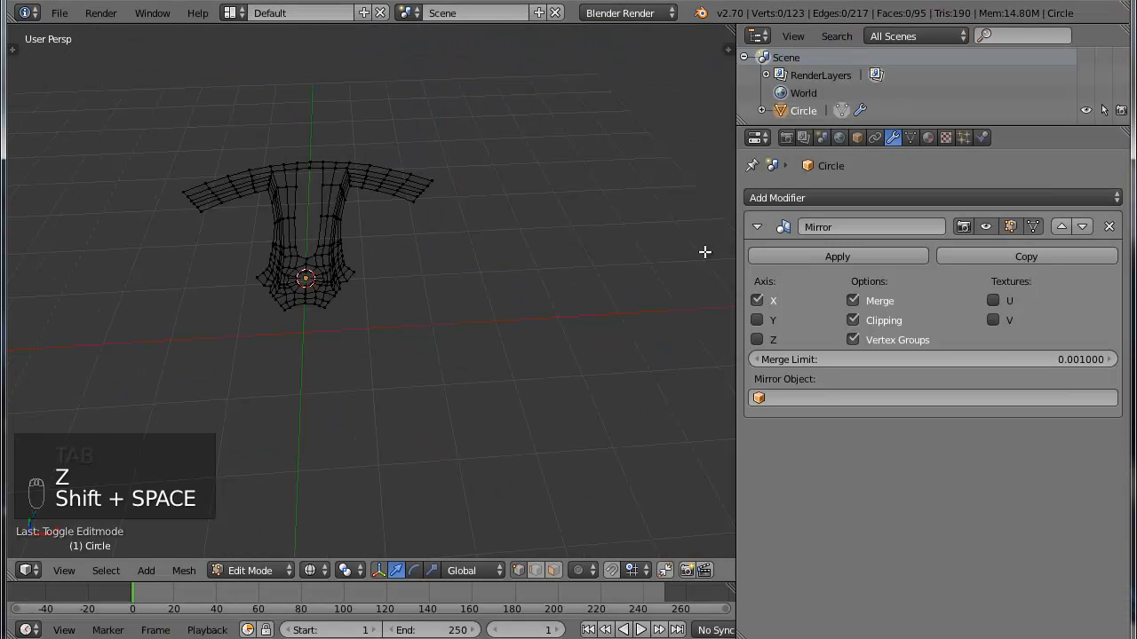
# Split the 3D viewport into two side by side and set the second one to the front orthographic view
pyautogui.moveTo(728, 49); pyautogui.dragTo(296, 89)
pyautogui.click(317, 570)
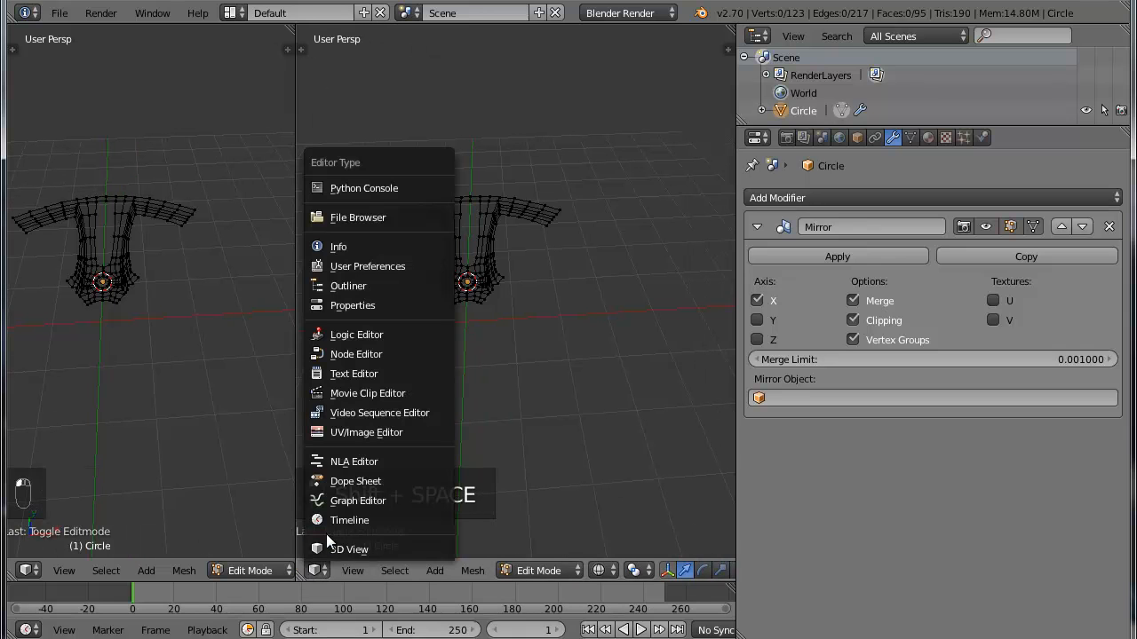
pyautogui.click(329, 548)
pyautogui.press('KP_1')
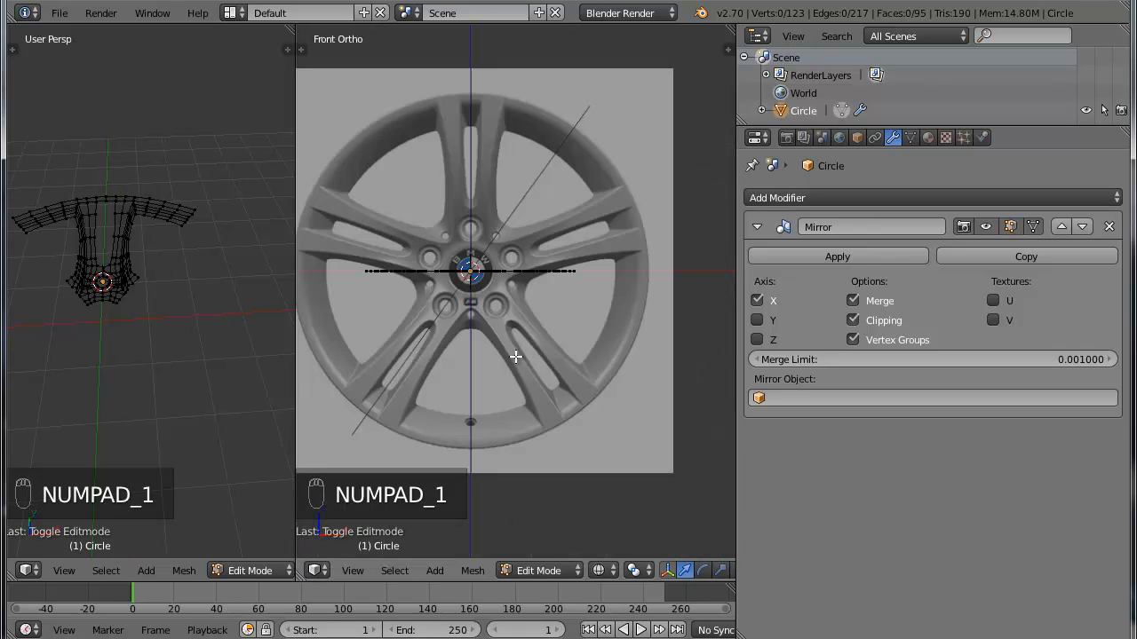
# Narrow the properties area and give the two 3D viewports roughly equal widths
pyautogui.scroll(6, 515, 357)
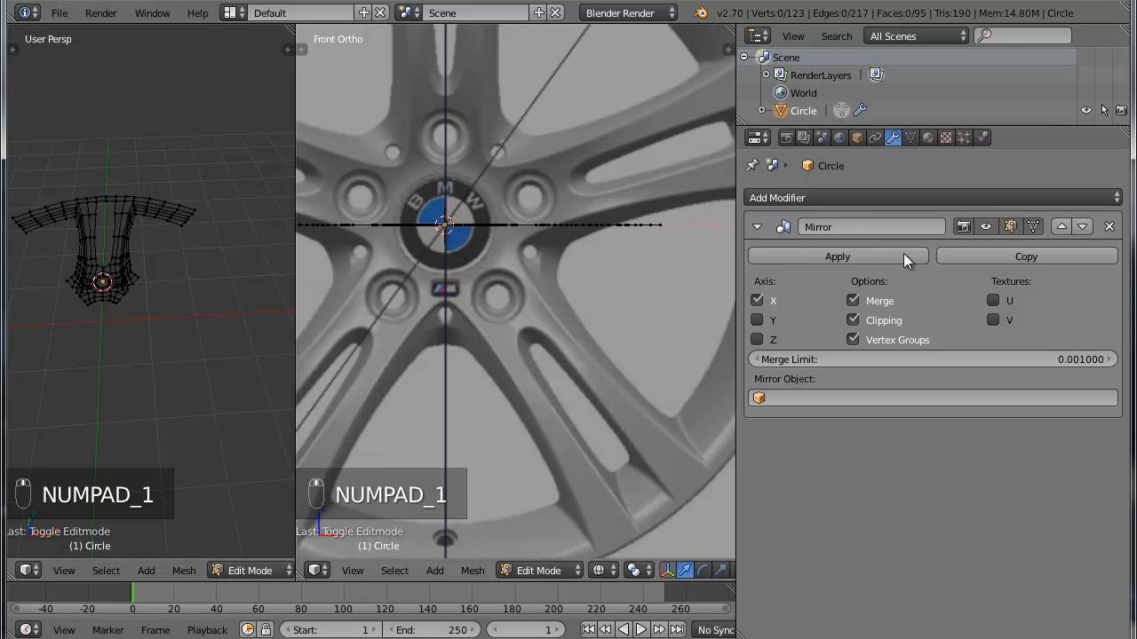
pyautogui.moveTo(737, 370); pyautogui.dragTo(1007, 360)
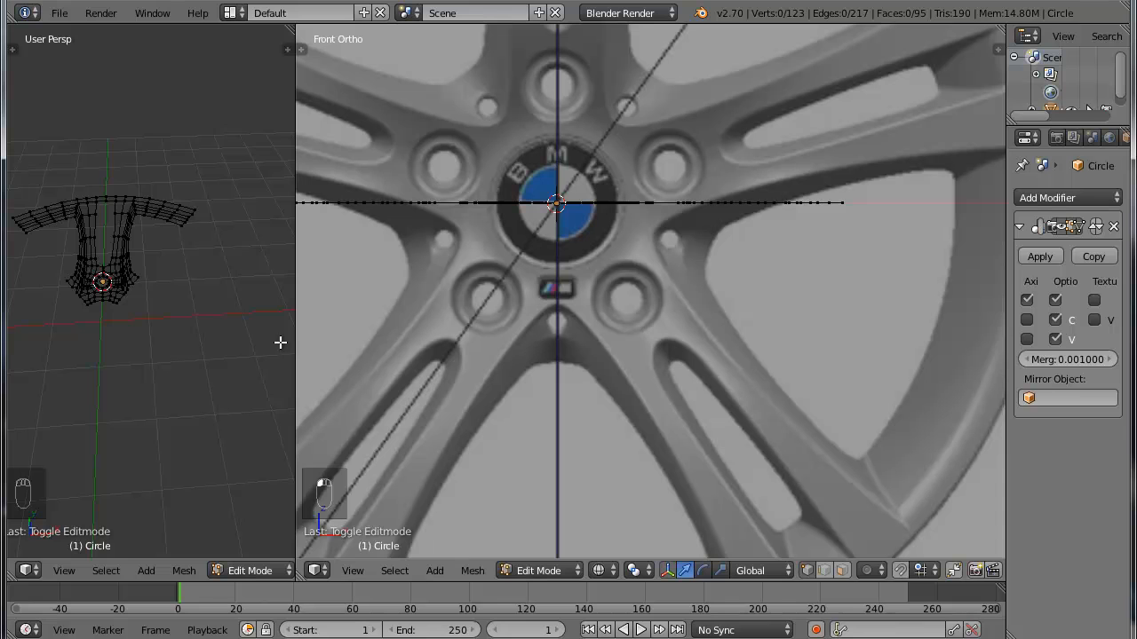
pyautogui.scroll(3, 178, 298)
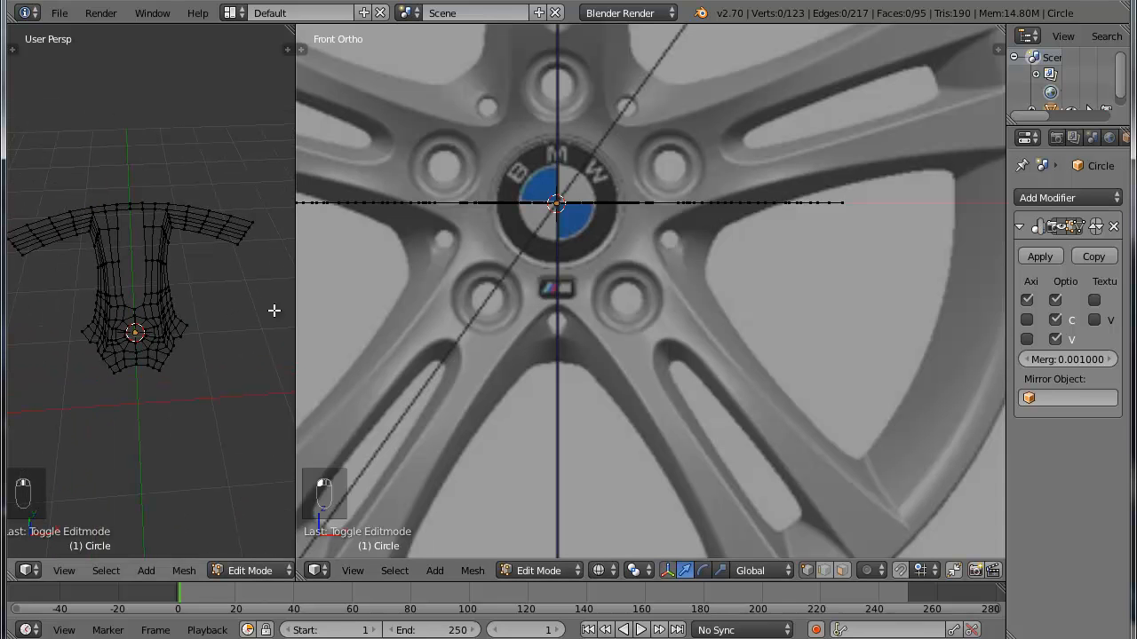
pyautogui.moveTo(293, 305); pyautogui.dragTo(534, 330)
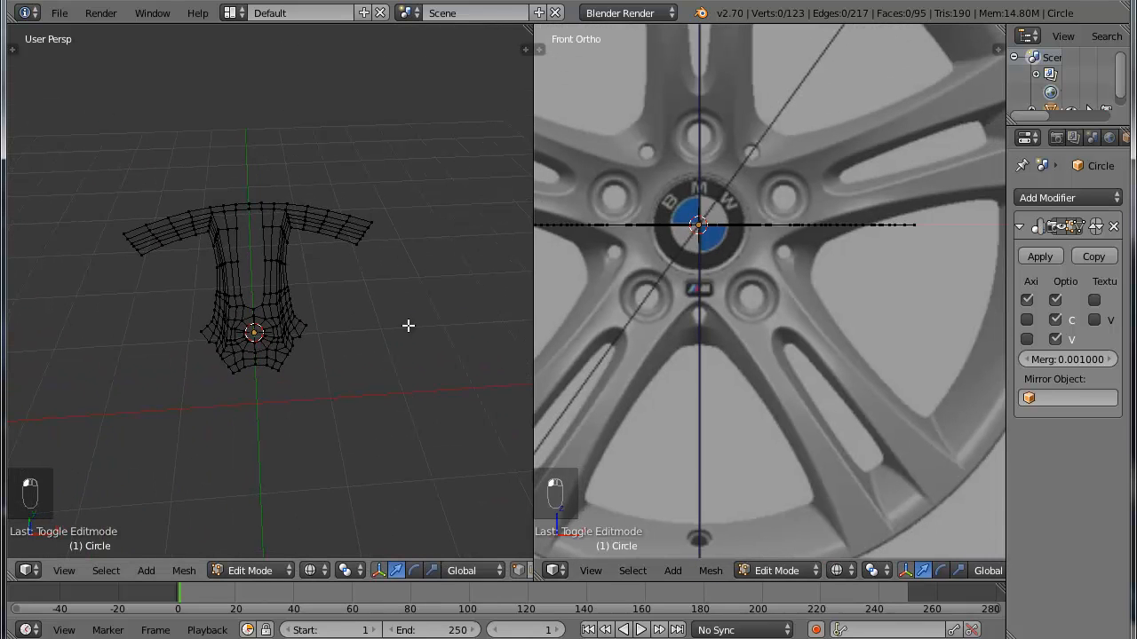
pyautogui.scroll(2, 405, 325)
# Select the edge loop bordering the large opening and lower it along Z well below the rest of the mesh
pyautogui.keyDown('alt'); pyautogui.rightClick(379, 178); pyautogui.keyUp('alt')
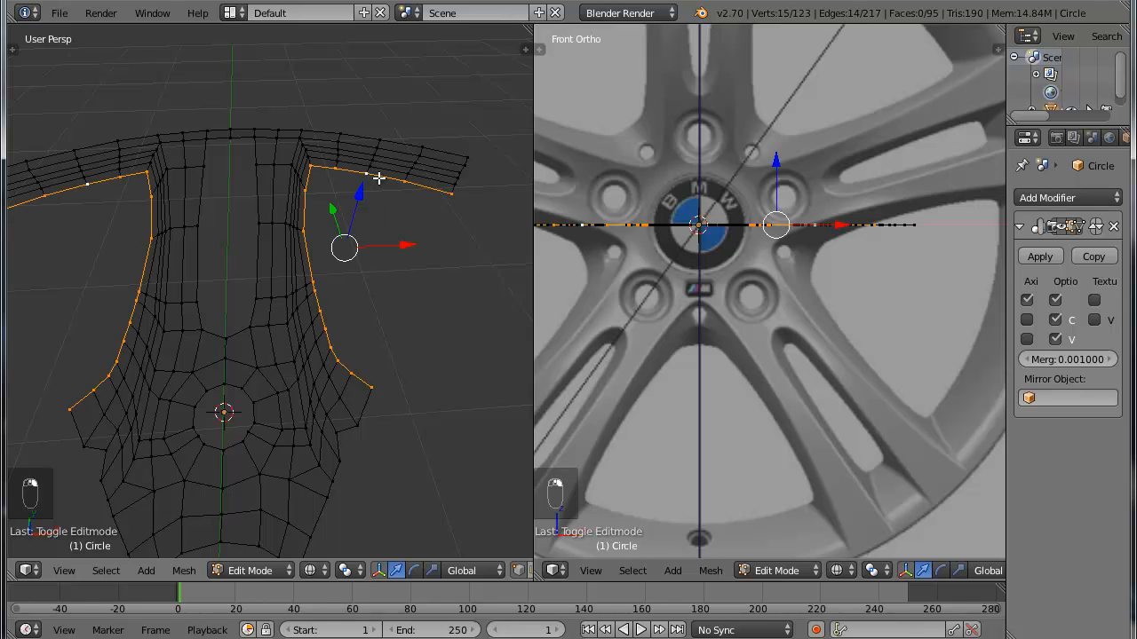
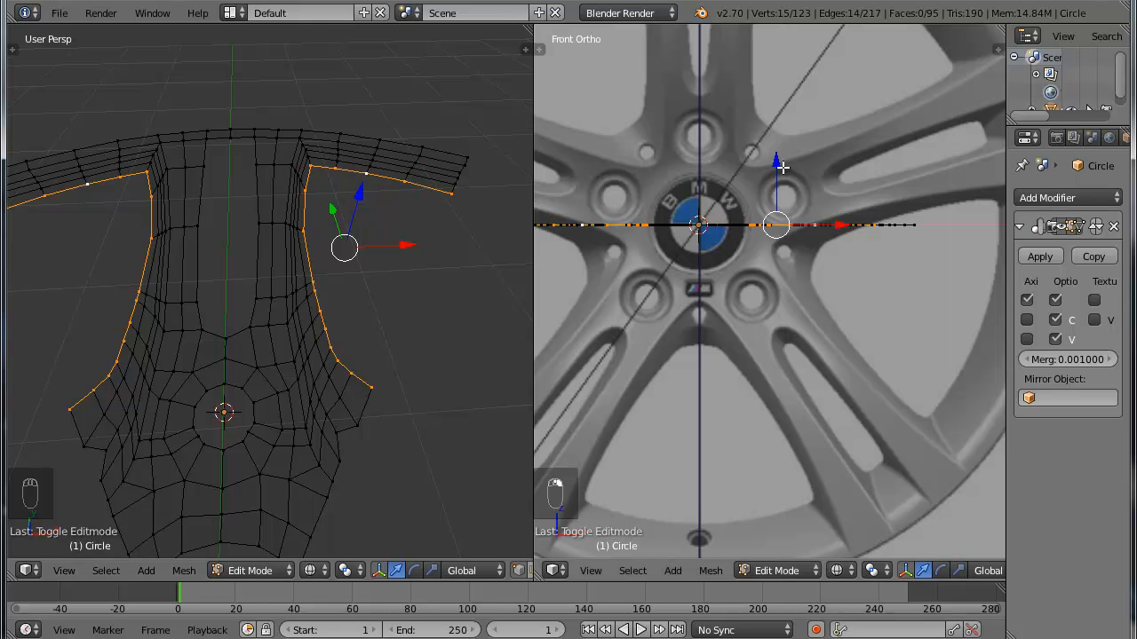
pyautogui.moveTo(777, 159); pyautogui.dragTo(756, 187)
pyautogui.moveTo(755, 188); pyautogui.dragTo(616, 301, button='middle')
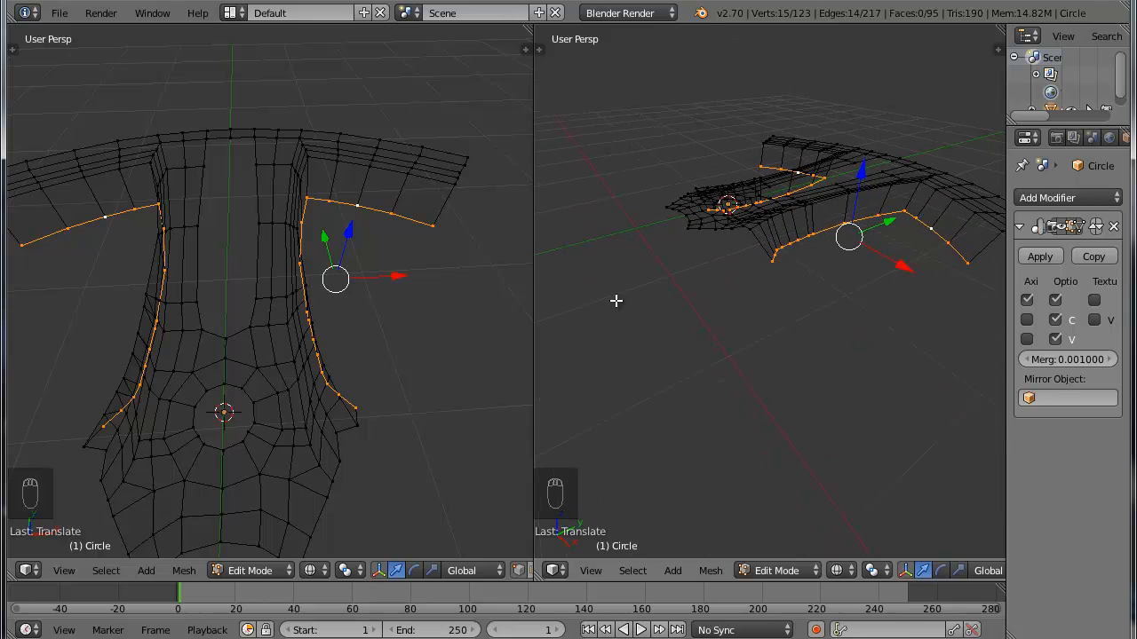
pyautogui.press('KP_1')
pyautogui.press('g')
pyautogui.press('z')
pyautogui.click(495, 238)
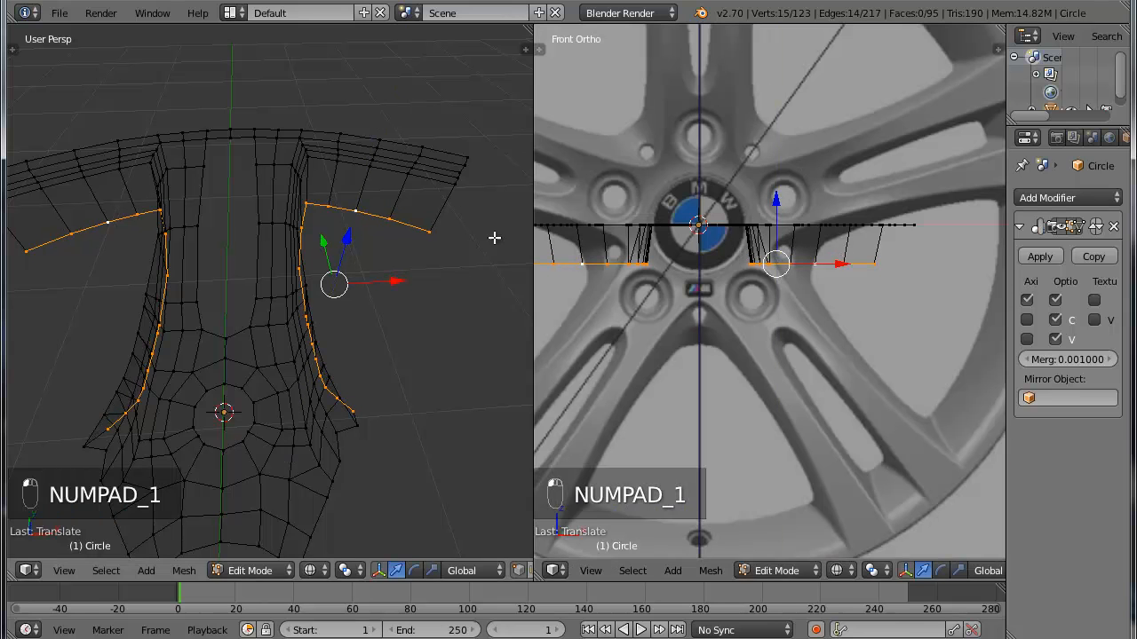
# Lower the second edge loop in from the opening's border by about 0.18 along Z
pyautogui.press('a')
pyautogui.keyDown('alt'); pyautogui.rightClick(438, 187); pyautogui.keyUp('alt')
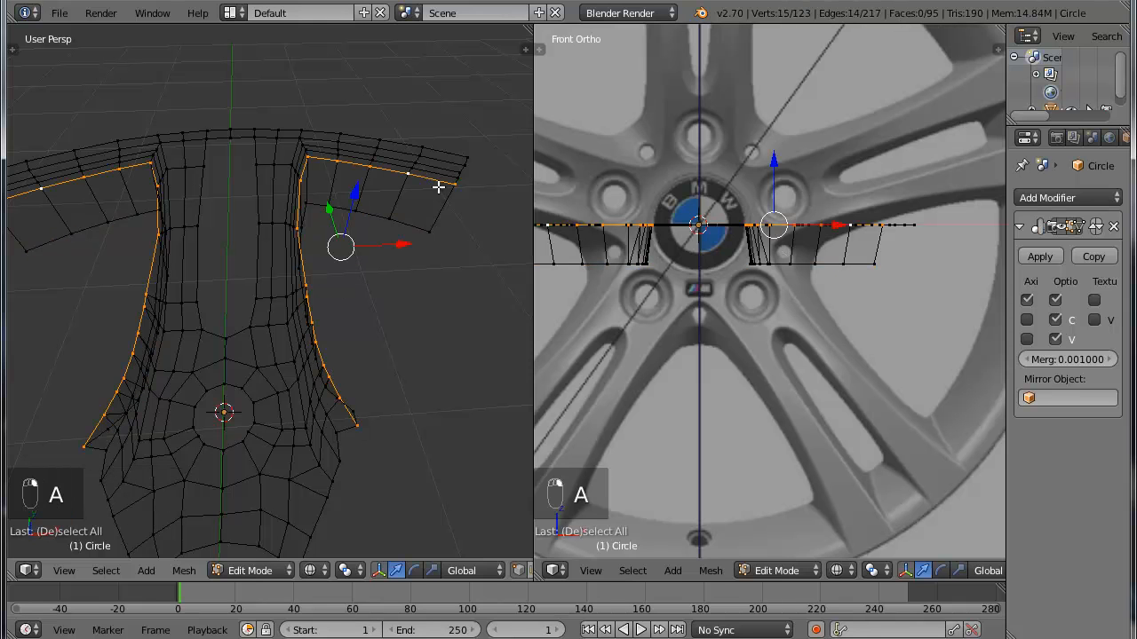
pyautogui.press('g')
pyautogui.press('z')
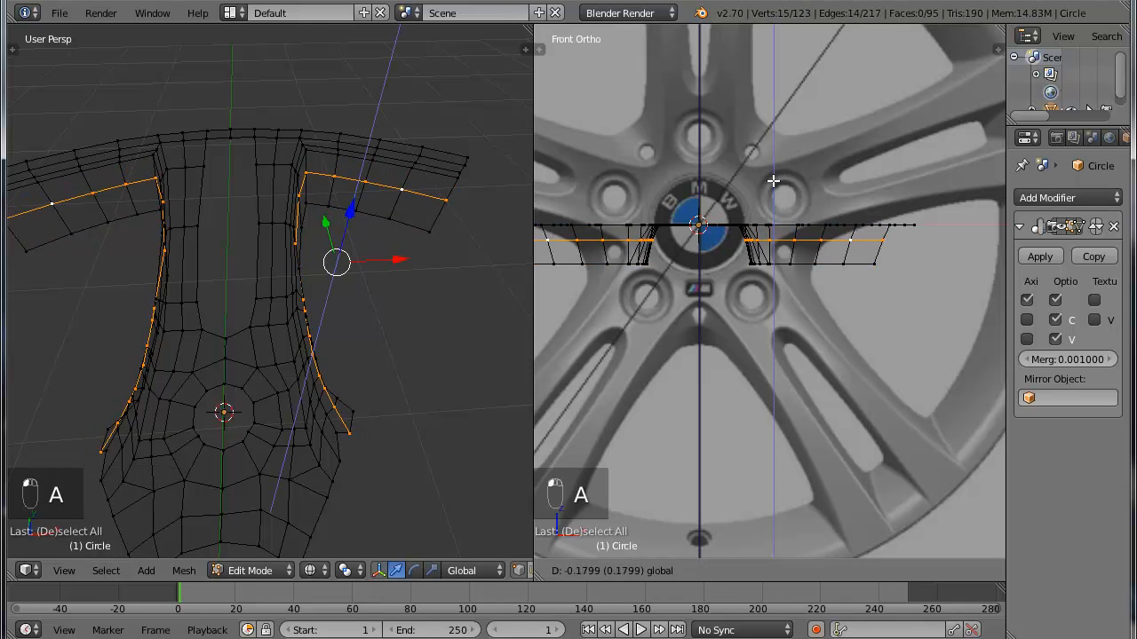
pyautogui.click(773, 181)
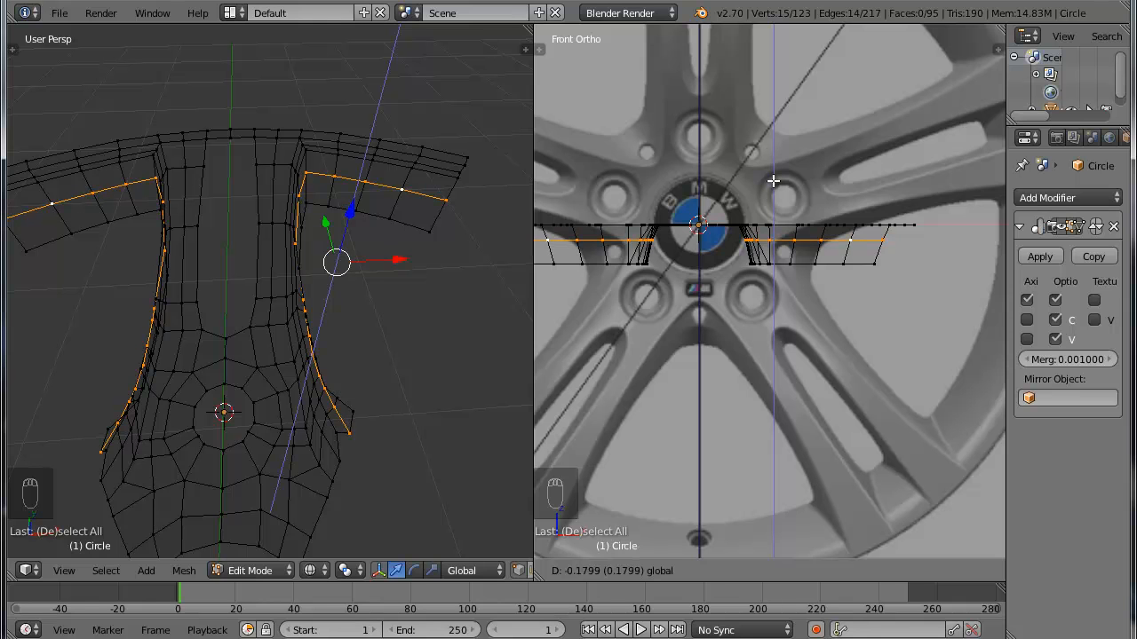
# Lower the third edge loop in from the opening's border by about 0.07 along Z
pyautogui.press('a')
pyautogui.keyDown('alt'); pyautogui.rightClick(424, 170); pyautogui.keyUp('alt')
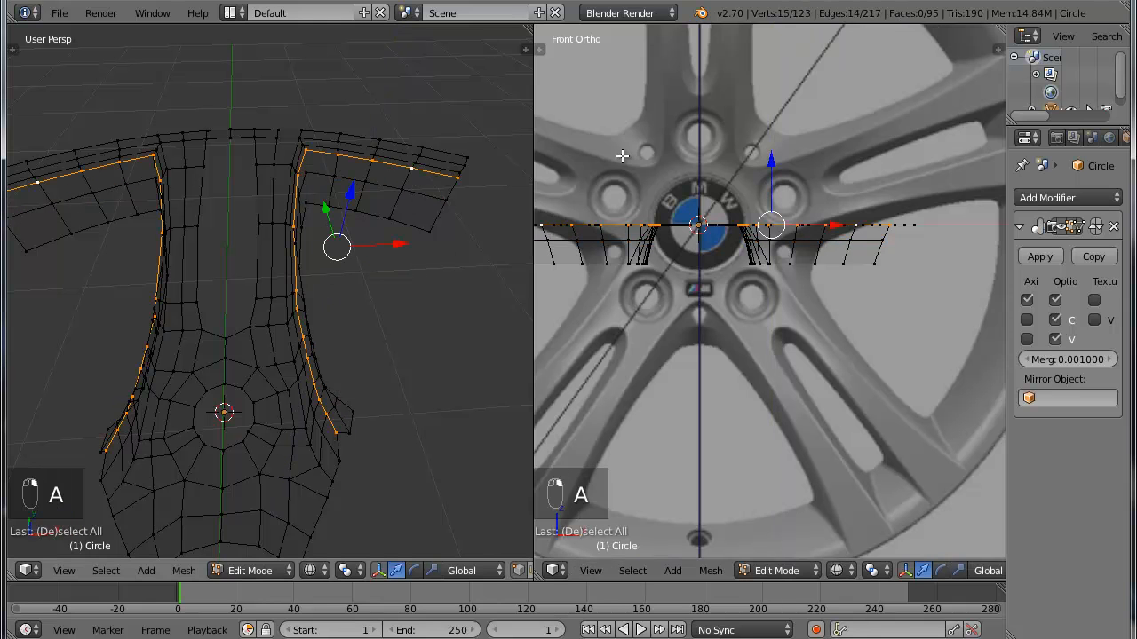
pyautogui.press('g')
pyautogui.press('z')
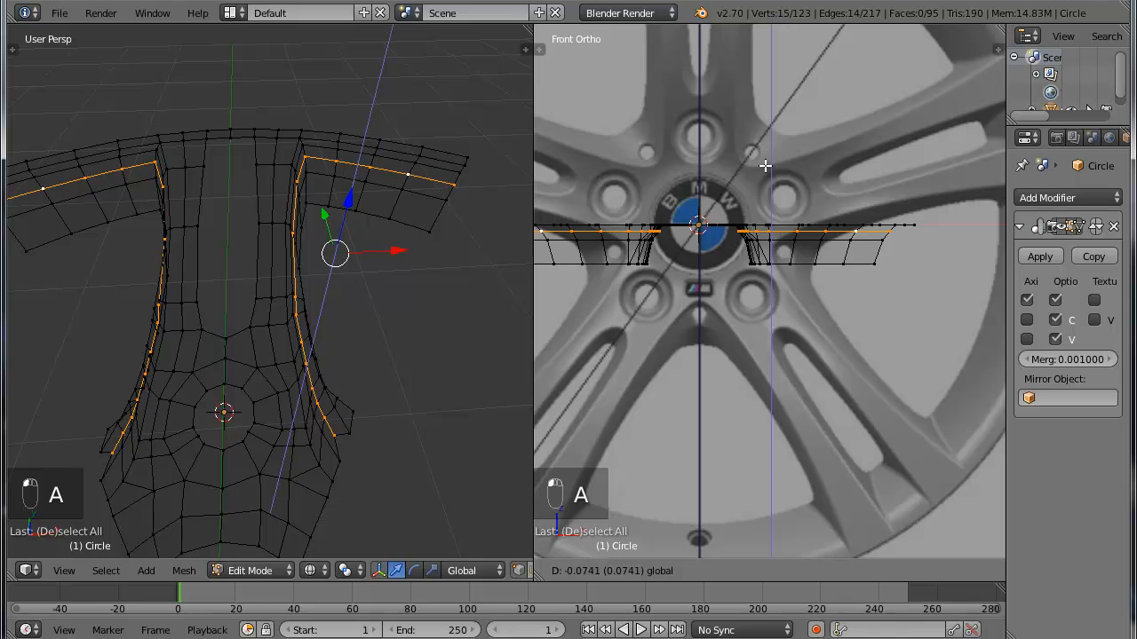
pyautogui.click(766, 165)
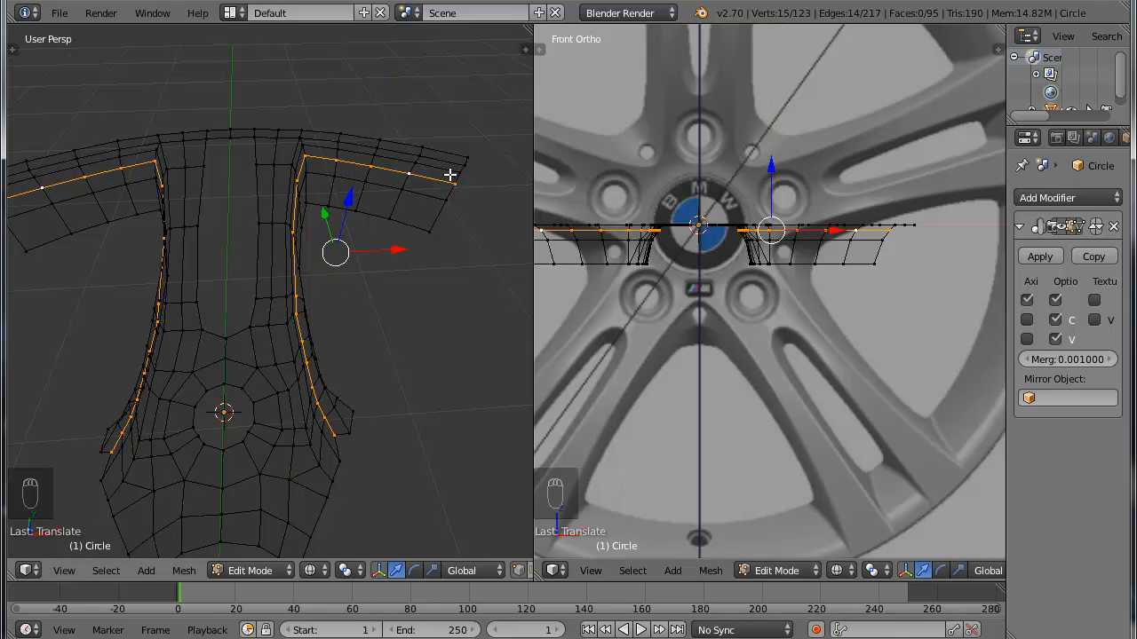
# Lower the fourth edge loop in from the large opening's border slightly along Z
pyautogui.rightClick(419, 165)
pyautogui.press('a')
pyautogui.keyDown('alt'); pyautogui.rightClick(393, 157); pyautogui.keyUp('alt')
pyautogui.press('g')
pyautogui.press('z')
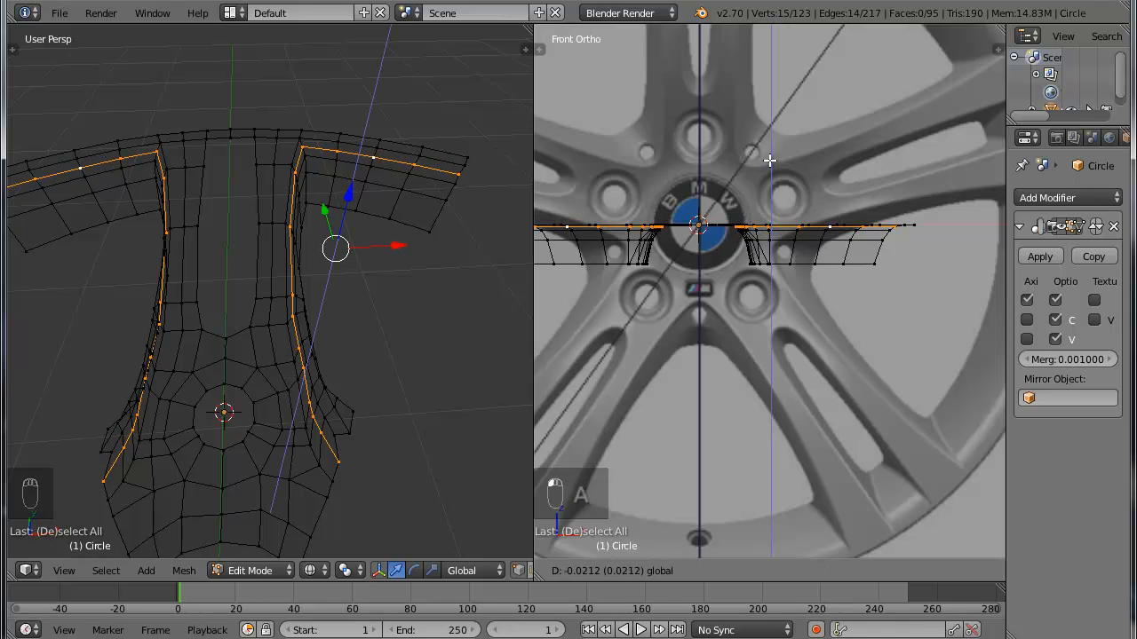
pyautogui.click(769, 161)
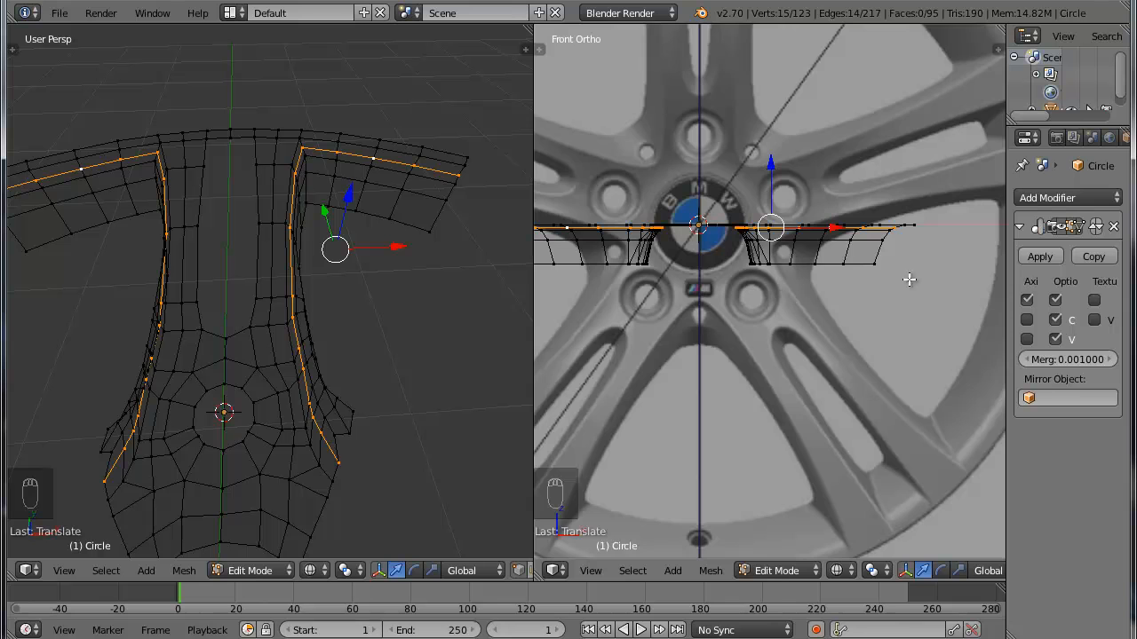
pyautogui.scroll(5, 897, 275)
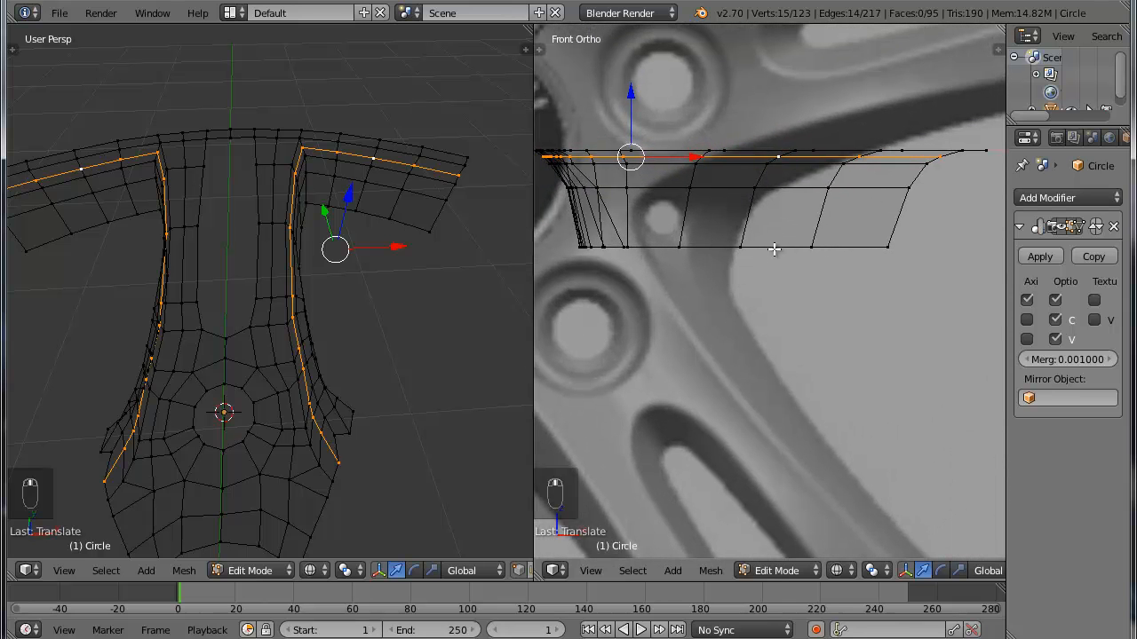
# Fine-tune the border vertices near the large opening's upper corner beside the spoke along Y, working in the top view
pyautogui.press('z')
pyautogui.scroll(-3, 373, 204)
pyautogui.moveTo(380, 223)
pyautogui.mouseDown(button='middle')
pyautogui.moveTo(305, 207)
pyautogui.moveTo(262, 167)
pyautogui.moveTo(240, 254)
pyautogui.moveTo(310, 213)
pyautogui.moveTo(257, 183)
pyautogui.moveTo(226, 257)
pyautogui.moveTo(328, 248)
pyautogui.moveTo(289, 186)
pyautogui.moveTo(367, 263)
pyautogui.moveTo(391, 259)
pyautogui.mouseUp(button='middle')
pyautogui.press('KP_7')
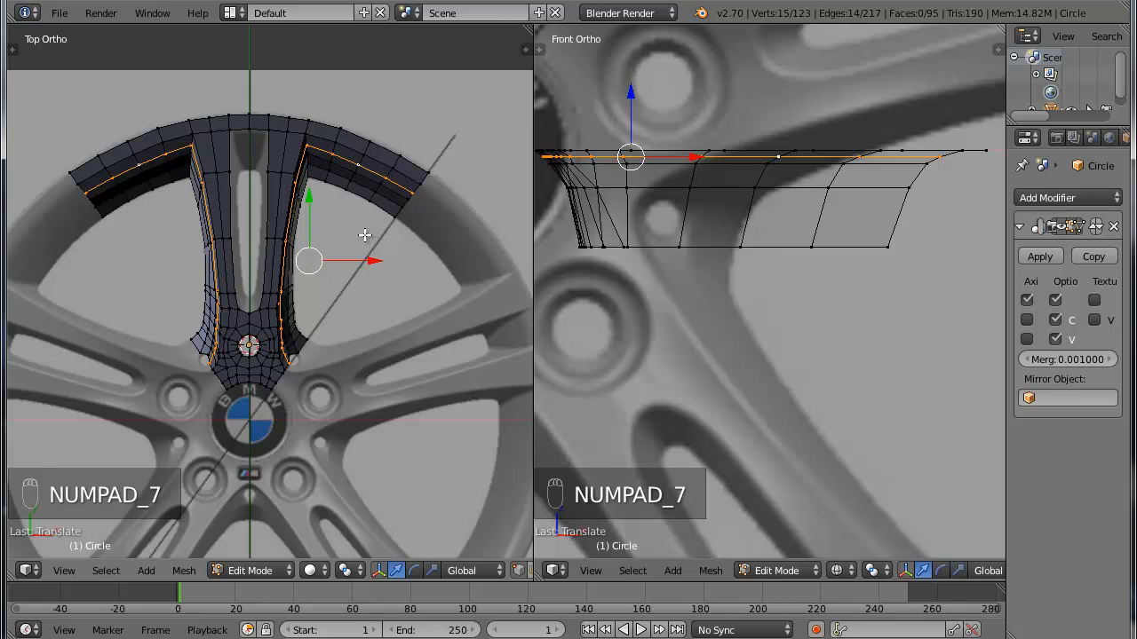
pyautogui.press('z')
pyautogui.scroll(1, 345, 215)
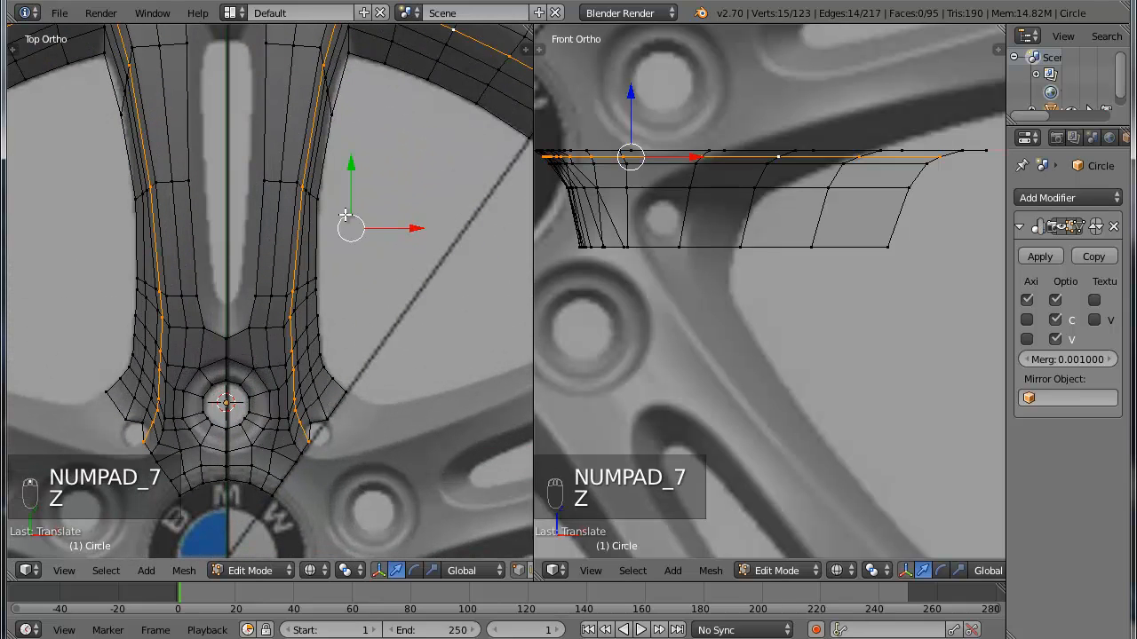
pyautogui.rightClick(331, 110)
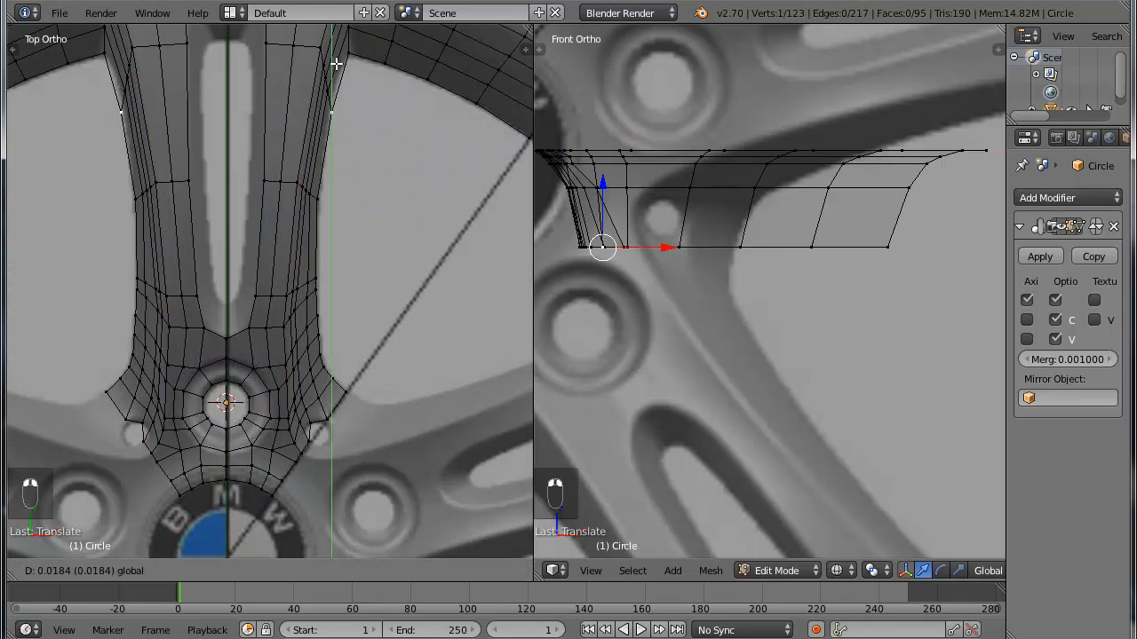
pyautogui.rightClick(347, 59)
pyautogui.scroll(-2, 373, 120)
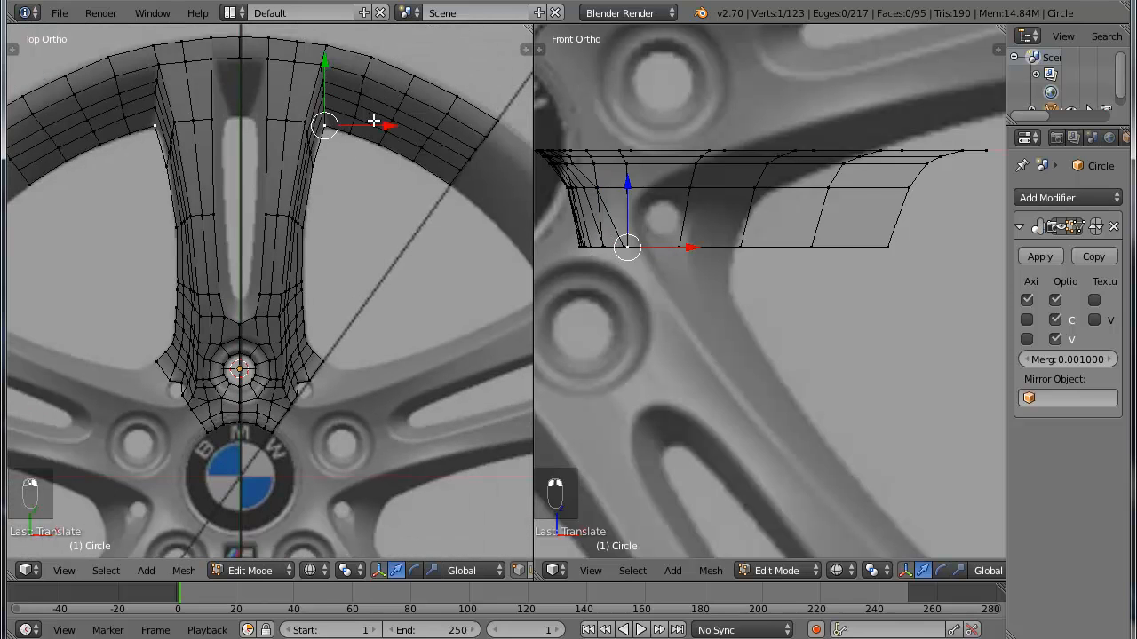
# Maximize the top viewport, then extrude the edge loop around the spoke's central slot inward, scaled to about 0.57
pyautogui.hotkey('shift', 'space')
pyautogui.scroll(-4, 486, 225)
pyautogui.keyDown('shift'); pyautogui.moveTo(521, 231); pyautogui.dragTo(423, 233, button='middle'); pyautogui.keyUp('shift')
pyautogui.scroll(-3, 552, 346)
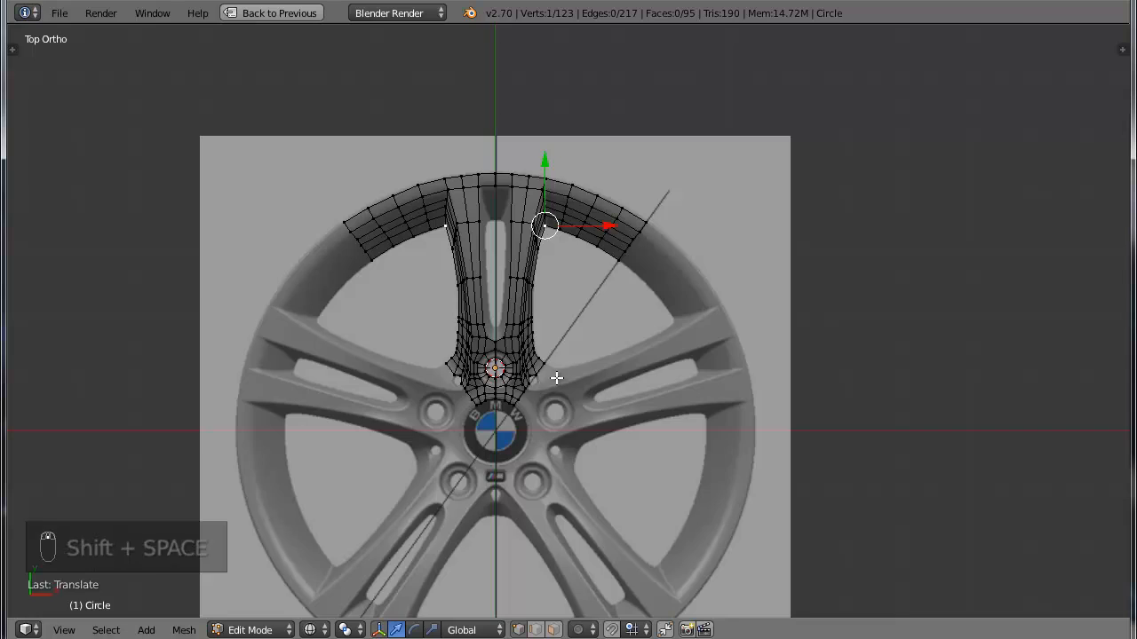
pyautogui.scroll(4, 523, 310)
pyautogui.keyDown('shift'); pyautogui.moveTo(506, 307); pyautogui.dragTo(454, 299, button='middle'); pyautogui.keyUp('shift')
pyautogui.keyDown('shift'); pyautogui.moveTo(392, 40); pyautogui.dragTo(433, 106, button='middle'); pyautogui.keyUp('shift')
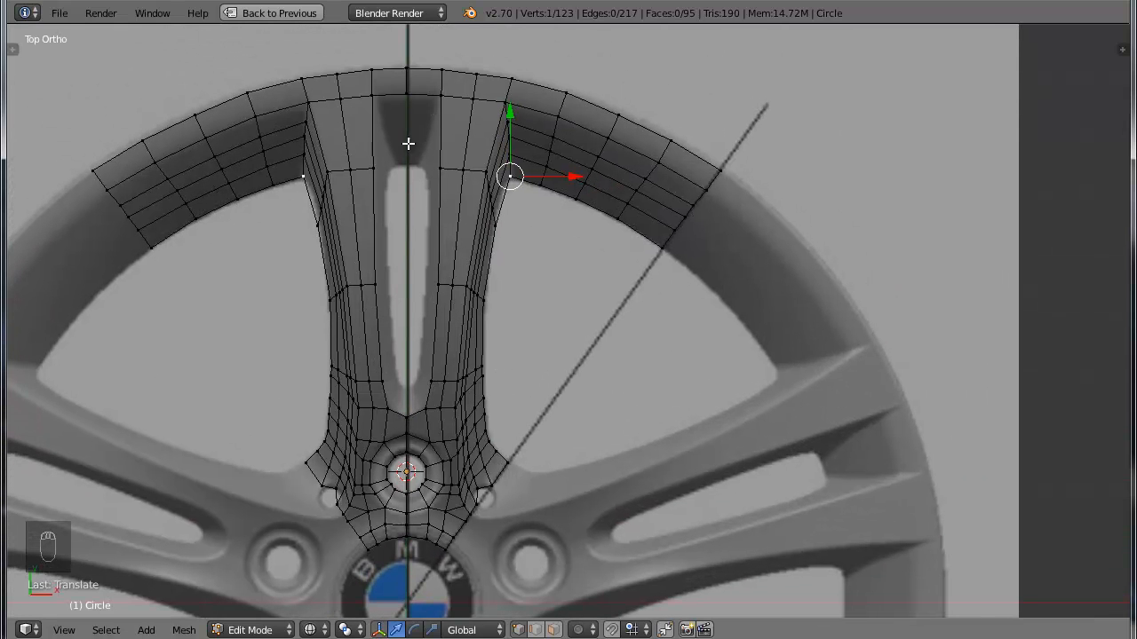
pyautogui.press('a')
pyautogui.keyDown('alt'); pyautogui.rightClick(441, 133); pyautogui.keyUp('alt')
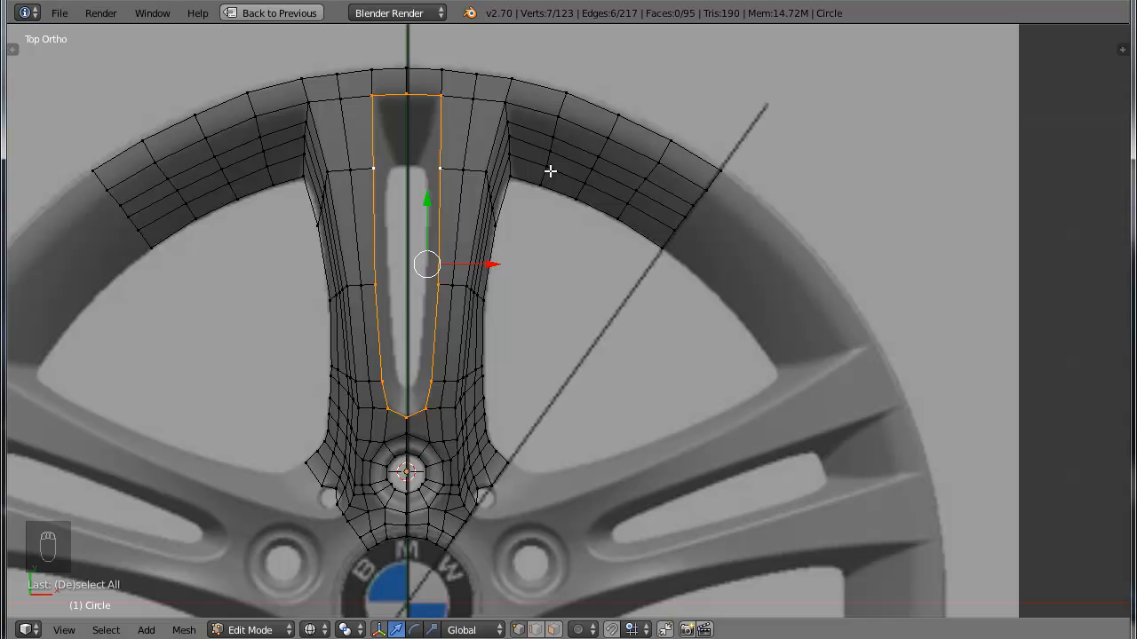
pyautogui.press('e')
pyautogui.press('s')
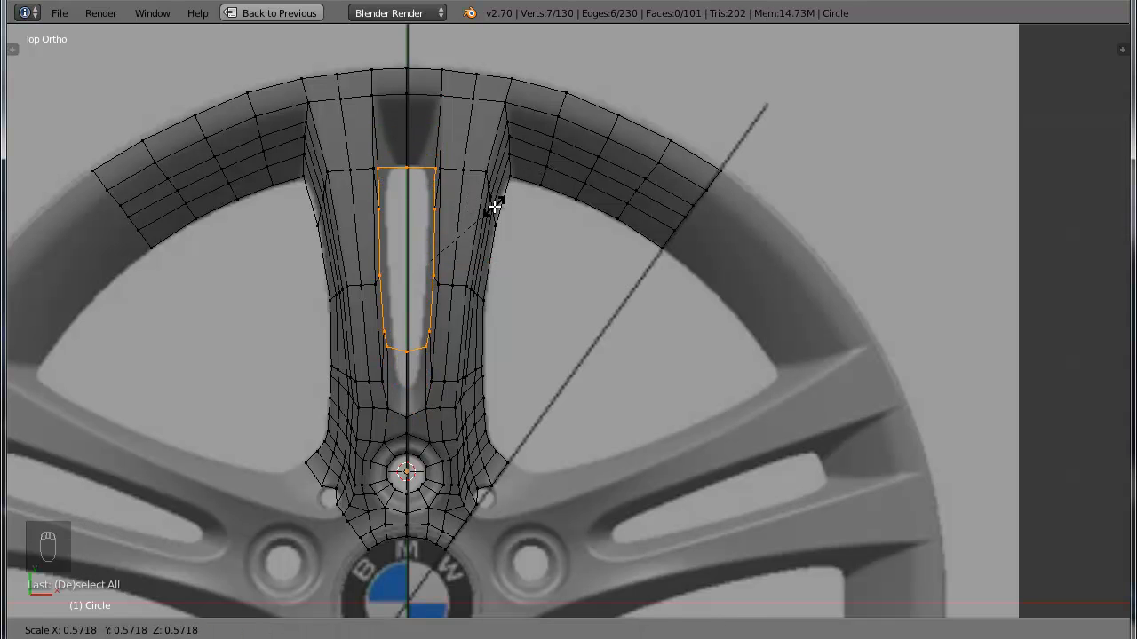
pyautogui.click(494, 207)
# Narrow the extruded slot loop along X to approach the slot outline in the blueprint
pyautogui.press('s')
pyautogui.press('x')
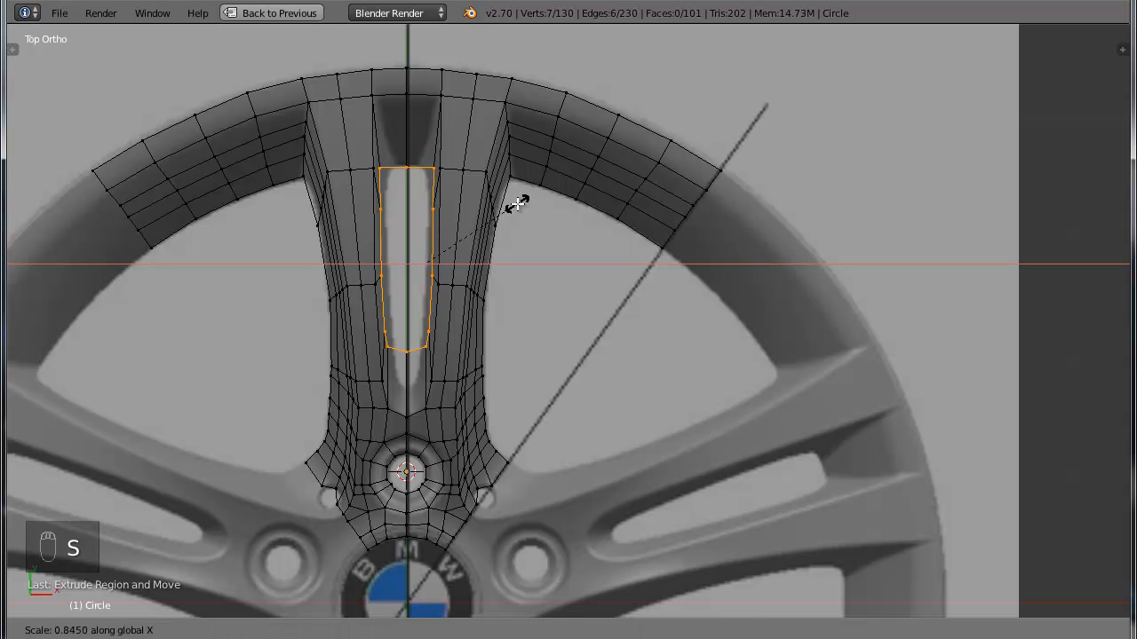
pyautogui.click(435, 219)
# Move the centre and corner vertices at the slot's upper end to match the blueprint outline
pyautogui.scroll(5, 422, 170)
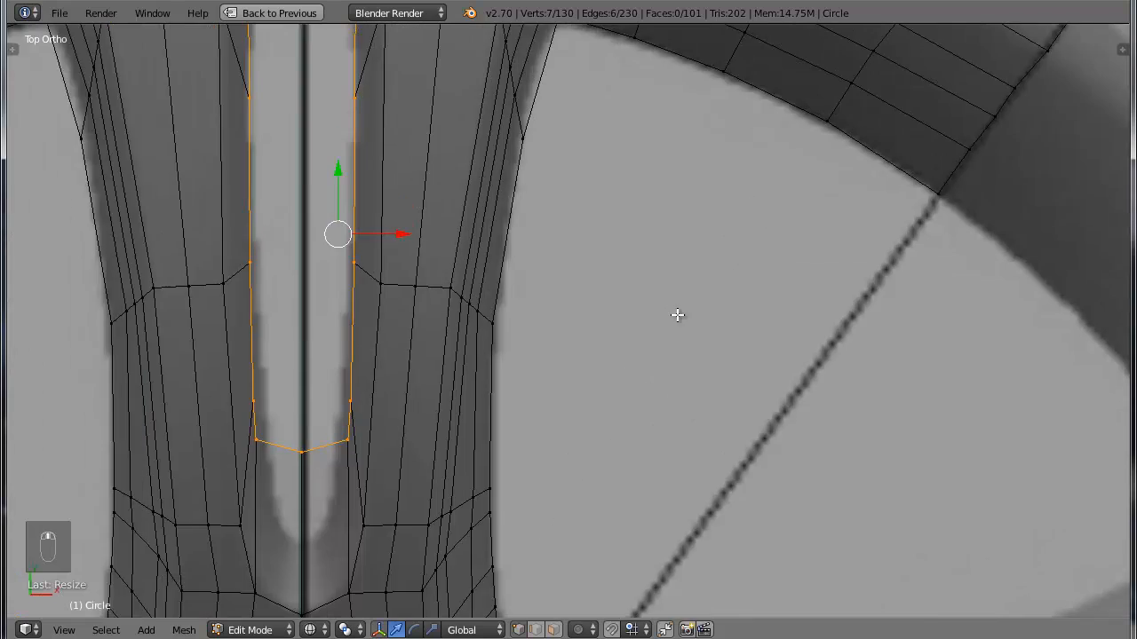
pyautogui.keyDown('shift'); pyautogui.moveTo(483, 220); pyautogui.dragTo(692, 340, button='middle'); pyautogui.keyUp('shift')
pyautogui.rightClick(510, 111)
pyautogui.moveTo(509, 55); pyautogui.dragTo(510, 46)
pyautogui.rightClick(564, 115)
pyautogui.moveTo(619, 119); pyautogui.dragTo(609, 126)
# Move the slot loop's bottom-centre vertex and its neighbouring corner vertex down to the blueprint slot's lower end
pyautogui.keyDown('shift'); pyautogui.moveTo(575, 275); pyautogui.dragTo(566, 117, button='middle'); pyautogui.keyUp('shift')
pyautogui.rightClick(501, 392)
pyautogui.moveTo(499, 336); pyautogui.dragTo(501, 430)
pyautogui.rightClick(544, 383)
pyautogui.moveTo(542, 335); pyautogui.dragTo(543, 393)
pyautogui.moveTo(601, 447); pyautogui.dragTo(593, 455)
pyautogui.moveTo(536, 388); pyautogui.dragTo(533, 401)
pyautogui.moveTo(616, 460); pyautogui.dragTo(602, 462)
# Move the lowest side vertex of the slot down and inward, and refine the adjacent corner vertex against the blueprint
pyautogui.rightClick(547, 349)
pyautogui.moveTo(549, 308); pyautogui.dragTo(552, 372)
pyautogui.moveTo(621, 406); pyautogui.dragTo(603, 414)
pyautogui.moveTo(539, 345); pyautogui.dragTo(536, 411)
pyautogui.rightClick(527, 456)
pyautogui.moveTo(596, 464); pyautogui.dragTo(588, 469)
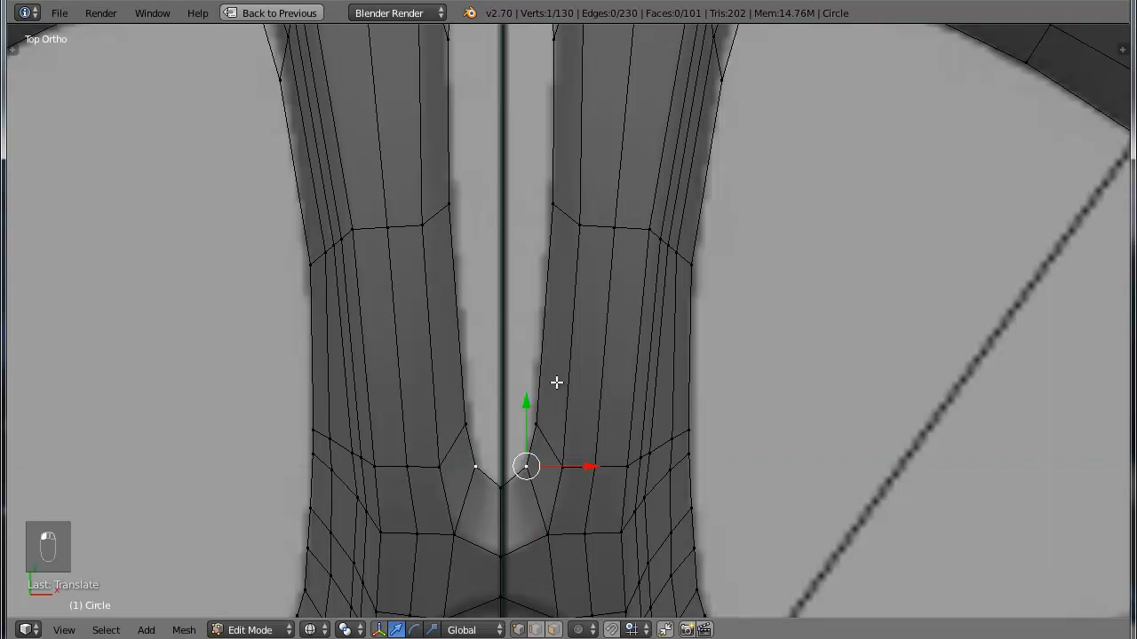
# Adjust the middle and upper side vertices of the slot to follow the blueprint outline, then clear the selection
pyautogui.rightClick(552, 212)
pyautogui.moveTo(555, 171); pyautogui.dragTo(551, 191)
pyautogui.moveTo(610, 227); pyautogui.dragTo(610, 228)
pyautogui.keyDown('shift'); pyautogui.moveTo(557, 225); pyautogui.dragTo(561, 452, button='middle'); pyautogui.keyUp('shift')
pyautogui.rightClick(563, 253)
pyautogui.moveTo(560, 216); pyautogui.dragTo(559, 187)
pyautogui.moveTo(608, 240); pyautogui.dragTo(607, 236)
pyautogui.press('a')
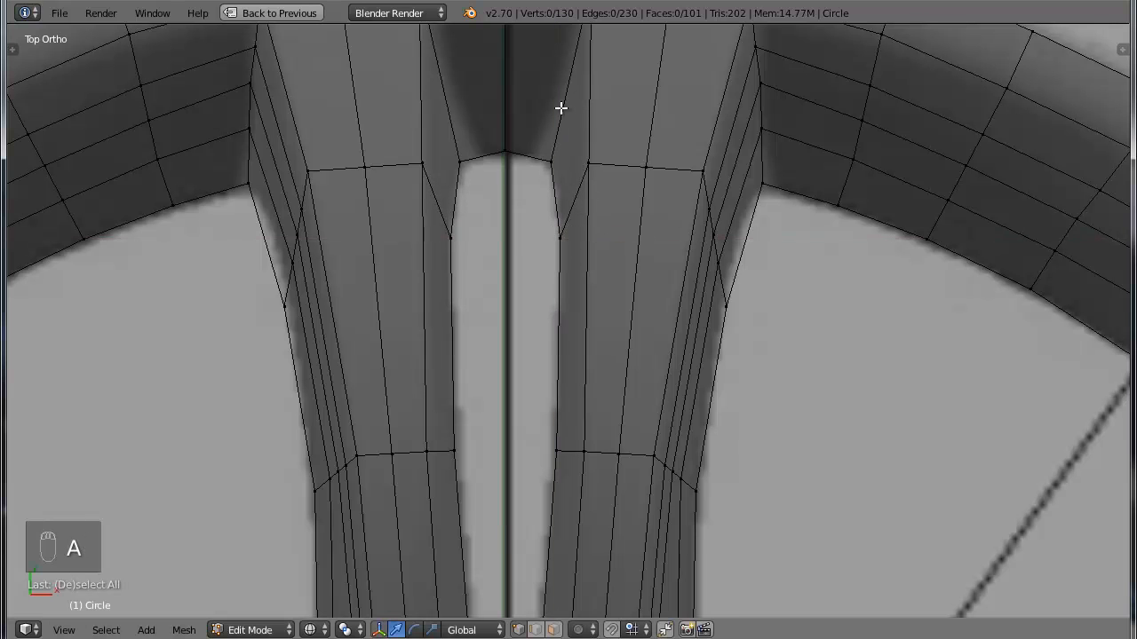
# Add two loop cuts around the slot between its outer and inner loops, sliding them toward the outer loop
pyautogui.hotkey('ctrl', 'r')
pyautogui.scroll(2, 561, 106)
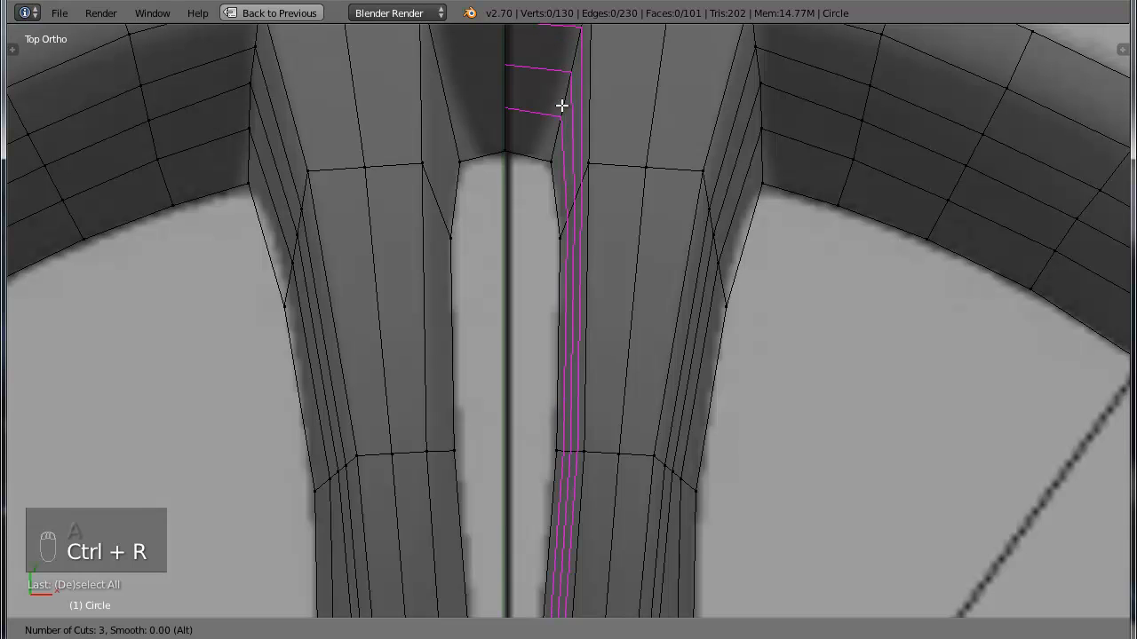
pyautogui.scroll(-1, 561, 106)
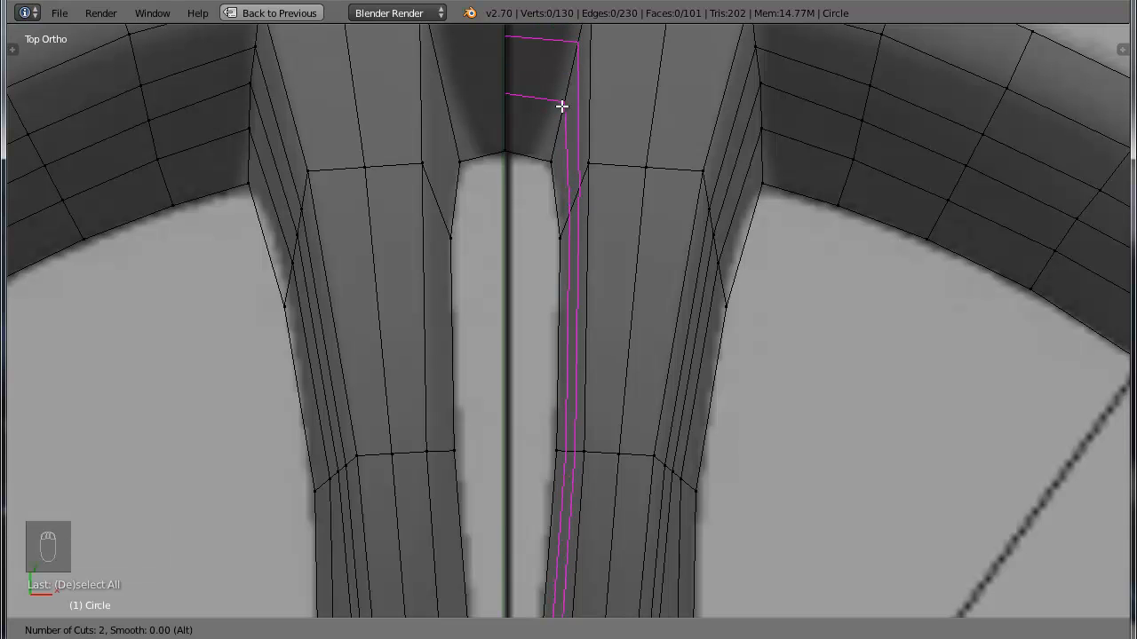
pyautogui.click(561, 108)
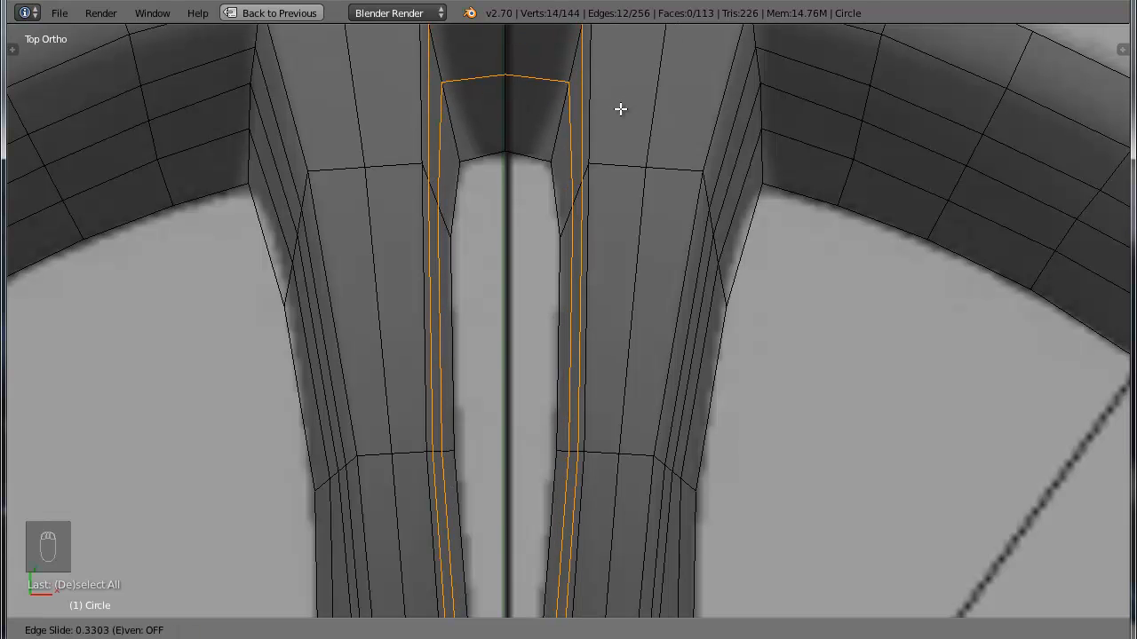
pyautogui.click(598, 130)
pyautogui.press('a')
# Show the mesh in solid shading from a perspective angle and restore the two-viewport layout
pyautogui.scroll(-4, 586, 151)
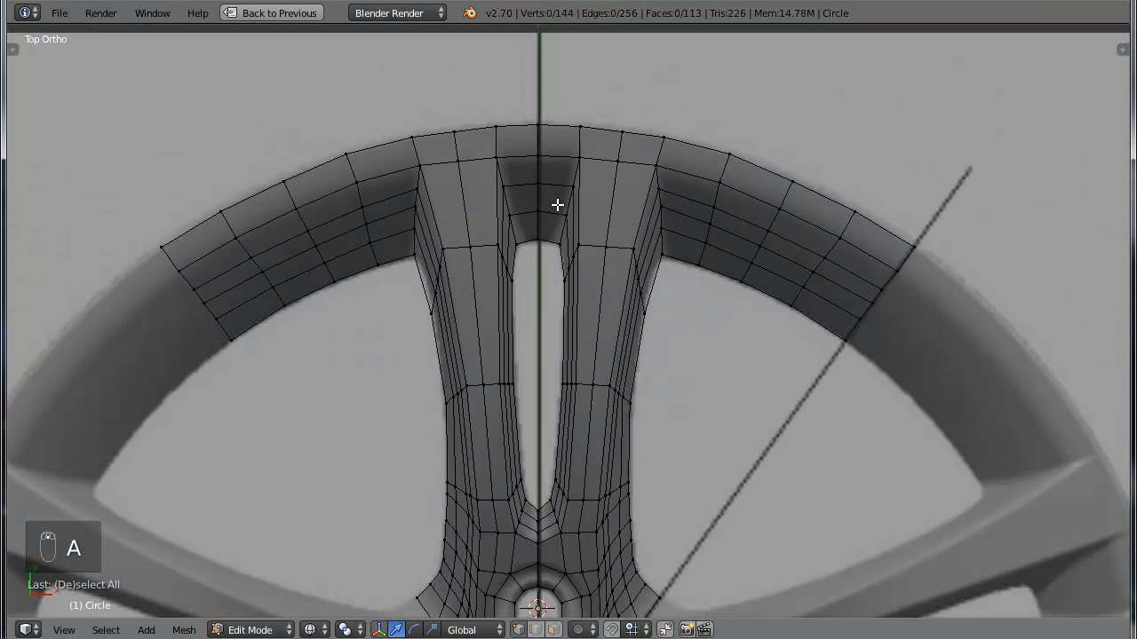
pyautogui.scroll(-4, 603, 311)
pyautogui.scroll(3, 657, 364)
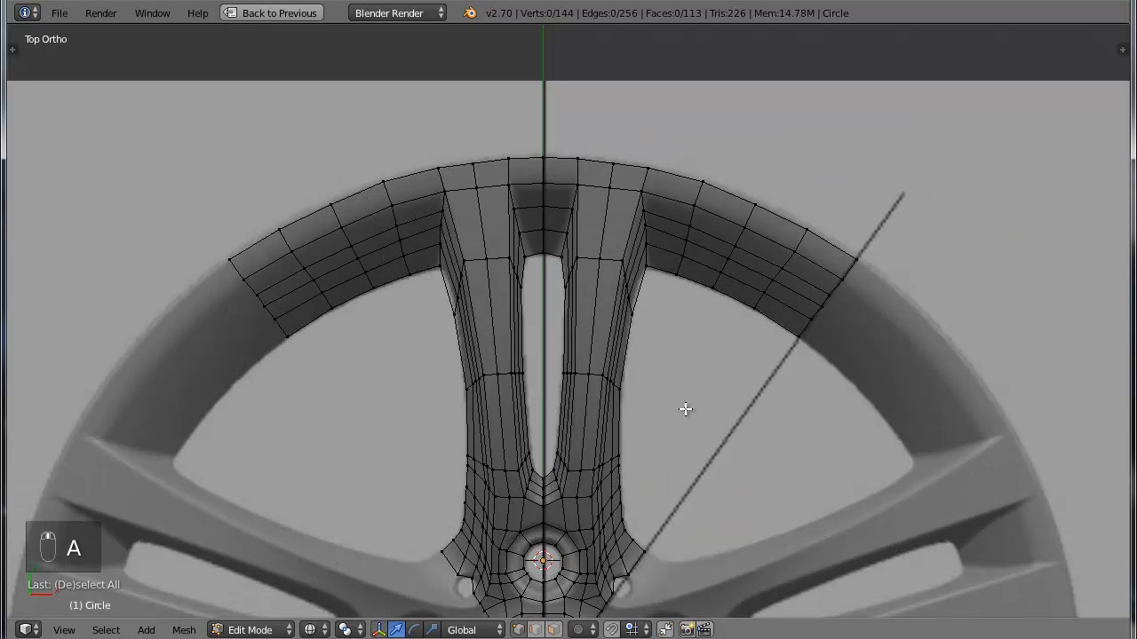
pyautogui.keyDown('shift'); pyautogui.moveTo(719, 441); pyautogui.dragTo(508, 359, button='middle'); pyautogui.keyUp('shift')
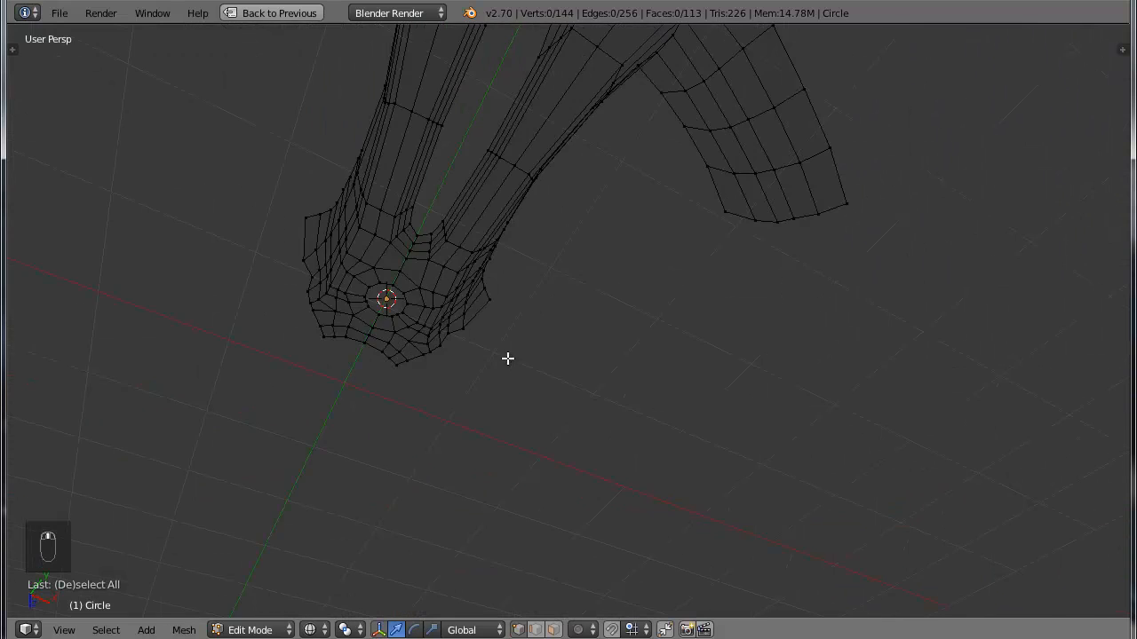
pyautogui.scroll(-5, 579, 364)
pyautogui.moveTo(586, 375)
pyautogui.mouseDown(button='middle')
pyautogui.moveTo(578, 223)
pyautogui.moveTo(586, 236)
pyautogui.mouseUp(button='middle')
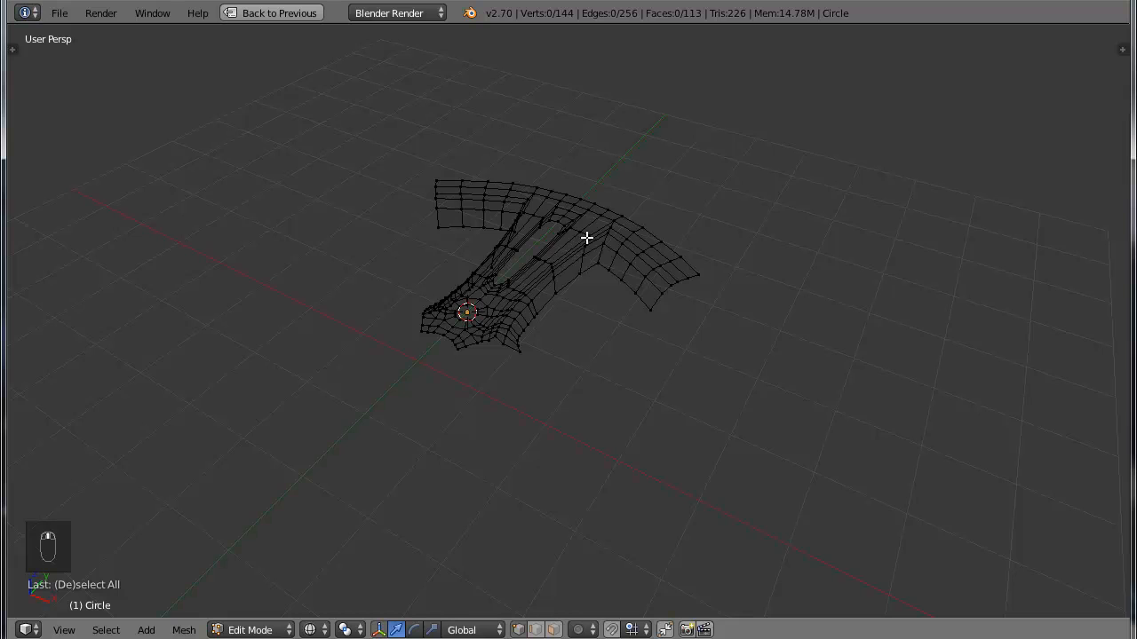
pyautogui.press('z')
pyautogui.scroll(5, 593, 313)
pyautogui.hotkey('shift', 'space')
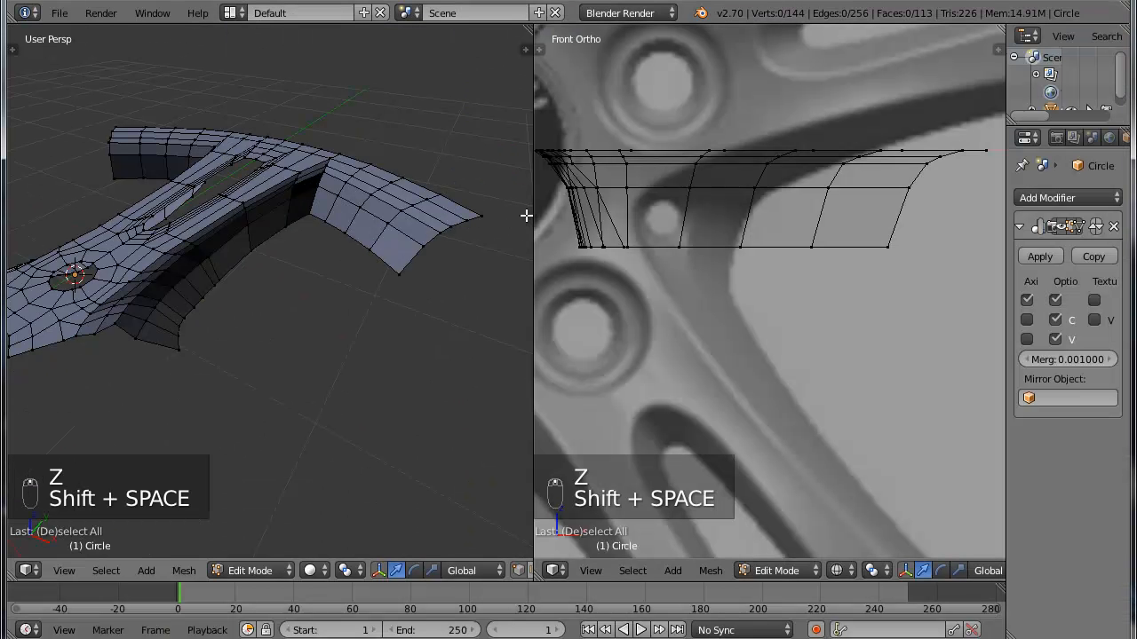
# Select the innermost edge loop of the spoke's slot and lower it by about 0.34 along Z
pyautogui.keyDown('shift'); pyautogui.moveTo(633, 220); pyautogui.dragTo(779, 264, button='middle'); pyautogui.keyUp('shift')
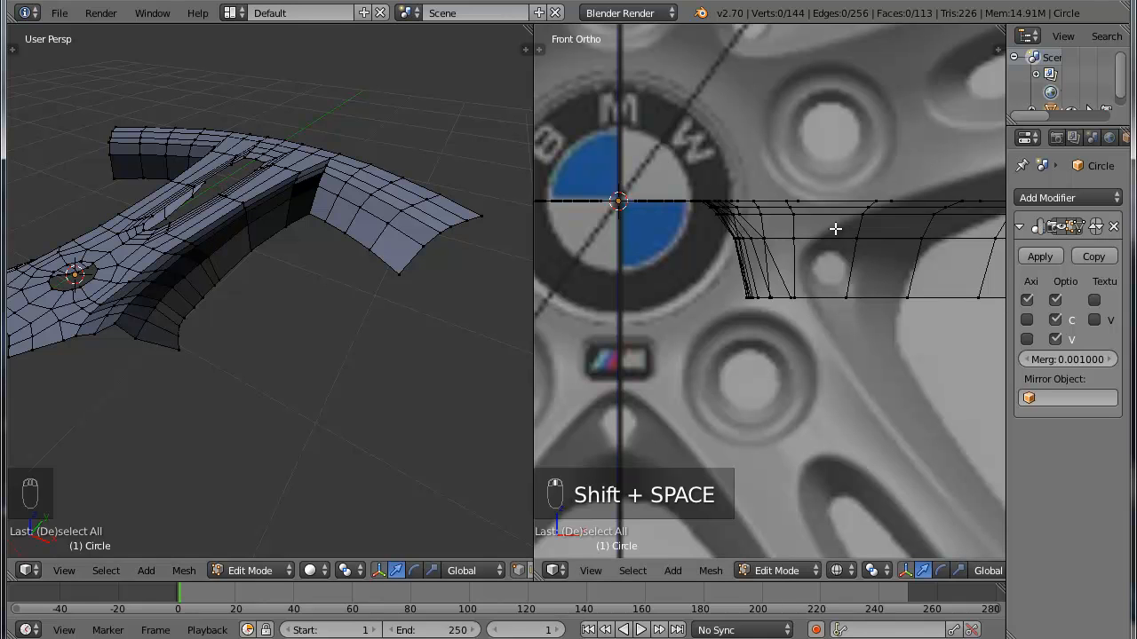
pyautogui.scroll(3, 207, 207)
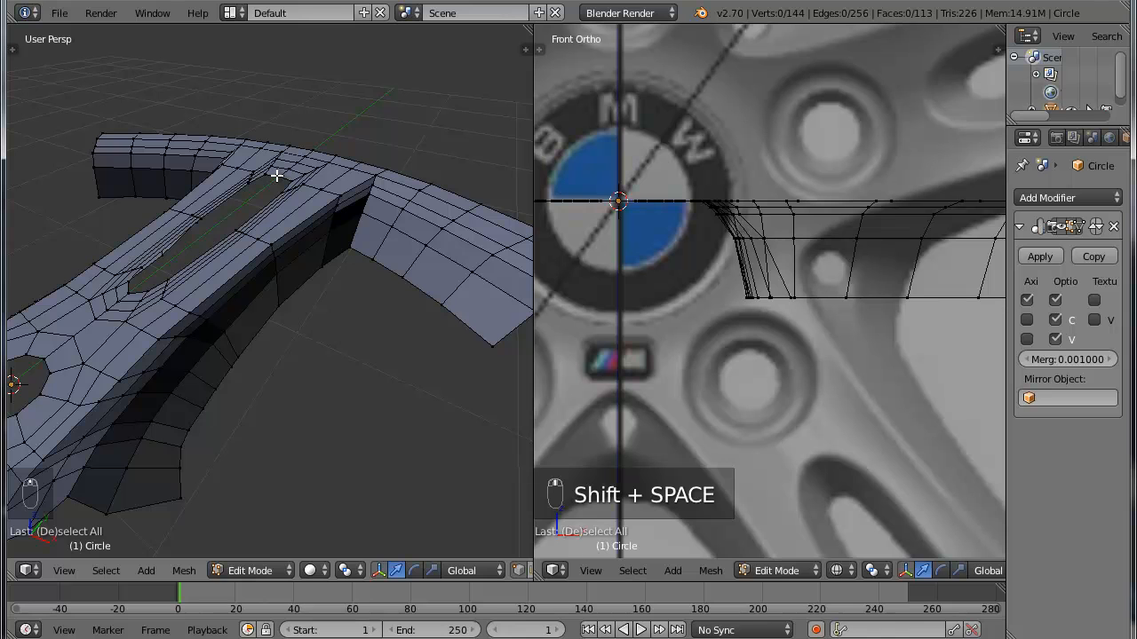
pyautogui.keyDown('alt'); pyautogui.rightClick(276, 175); pyautogui.keyUp('alt')
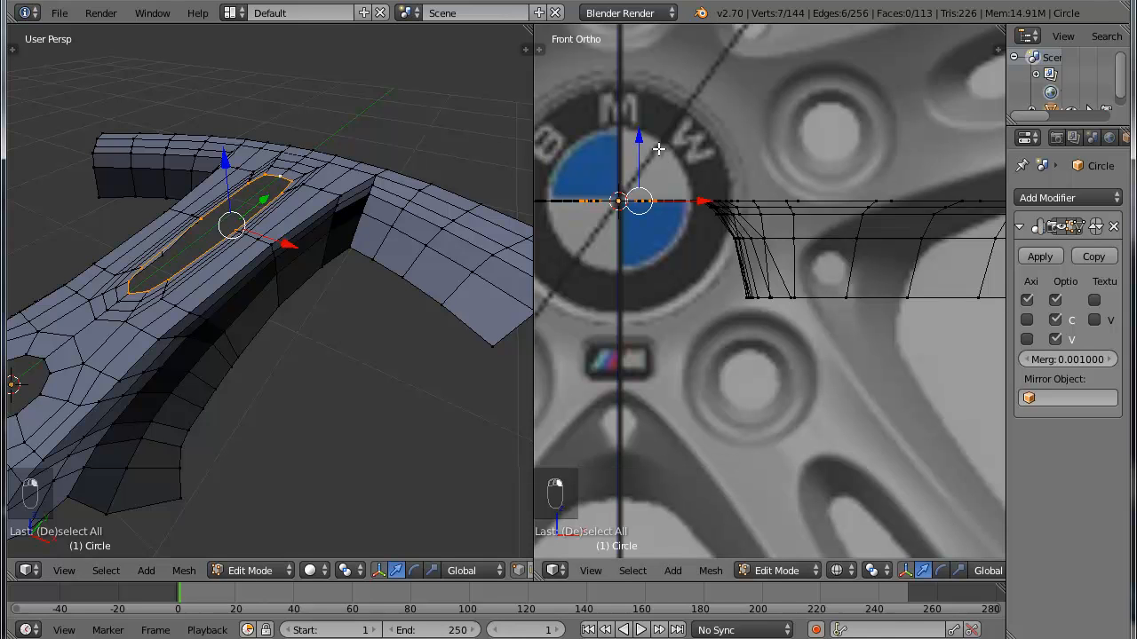
pyautogui.press('e')
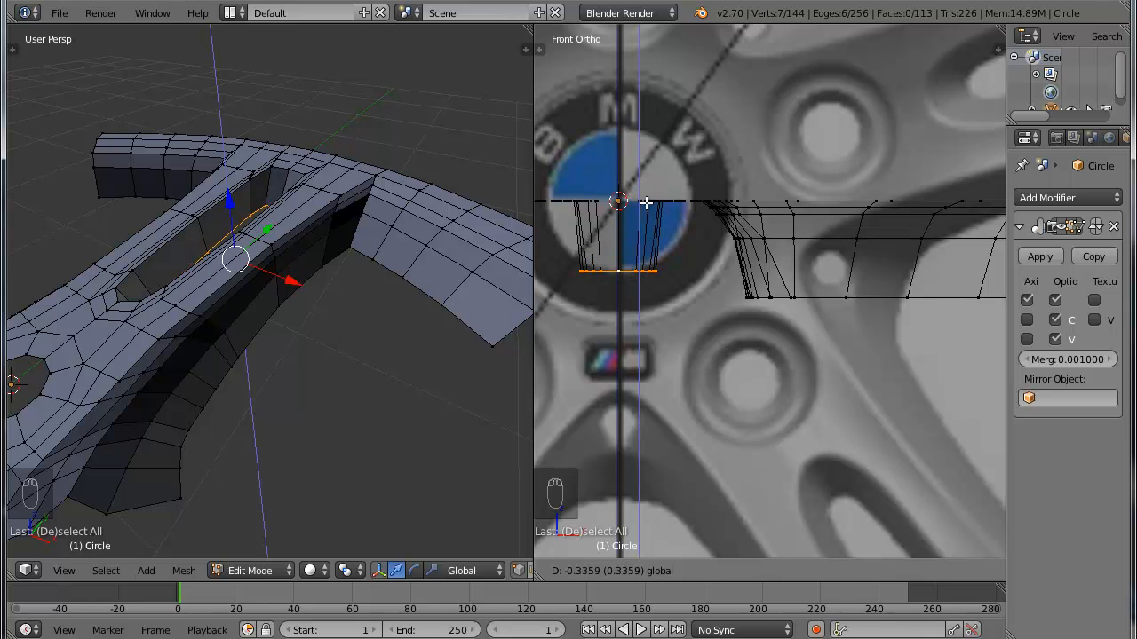
pyautogui.click(646, 202)
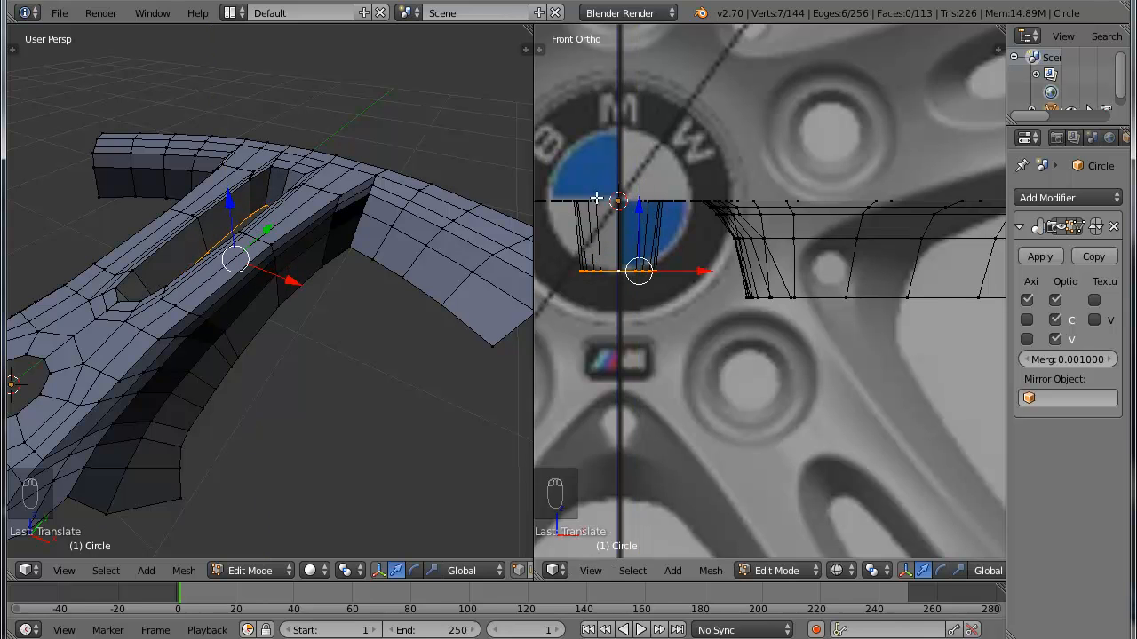
# Lower the second edge loop out from the slot's border by about 0.15 along Z
pyautogui.press('a')
pyautogui.press('z')
pyautogui.keyDown('alt'); pyautogui.rightClick(278, 171); pyautogui.keyUp('alt')
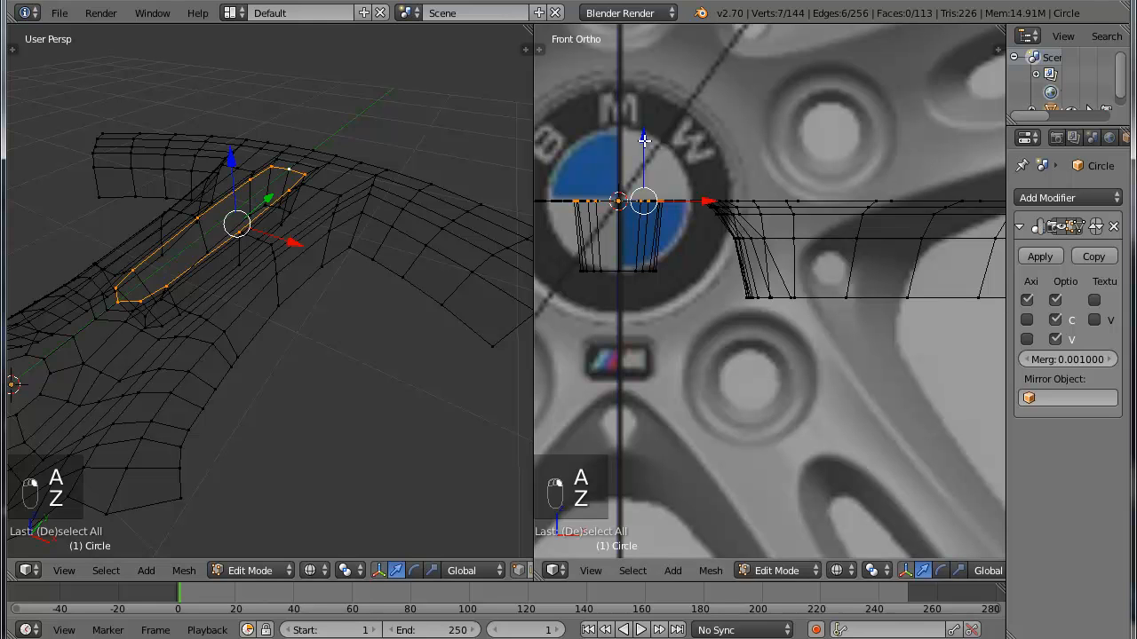
pyautogui.press('g')
pyautogui.press('z')
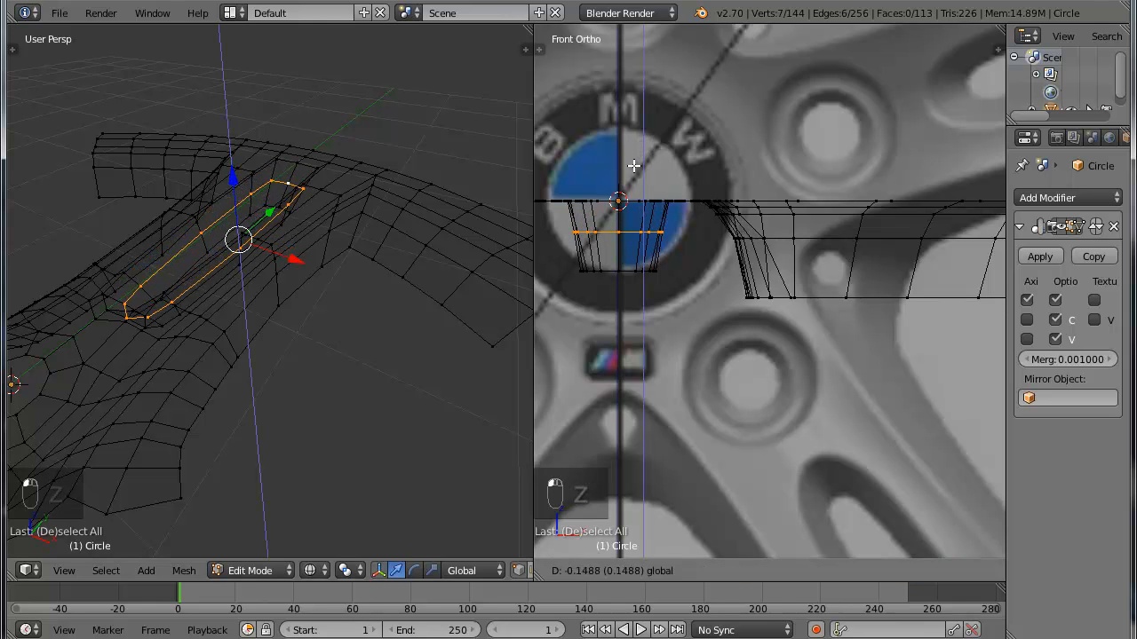
pyautogui.click(624, 166)
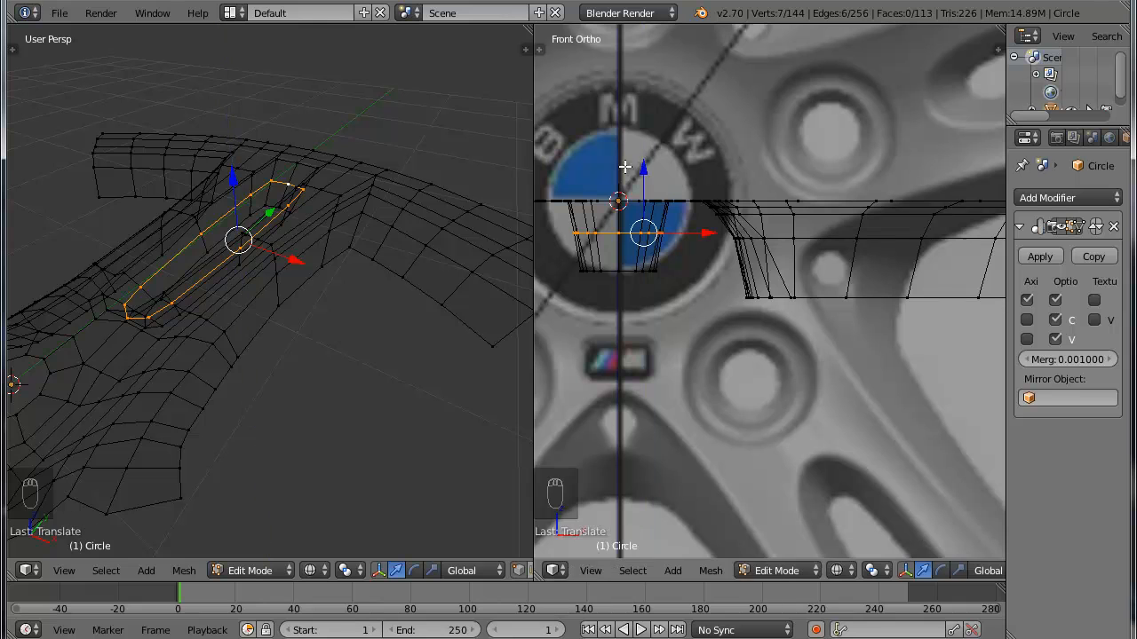
# Lower the third edge loop out from the slot's border by about 0.05 along Z
pyautogui.press('a')
pyautogui.keyDown('alt'); pyautogui.rightClick(295, 163); pyautogui.keyUp('alt')
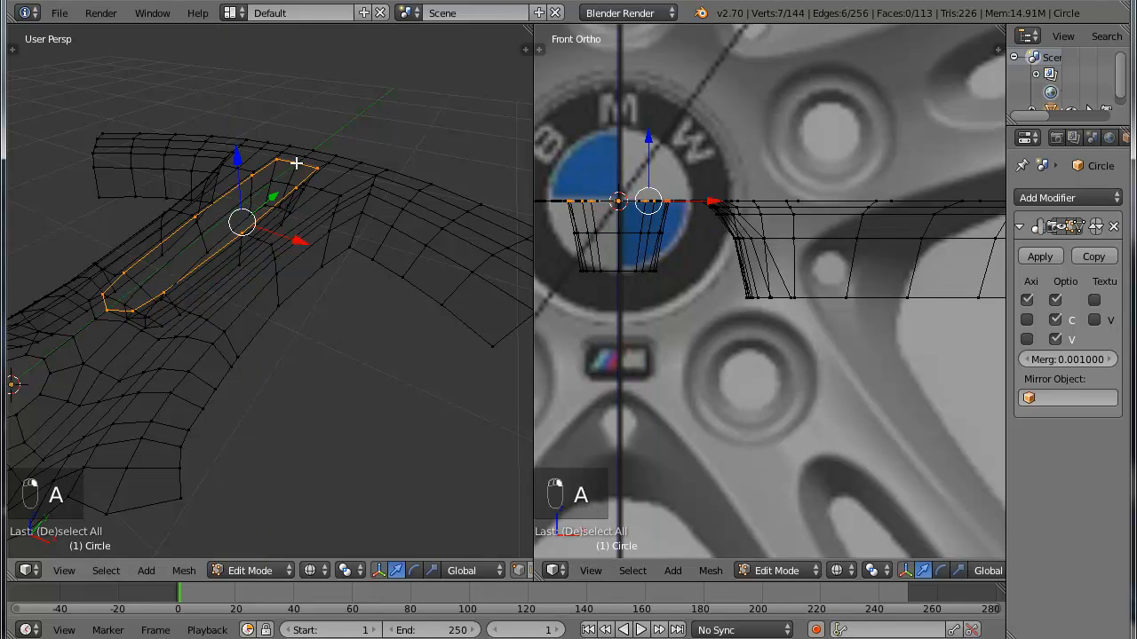
pyautogui.press('g')
pyautogui.press('z')
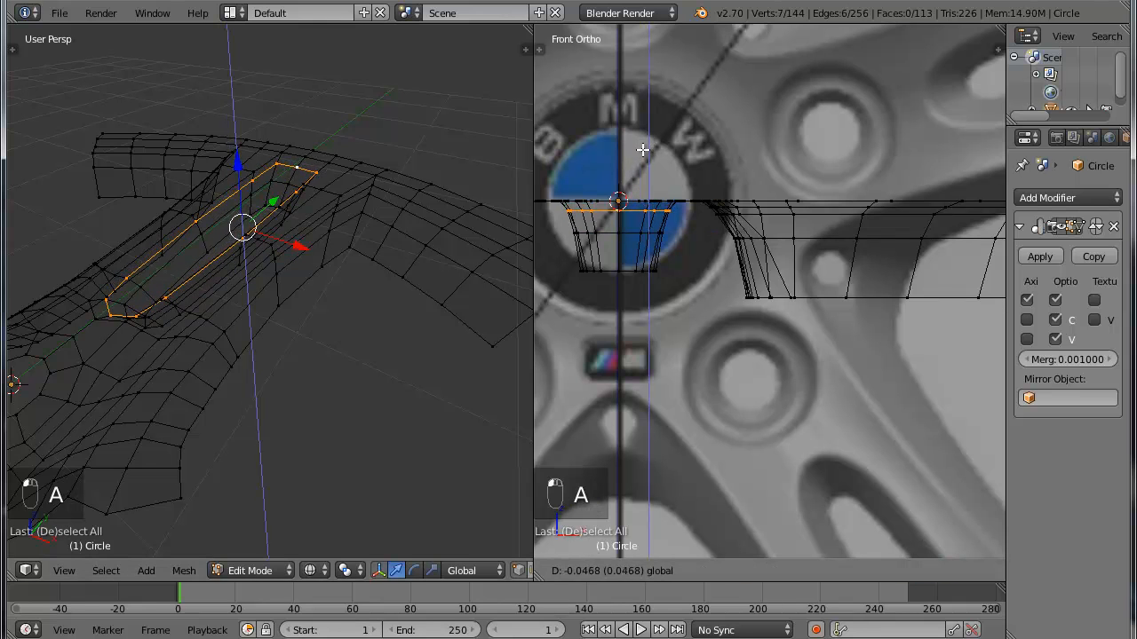
pyautogui.click(642, 151)
# Leave edit mode and examine the solid-shaded spoke from several angles, ending in the top view
pyautogui.press('Tab')
pyautogui.press('z')
pyautogui.scroll(-3, 724, 209)
pyautogui.moveTo(730, 203)
pyautogui.mouseDown(button='middle')
pyautogui.moveTo(742, 254)
pyautogui.moveTo(702, 337)
pyautogui.moveTo(702, 377)
pyautogui.mouseUp(button='middle')
pyautogui.scroll(4, 769, 254)
pyautogui.scroll(-5, 755, 247)
pyautogui.moveTo(746, 240)
pyautogui.mouseDown(button='middle')
pyautogui.moveTo(840, 271)
pyautogui.moveTo(912, 208)
pyautogui.moveTo(862, 310)
pyautogui.moveTo(719, 236)
pyautogui.moveTo(814, 234)
pyautogui.moveTo(799, 253)
pyautogui.moveTo(818, 241)
pyautogui.moveTo(750, 267)
pyautogui.moveTo(776, 218)
pyautogui.mouseUp(button='middle')
pyautogui.press('KP_7')
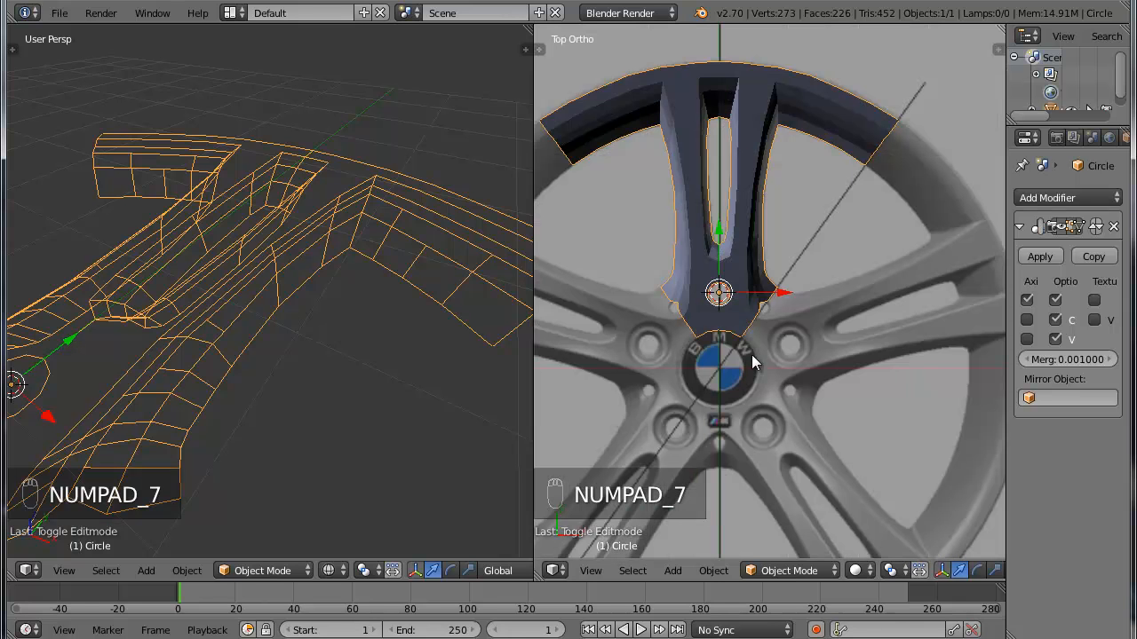
# Join the two 3D viewports into a single top view and switch the spoke to wireframe display
pyautogui.rightClick(531, 94)
pyautogui.click(529, 106)
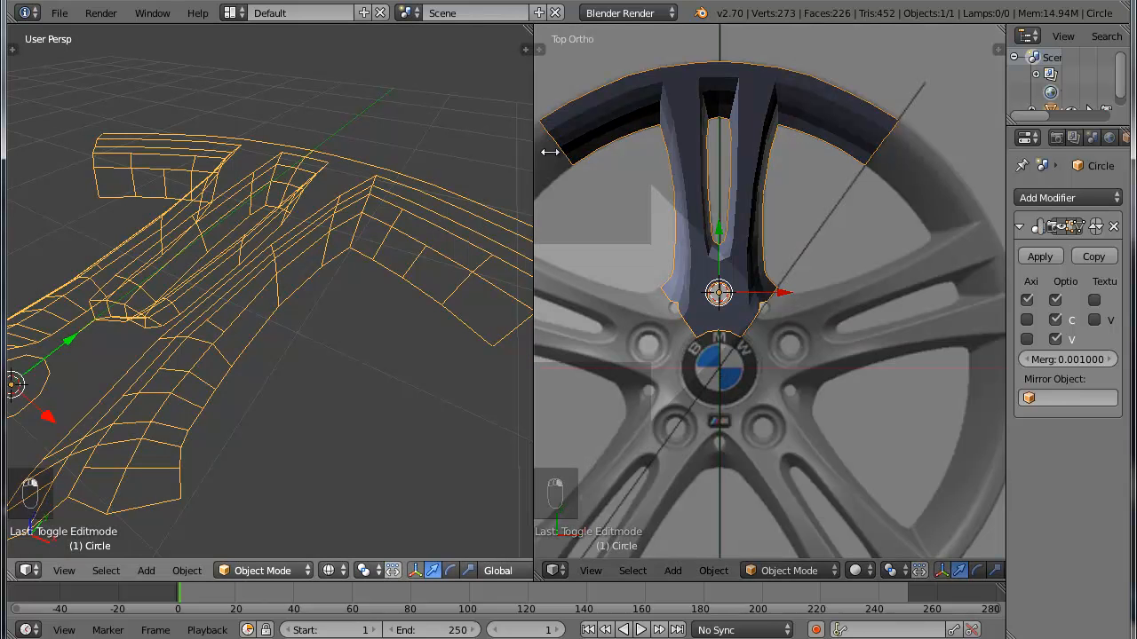
pyautogui.click(494, 153)
pyautogui.hotkey('shift', 'space')
pyautogui.scroll(-2, 596, 258)
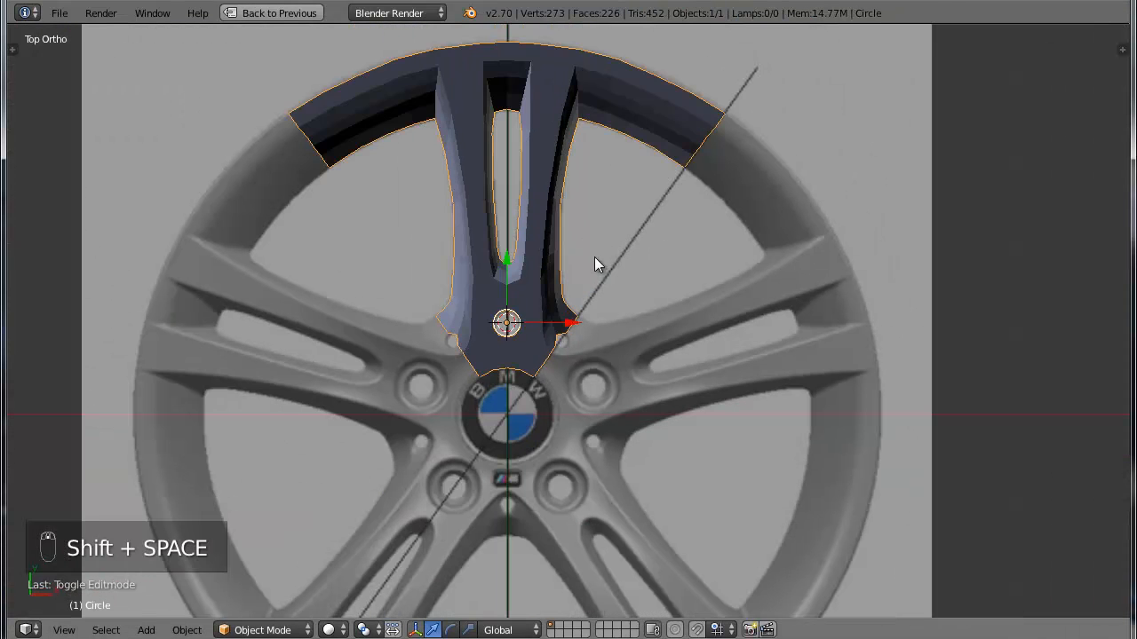
pyautogui.press('z')
pyautogui.scroll(-2, 617, 218)
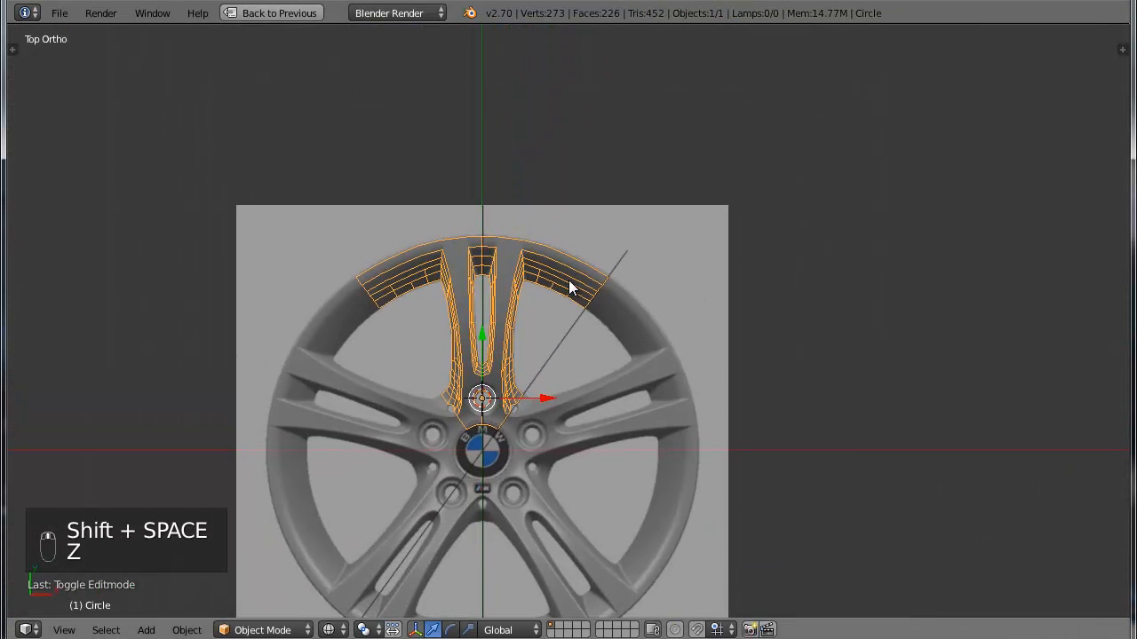
pyautogui.scroll(3, 566, 277)
pyautogui.hotkey('shift', 'space')
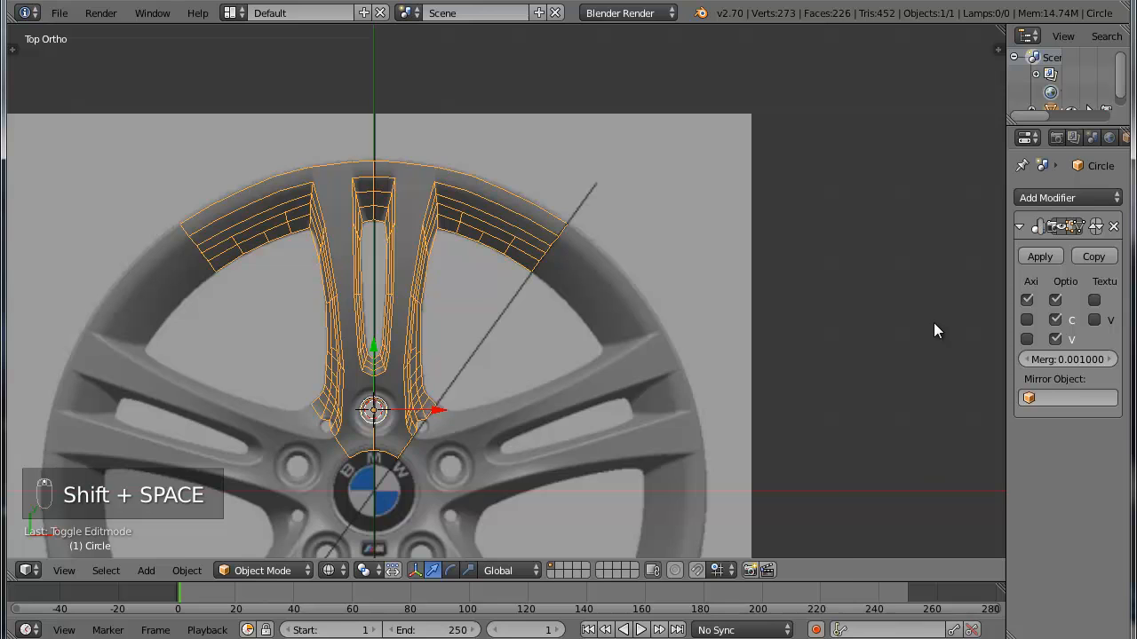
# Show the viewport's properties, widen the object settings area and rename the spoke object to portion_jante
pyautogui.press('n')
pyautogui.scroll(-4, 915, 306)
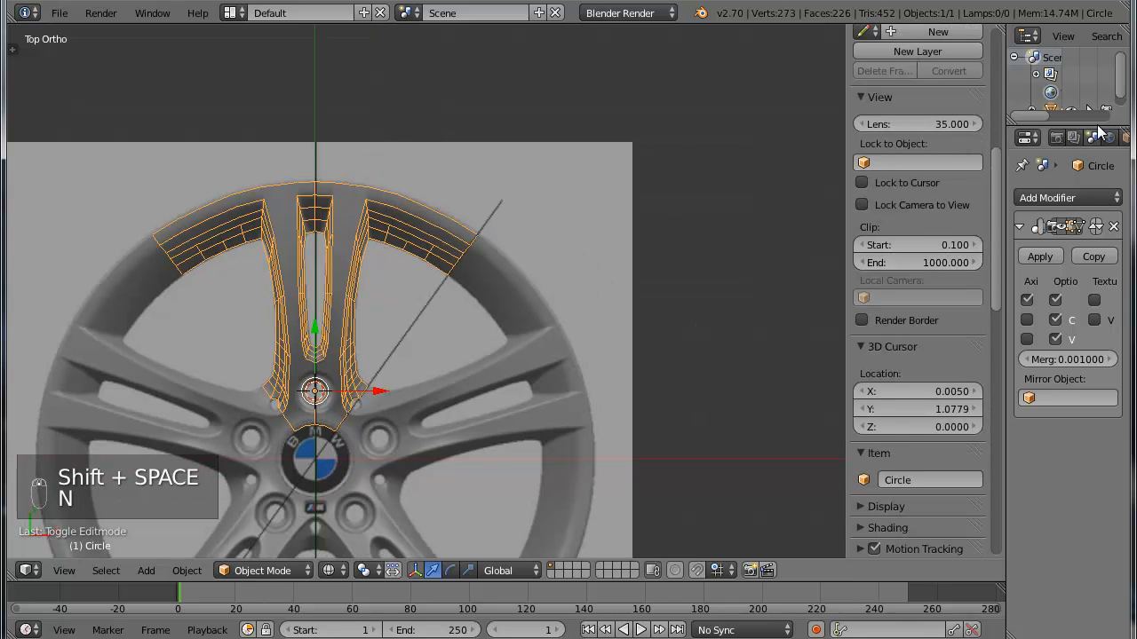
pyautogui.moveTo(1007, 146); pyautogui.dragTo(924, 151)
pyautogui.click(1044, 136)
pyautogui.click(993, 199)
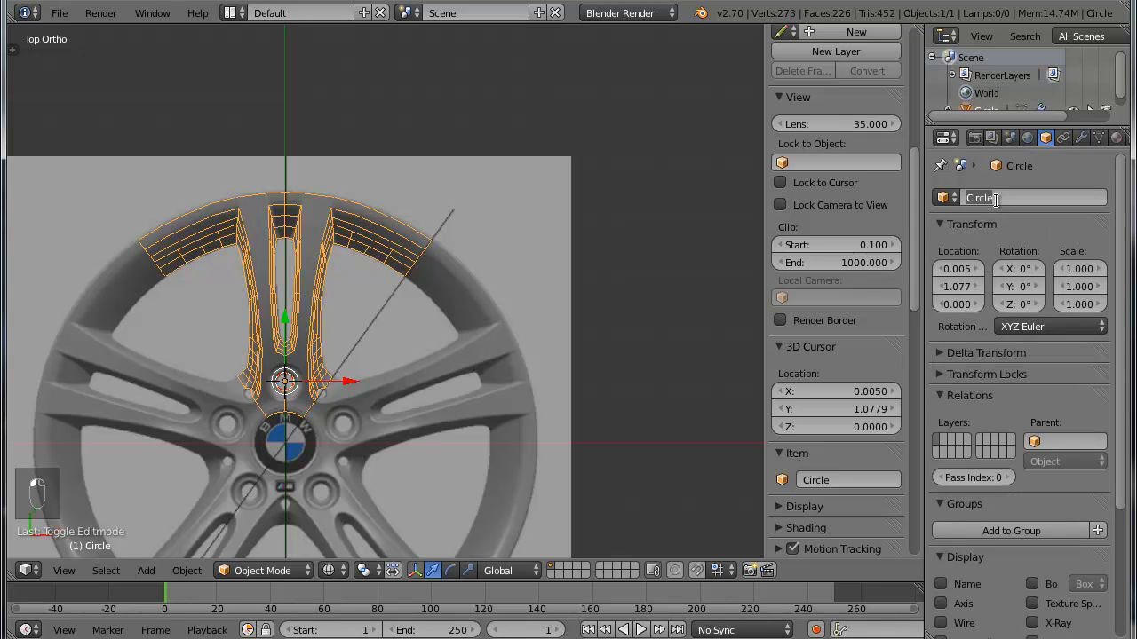
pyautogui.write('portion_jante')
pyautogui.press('Return')
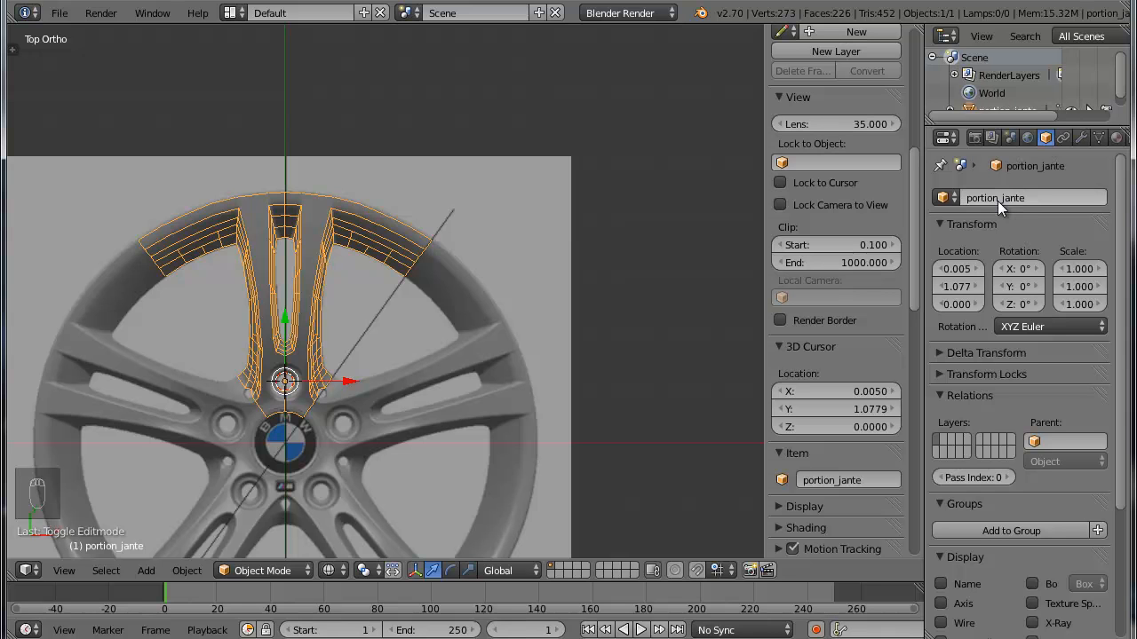
# Deselect the spoke and reset the 3D cursor to the world origin at the wheel's centre
pyautogui.keyDown('shift'); pyautogui.moveTo(408, 345); pyautogui.dragTo(493, 185, button='middle'); pyautogui.keyUp('shift')
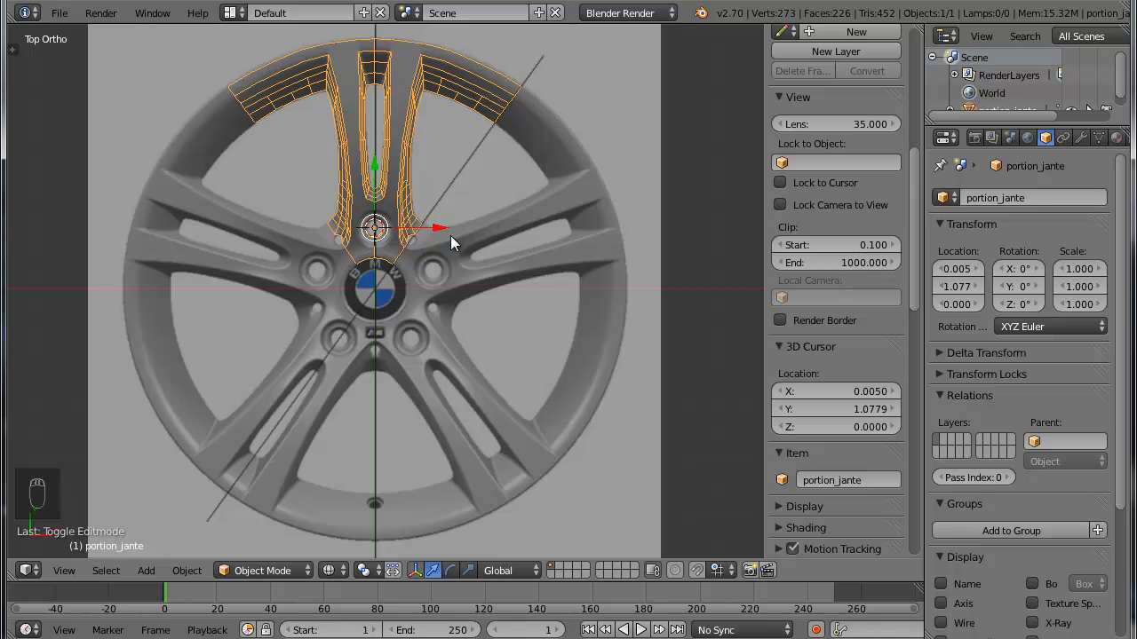
pyautogui.press('a')
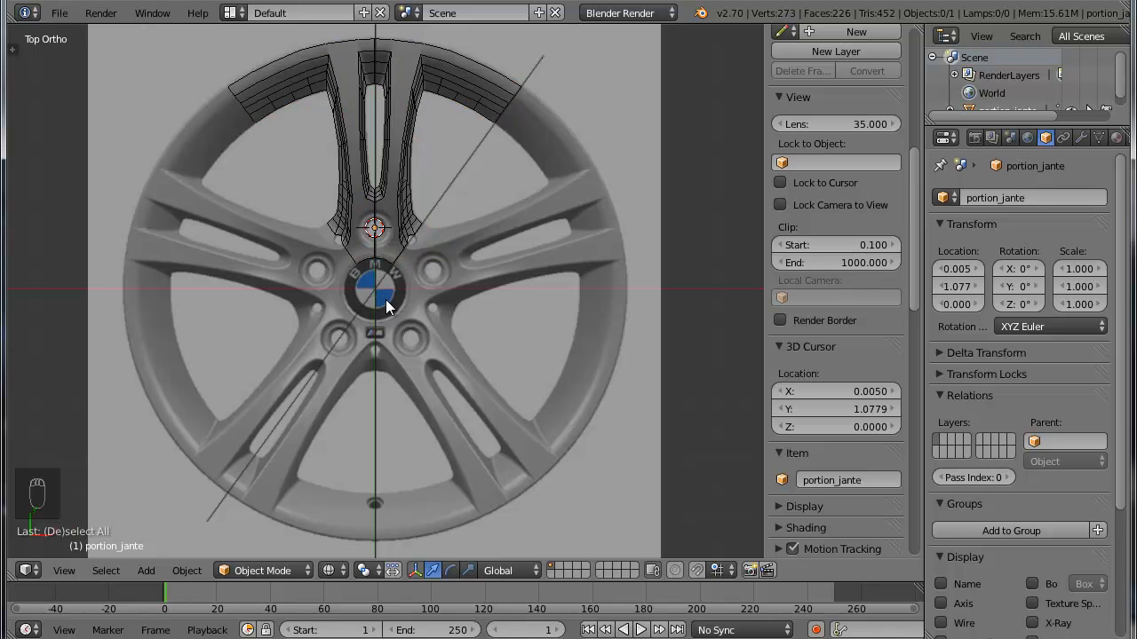
pyautogui.hotkey('shift', 'a')
pyautogui.press('Escape')
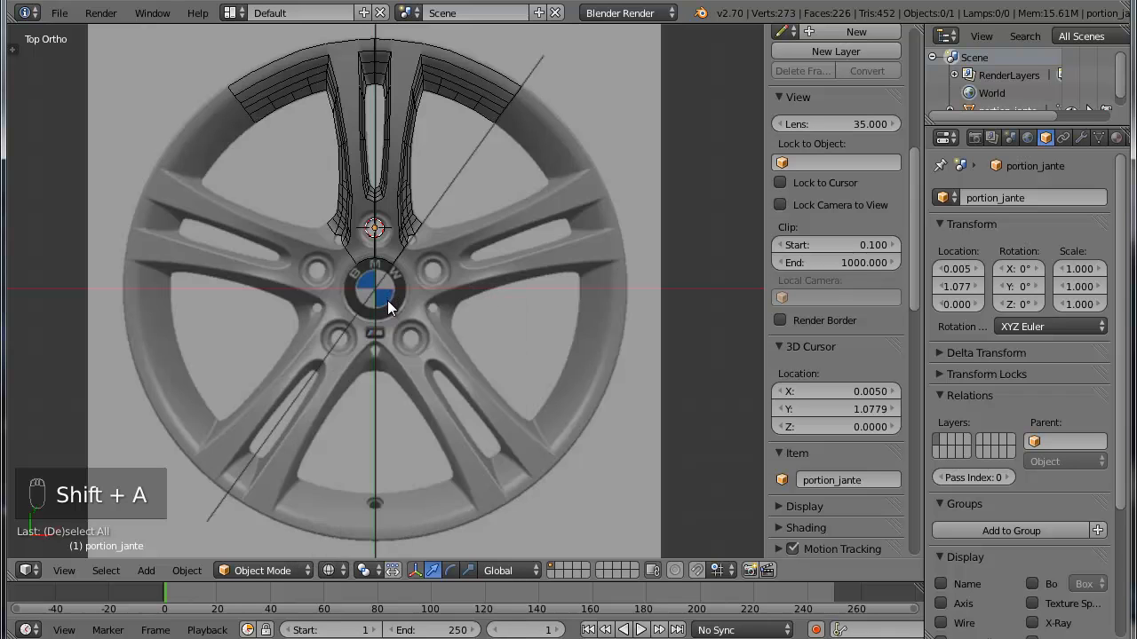
pyautogui.hotkey('shift', 'c')
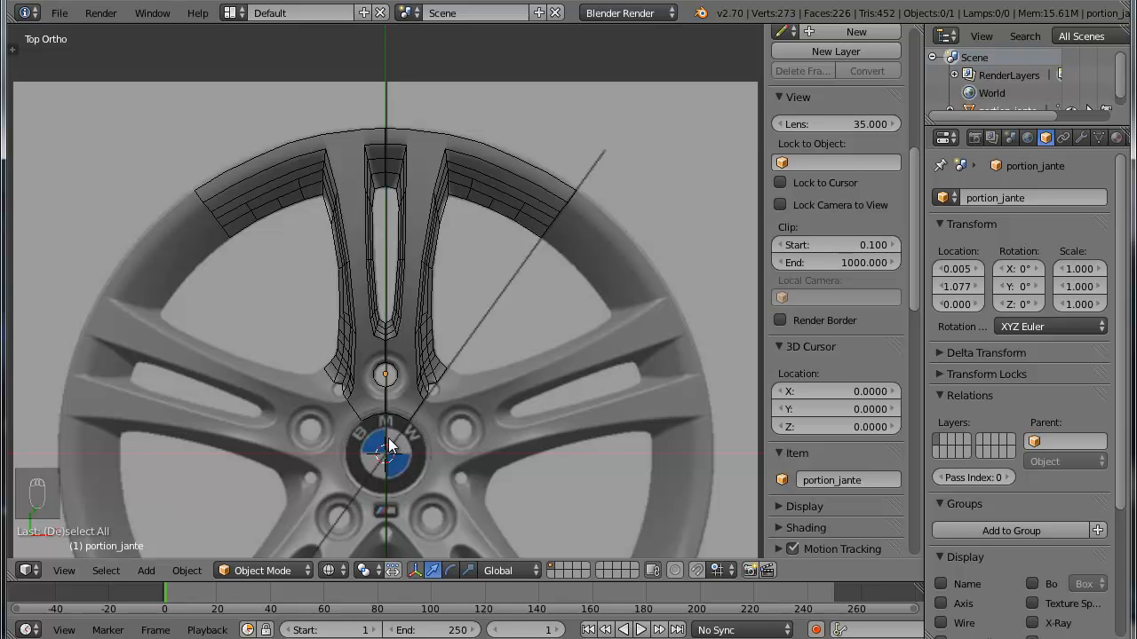
# Add a Plain Axes empty at the wheel's centre and name it rotation
pyautogui.hotkey('shift', 'a')
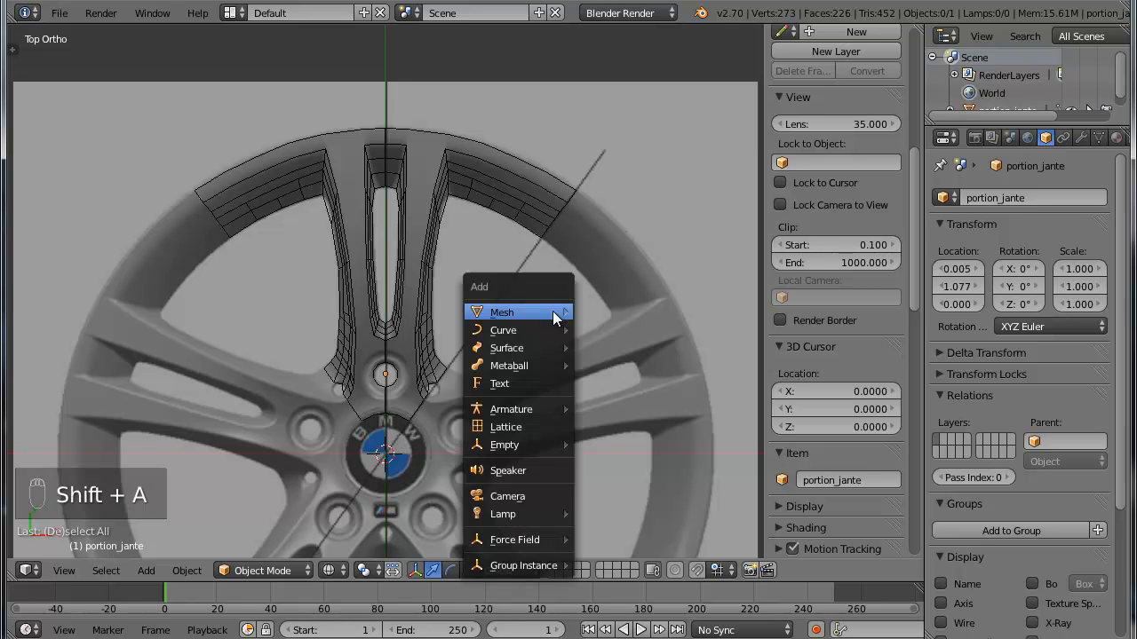
pyautogui.moveTo(553, 313)
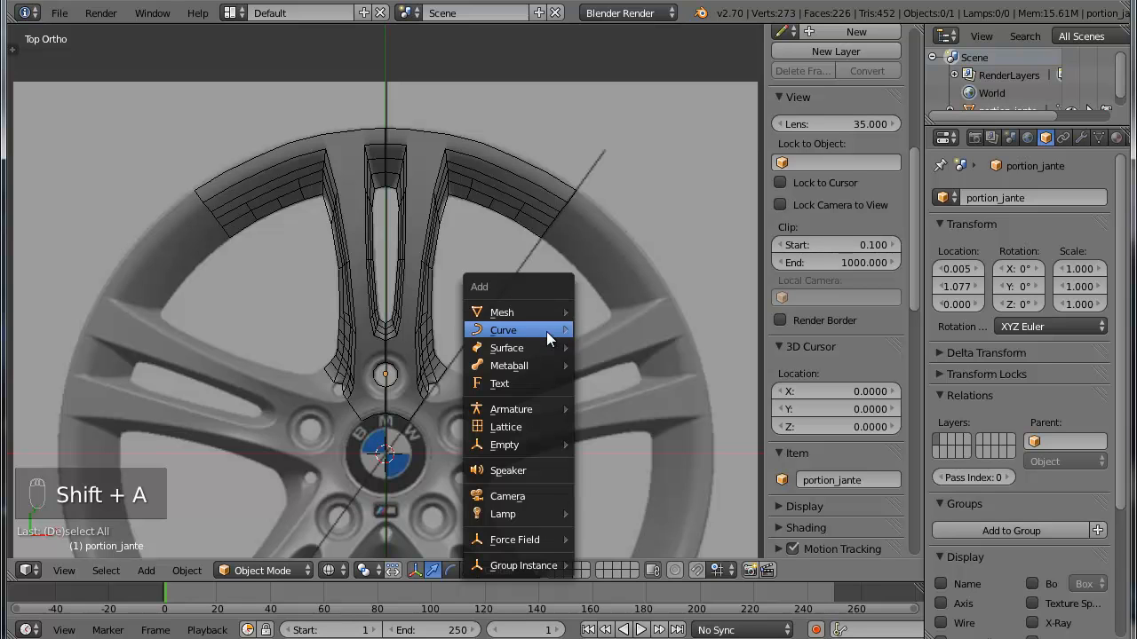
pyautogui.moveTo(536, 440)
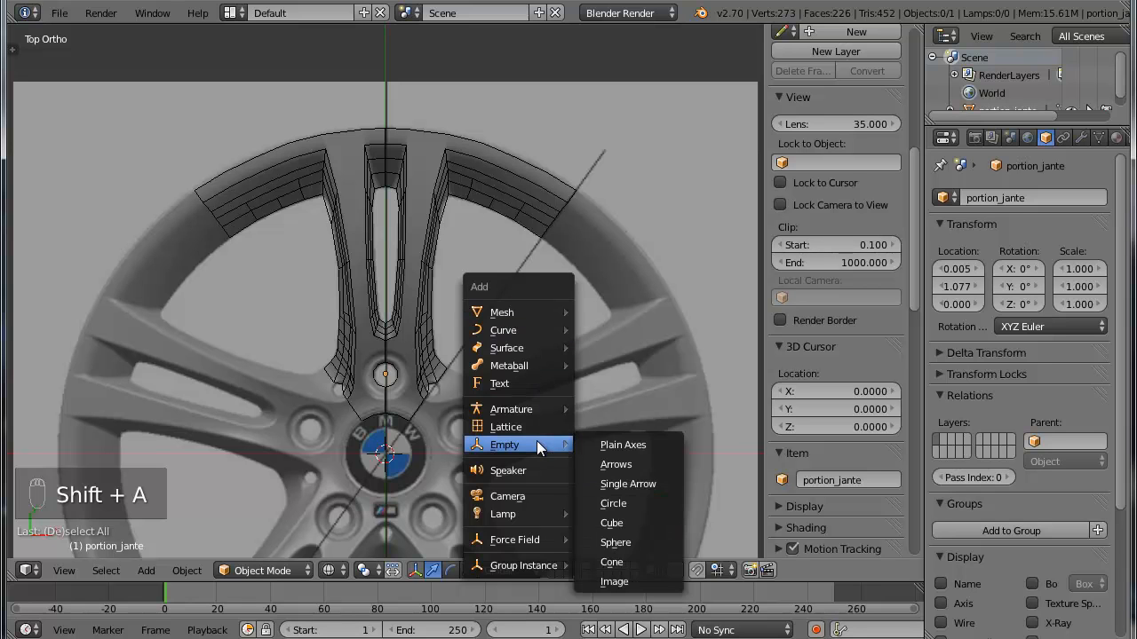
pyautogui.click(622, 445)
pyautogui.click(1032, 198)
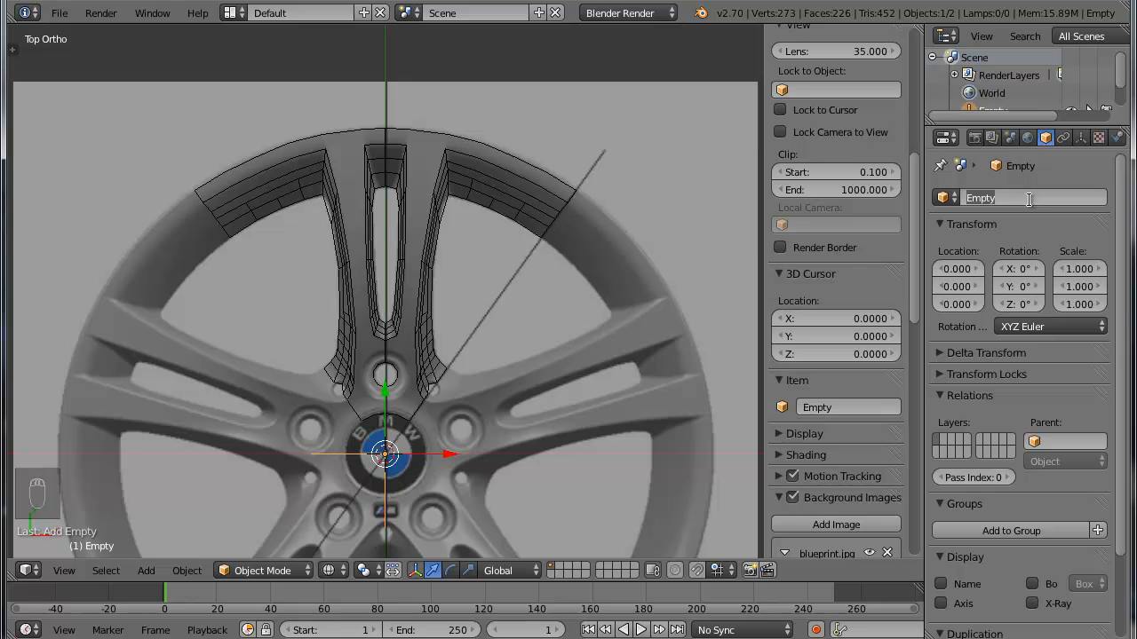
pyautogui.write('rotation')
pyautogui.press('Return')
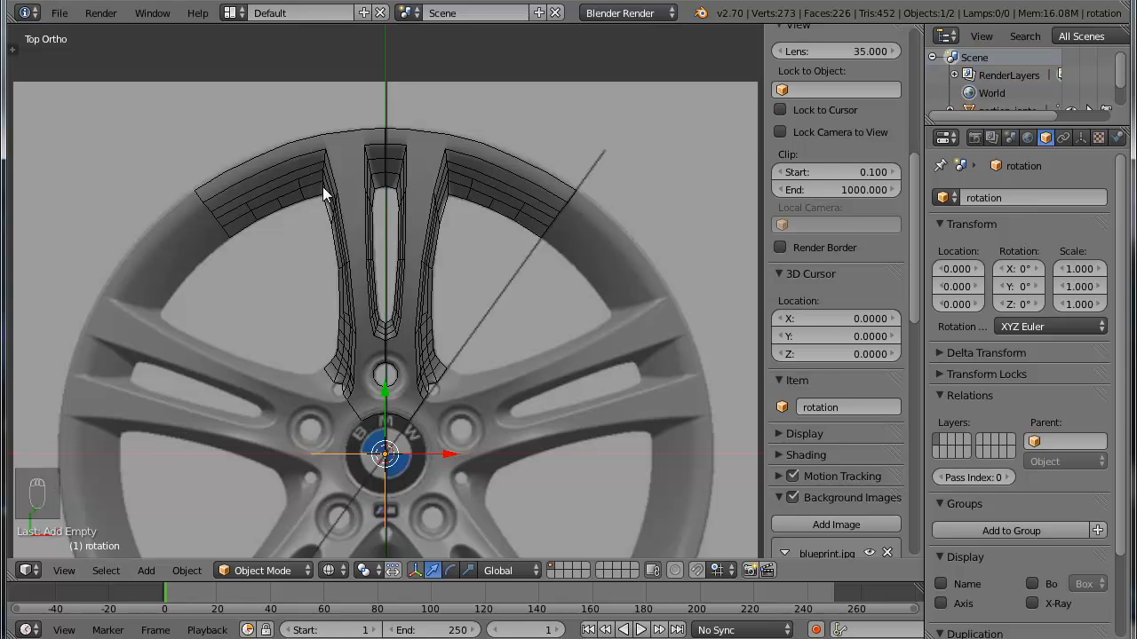
# Parent portion_jante to the rotation empty using the Object parenting type
pyautogui.rightClick(407, 297)
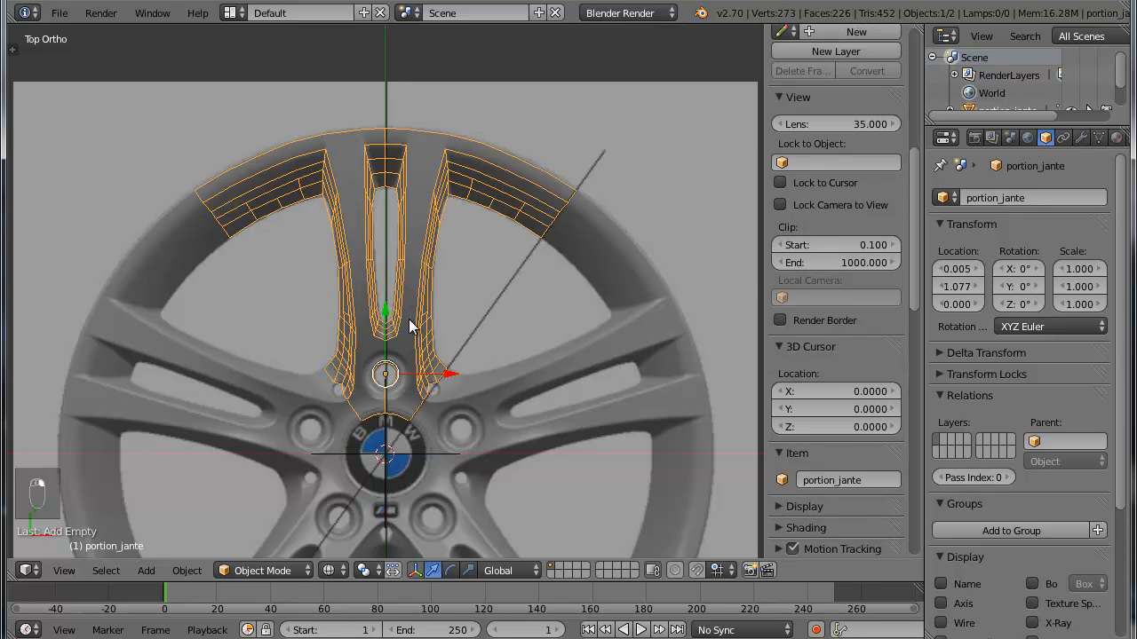
pyautogui.keyDown('shift'); pyautogui.rightClick(440, 450); pyautogui.keyUp('shift')
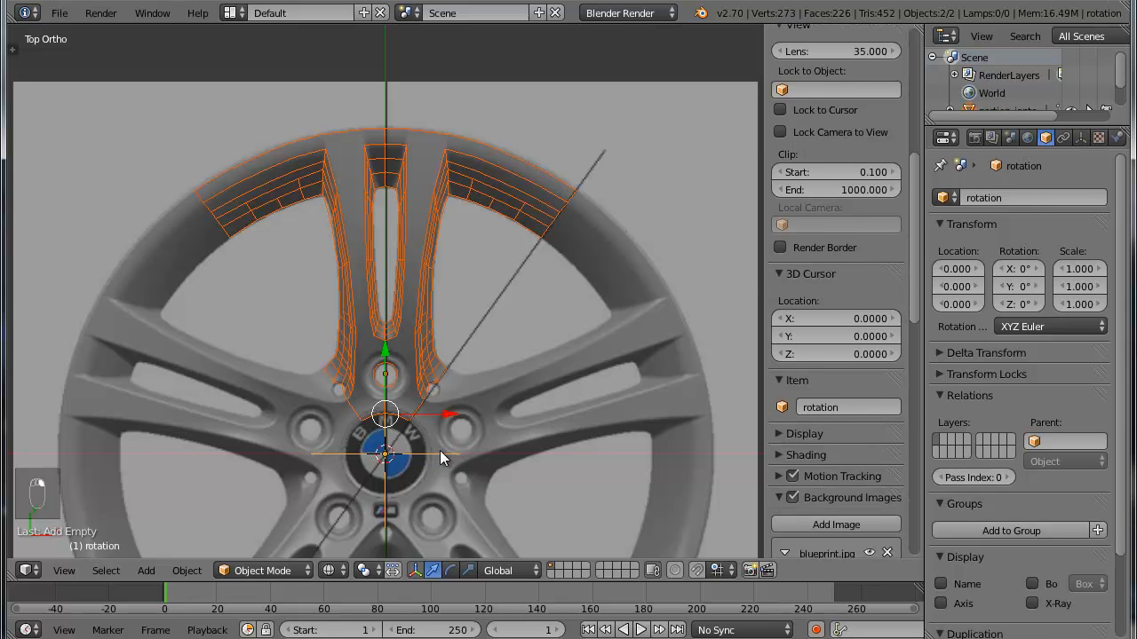
pyautogui.hotkey('ctrl', 'p')
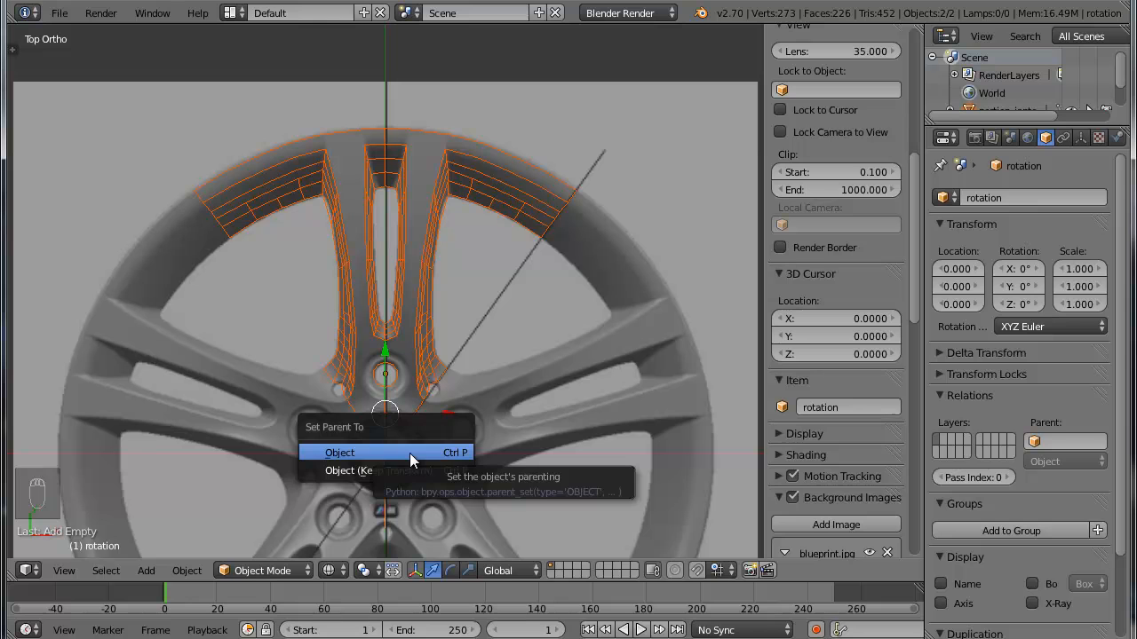
pyautogui.click(409, 452)
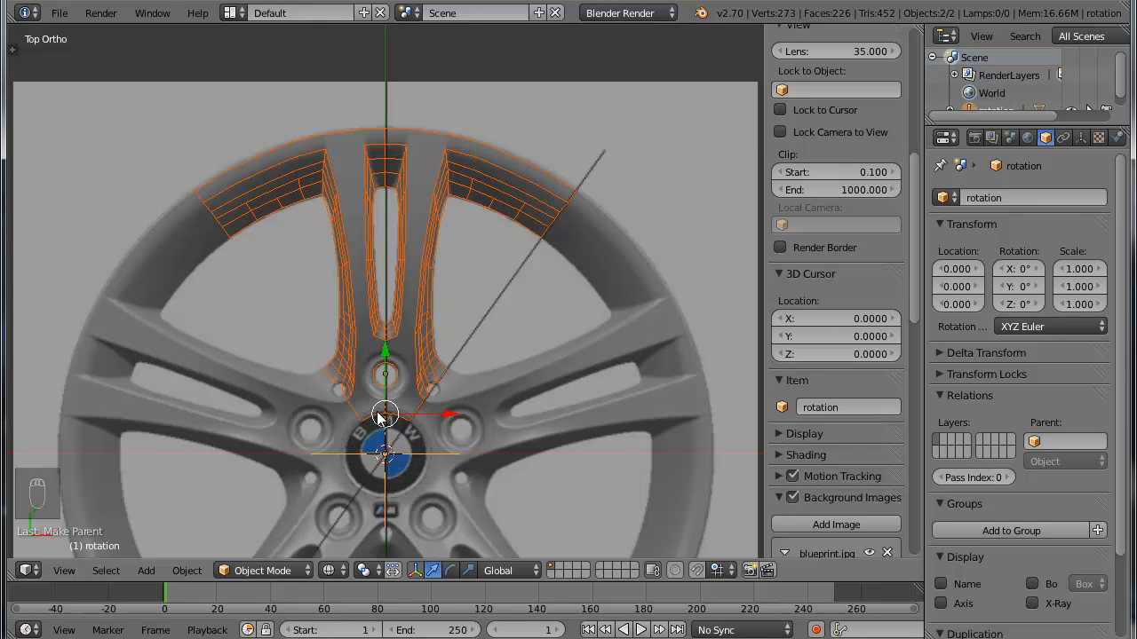
# Trial-move the rotation empty to check that the spoke follows it, and cancel the move
pyautogui.rightClick(434, 460)
pyautogui.press('g')
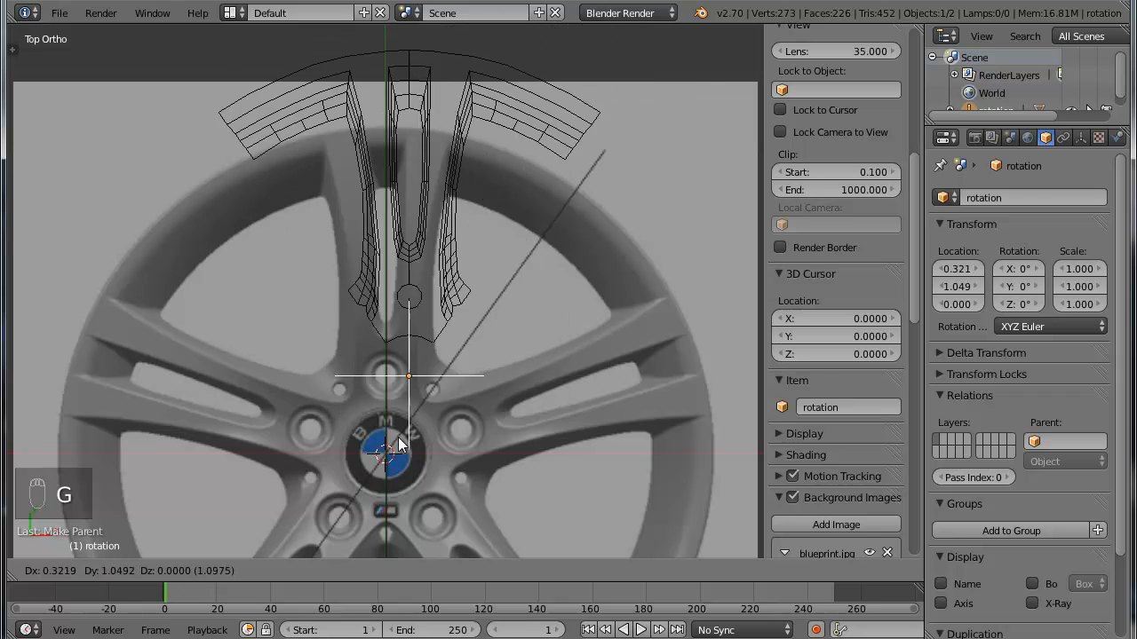
pyautogui.rightClick(484, 441)
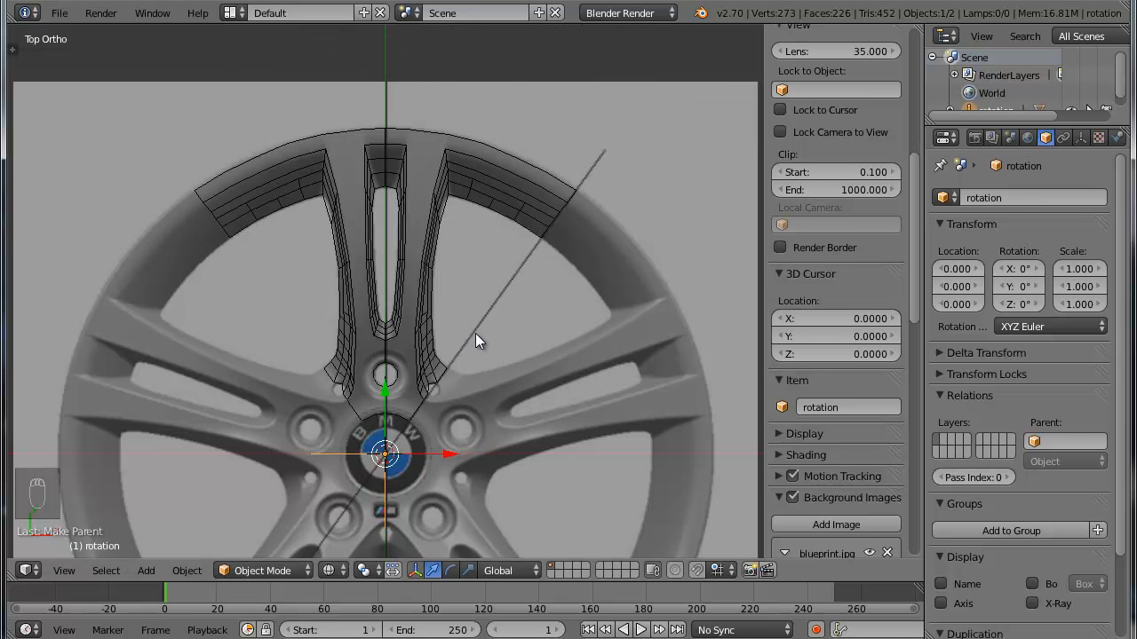
# Apply the location of portion_jante to reset its origin, and check the rotation empty's transform values
pyautogui.rightClick(409, 278)
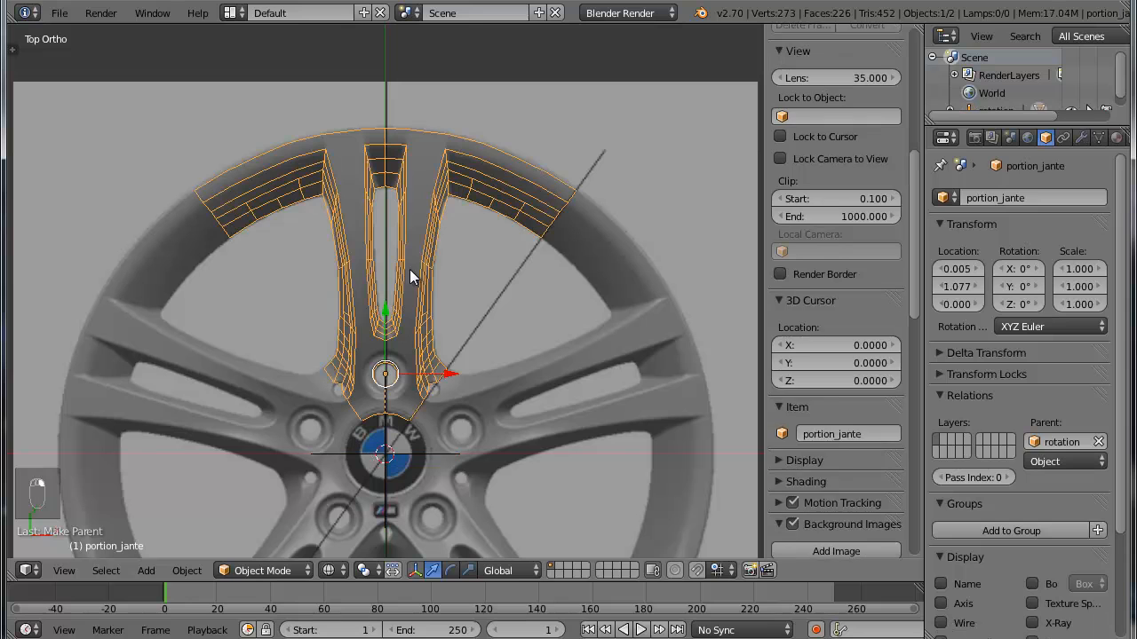
pyautogui.scroll(9, 871, 147)
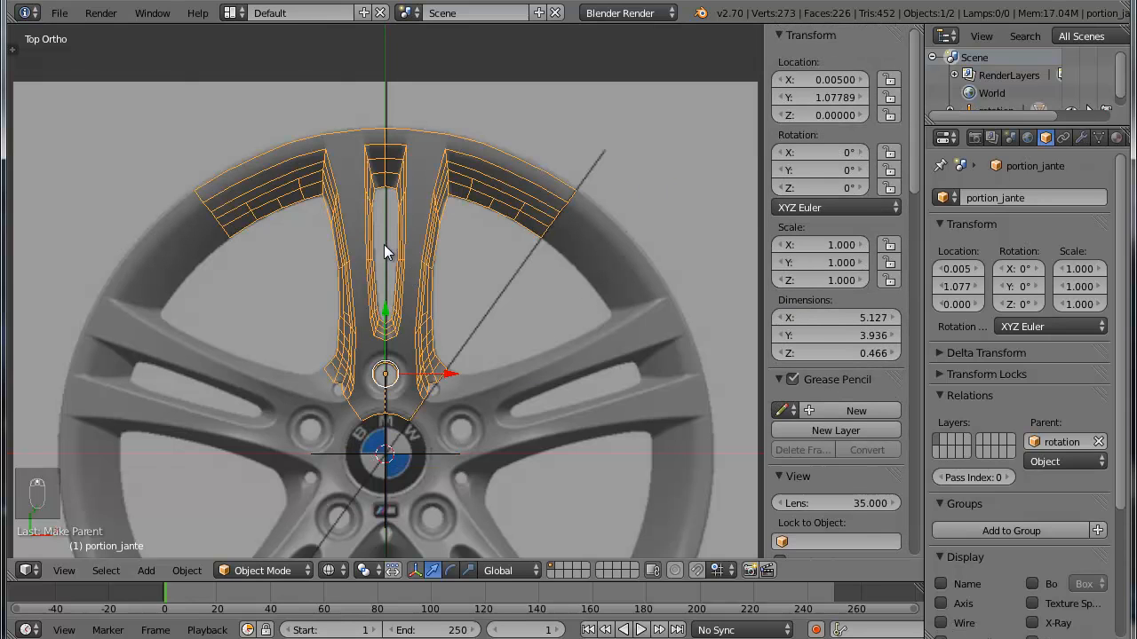
pyautogui.hotkey('ctrl', 'a')
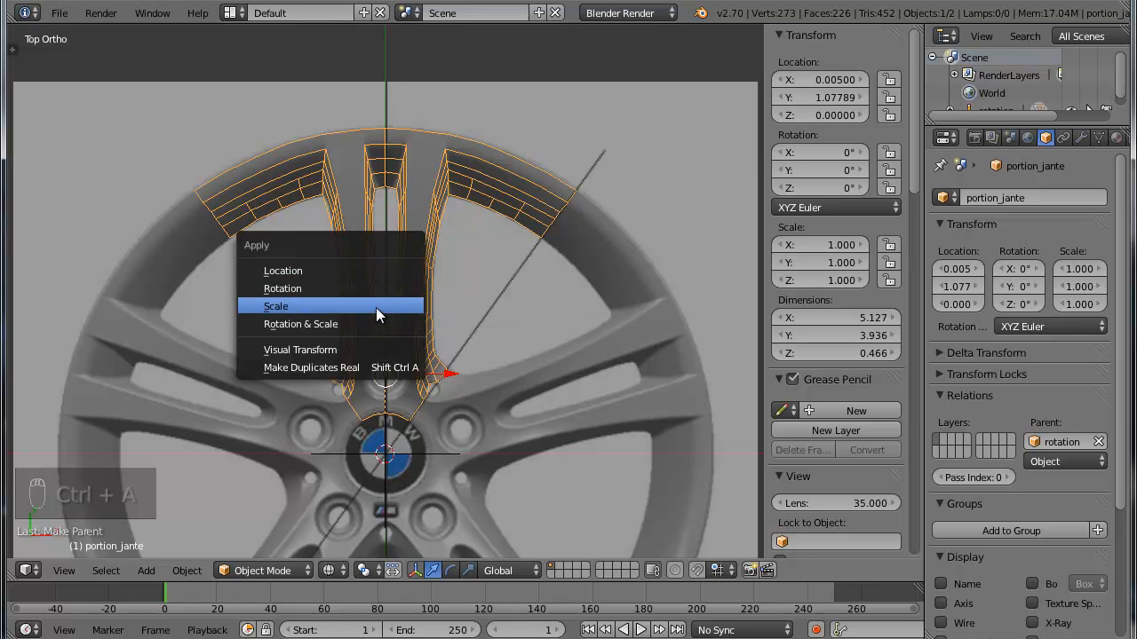
pyautogui.press('Escape')
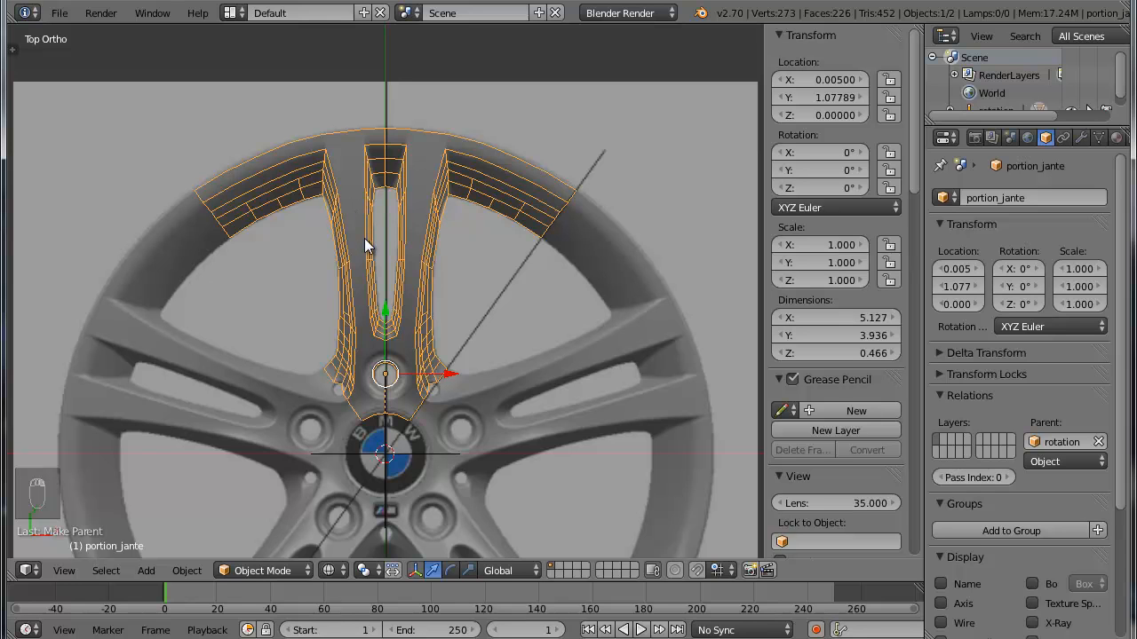
pyautogui.hotkey('ctrl', 'a')
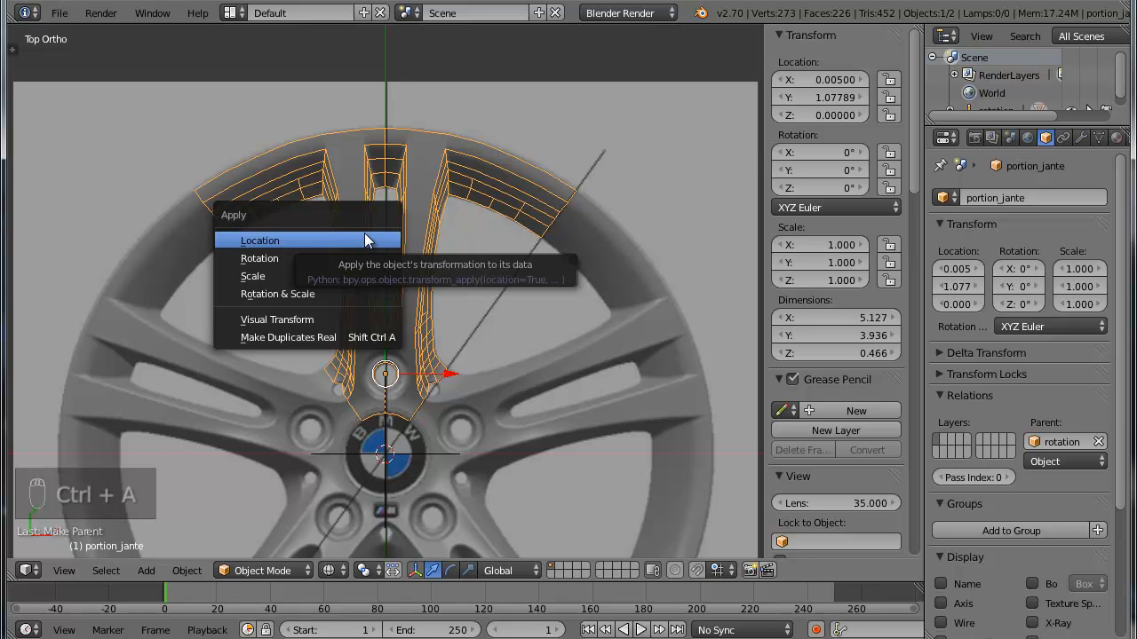
pyautogui.click(367, 240)
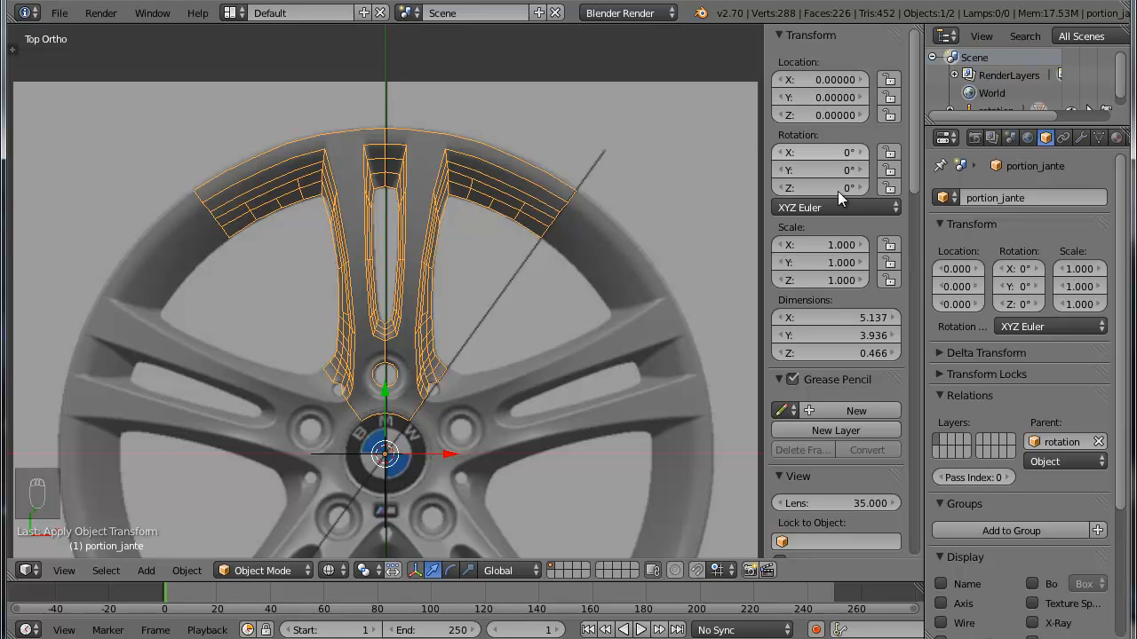
pyautogui.scroll(-2, 867, 266)
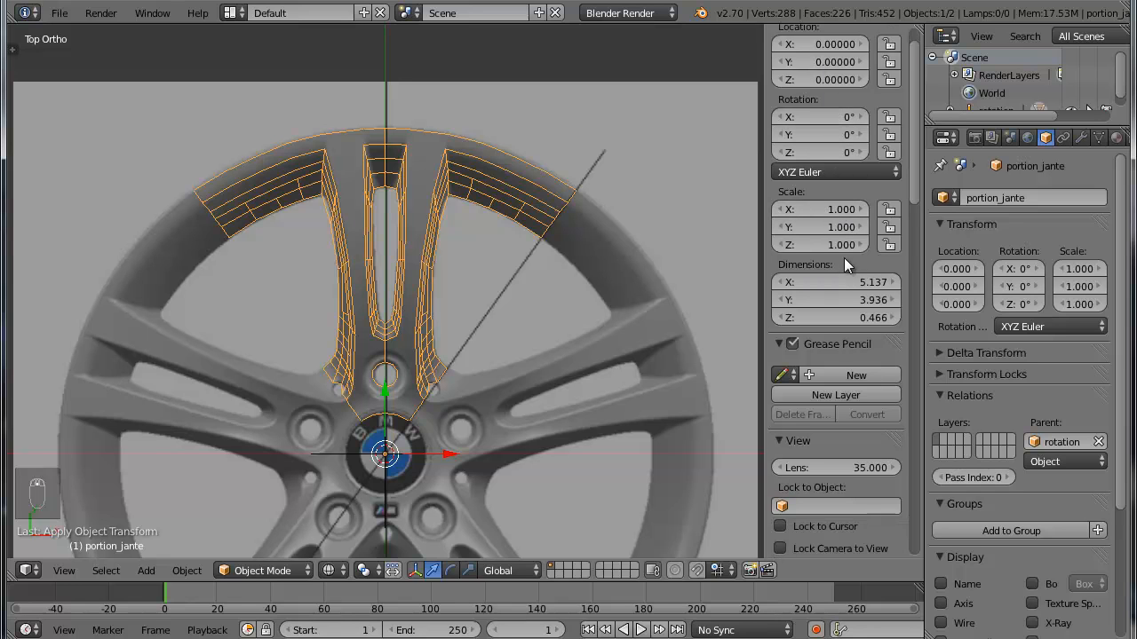
pyautogui.rightClick(412, 455)
pyautogui.scroll(2, 866, 121)
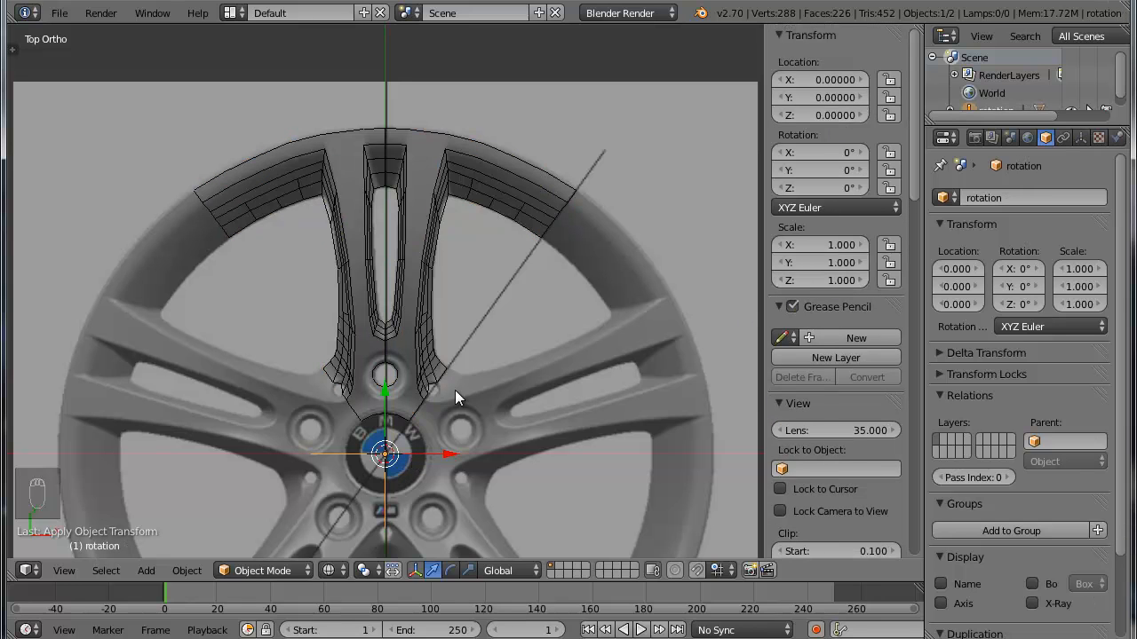
# Add an Array modifier to portion_jante after its Mirror modifier and bring its settings into view
pyautogui.rightClick(411, 197)
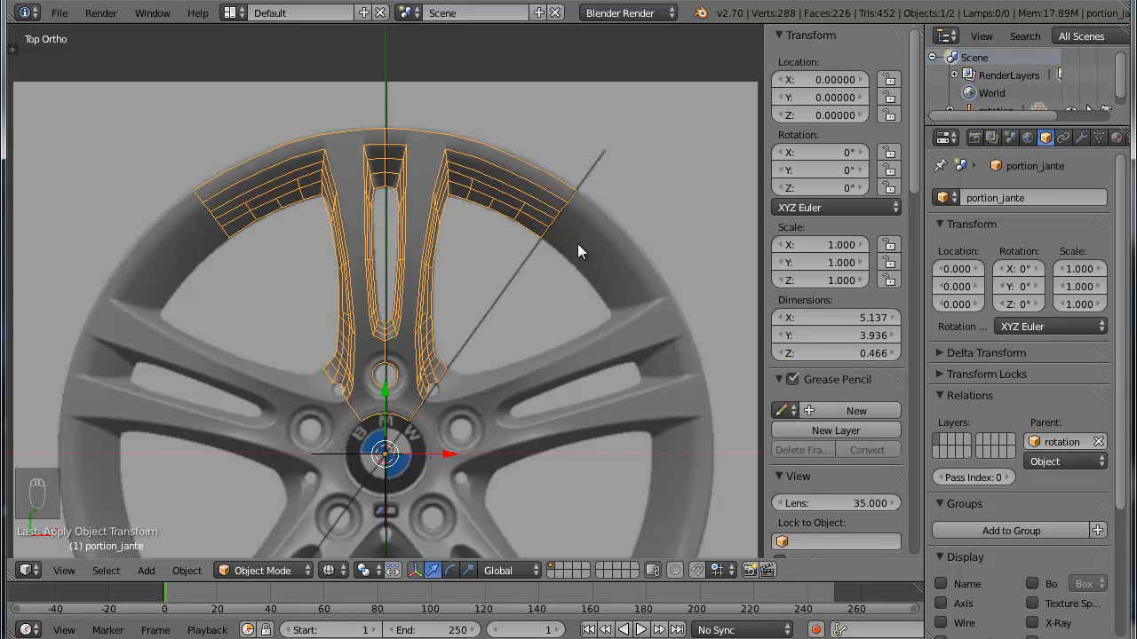
pyautogui.moveTo(919, 159); pyautogui.dragTo(826, 159)
pyautogui.click(982, 138)
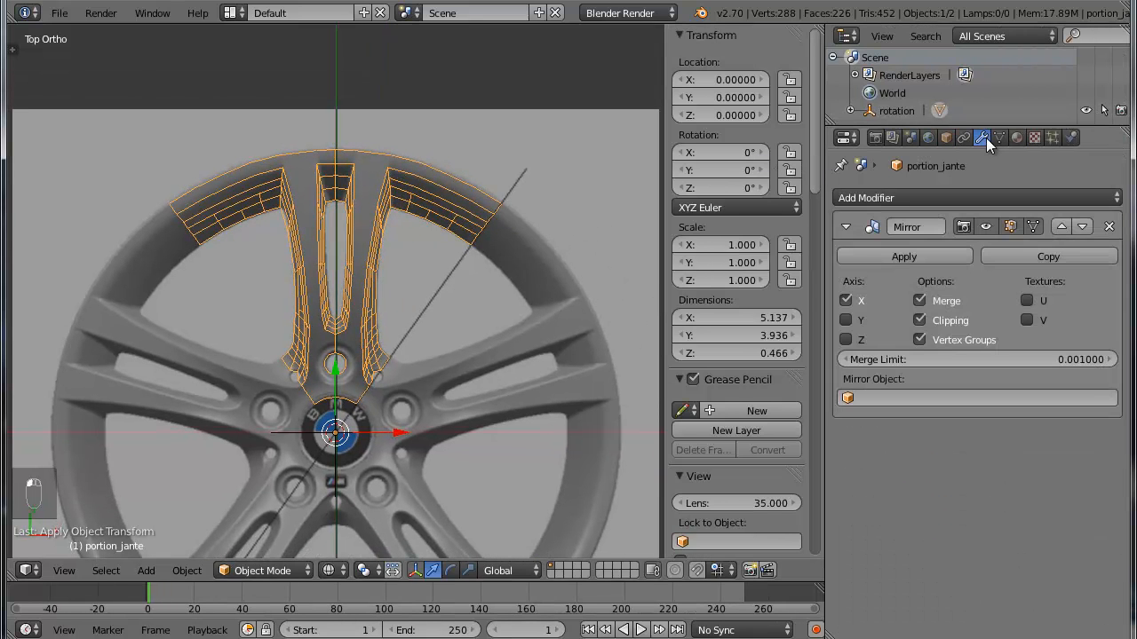
pyautogui.click(885, 200)
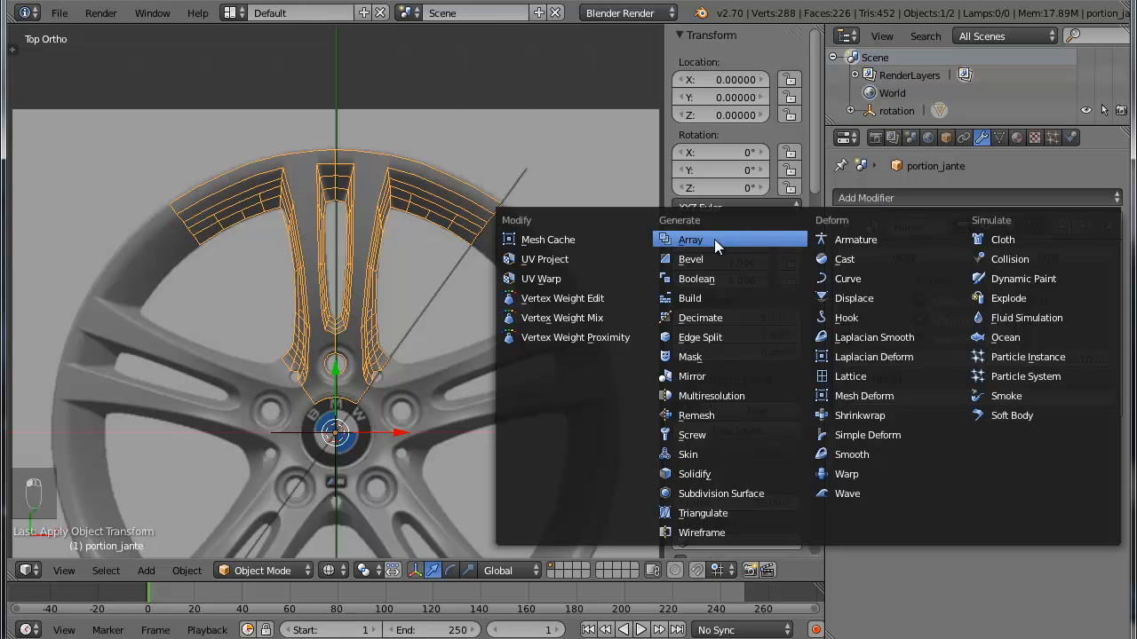
pyautogui.click(690, 240)
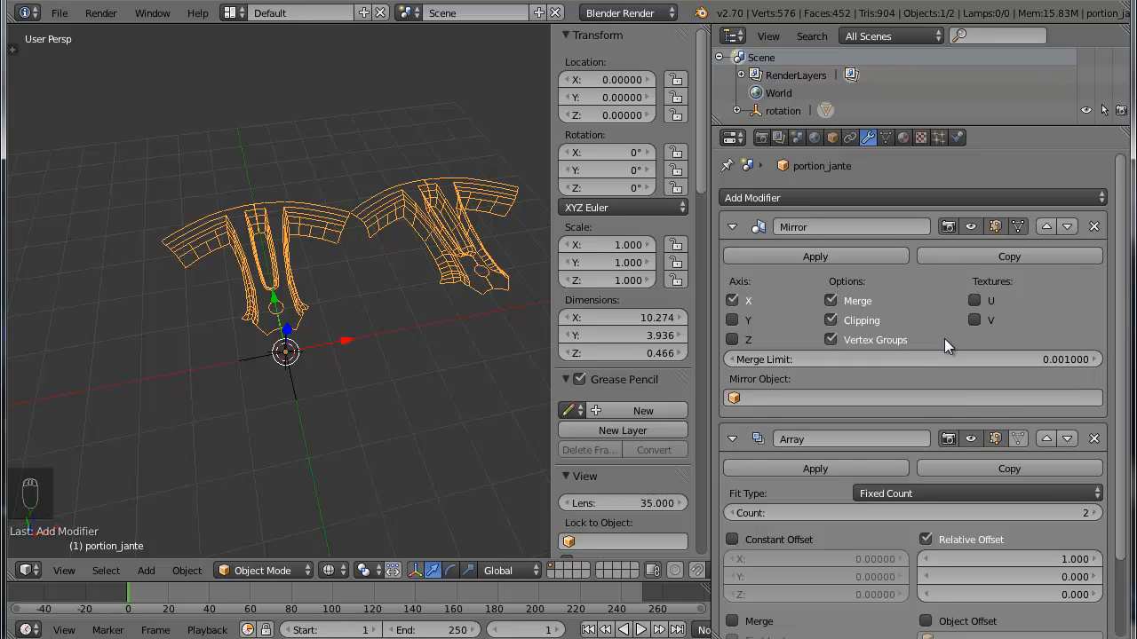
pyautogui.scroll(-3, 949, 326)
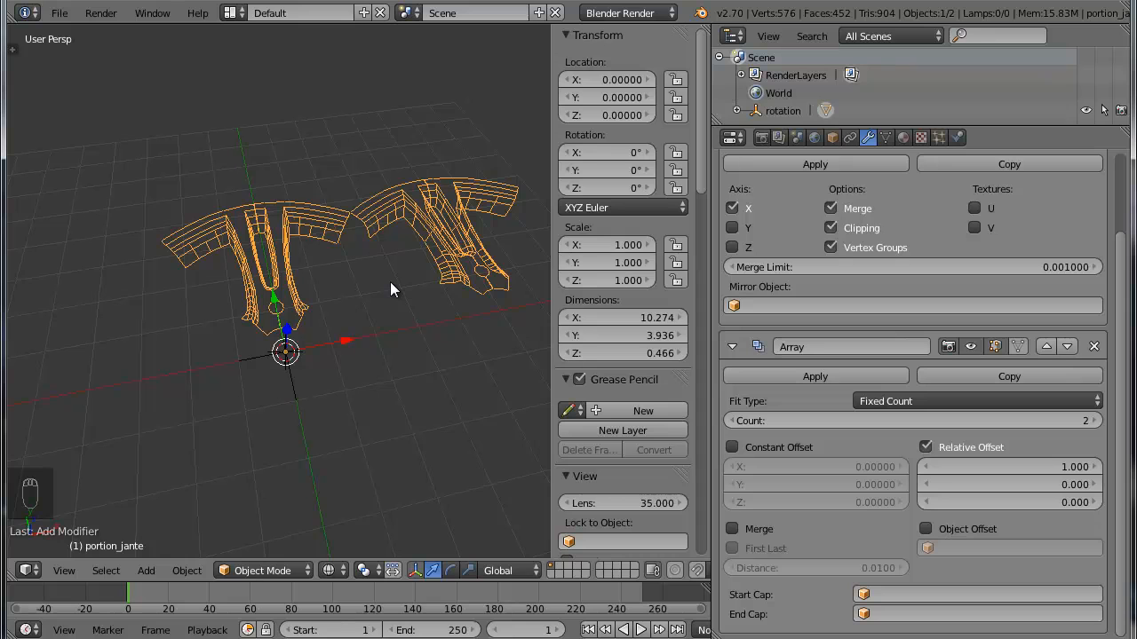
# Disable the Array modifier's relative offset and set its copy count to 5
pyautogui.click(926, 448)
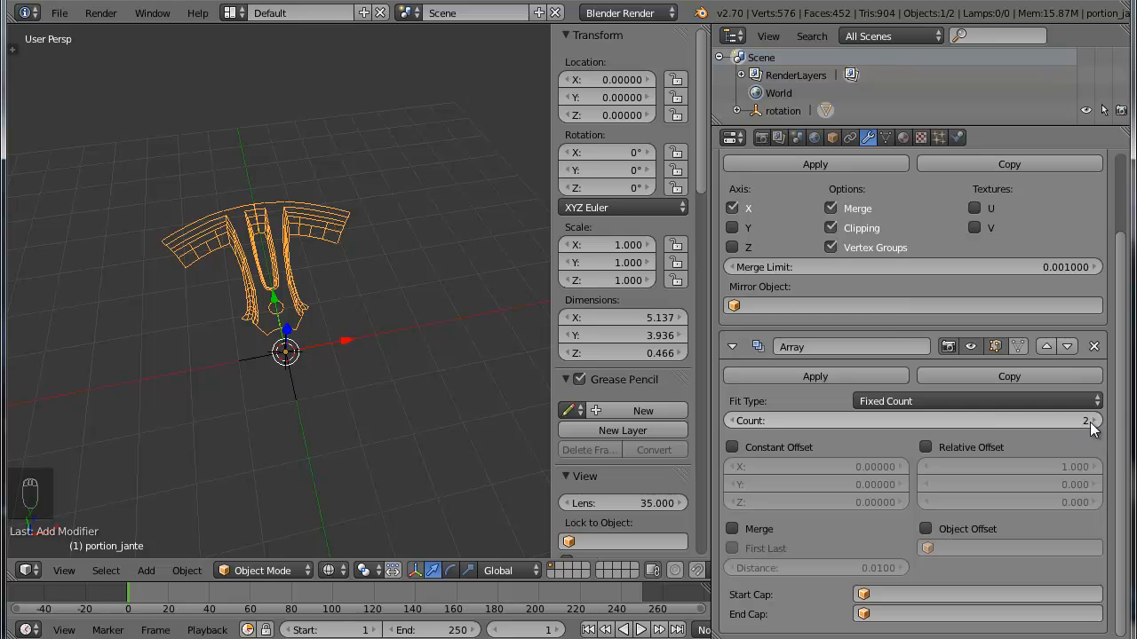
pyautogui.click(1036, 419)
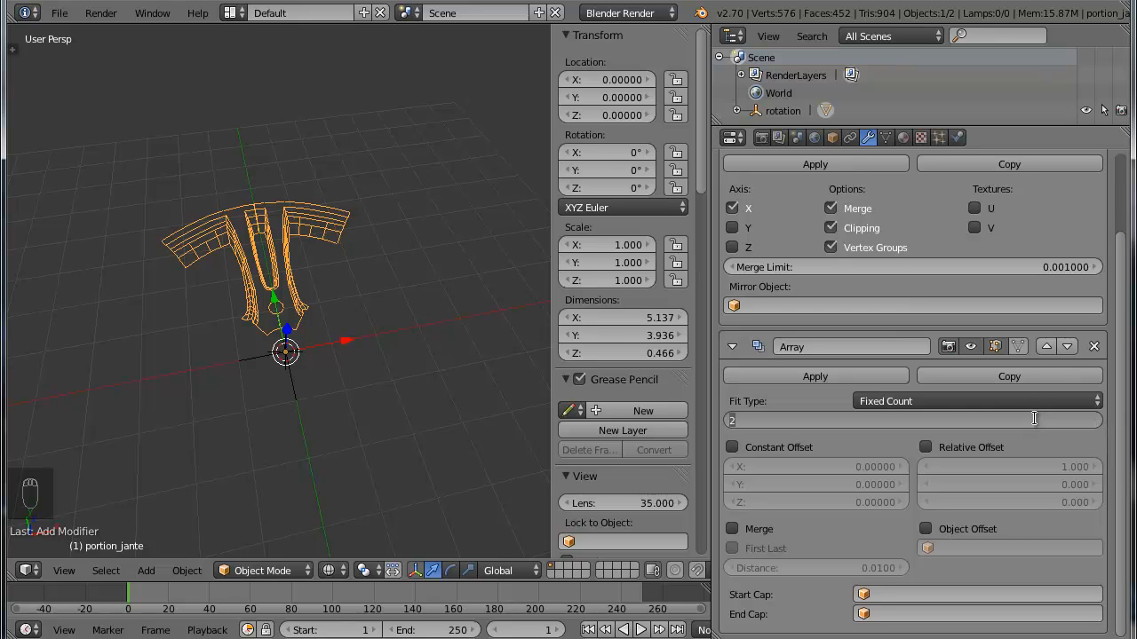
pyautogui.write('5')
pyautogui.press('Return')
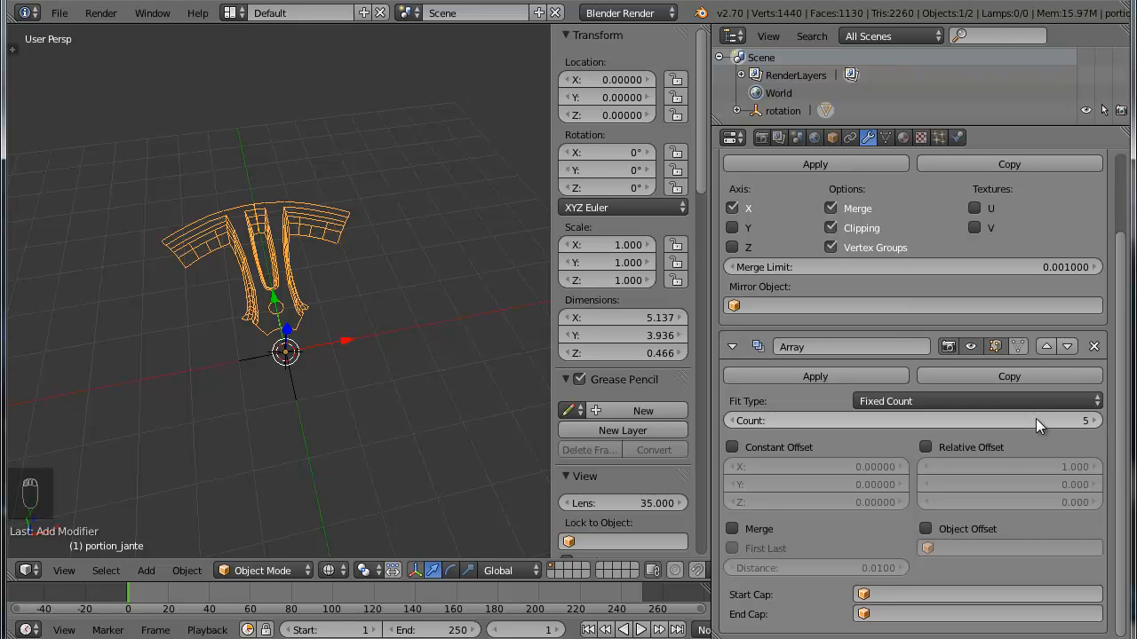
# Enable Object Offset on the Array modifier and choose the rotation empty as the offset object
pyautogui.click(925, 529)
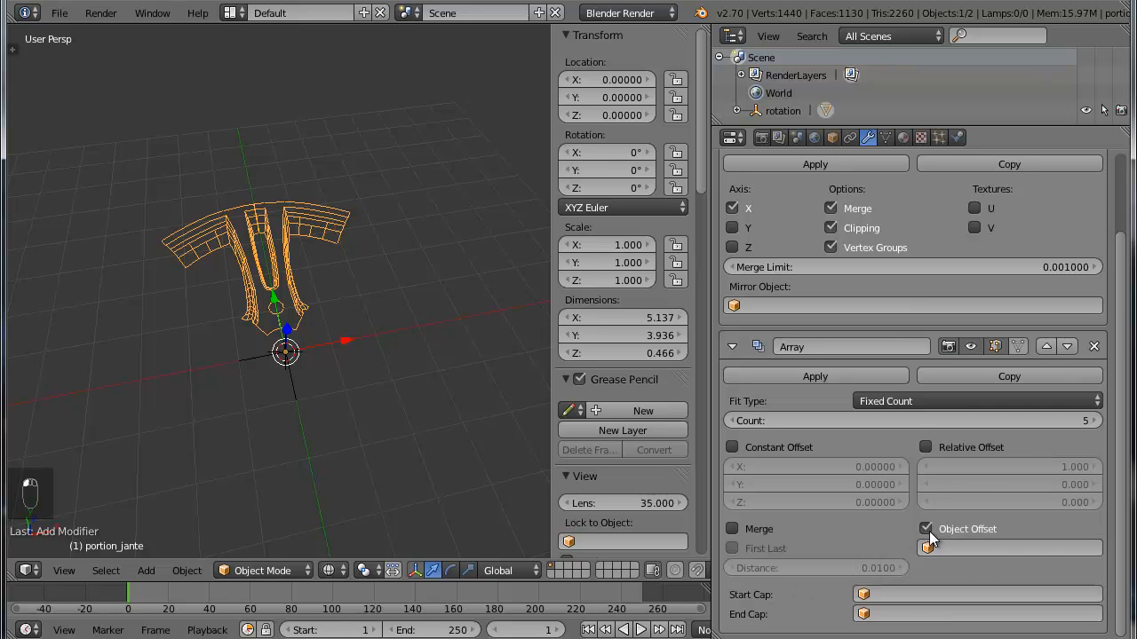
pyautogui.click(1001, 550)
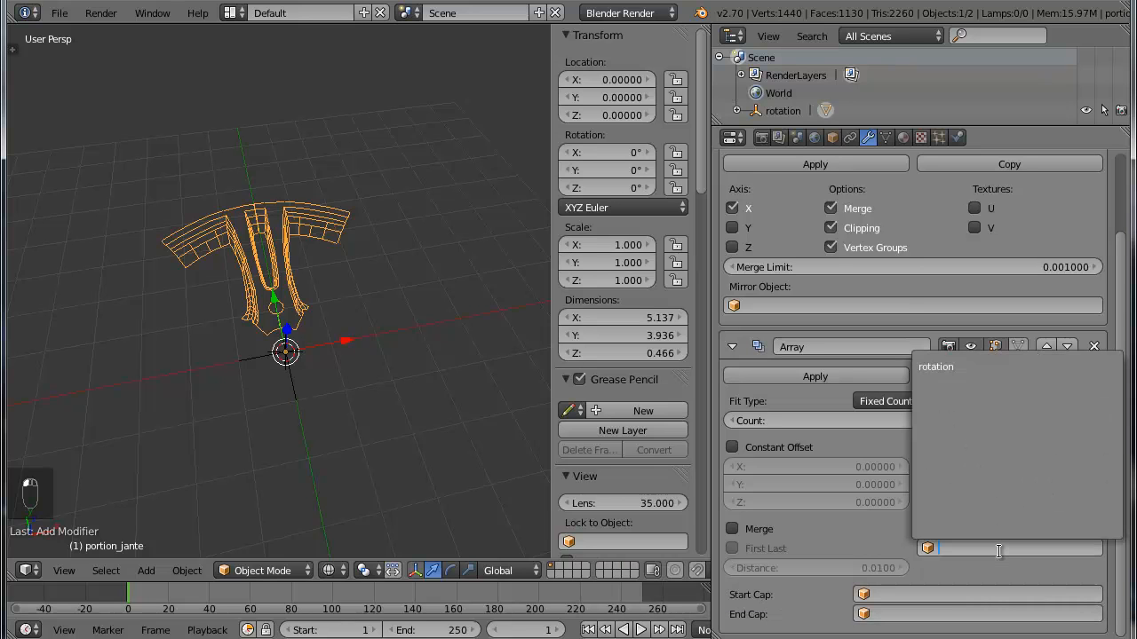
pyautogui.click(967, 369)
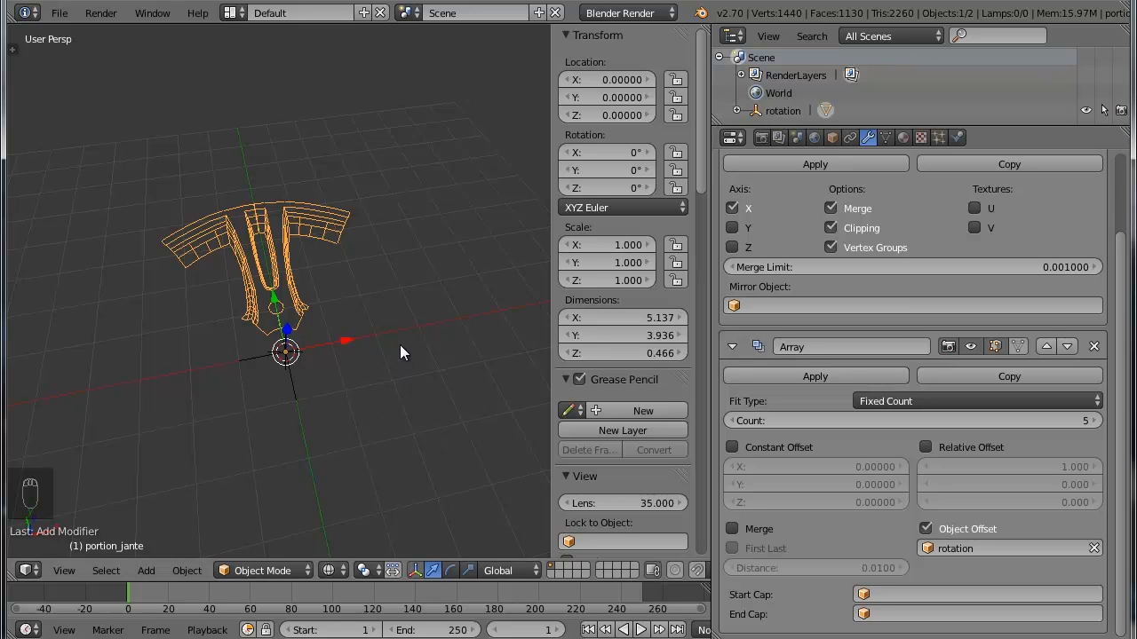
# Rotate portion_jante about -72° around the global Z axis to spread the spoke copies into a full wheel, and show it in top view
pyautogui.press('r')
pyautogui.press('z')
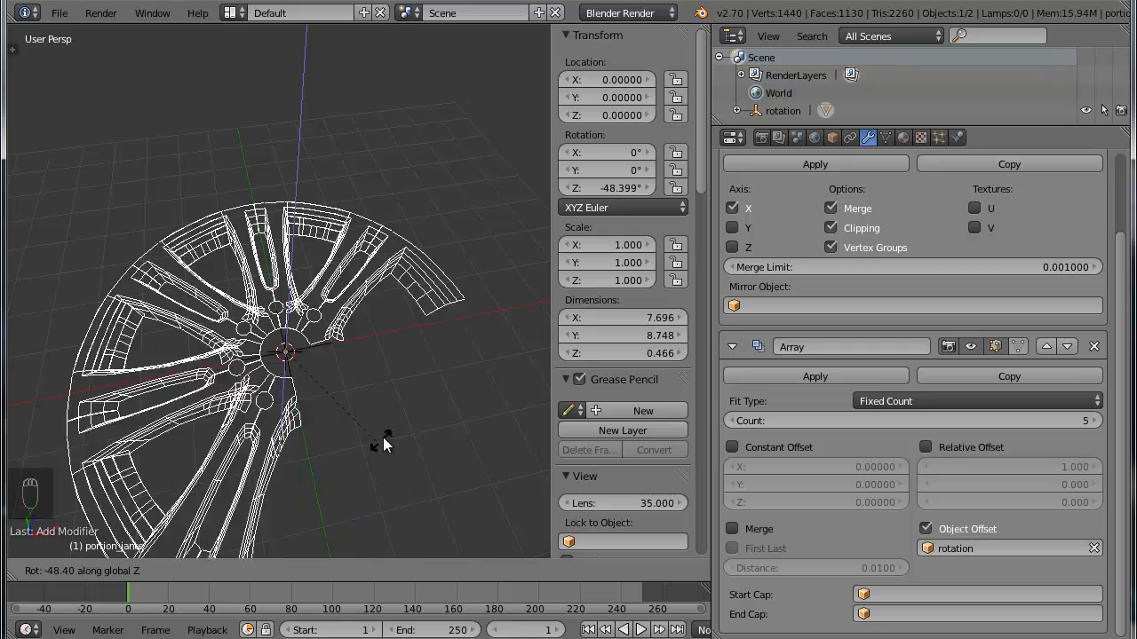
pyautogui.click(355, 515)
pyautogui.press('KP_7')
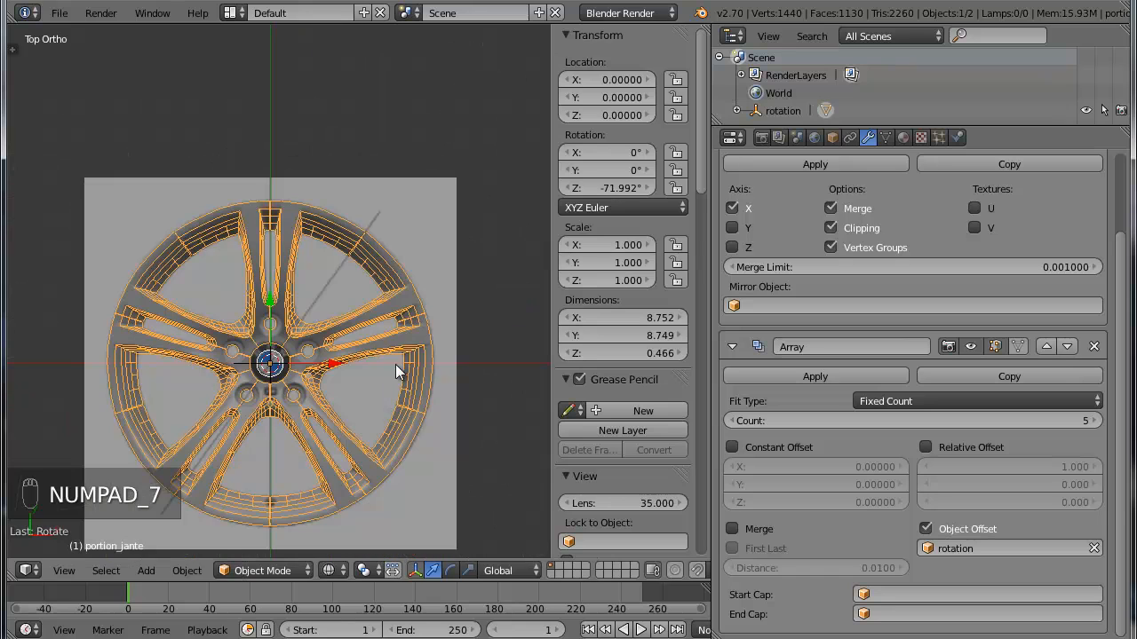
# Fine-tune the Z rotation of portion_jante to about -72.025° so the rim edges of neighbouring copies line up
pyautogui.scroll(2, 390, 398)
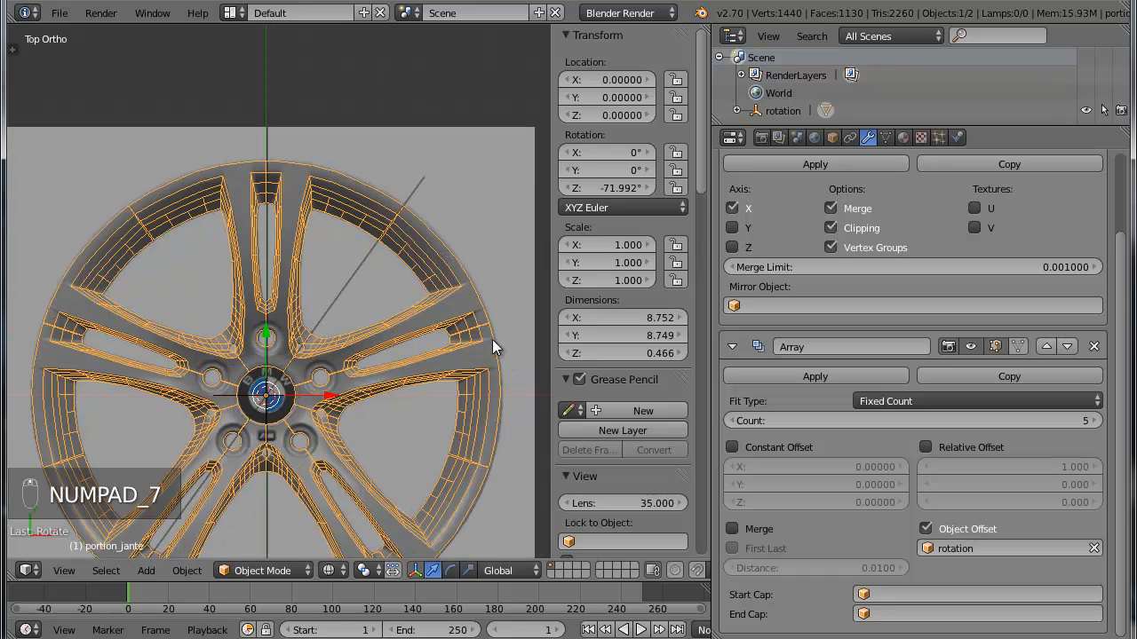
pyautogui.press('r')
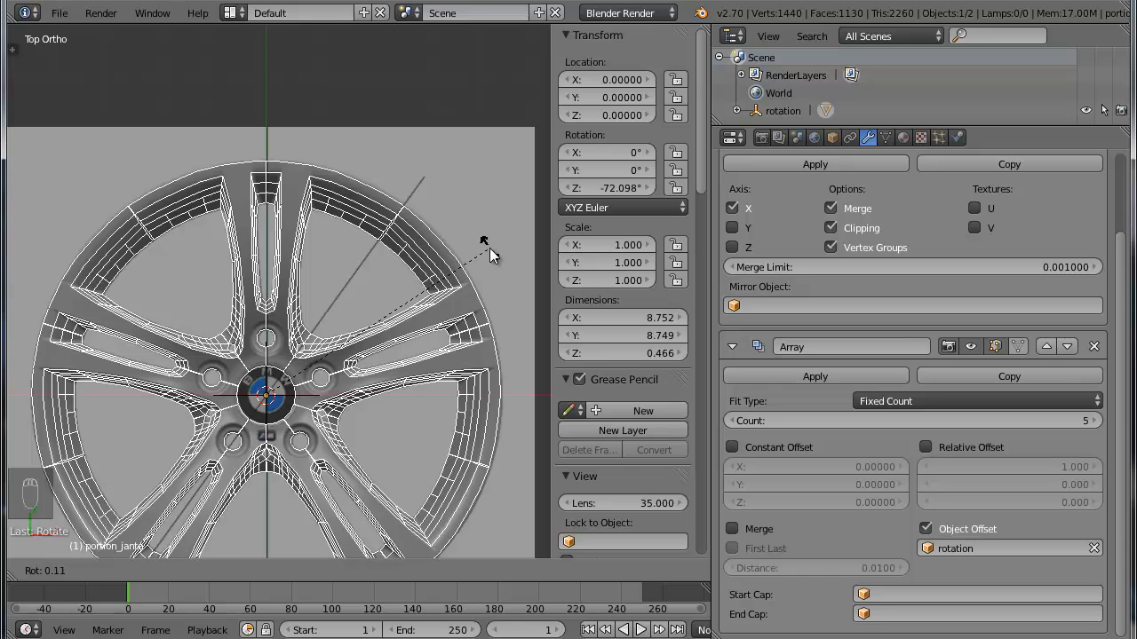
pyautogui.click(490, 247)
pyautogui.scroll(3, 474, 335)
pyautogui.keyDown('shift'); pyautogui.moveTo(384, 259); pyautogui.dragTo(203, 57, button='middle'); pyautogui.keyUp('shift')
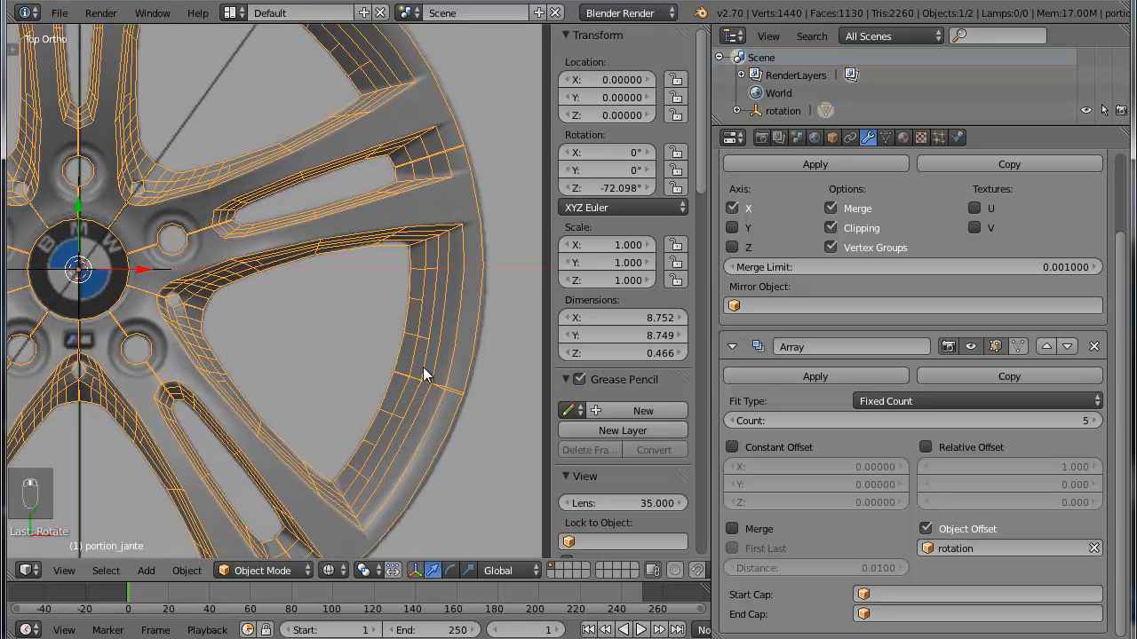
pyautogui.scroll(2, 456, 366)
pyautogui.keyDown('shift'); pyautogui.moveTo(451, 339); pyautogui.dragTo(350, 275, button='middle'); pyautogui.keyUp('shift')
pyautogui.scroll(1, 352, 274)
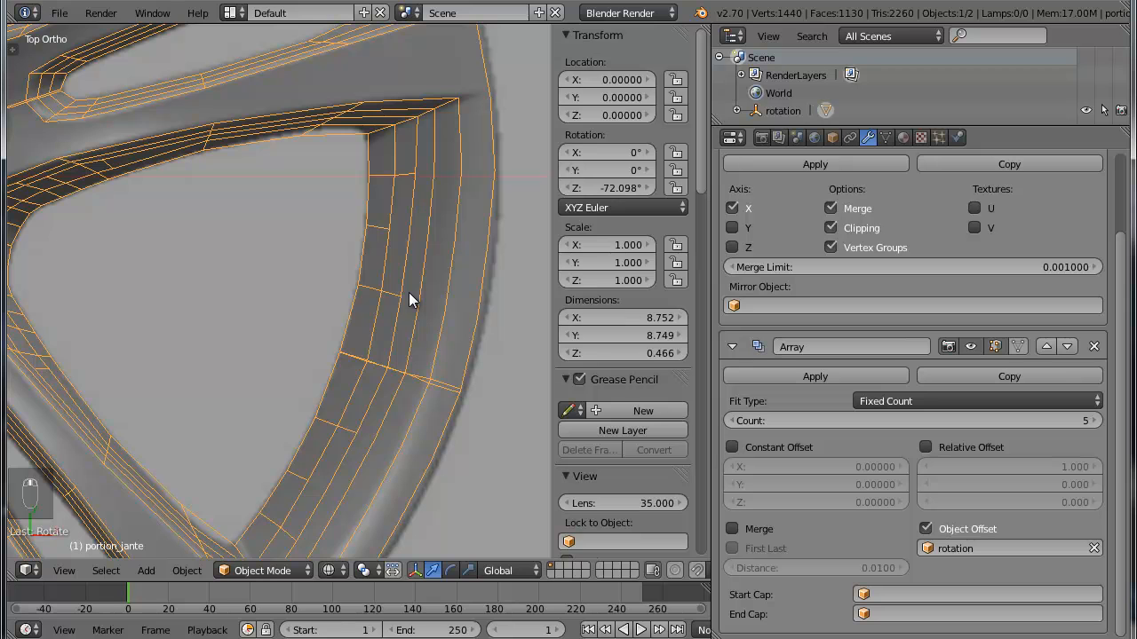
pyautogui.press('r')
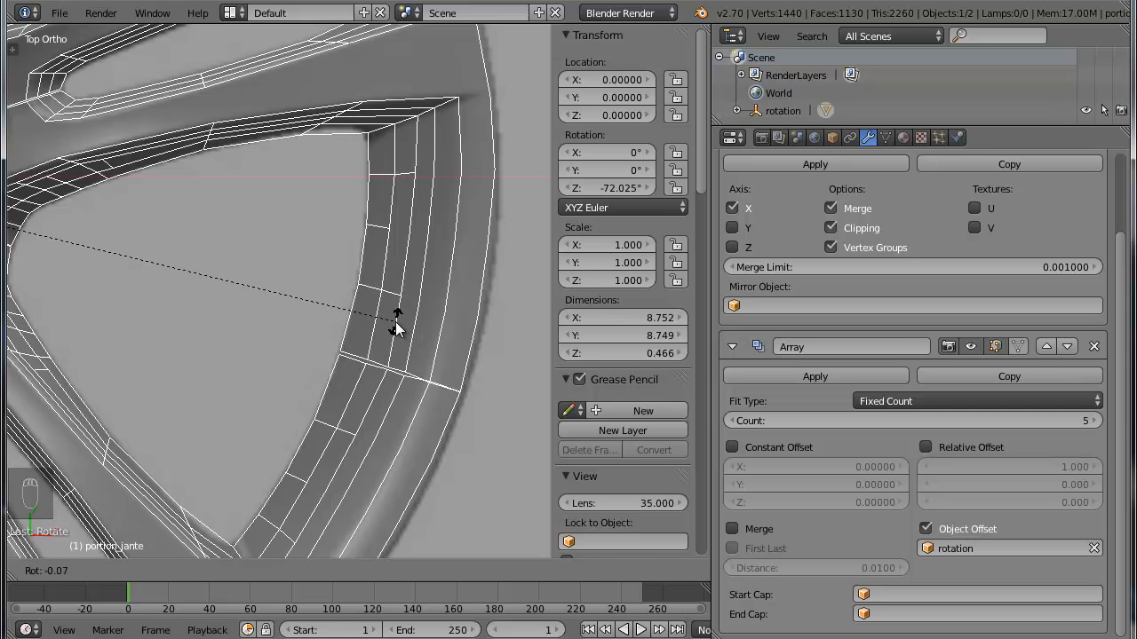
pyautogui.click(395, 322)
# Enable Merge and First Last on the Array modifier to weld adjacent copies, including the first to the last
pyautogui.scroll(-3, 380, 349)
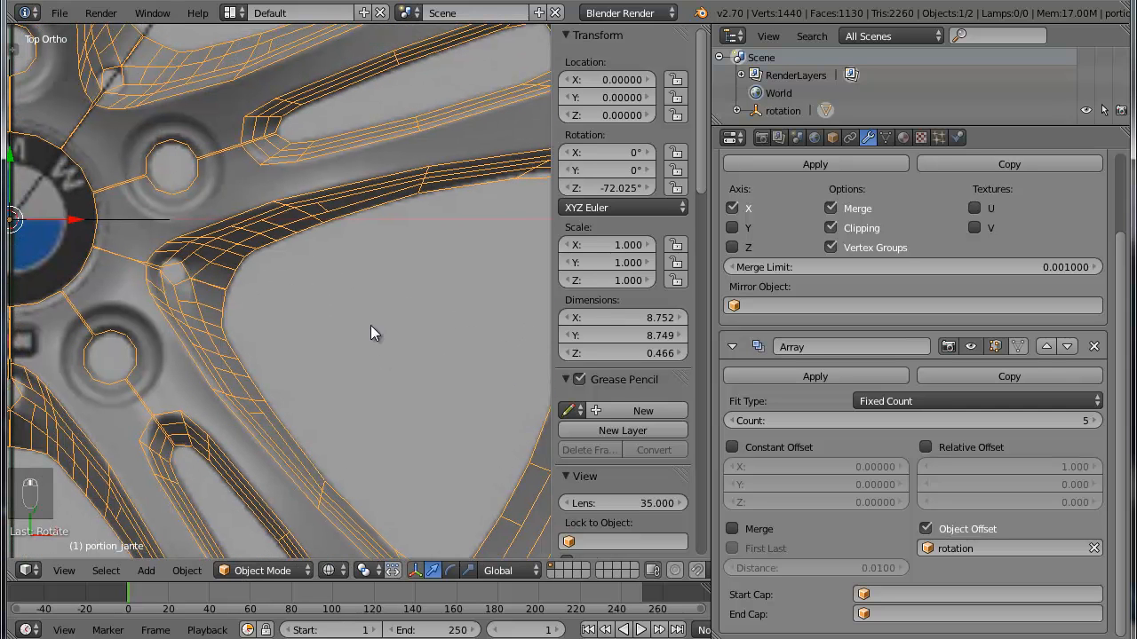
pyautogui.scroll(-3, 273, 303)
pyautogui.moveTo(319, 304)
pyautogui.keyDown('shift'); pyautogui.mouseDown(button='middle')
pyautogui.moveTo(352, 284)
pyautogui.moveTo(340, 305)
pyautogui.mouseUp(button='middle'); pyautogui.keyUp('shift')
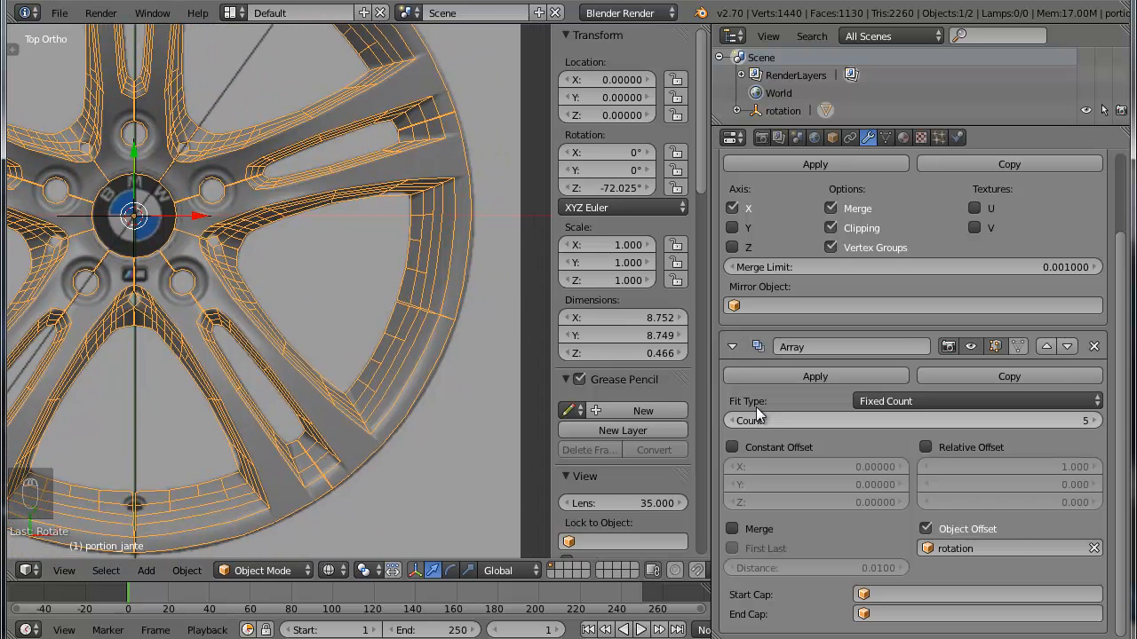
pyautogui.scroll(2, 418, 333)
pyautogui.keyDown('shift'); pyautogui.moveTo(453, 341); pyautogui.dragTo(285, 339, button='middle'); pyautogui.keyUp('shift')
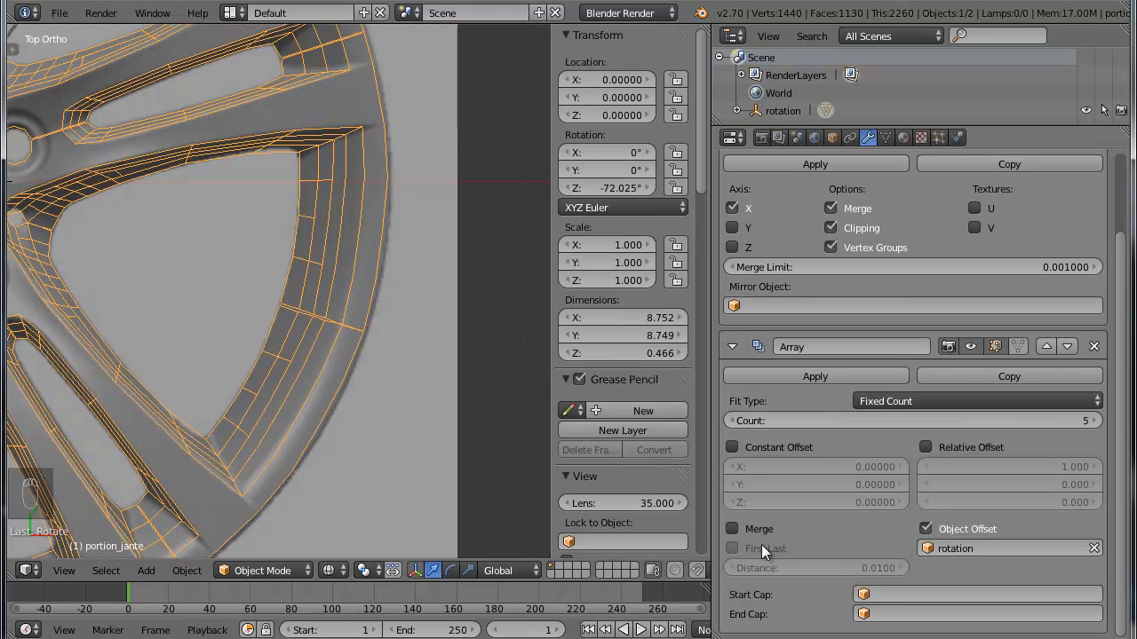
pyautogui.click(736, 526)
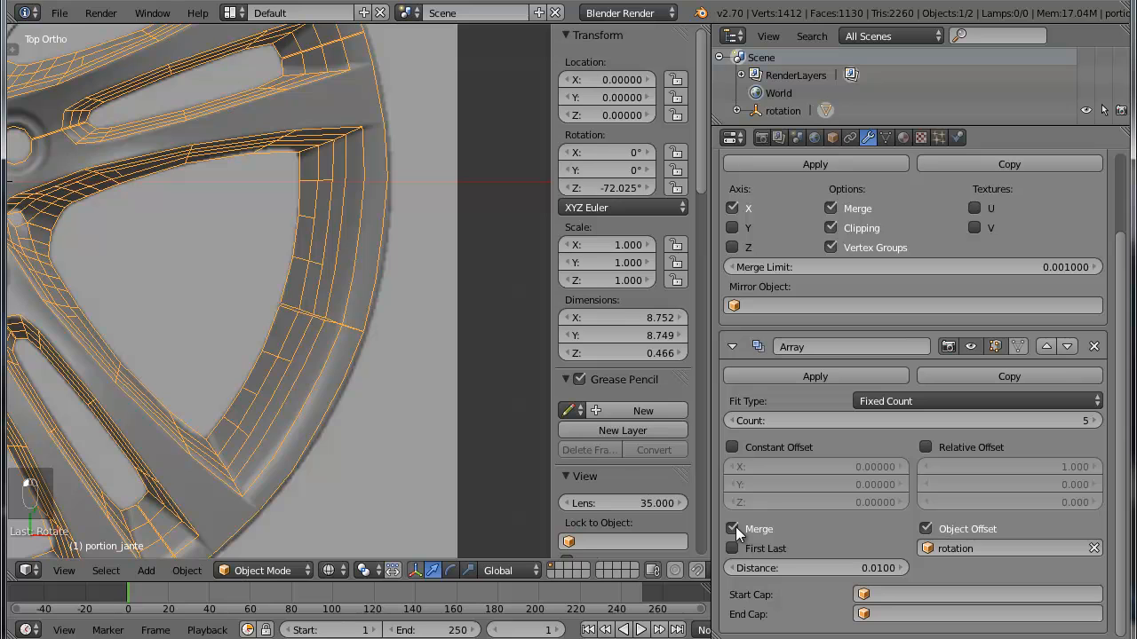
pyautogui.click(733, 548)
# Enter Edit Mode on portion_jante and raise the Array modifier's merge distance to 0.0340 to close the rim seam
pyautogui.scroll(5, 427, 369)
pyautogui.press('Tab')
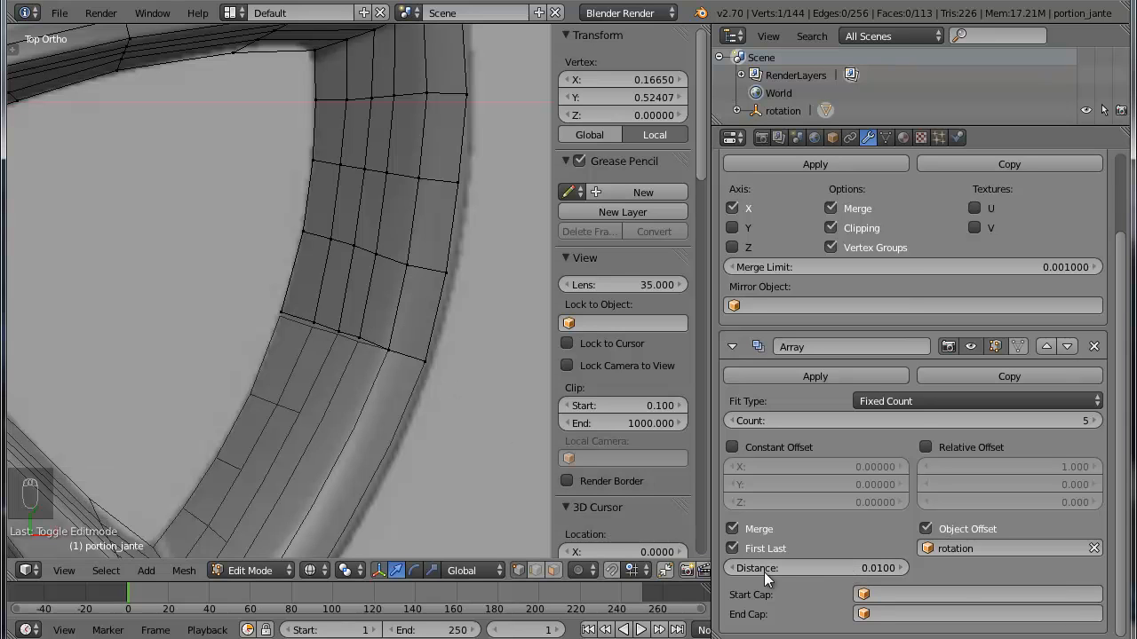
pyautogui.moveTo(800, 563)
pyautogui.mouseDown()
pyautogui.moveTo(812, 559)
pyautogui.moveTo(774, 560)
pyautogui.moveTo(803, 560)
pyautogui.mouseUp()
# Examine the seams between the spoke copies around the hub, bolt holes and rim
pyautogui.scroll(-4, 287, 323)
pyautogui.scroll(1, 229, 269)
pyautogui.keyDown('shift'); pyautogui.moveTo(295, 281); pyautogui.dragTo(361, 298, button='middle'); pyautogui.keyUp('shift')
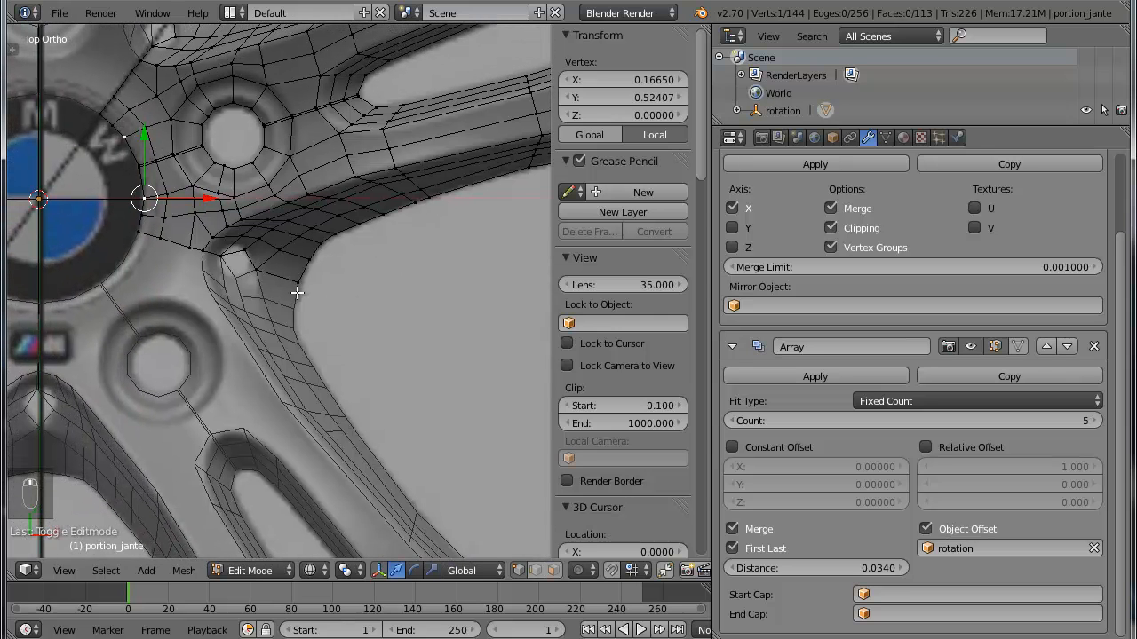
pyautogui.moveTo(182, 295)
pyautogui.keyDown('shift'); pyautogui.mouseDown(button='middle')
pyautogui.moveTo(308, 298)
pyautogui.moveTo(358, 274)
pyautogui.mouseUp(button='middle'); pyautogui.keyUp('shift')
pyautogui.scroll(-2, 247, 317)
pyautogui.moveTo(310, 308)
pyautogui.keyDown('shift'); pyautogui.mouseDown(button='middle')
pyautogui.moveTo(293, 349)
pyautogui.moveTo(329, 172)
pyautogui.mouseUp(button='middle'); pyautogui.keyUp('shift')
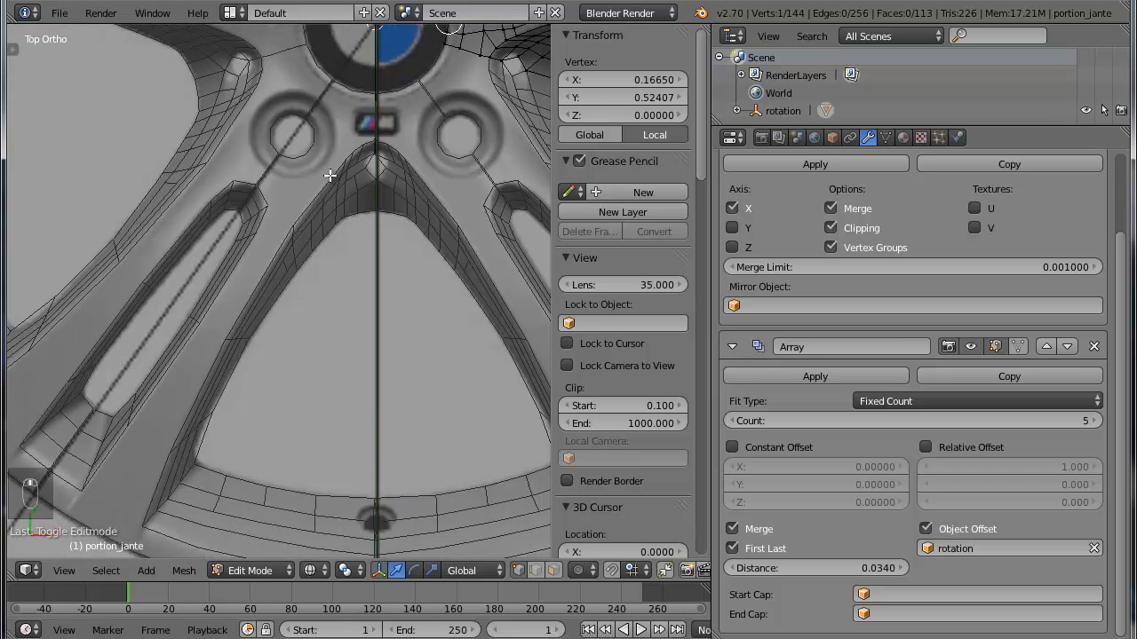
pyautogui.scroll(-1, 394, 417)
pyautogui.keyDown('shift'); pyautogui.moveTo(291, 296); pyautogui.dragTo(391, 498, button='middle'); pyautogui.keyUp('shift')
pyautogui.keyDown('shift'); pyautogui.moveTo(315, 260); pyautogui.dragTo(131, 301, button='middle'); pyautogui.keyUp('shift')
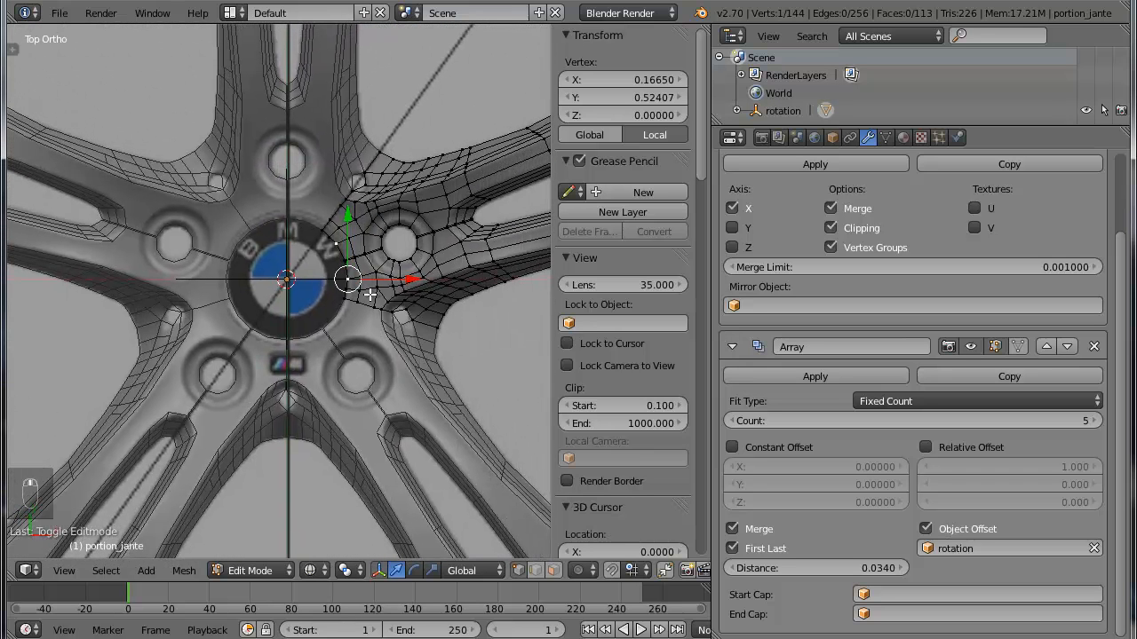
pyautogui.keyDown('shift'); pyautogui.moveTo(413, 236); pyautogui.dragTo(209, 309, button='middle'); pyautogui.keyUp('shift')
pyautogui.keyDown('shift'); pyautogui.moveTo(429, 242); pyautogui.dragTo(319, 282, button='middle'); pyautogui.keyUp('shift')
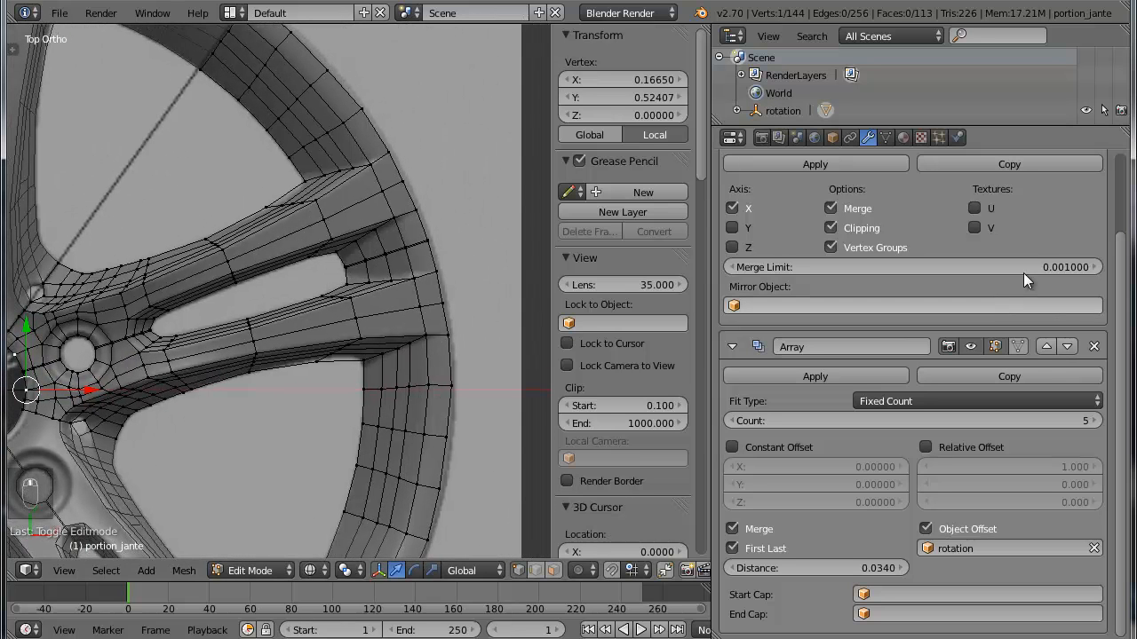
# Raise the Mirror modifier's merge limit to 0.010060 to close the double edge along the middle of the spoke
pyautogui.scroll(5, 490, 254)
pyautogui.keyDown('shift'); pyautogui.moveTo(490, 254); pyautogui.dragTo(283, 304, button='middle'); pyautogui.keyUp('shift')
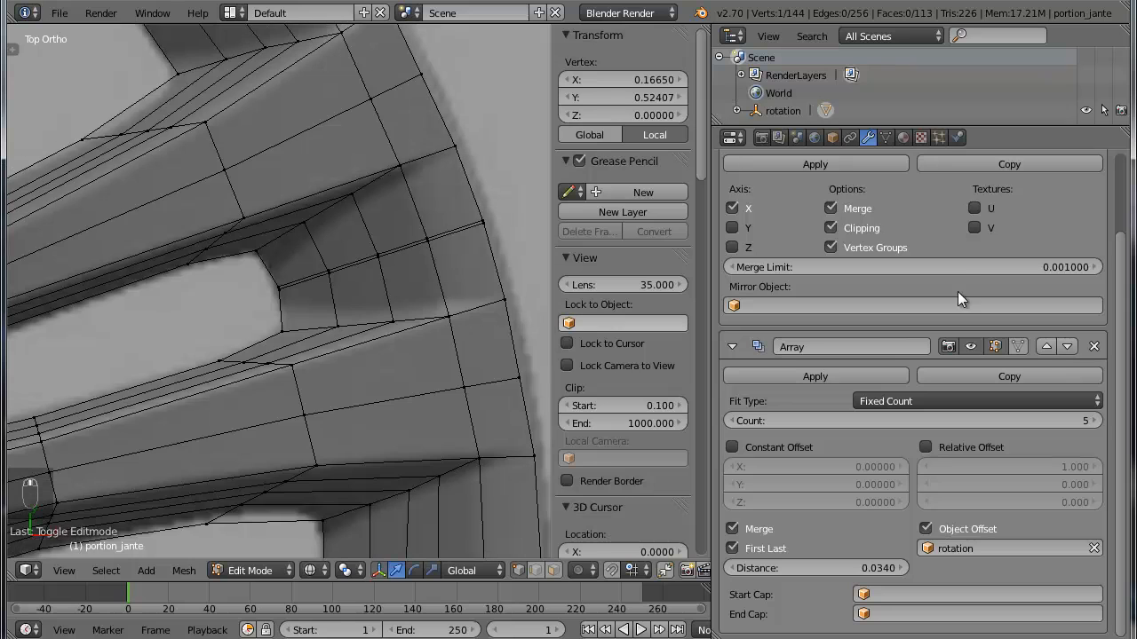
pyautogui.moveTo(1001, 266); pyautogui.dragTo(15, 252)
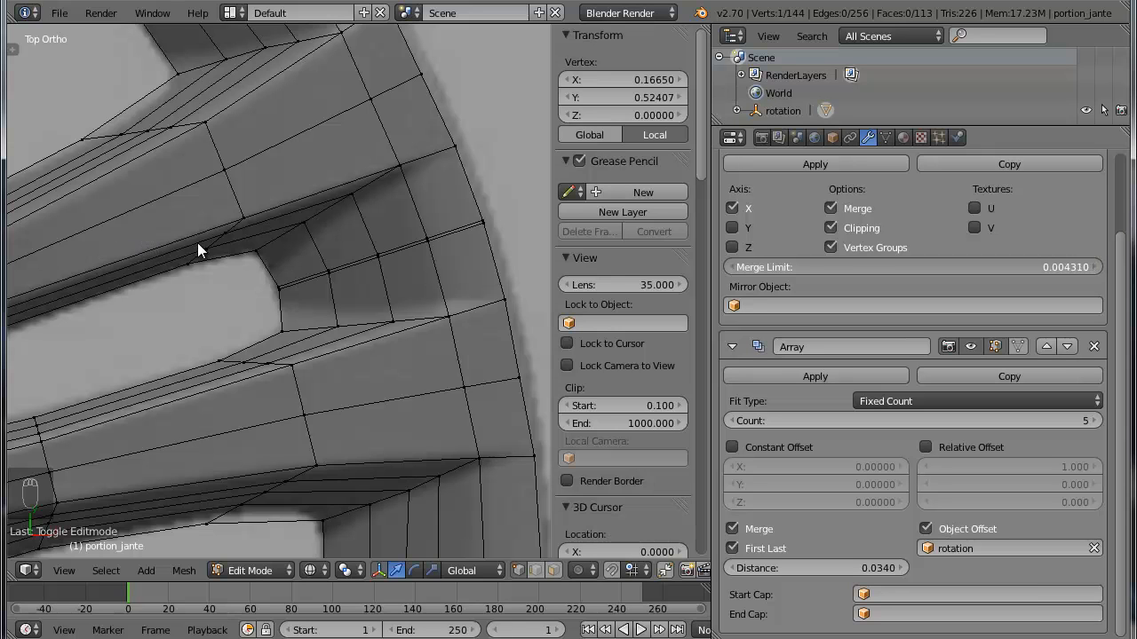
pyautogui.moveTo(351, 237); pyautogui.dragTo(418, 237)
pyautogui.moveTo(826, 265); pyautogui.dragTo(42, 252)
# Return to Object Mode and apply the Mirror modifier and the Array modifier to portion_jante
pyautogui.scroll(-6, 152, 319)
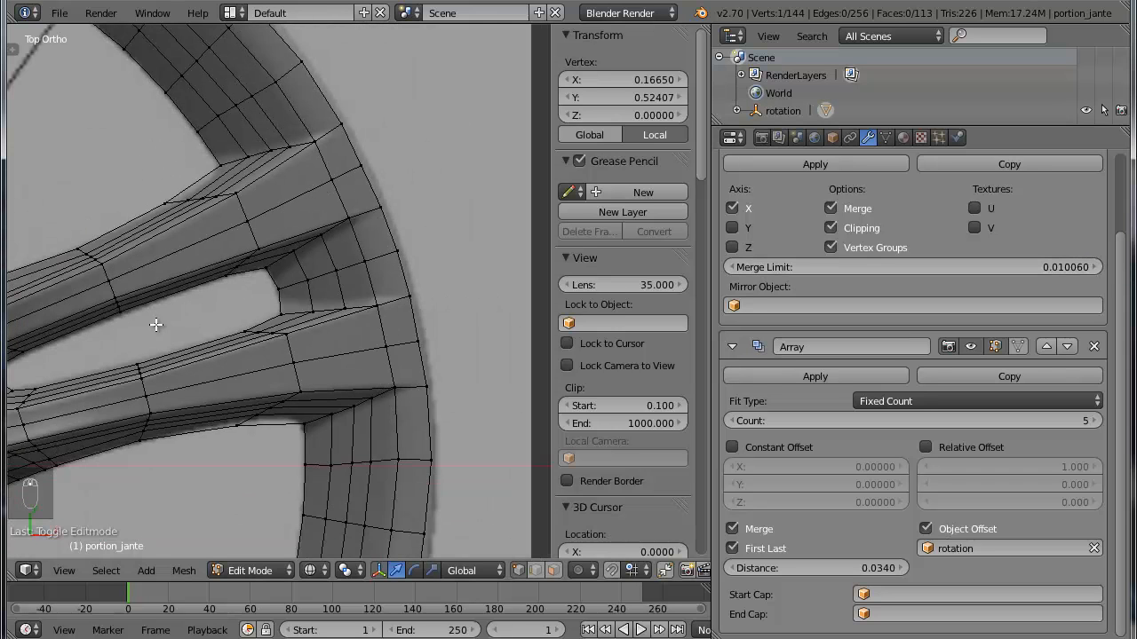
pyautogui.scroll(5, 220, 333)
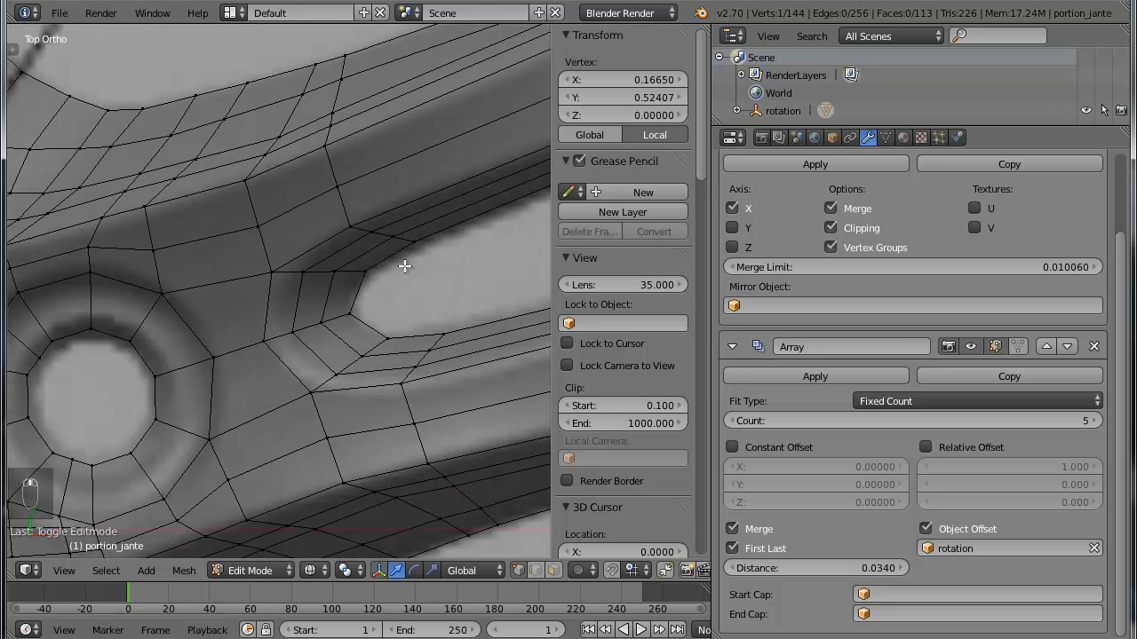
pyautogui.scroll(-2, 342, 293)
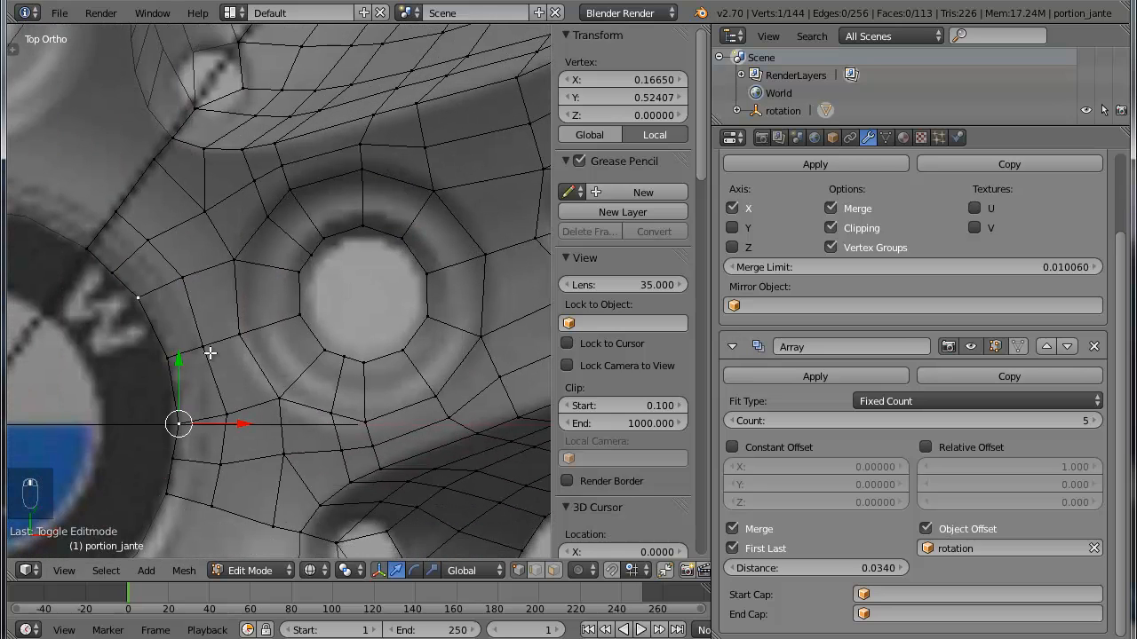
pyautogui.scroll(-3, 211, 357)
pyautogui.keyDown('shift'); pyautogui.moveTo(227, 443); pyautogui.dragTo(221, 333, button='middle'); pyautogui.keyUp('shift')
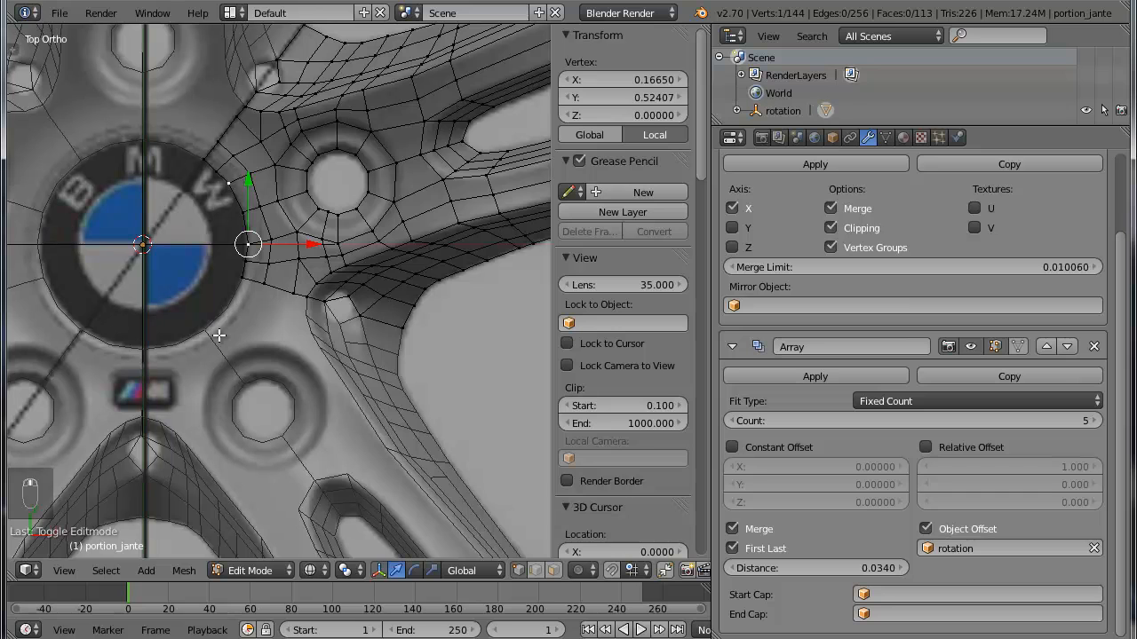
pyautogui.scroll(-5, 355, 253)
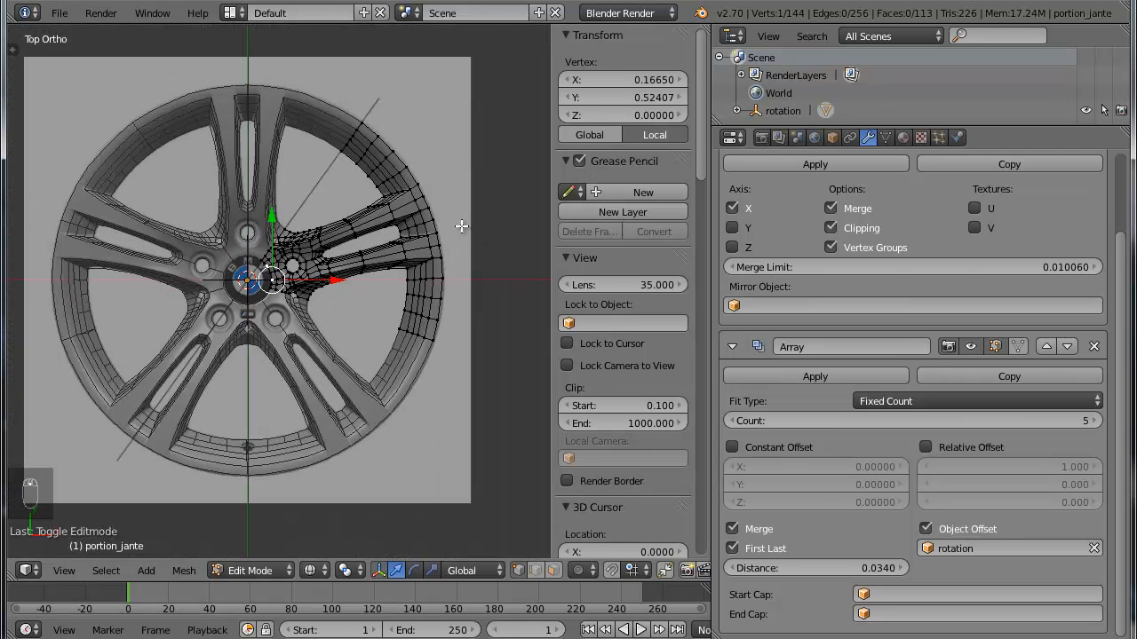
pyautogui.scroll(3, 891, 188)
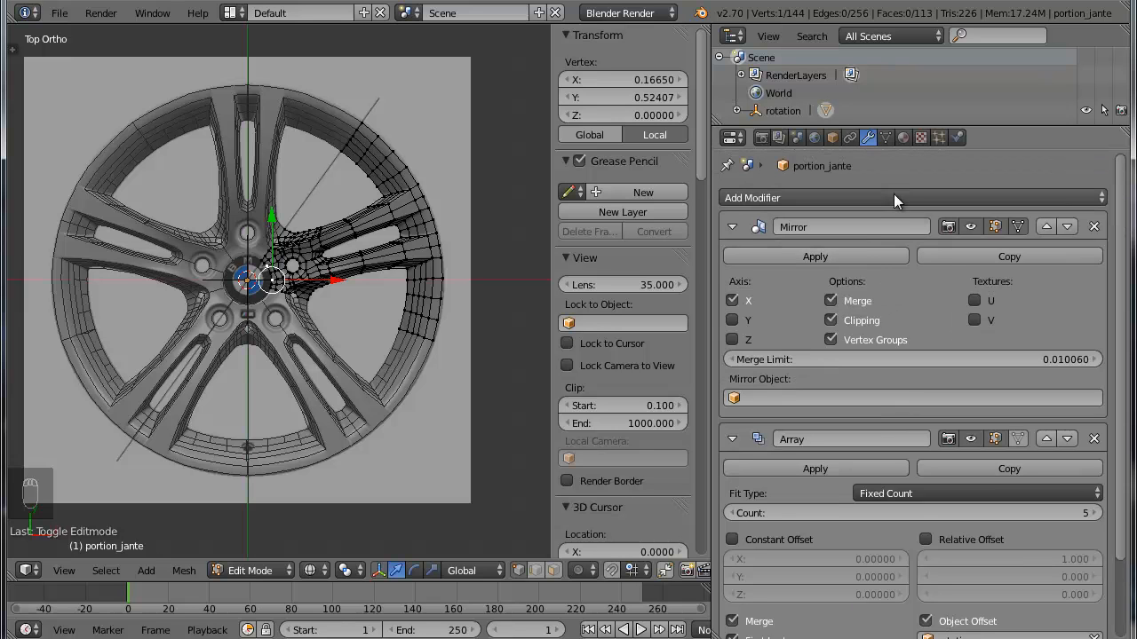
pyautogui.click(860, 251)
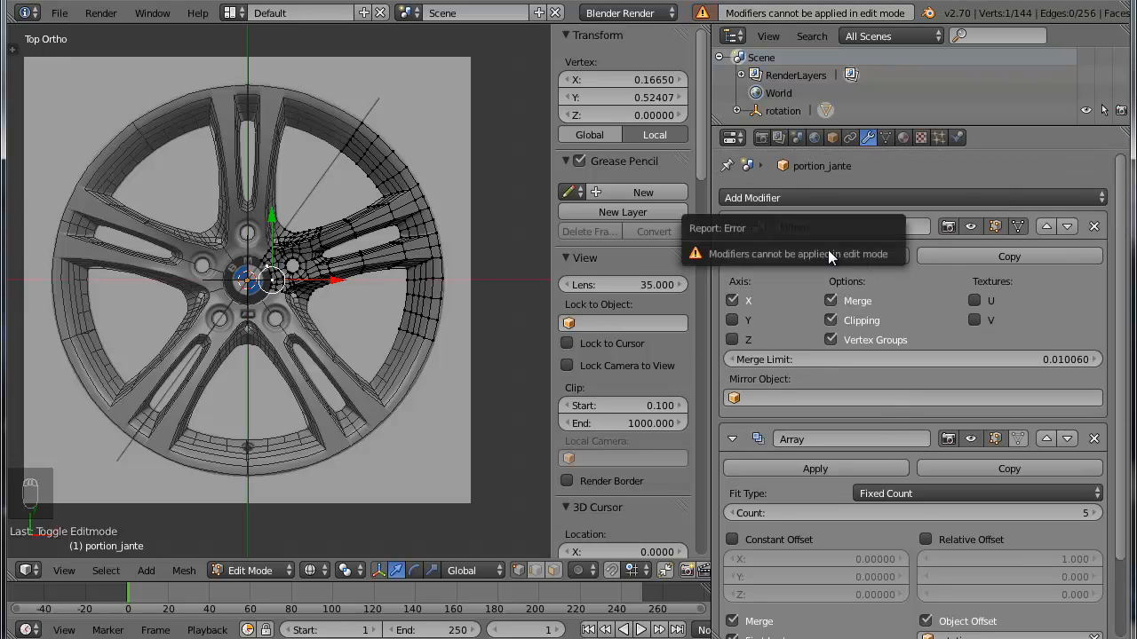
pyautogui.press('Tab')
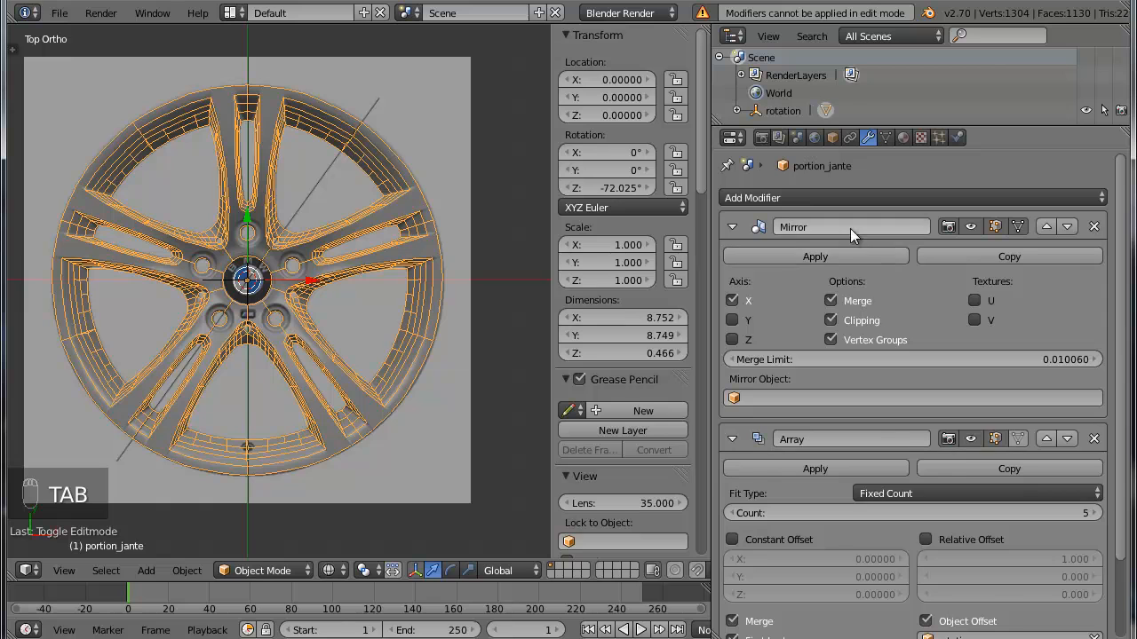
pyautogui.click(823, 257)
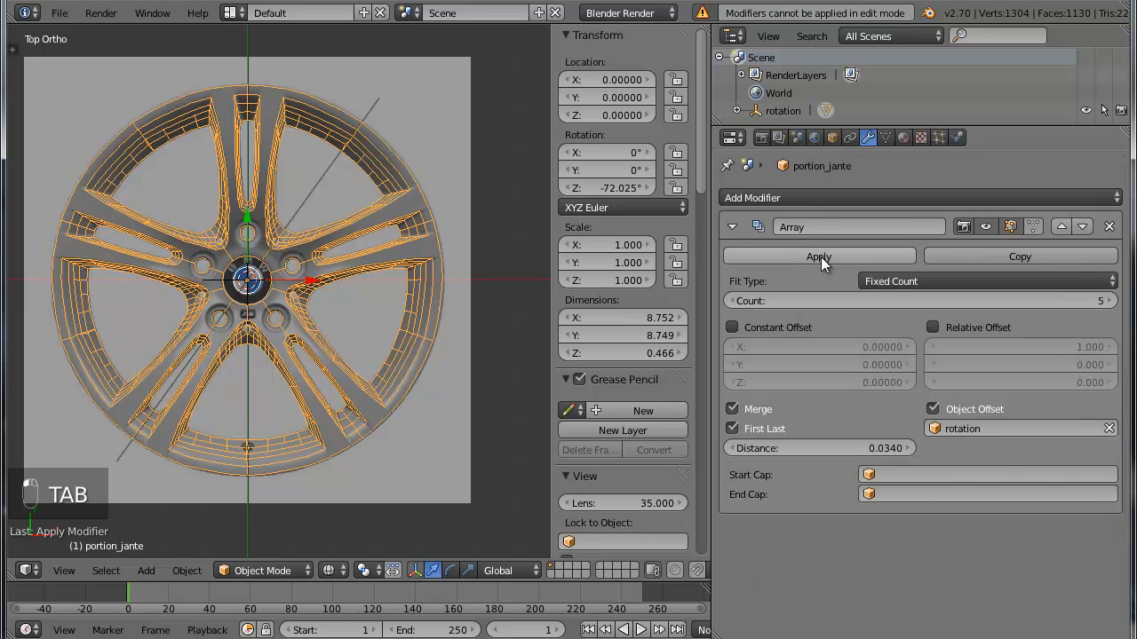
pyautogui.click(822, 257)
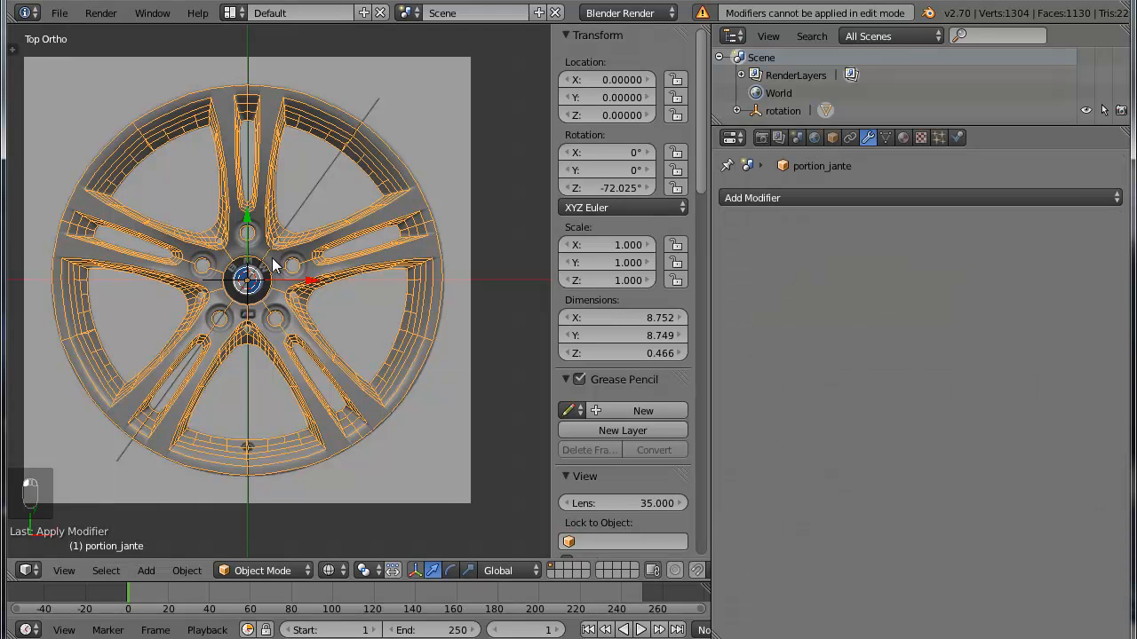
# Enter Edit Mode on the complete wheel mesh and view it in perspective
pyautogui.press('Tab')
pyautogui.scroll(-4, 403, 346)
pyautogui.moveTo(360, 325); pyautogui.dragTo(388, 277, button='middle')
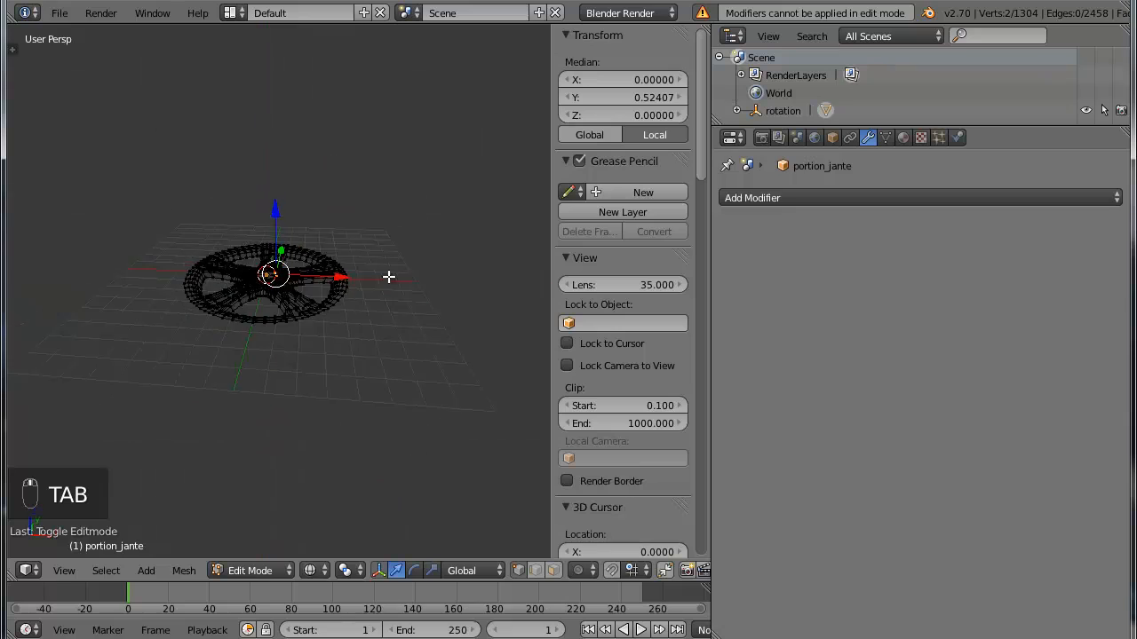
# Clear the selection, select the edge loop around the central hub hole and fill it with a single face
pyautogui.scroll(5, 388, 277)
pyautogui.moveTo(222, 305); pyautogui.dragTo(340, 376, button='middle')
pyautogui.scroll(2, 342, 363)
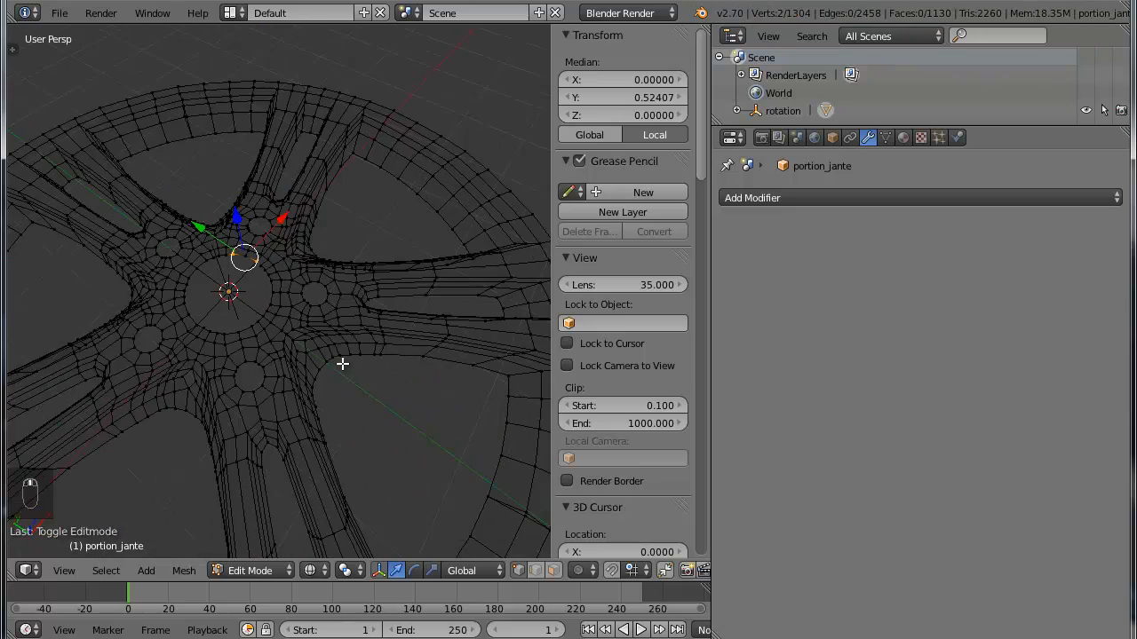
pyautogui.press('a')
pyautogui.scroll(-3, 296, 332)
pyautogui.scroll(3, 259, 322)
pyautogui.moveTo(258, 322); pyautogui.dragTo(328, 340, button='middle')
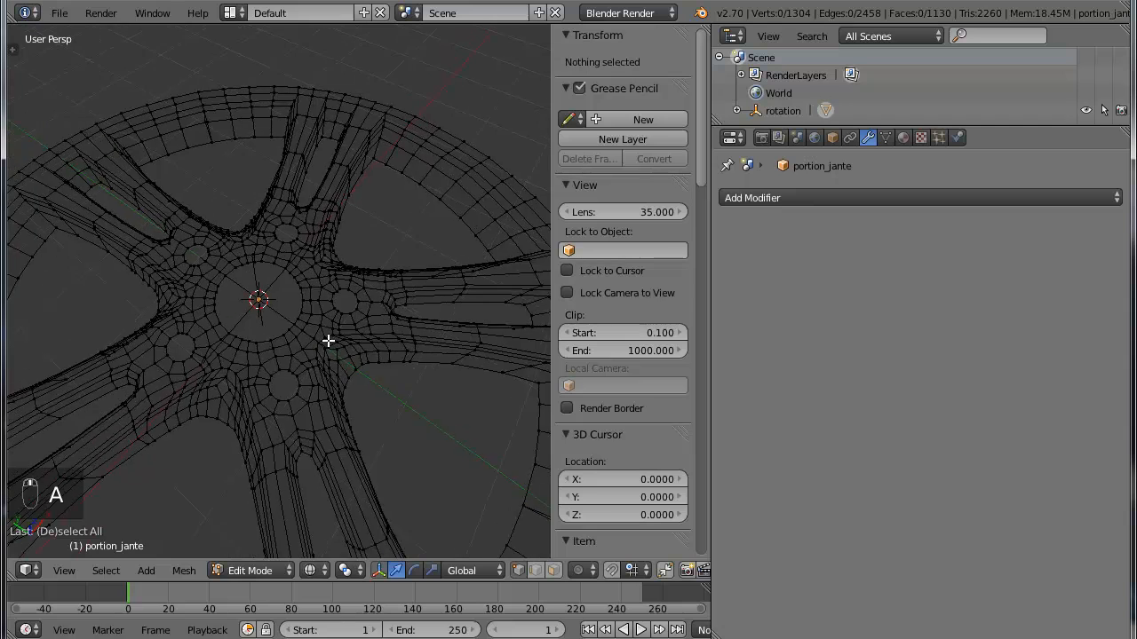
pyautogui.scroll(4, 340, 287)
pyautogui.keyDown('alt'); pyautogui.rightClick(325, 223); pyautogui.keyUp('alt')
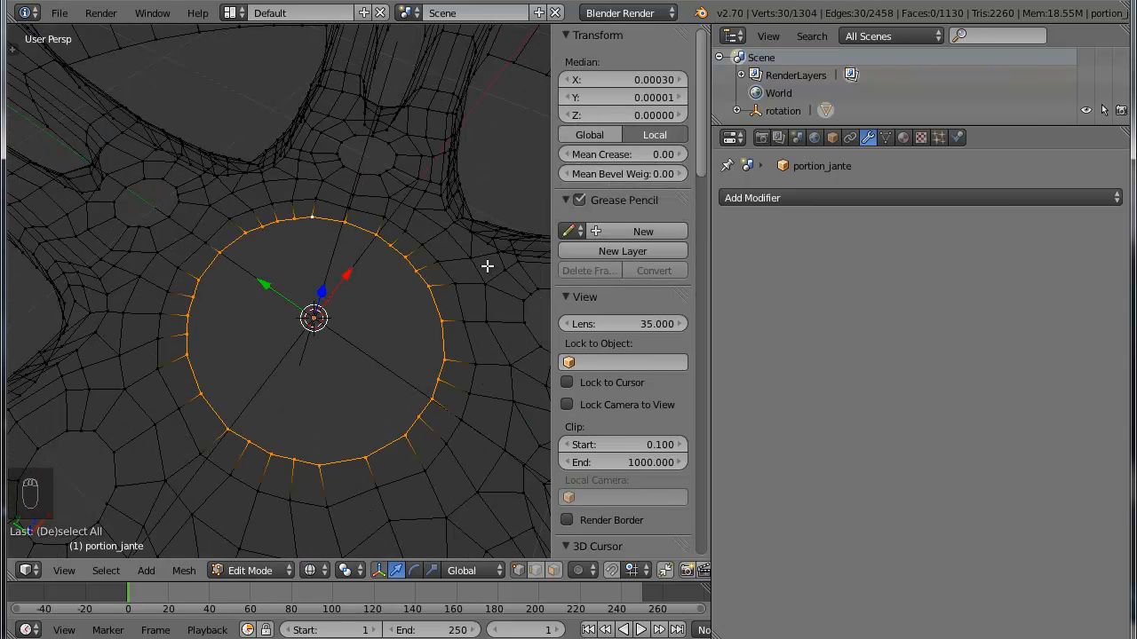
pyautogui.press('f')
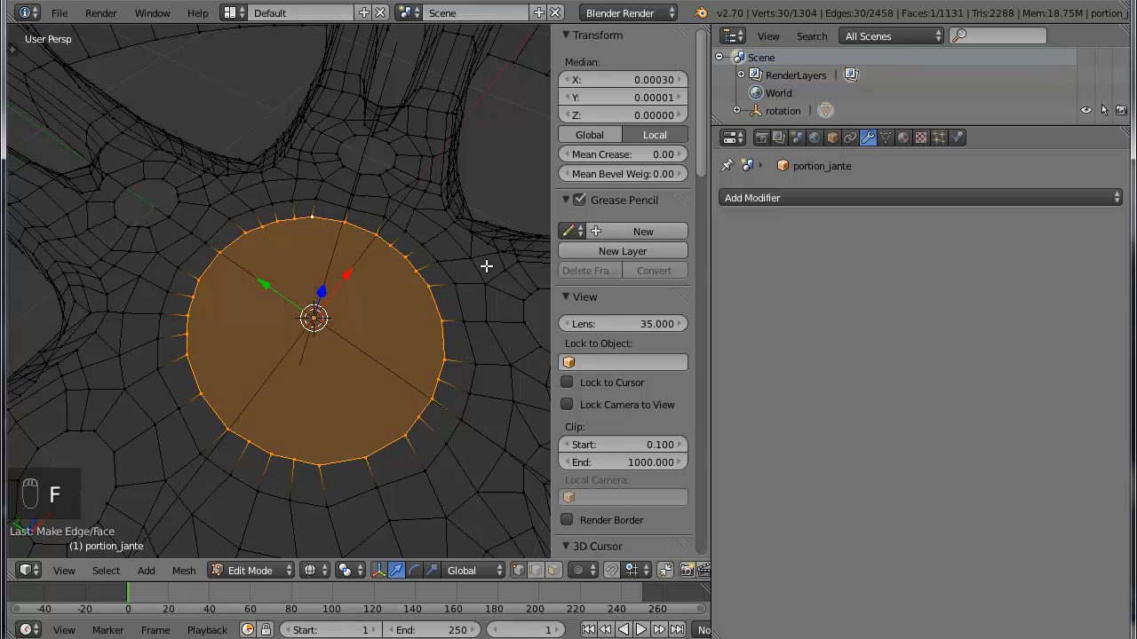
# Extrude the hub's central face about 0.045 down along its normal to form a shallow recess
pyautogui.press('e')
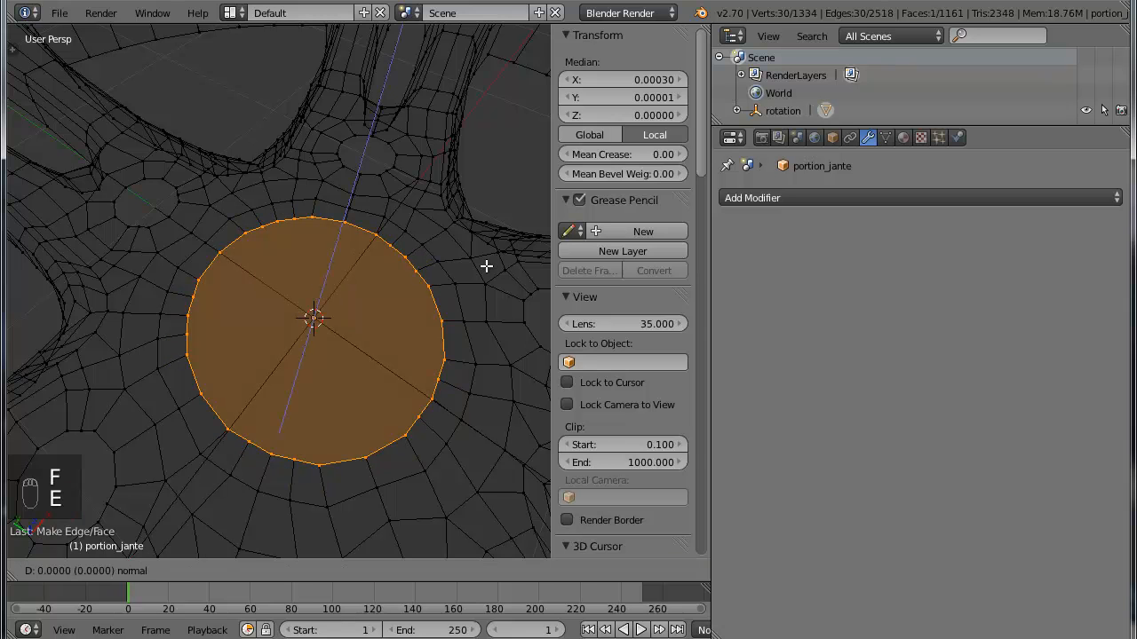
pyautogui.click(488, 270)
pyautogui.press('s')
# Switch the wheel to solid shading, inspect the recessed hub in Object Mode and return to Edit Mode
pyautogui.press('Tab')
pyautogui.press('z')
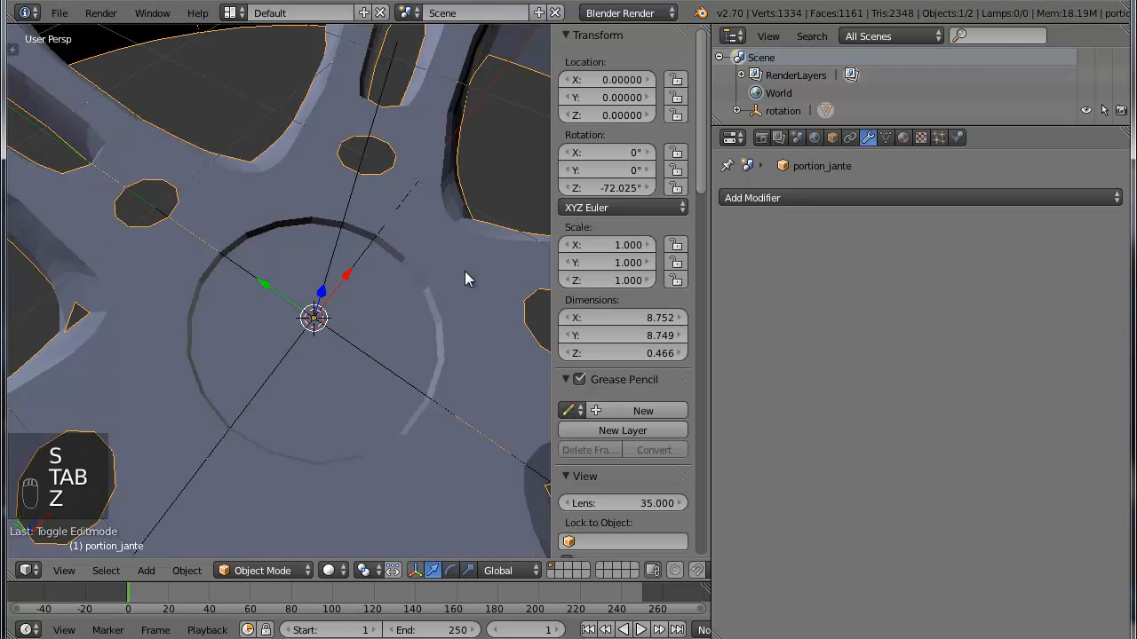
pyautogui.scroll(-5, 464, 271)
pyautogui.moveTo(432, 317)
pyautogui.mouseDown(button='middle')
pyautogui.moveTo(385, 266)
pyautogui.moveTo(388, 302)
pyautogui.mouseUp(button='middle')
pyautogui.scroll(-4, 385, 302)
pyautogui.press('Tab')
pyautogui.scroll(3, 409, 250)
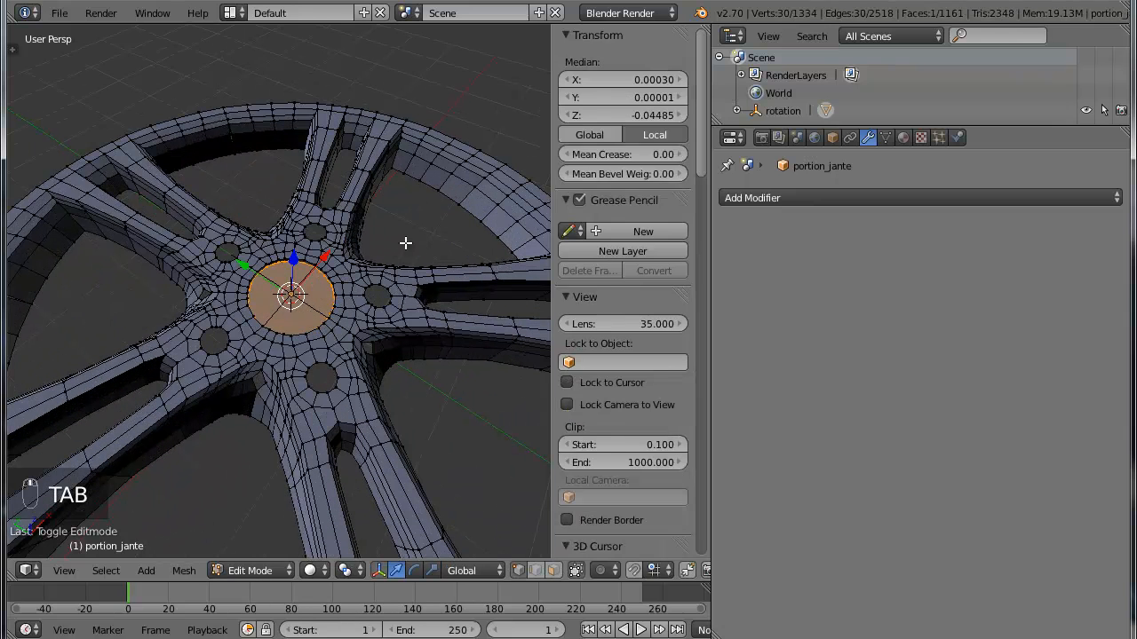
# Select the edge loop around one large opening between the spokes and extrude it without moving the new loop
pyautogui.press('a')
pyautogui.press('a')
pyautogui.keyDown('alt'); pyautogui.rightClick(418, 178); pyautogui.keyUp('alt')
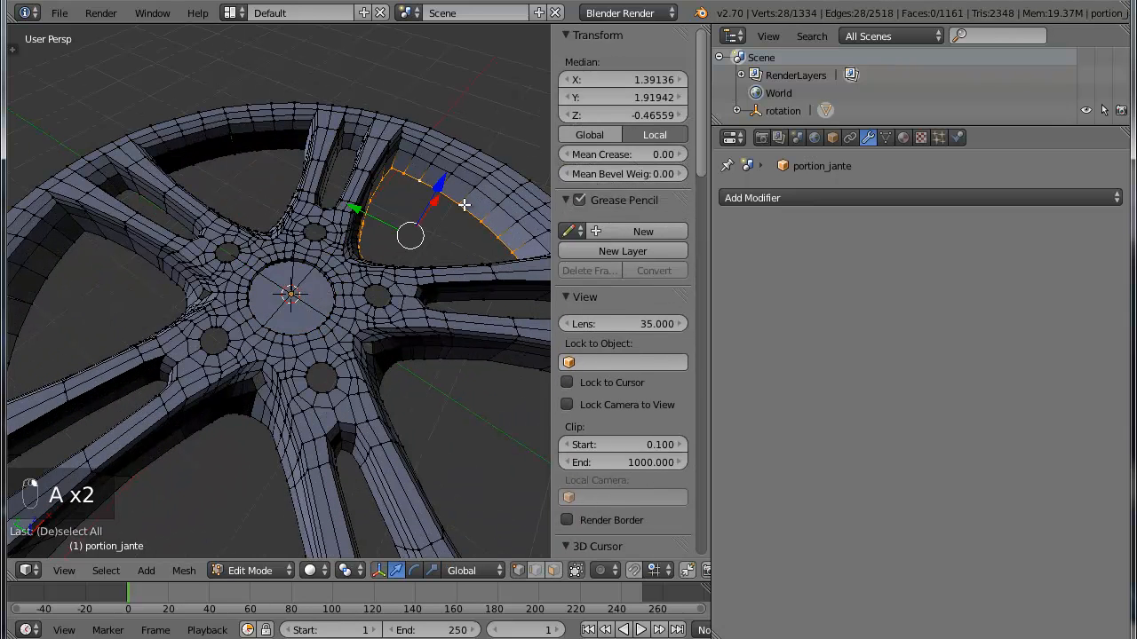
pyautogui.press('e')
pyautogui.rightClick(457, 240)
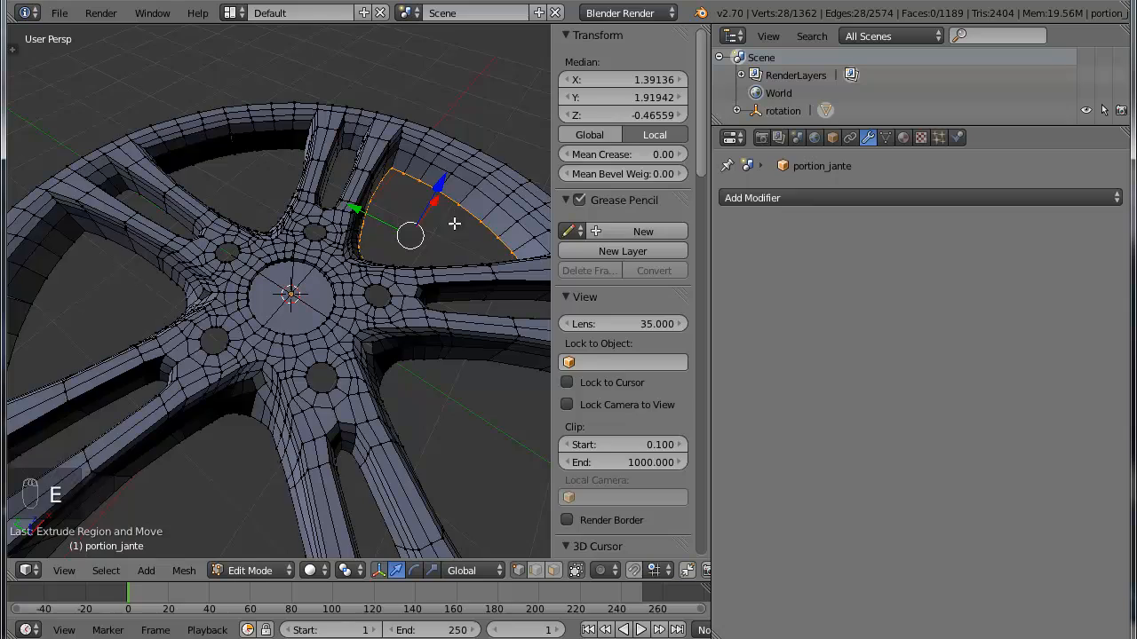
# Examine the spokes, openings and rim of the complete wheel in Object Mode and in Edit Mode
pyautogui.scroll(-3, 454, 231)
pyautogui.moveTo(415, 302); pyautogui.dragTo(373, 330, button='middle')
pyautogui.press('Tab')
pyautogui.scroll(-3, 364, 266)
pyautogui.scroll(4, 371, 328)
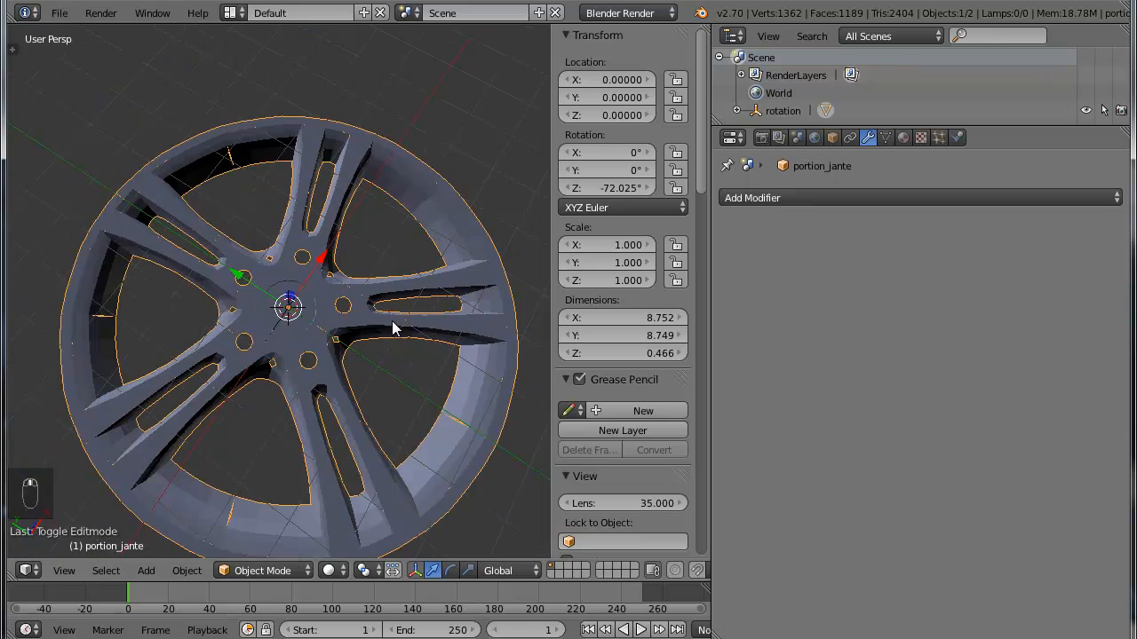
pyautogui.press('Tab')
pyautogui.scroll(-3, 418, 347)
pyautogui.scroll(3, 418, 346)
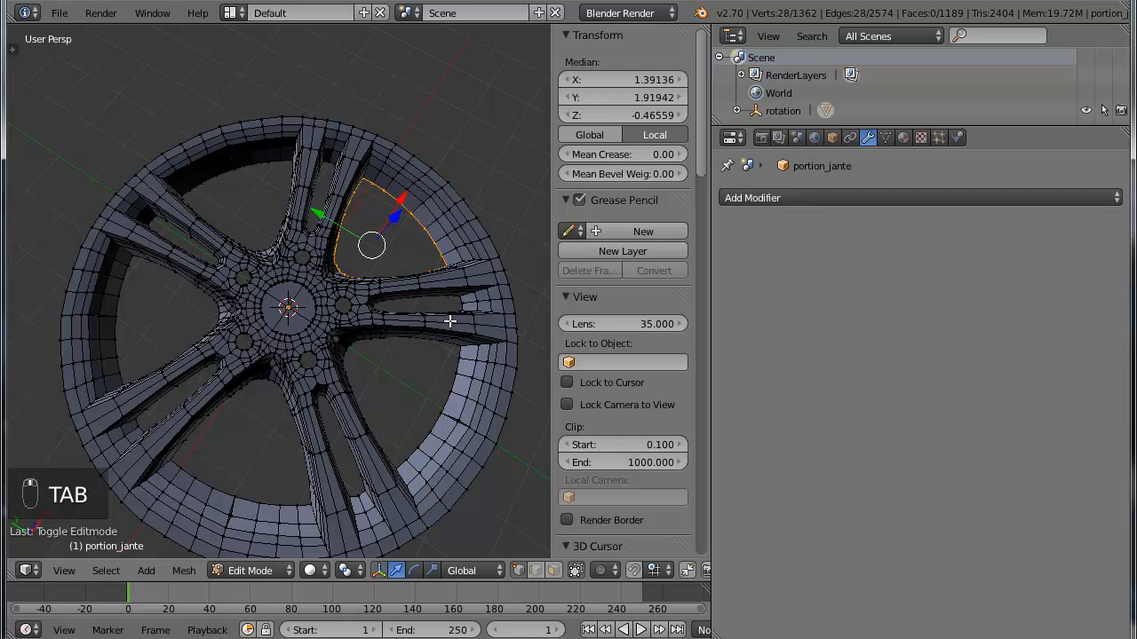
# Clear the selection and add a Subdivision Surface modifier to portion_jante
pyautogui.press('a')
pyautogui.press('a')
pyautogui.click(765, 199)
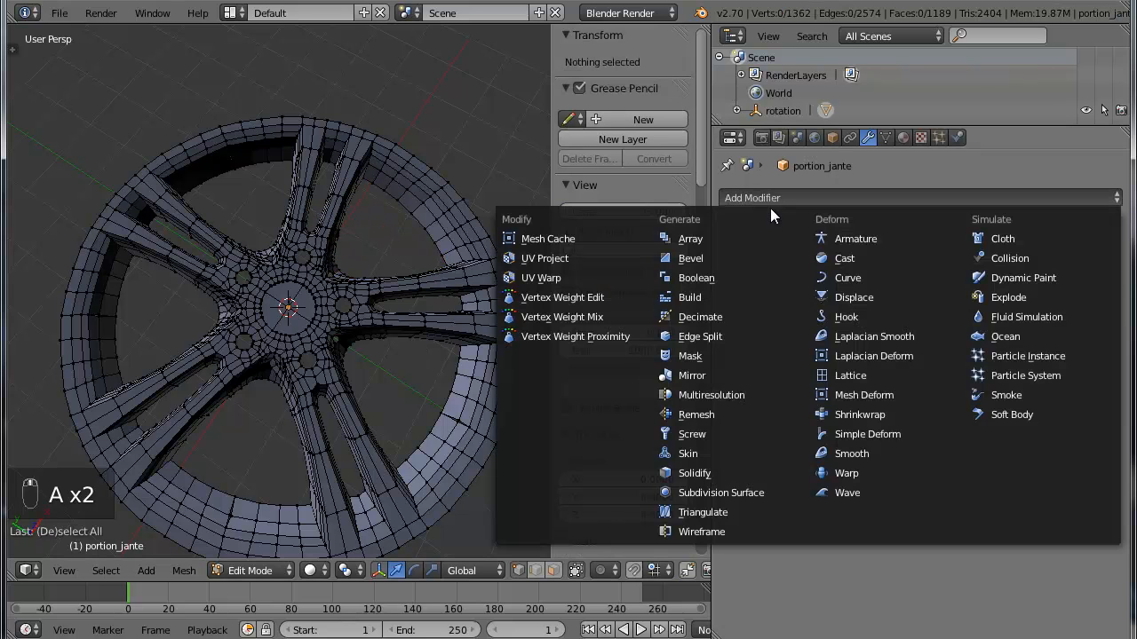
pyautogui.click(749, 492)
# Examine the smoothed wheel in Object Mode from several angles and distances
pyautogui.scroll(-5, 419, 350)
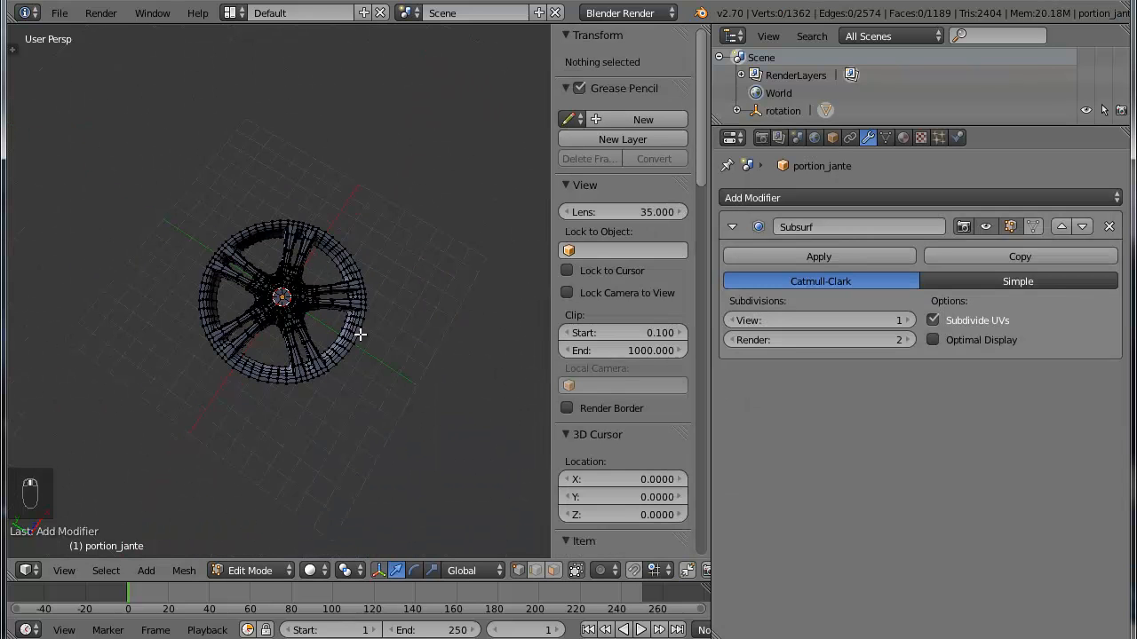
pyautogui.press('Tab')
pyautogui.scroll(7, 389, 355)
pyautogui.scroll(-2, 389, 356)
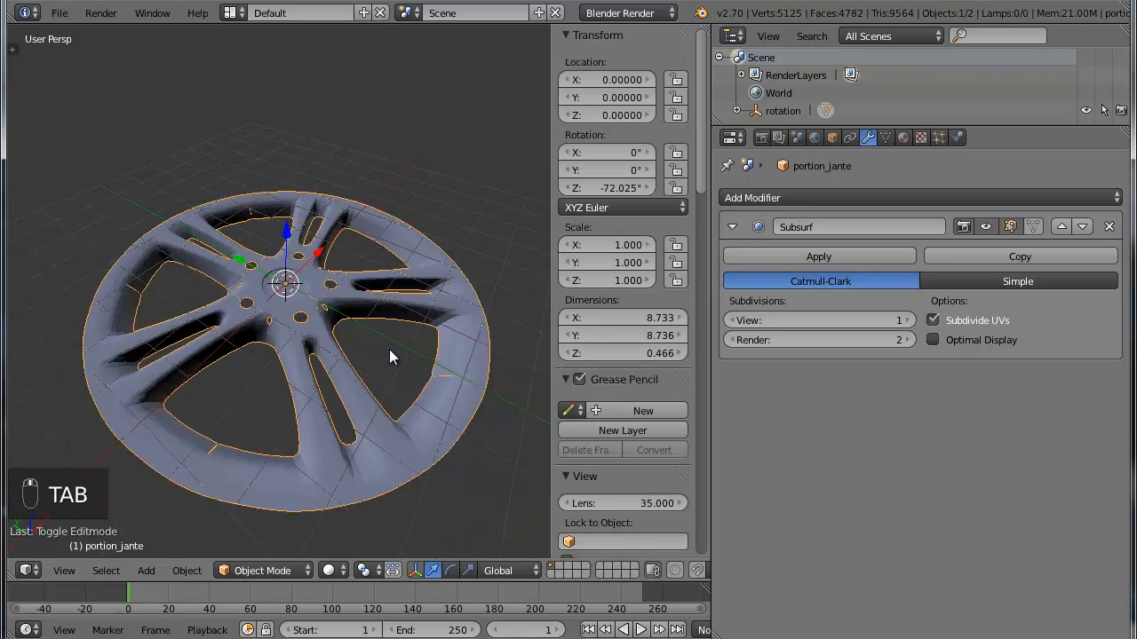
pyautogui.scroll(-2, 389, 355)
pyautogui.moveTo(381, 400); pyautogui.dragTo(282, 324, button='middle')
pyautogui.scroll(4, 277, 310)
pyautogui.scroll(-4, 281, 324)
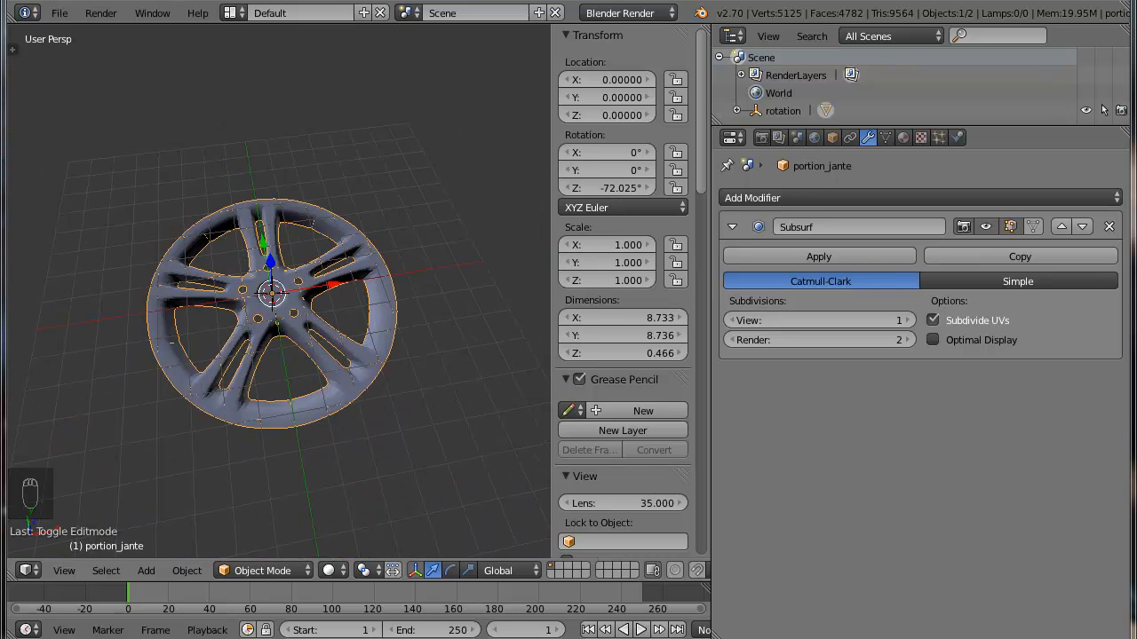